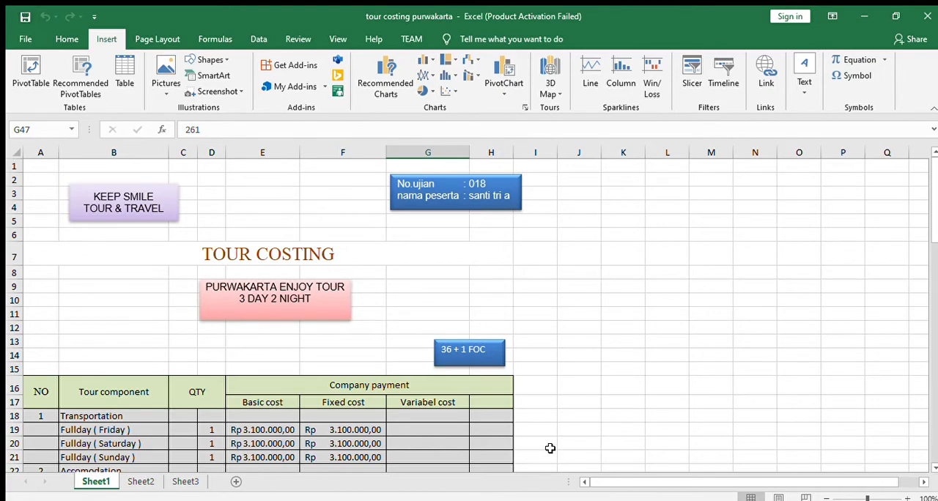
# - Review the tour costing table on Sheet1, from its headings down to the toll and parking rows
pyautogui.scroll(-2, 337, 275)
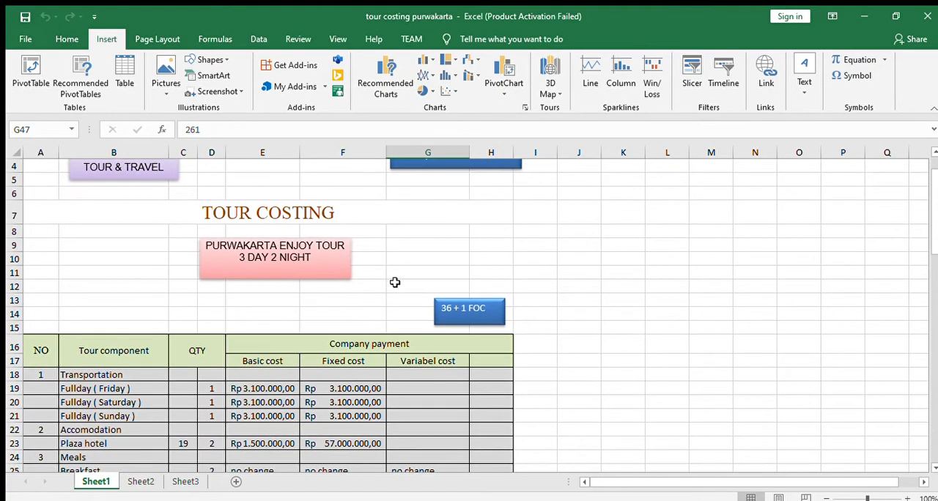
pyautogui.scroll(-4, 388, 293)
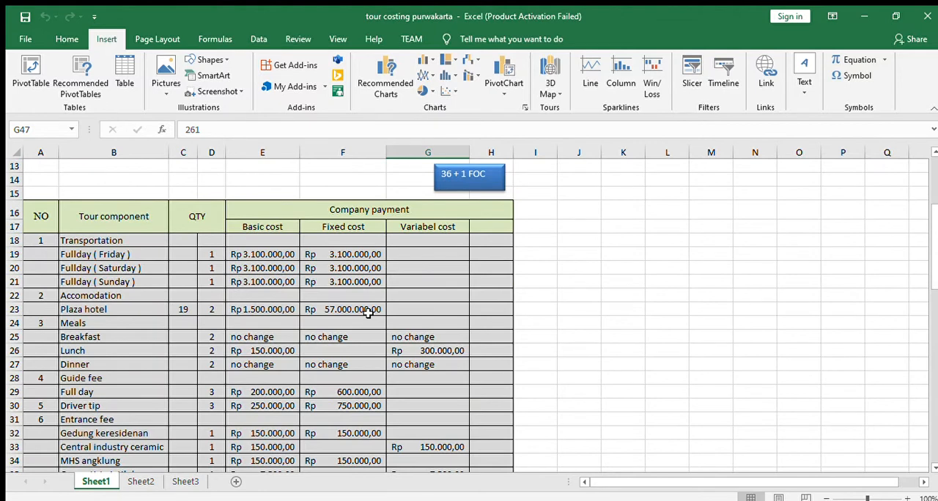
pyautogui.scroll(-2, 365, 323)
pyautogui.scroll(3, 362, 322)
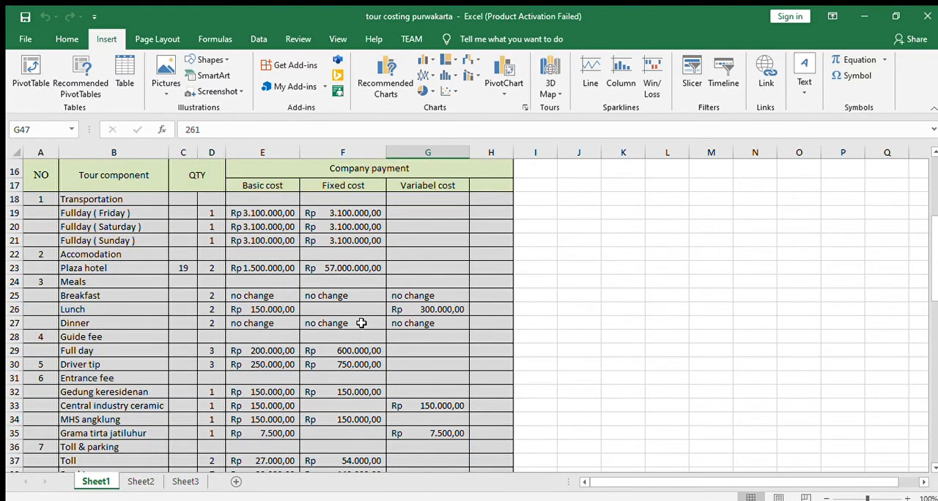
pyautogui.scroll(3, 360, 322)
pyautogui.scroll(2, 360, 322)
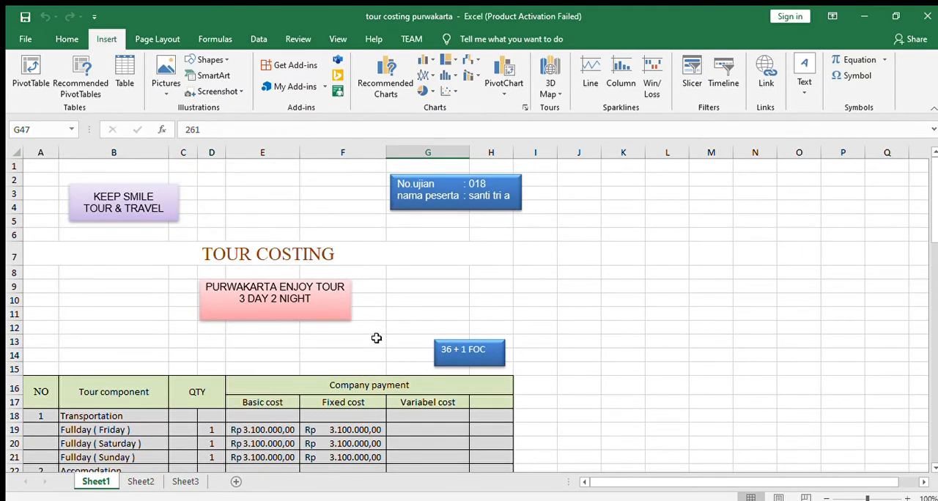
# - Insert the blue sailboat logo picture with its attribution caption on the empty Sheet2
pyautogui.click(141, 480)
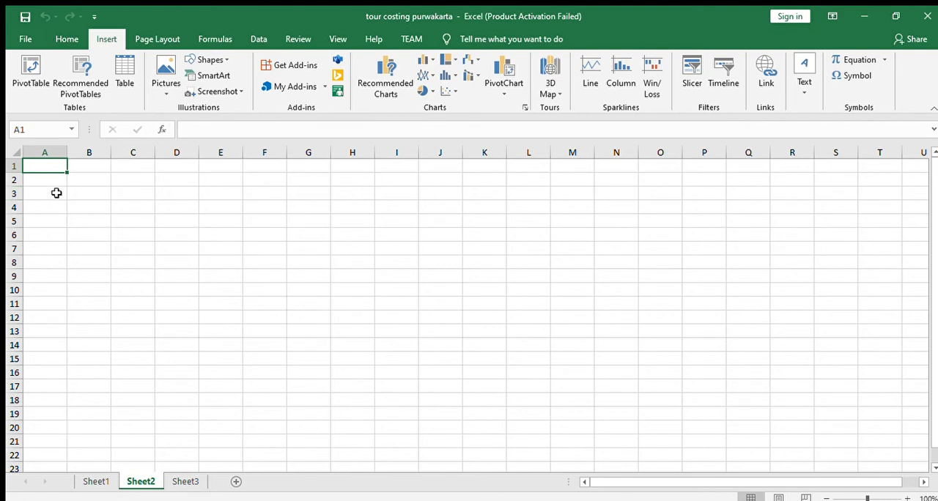
pyautogui.click(166, 93)
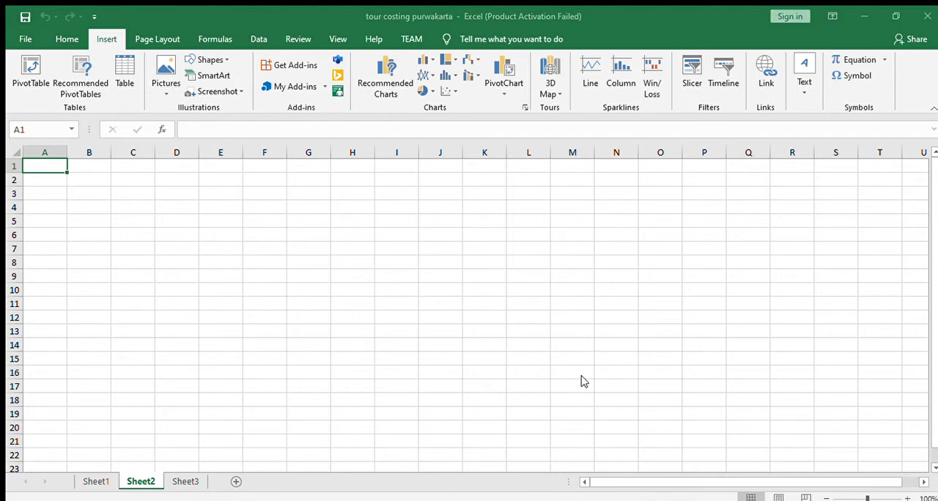
pyautogui.hotkey('ctrl', 'v')
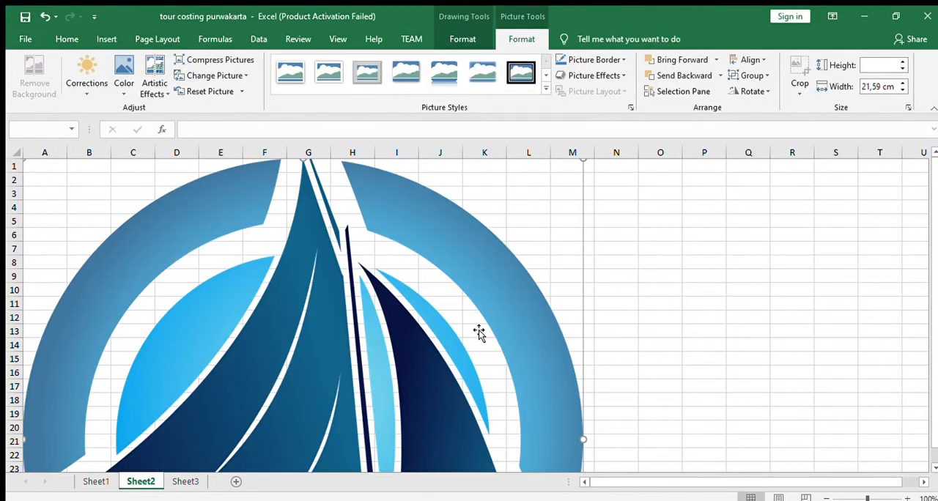
pyautogui.scroll(-10, 478, 330)
pyautogui.scroll(1, 479, 329)
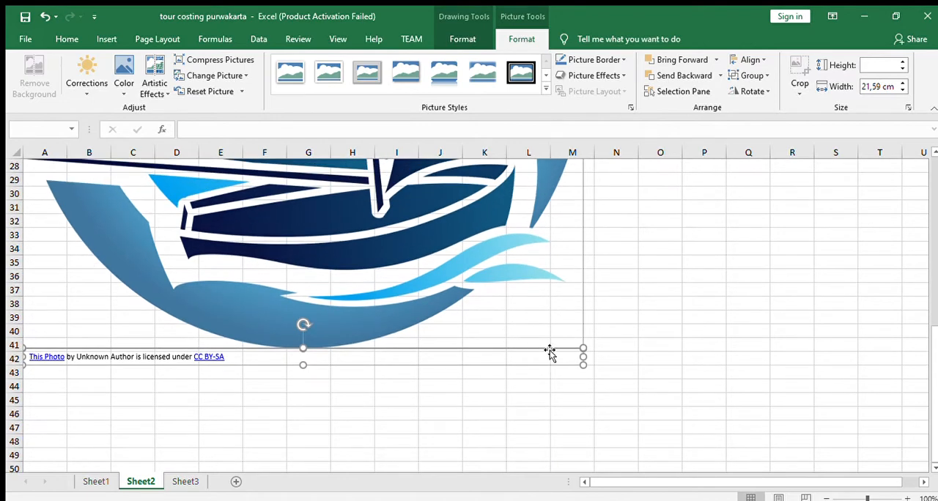
pyautogui.moveTo(586, 364); pyautogui.dragTo(402, 180)
pyautogui.scroll(6, 440, 293)
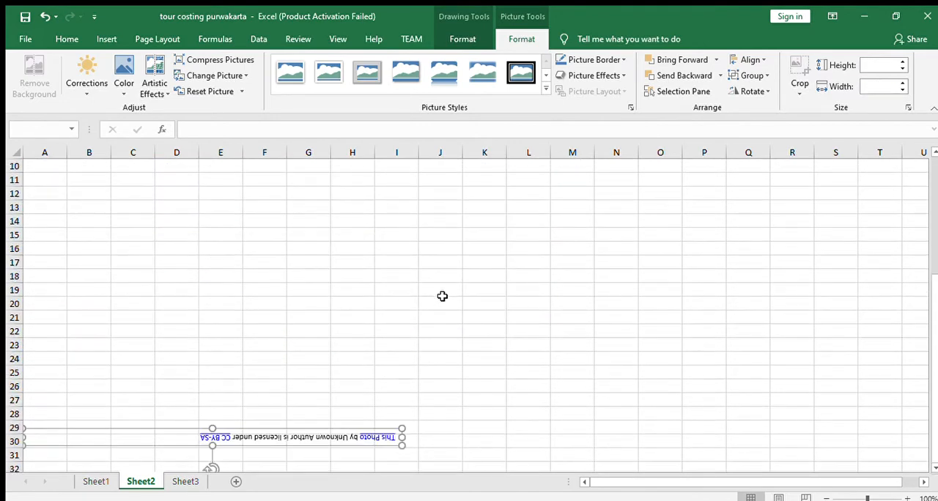
pyautogui.scroll(-3, 432, 307)
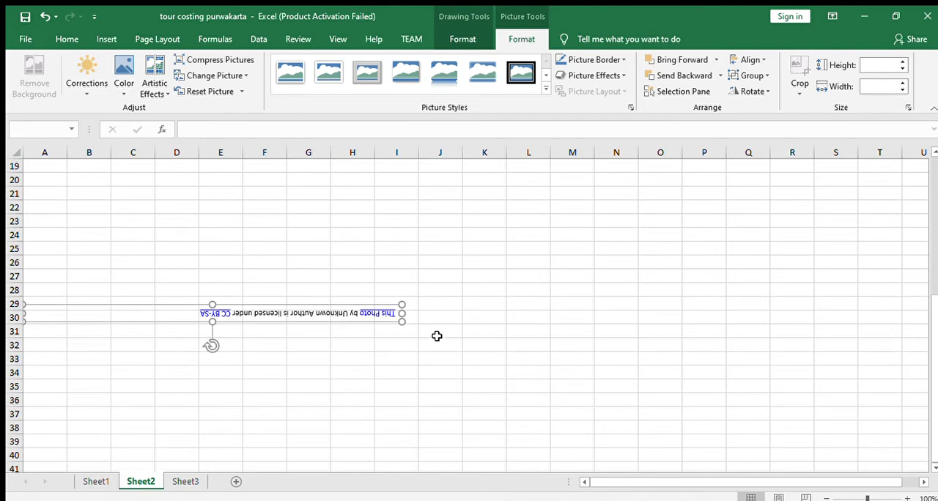
pyautogui.hotkey('ctrl', 'z')
pyautogui.scroll(-3, 468, 370)
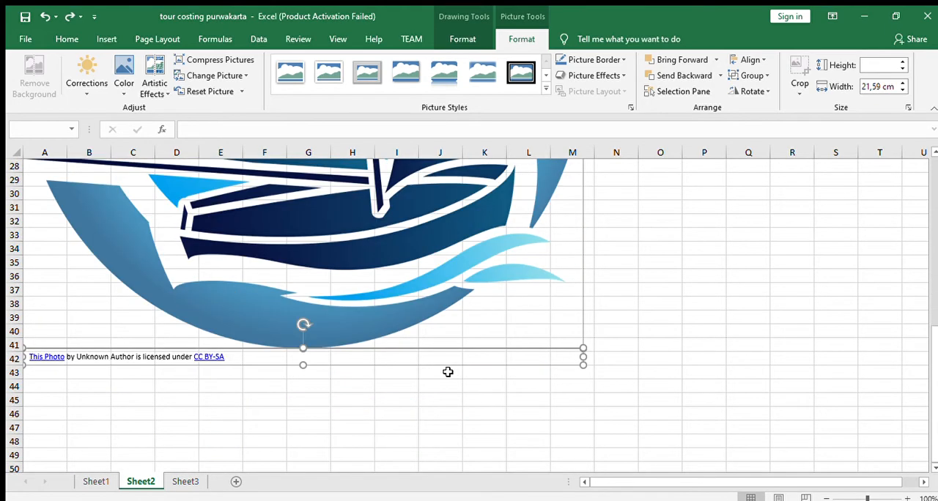
# - Shrink the sailboat logo and its caption together and place them at about columns C to F, rows 16 to 31
pyautogui.scroll(9, 446, 370)
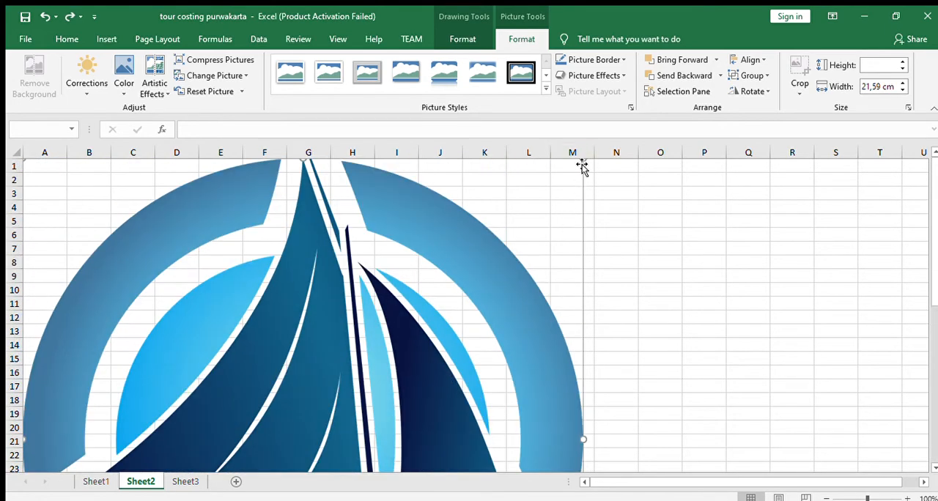
pyautogui.moveTo(578, 159); pyautogui.dragTo(305, 423)
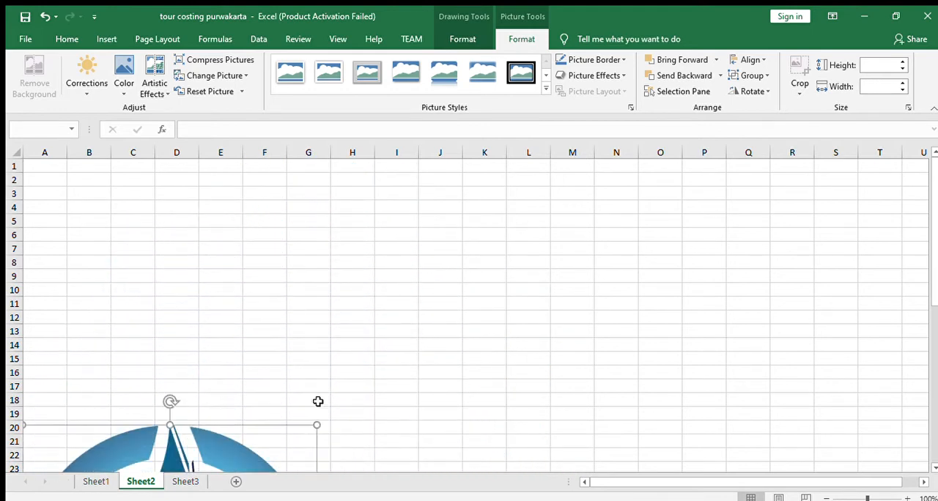
pyautogui.scroll(-4, 322, 396)
pyautogui.moveTo(314, 260); pyautogui.dragTo(186, 390)
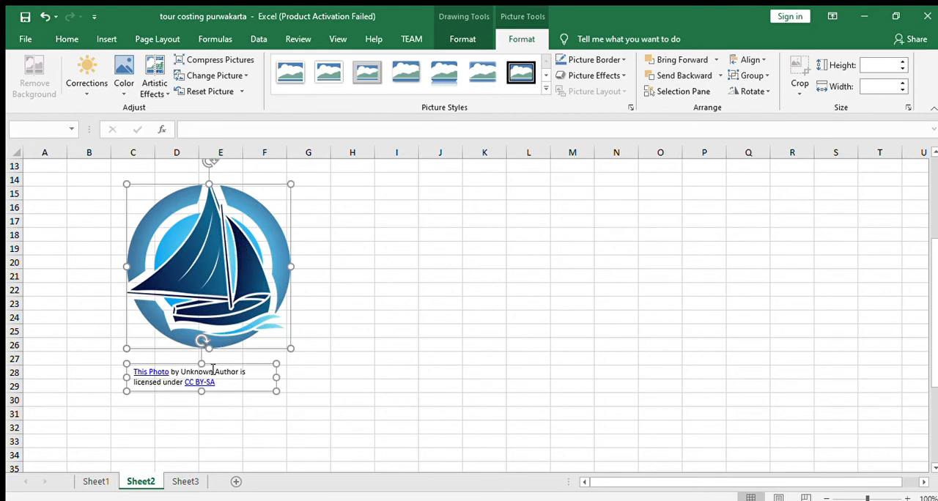
pyautogui.moveTo(245, 392); pyautogui.dragTo(244, 410)
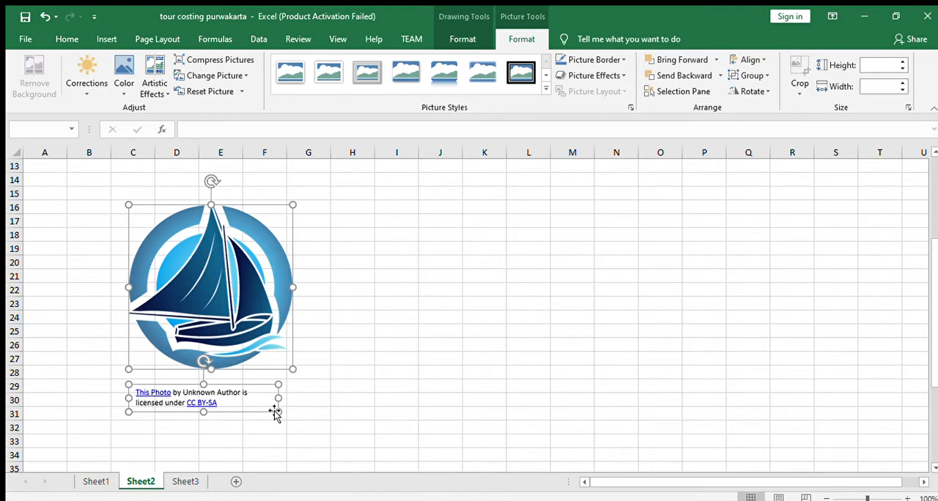
# - Shrink the selected logo and caption further, to about columns D to F in width
pyautogui.press('Delete')
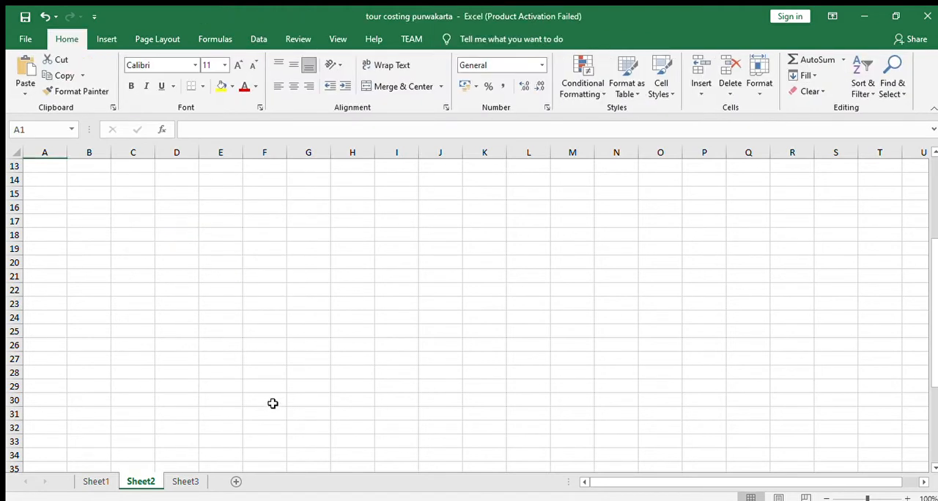
pyautogui.hotkey('ctrl', 'z')
pyautogui.scroll(-4, 264, 380)
pyautogui.moveTo(250, 338); pyautogui.dragTo(228, 259)
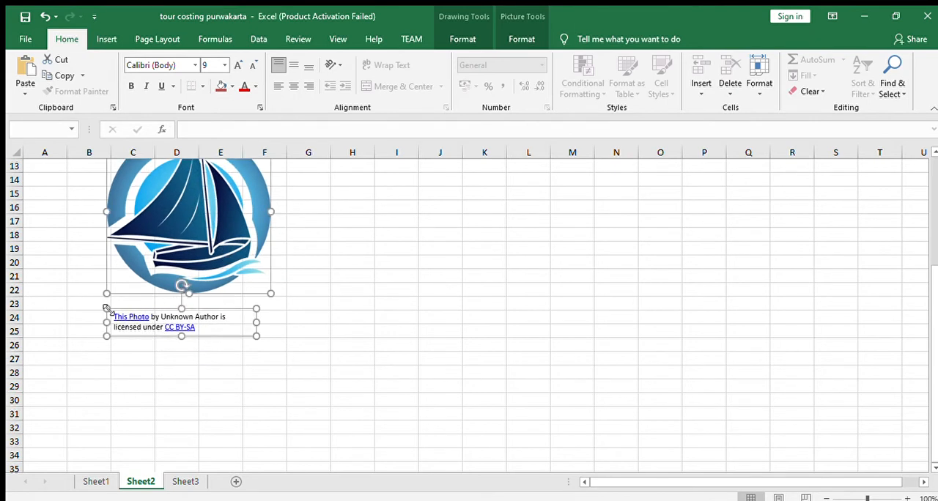
pyautogui.moveTo(113, 315); pyautogui.dragTo(178, 320)
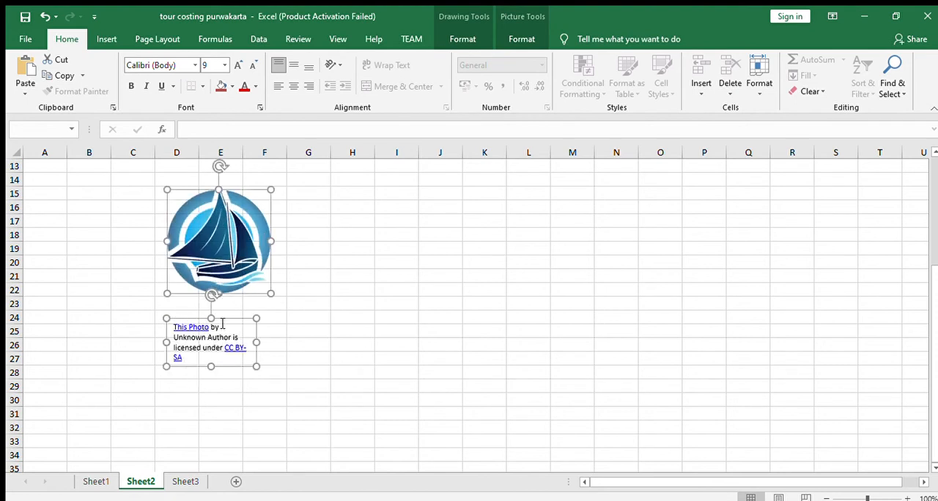
pyautogui.moveTo(212, 295)
pyautogui.mouseDown()
pyautogui.moveTo(230, 320)
pyautogui.moveTo(157, 339)
pyautogui.moveTo(201, 297)
pyautogui.moveTo(213, 370)
pyautogui.moveTo(226, 300)
pyautogui.moveTo(226, 332)
pyautogui.moveTo(171, 366)
pyautogui.moveTo(193, 332)
pyautogui.moveTo(235, 331)
pyautogui.moveTo(219, 311)
pyautogui.moveTo(193, 303)
pyautogui.moveTo(207, 389)
pyautogui.moveTo(281, 335)
pyautogui.moveTo(212, 309)
pyautogui.mouseUp()
# - Move the logo and caption to the start of the sheet and reduce the logo to about columns A to B, rows 1 to 7
pyautogui.scroll(4, 327, 347)
pyautogui.moveTo(222, 401); pyautogui.dragTo(94, 211)
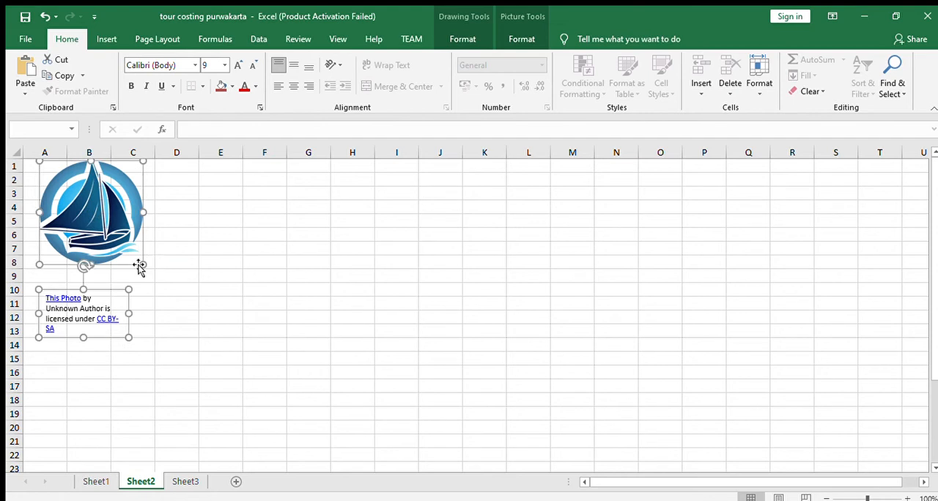
pyautogui.moveTo(139, 265); pyautogui.dragTo(128, 233)
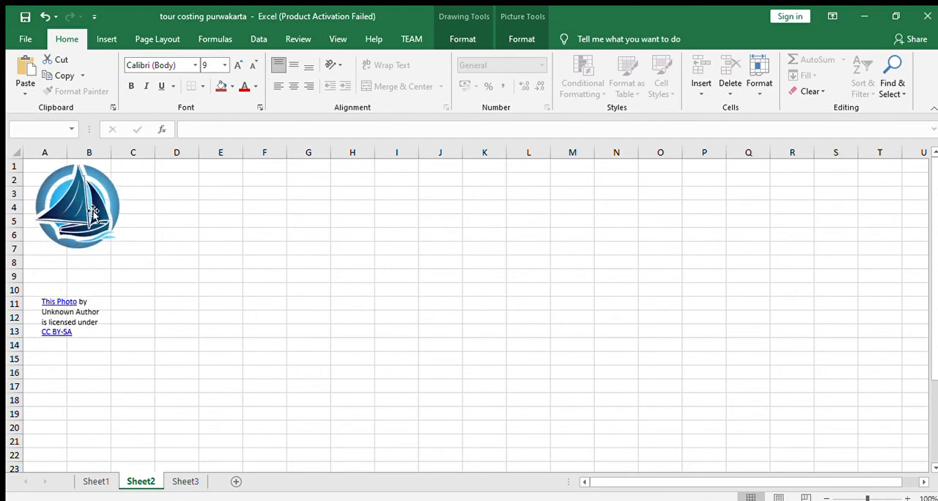
# - Move the logo alone to about columns D to F, rows 12 to 18, and delete the attribution caption
pyautogui.click(130, 178)
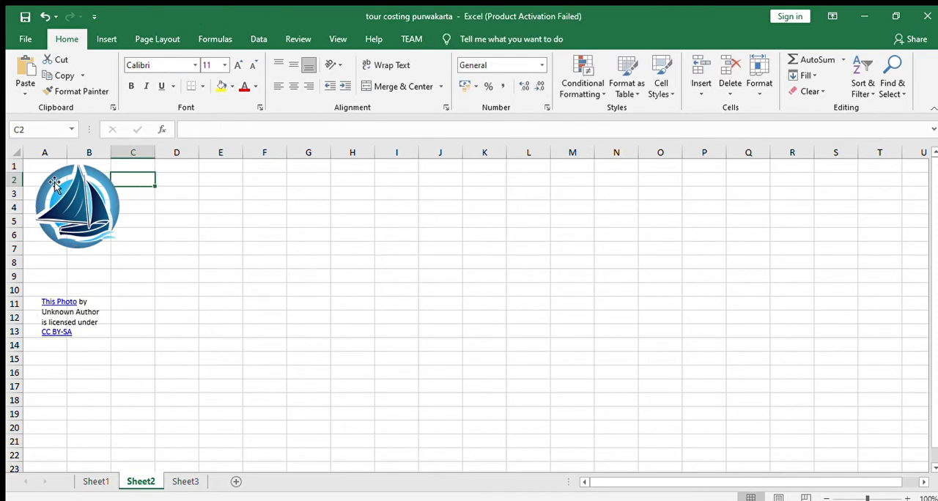
pyautogui.moveTo(42, 183); pyautogui.dragTo(222, 350)
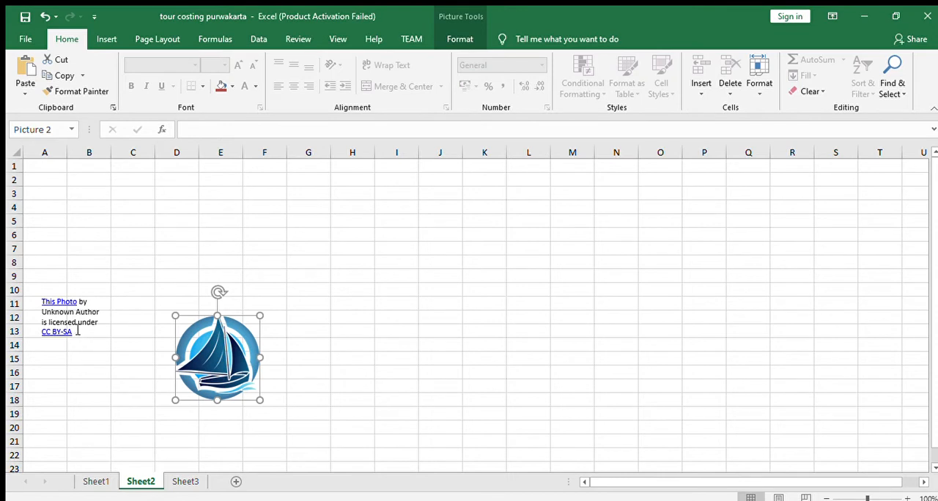
pyautogui.click(78, 330)
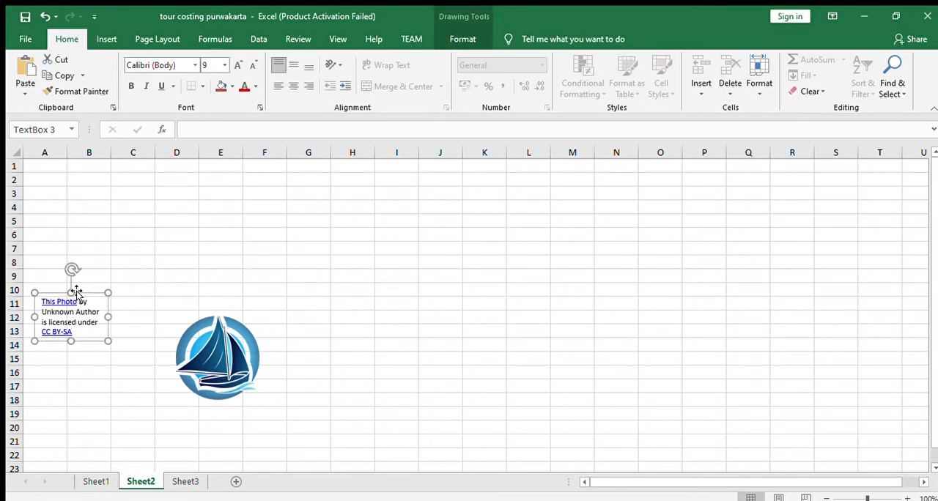
pyautogui.press('Delete')
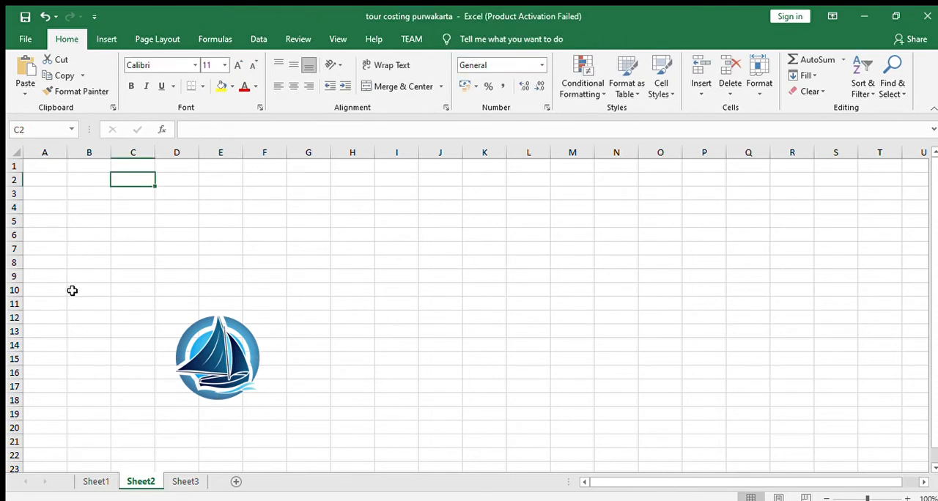
# - Enter the company name "PANDU TOUR AN TRAVEL" in cell A2
pyautogui.click(46, 177)
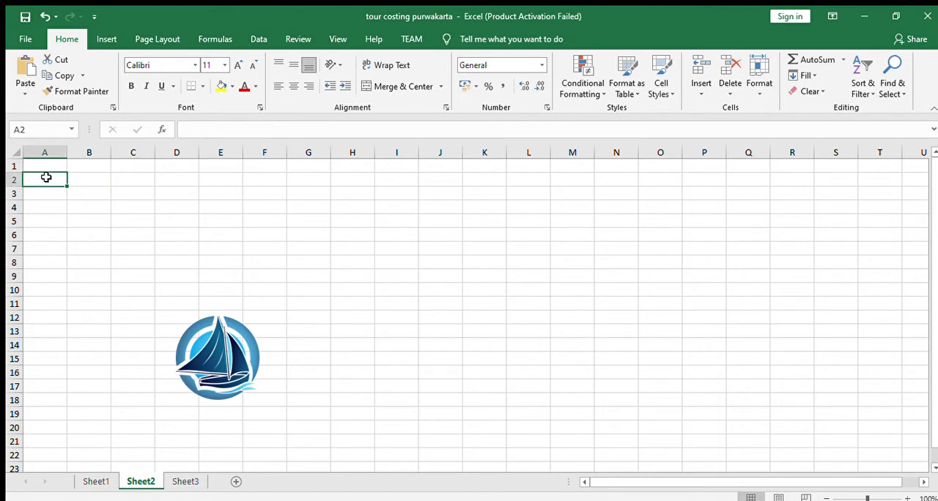
pyautogui.write('PAN')
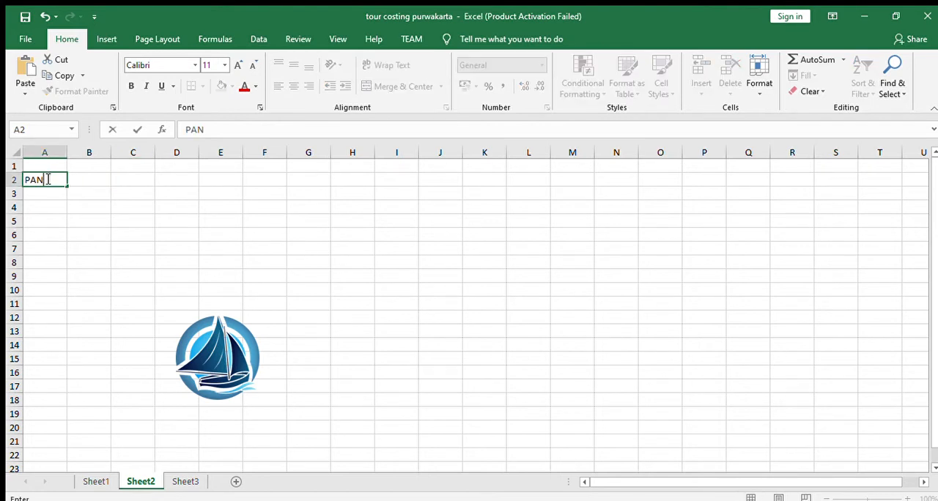
pyautogui.write('DU TOUR ')
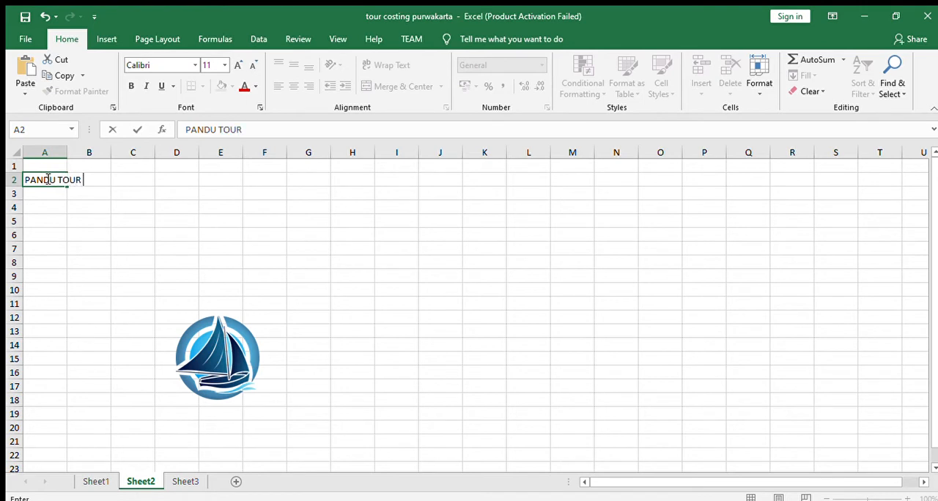
pyautogui.write('AN TRAVEL')
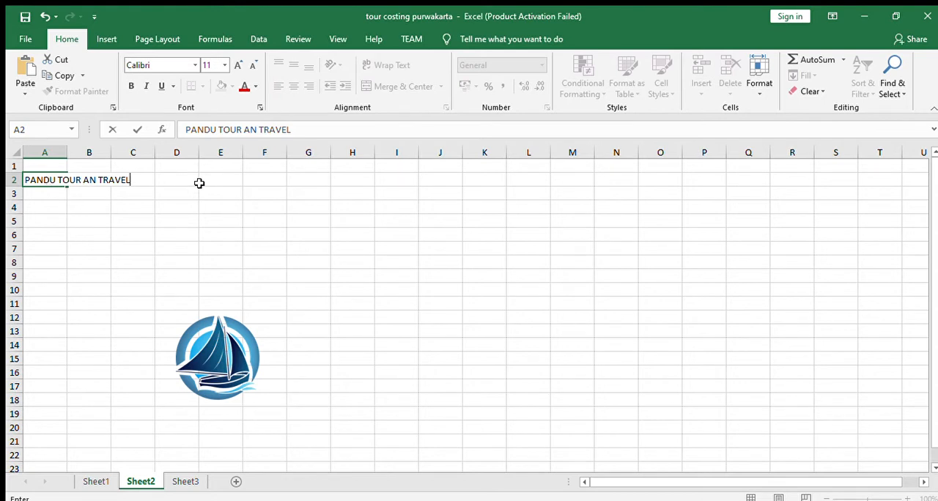
pyautogui.click(54, 194)
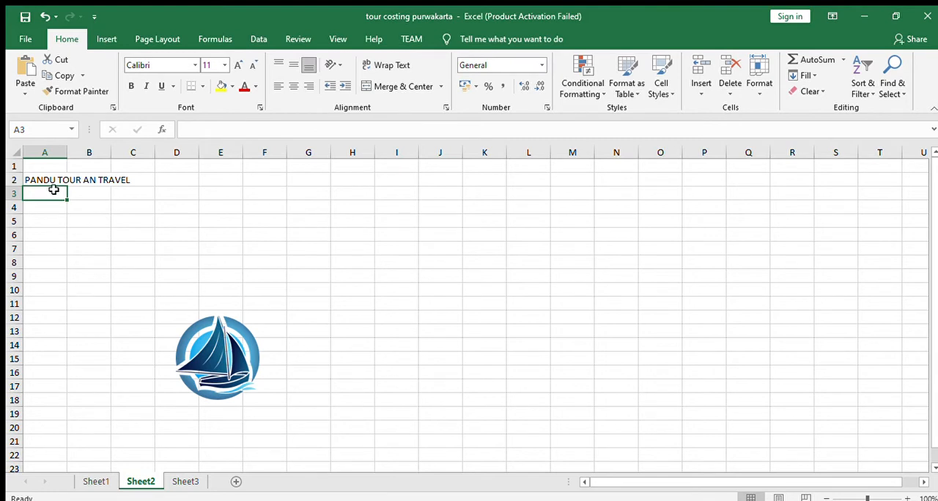
# - Correct the company name in cell A2 to read "PANDU TOUR AND TRAVEL"
pyautogui.click(70, 177)
pyautogui.click(54, 178)
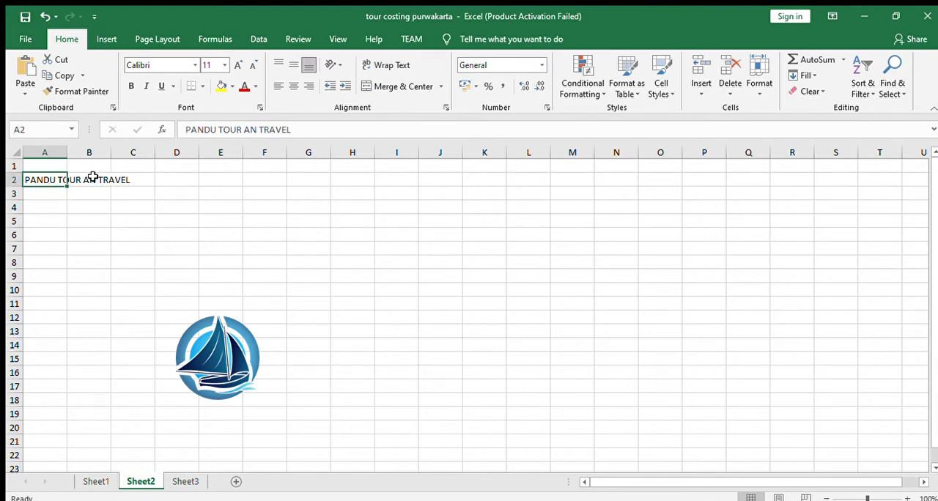
pyautogui.click(255, 132)
pyautogui.write('D')
pyautogui.press('Return')
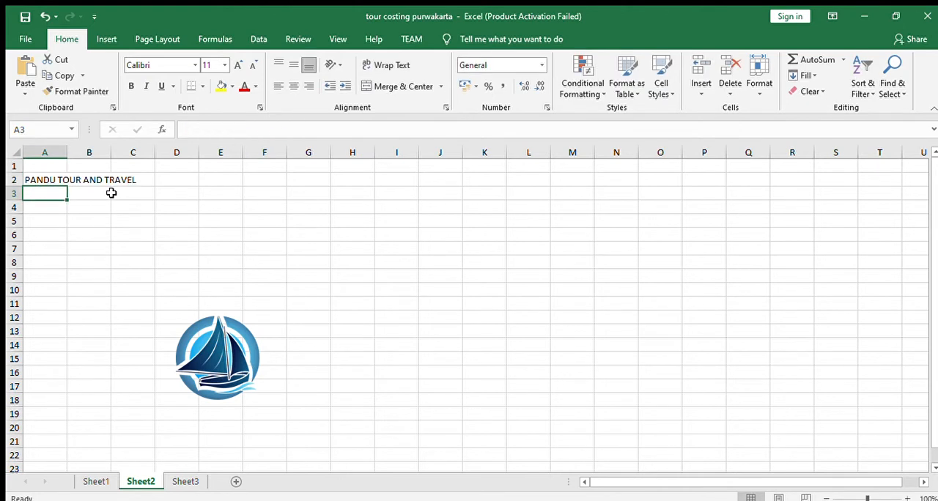
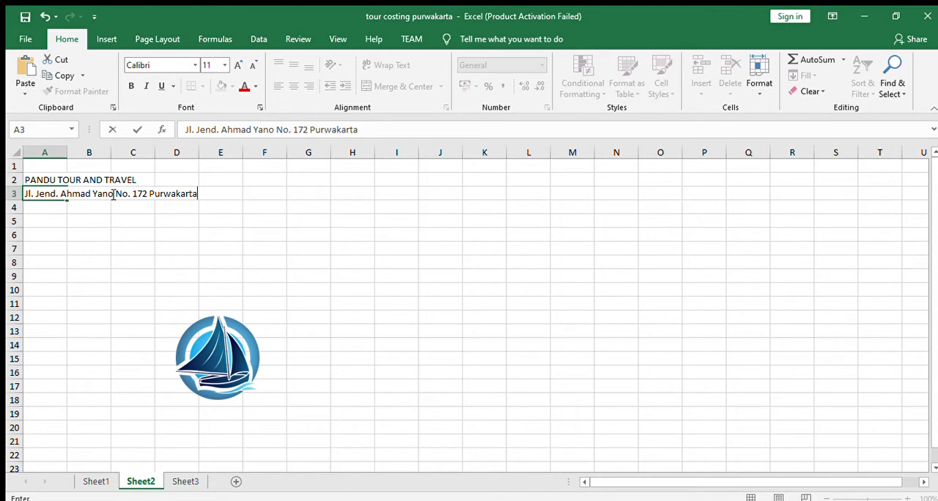
# - Enter the company's street address and city in cell A3
pyautogui.press('Return')
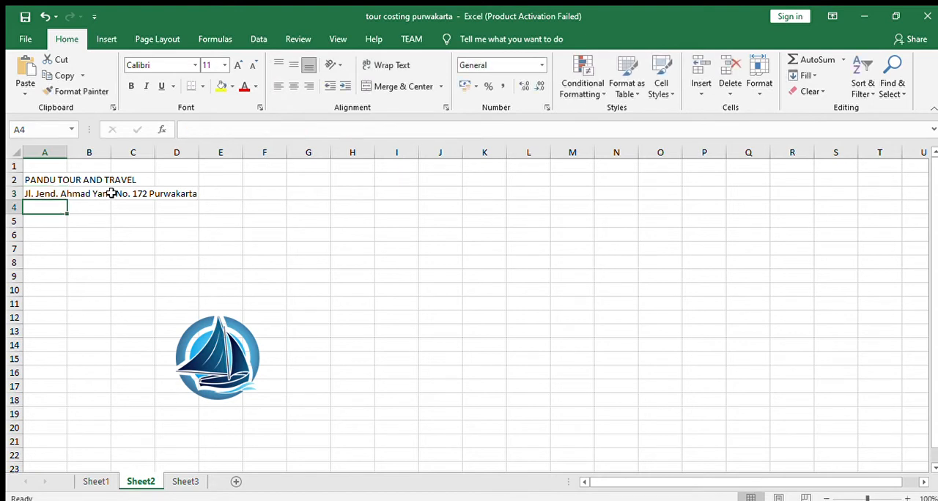
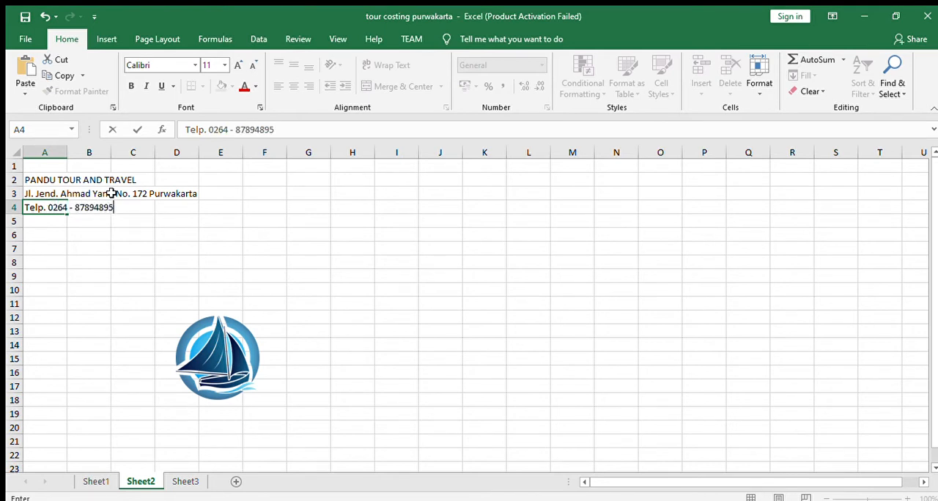
# - Enter the company's telephone number in cell A4, prefixed with "Telp."
pyautogui.press('Return')
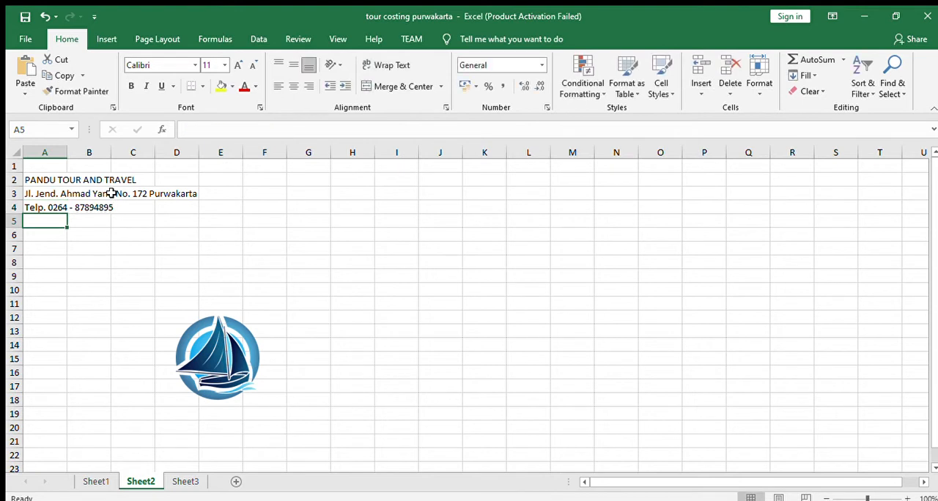
# - Enter the company's e-mail address in cell A5, prefixed with "Email :"
pyautogui.write('Email')
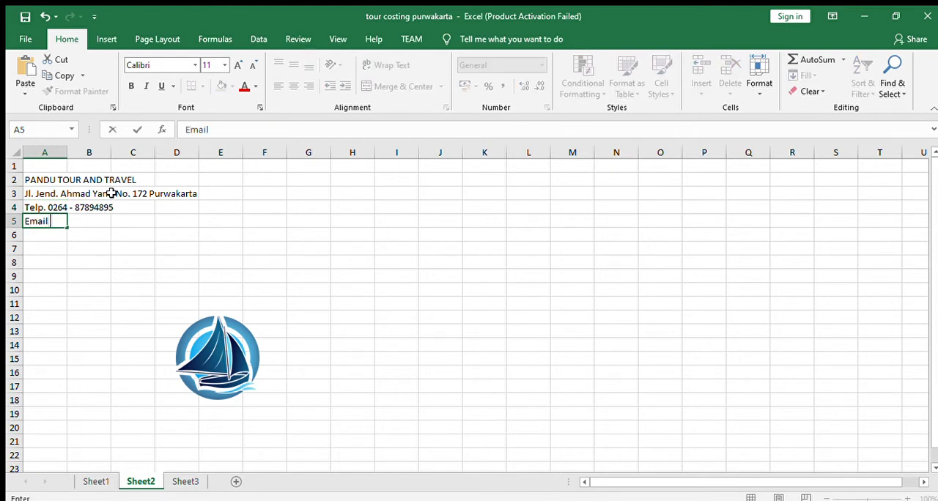
pyautogui.write(' : ap')
pyautogui.press('BackSpace')
pyautogui.press('BackSpace')
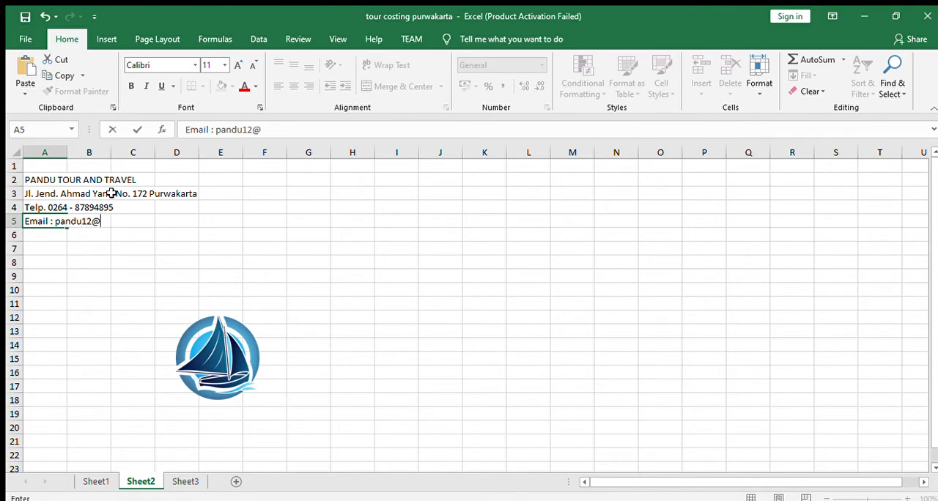
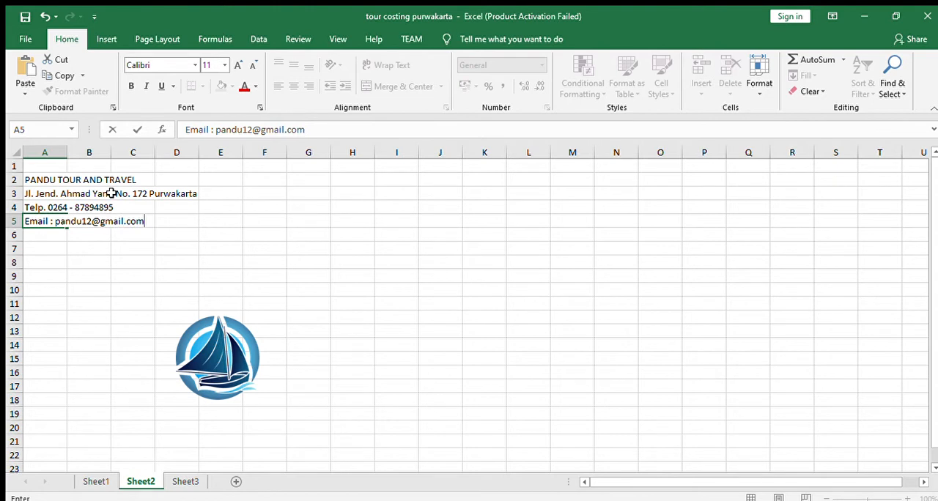
pyautogui.click(69, 316)
pyautogui.click(92, 275)
# - Merge and center each of the four letterhead lines in rows 2 to 5 across columns A to J
pyautogui.click(32, 179)
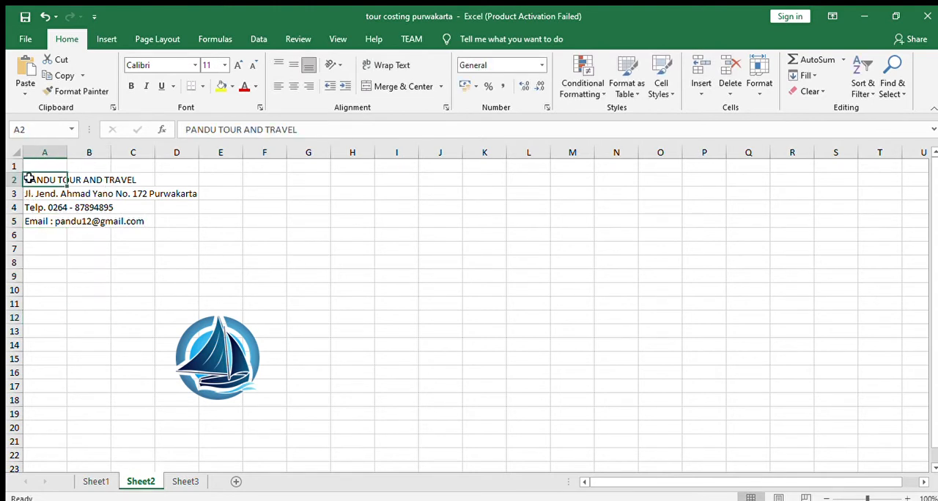
pyautogui.moveTo(38, 178); pyautogui.dragTo(447, 178)
pyautogui.click(403, 85)
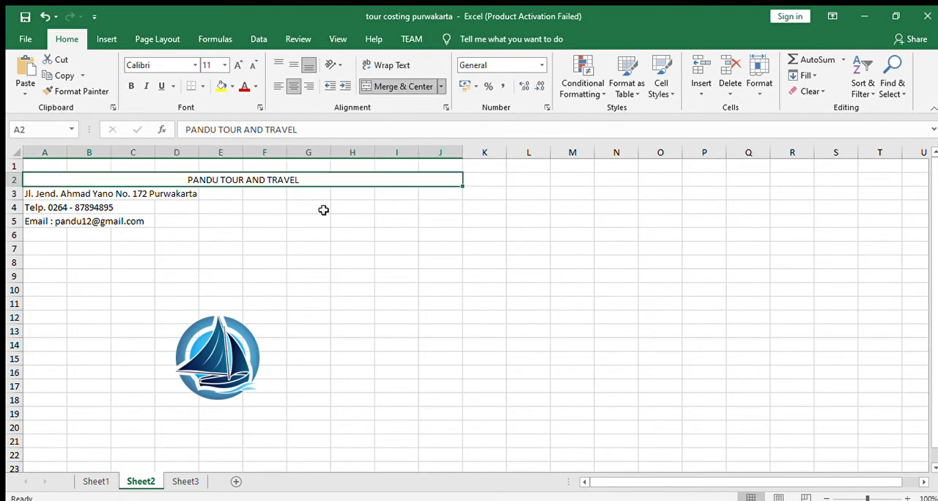
pyautogui.moveTo(27, 193); pyautogui.dragTo(458, 194)
pyautogui.click(419, 86)
pyautogui.moveTo(44, 208); pyautogui.dragTo(444, 208)
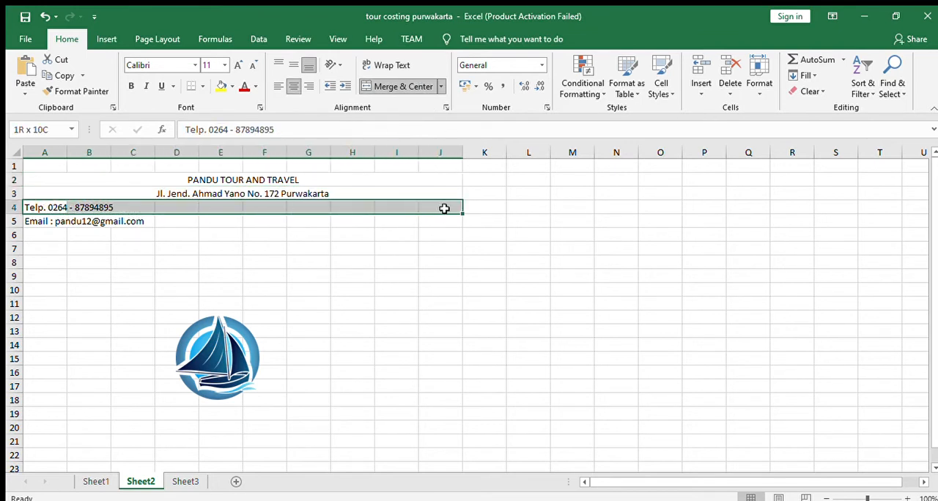
pyautogui.click(402, 87)
pyautogui.moveTo(28, 226); pyautogui.dragTo(453, 221)
pyautogui.click(421, 88)
# - Move the sailboat logo beside the letterhead text and shrink it to fit about columns B to C, rows 1 to 5
pyautogui.click(249, 329)
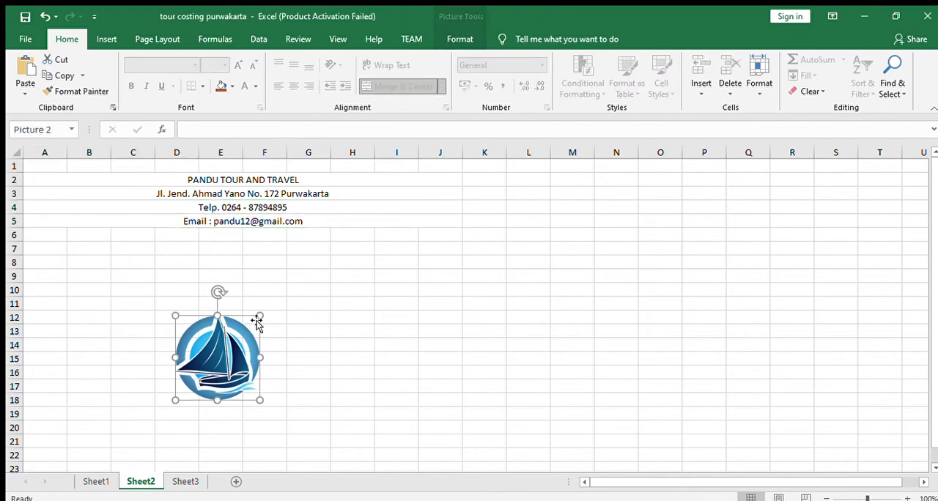
pyautogui.moveTo(202, 343); pyautogui.dragTo(112, 208)
pyautogui.moveTo(136, 237); pyautogui.dragTo(117, 225)
pyautogui.moveTo(100, 194); pyautogui.dragTo(118, 195)
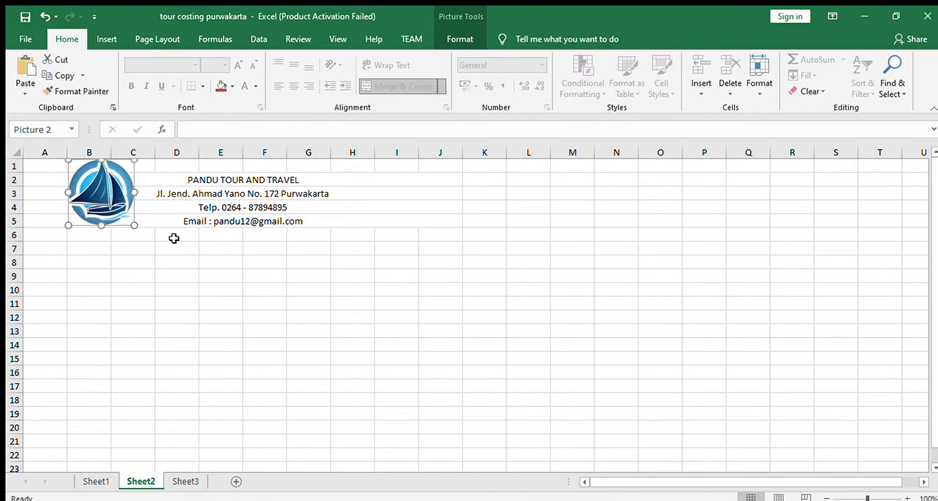
pyautogui.click(176, 237)
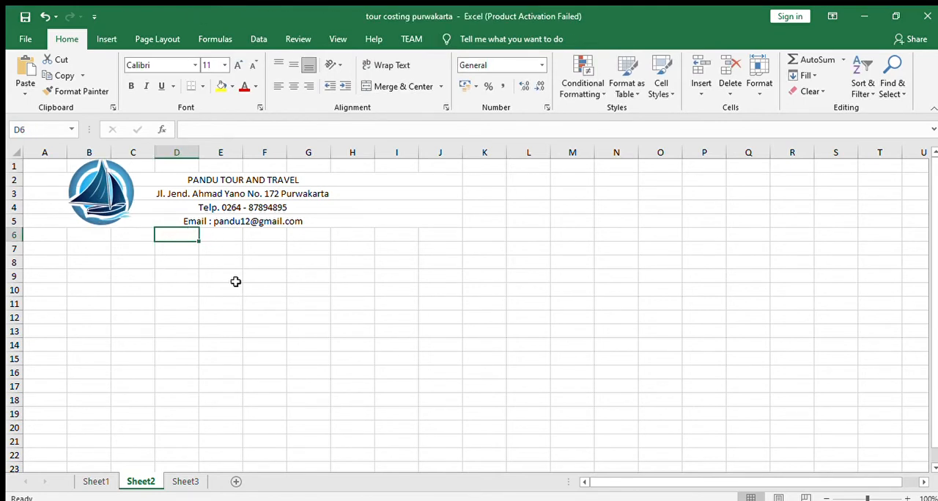
# - Add a double bottom border beneath the e-mail line in row 5, across columns A to J
pyautogui.click(328, 216)
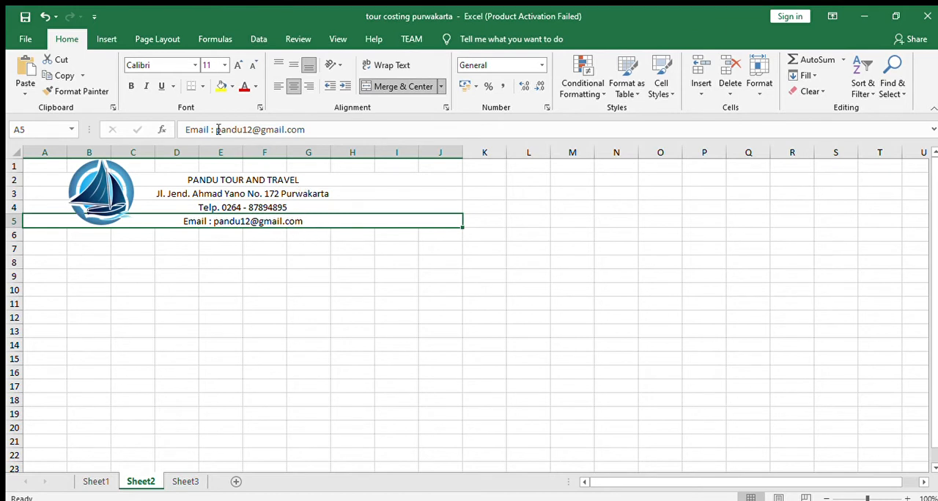
pyautogui.click(117, 38)
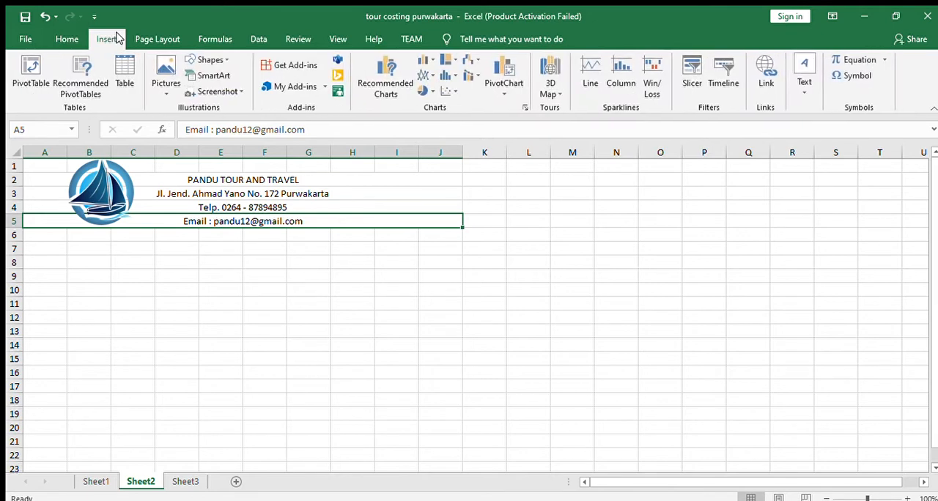
pyautogui.click(69, 41)
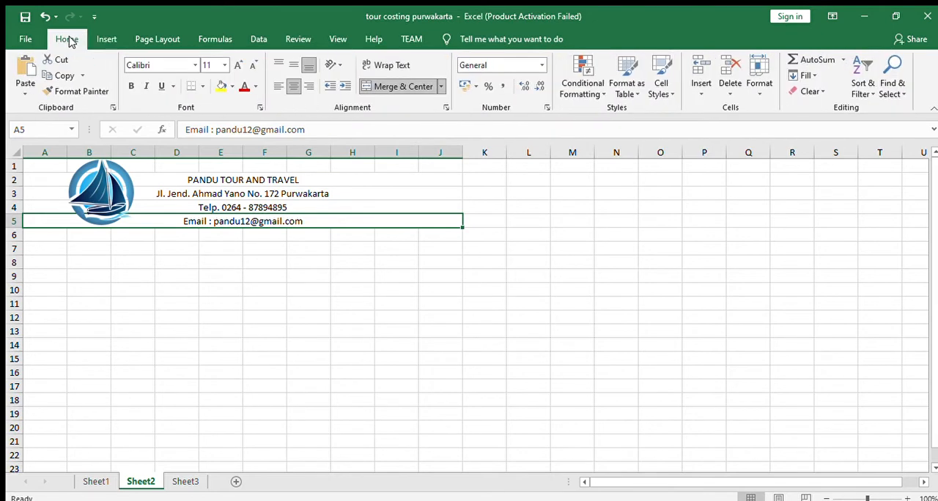
pyautogui.click(200, 85)
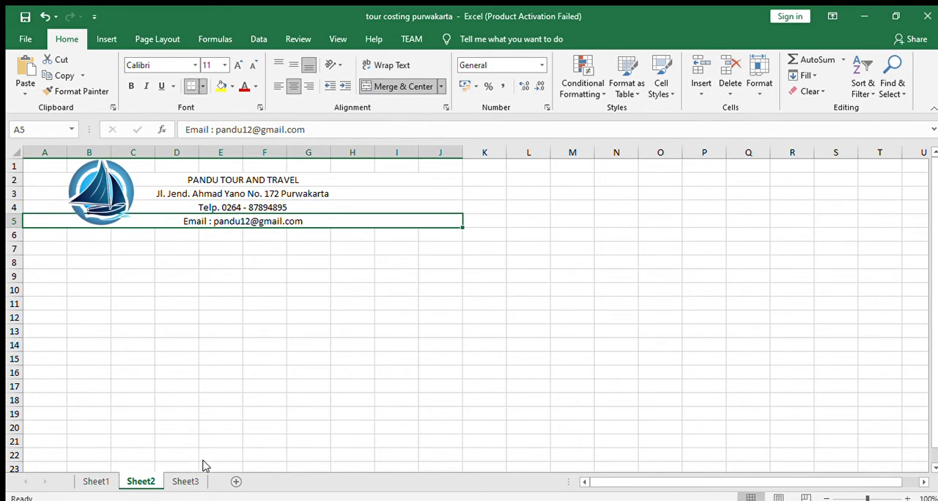
pyautogui.click(210, 260)
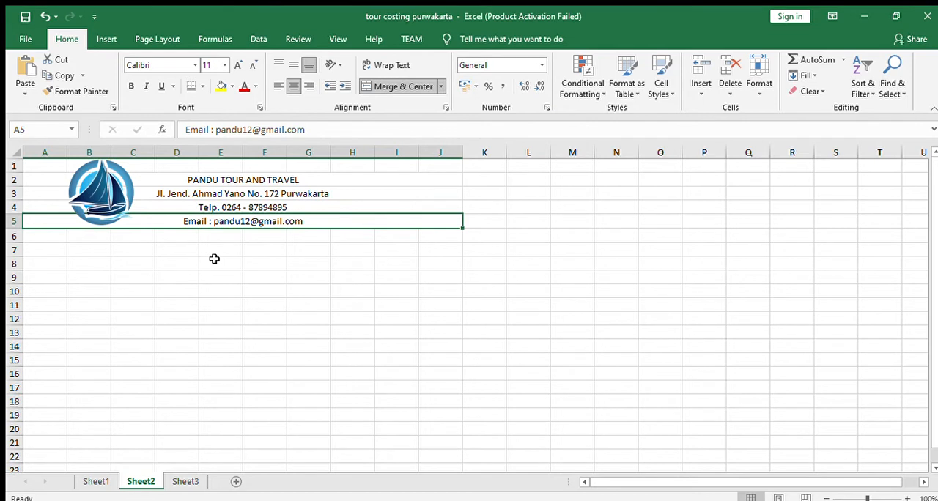
pyautogui.click(218, 258)
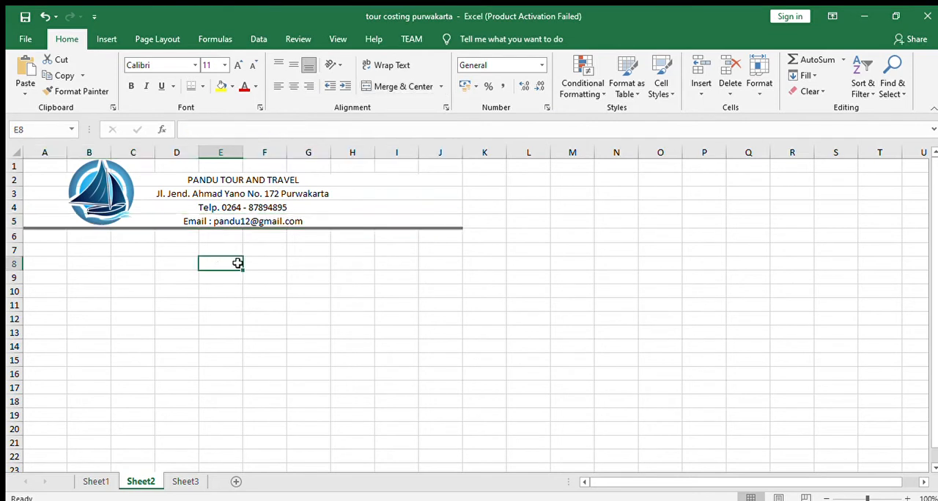
# - Try a thick bottom border beneath the e-mail line, and restore the double bottom border
pyautogui.click(260, 224)
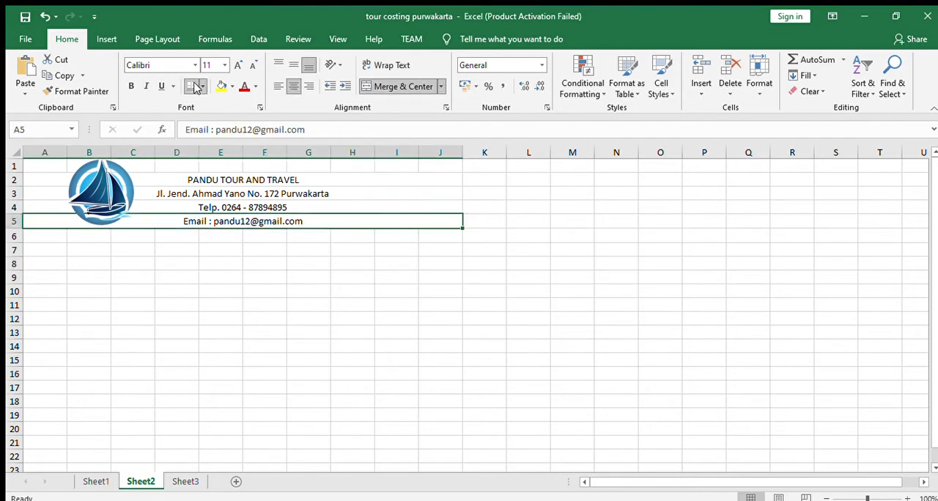
pyautogui.click(245, 271)
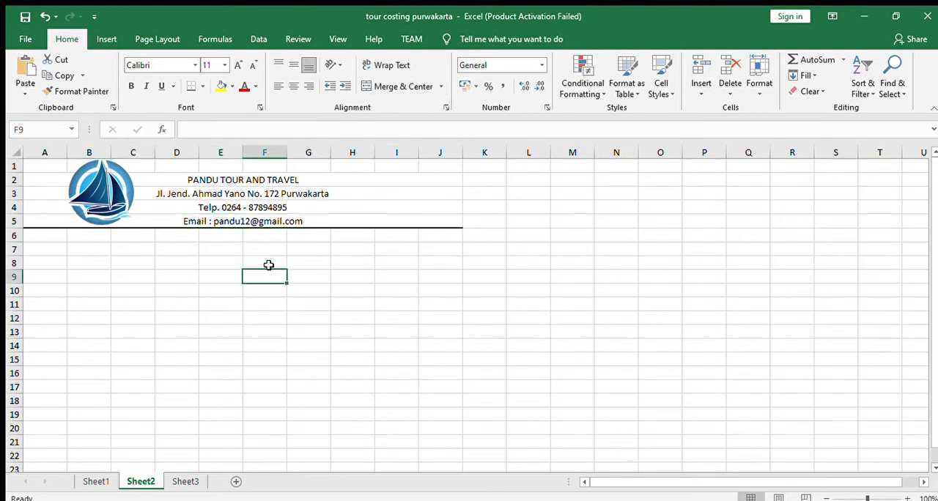
pyautogui.click(297, 220)
pyautogui.click(203, 86)
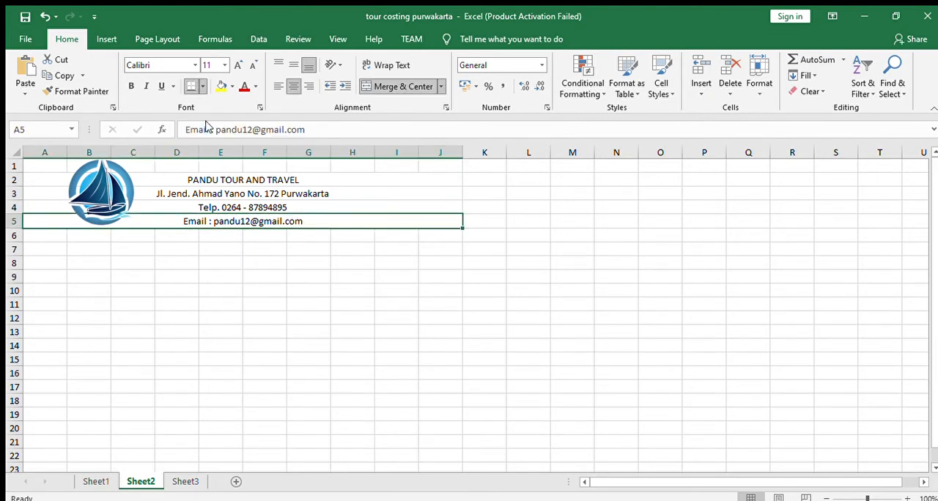
pyautogui.click(251, 438)
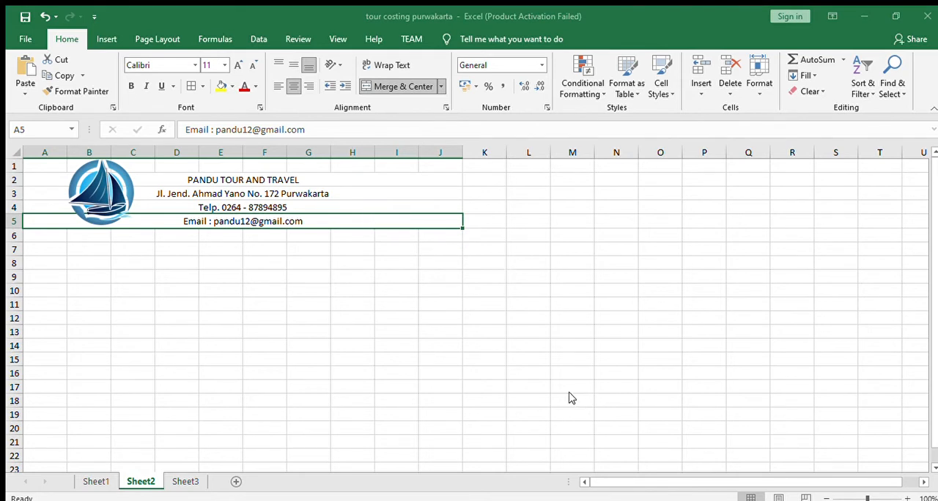
pyautogui.click(285, 308)
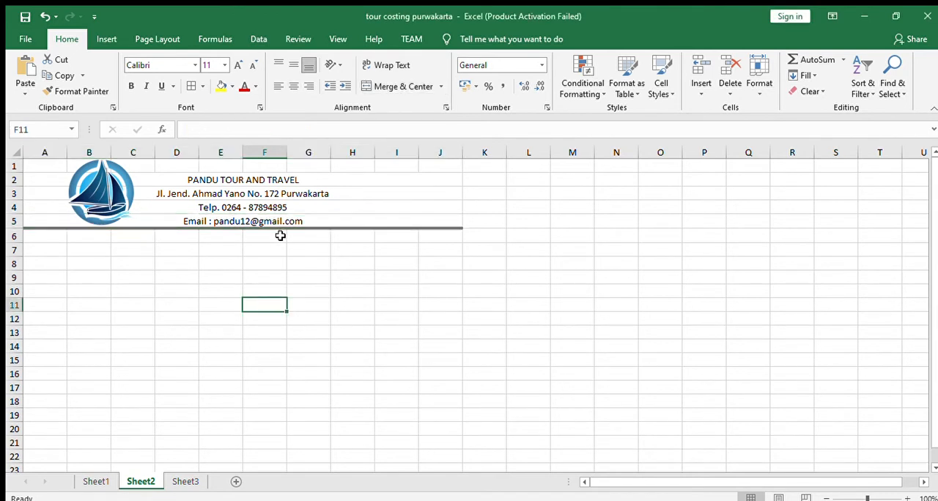
# - Shift the logo slightly closer to the letterhead text and reduce it slightly so it stays above the border line
pyautogui.moveTo(111, 194); pyautogui.dragTo(118, 194)
pyautogui.moveTo(145, 224); pyautogui.dragTo(144, 224)
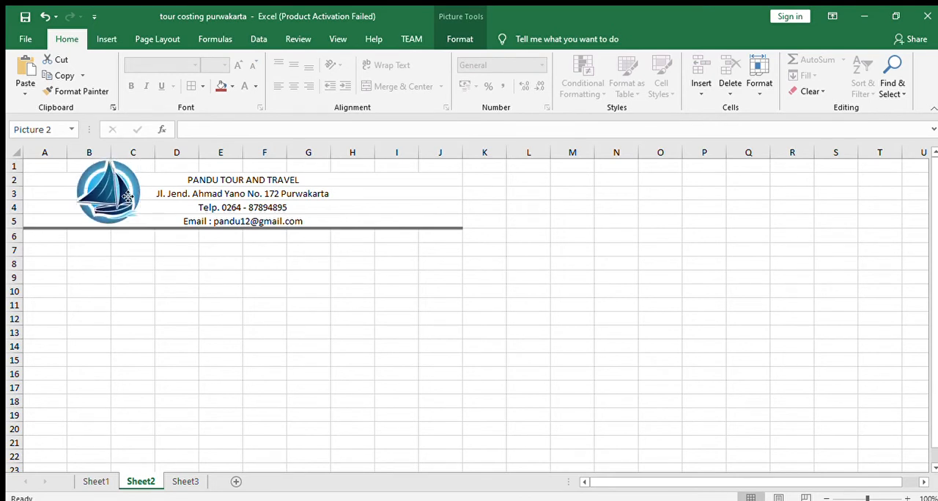
pyautogui.click(173, 249)
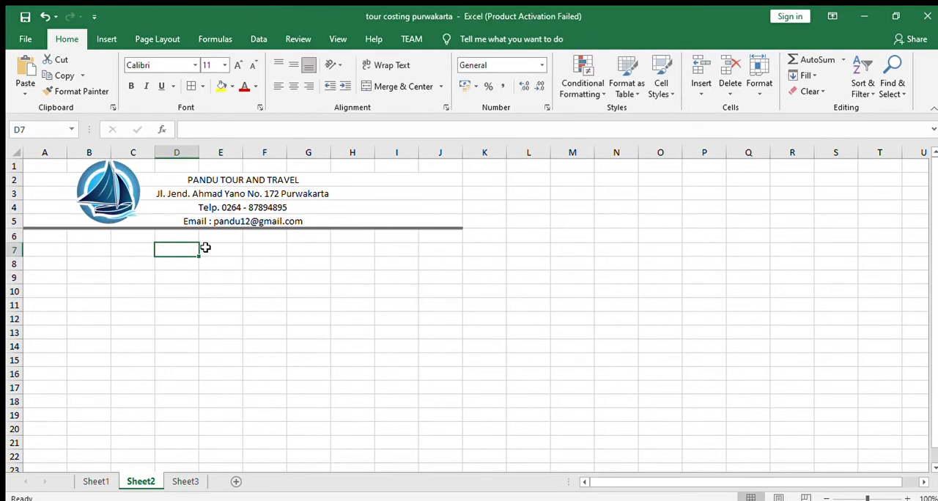
# - Check the heading layout on Sheet1, and enter the title "TOUR COSTING" in cell A7 of Sheet2
pyautogui.click(92, 481)
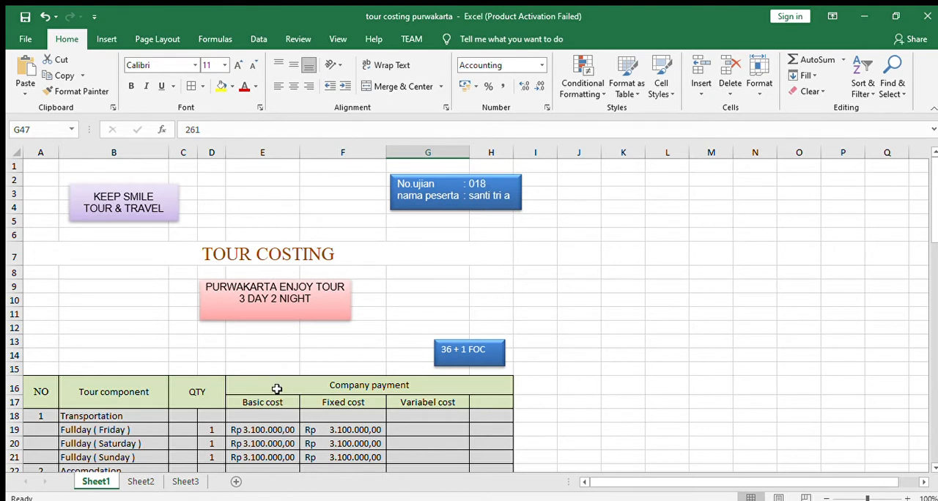
pyautogui.click(144, 481)
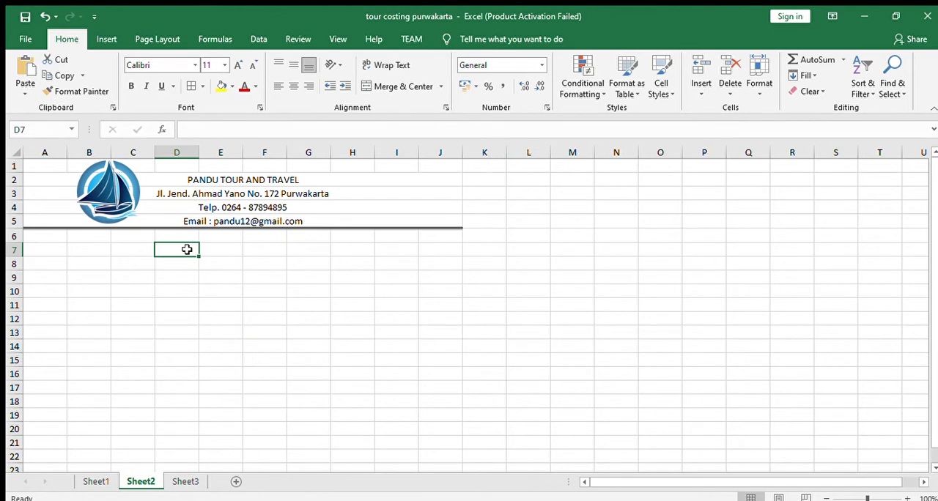
pyautogui.click(61, 256)
pyautogui.write('T')
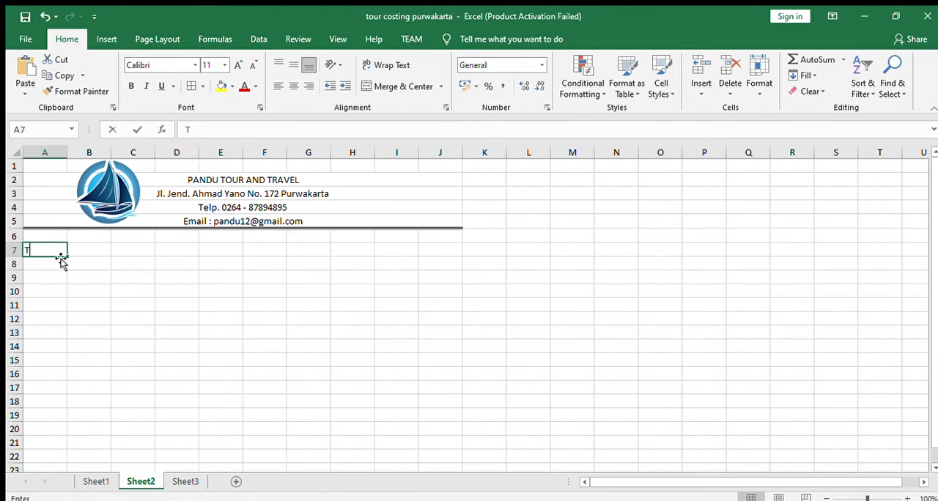
pyautogui.write('OUR COSTING')
pyautogui.press('Return')
pyautogui.press('Return')
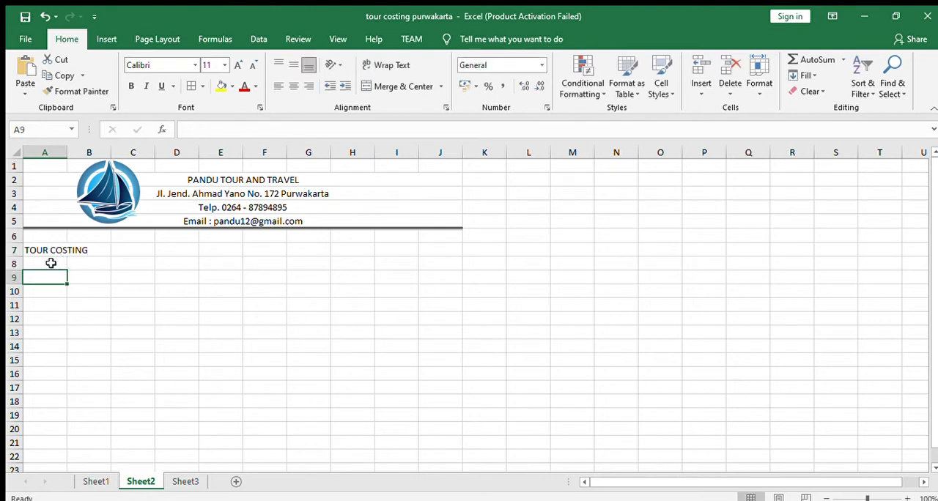
# - Merge and center the "TOUR COSTING" title across A7:J7 and increase its font size to 16
pyautogui.moveTo(35, 250); pyautogui.dragTo(441, 250)
pyautogui.click(408, 87)
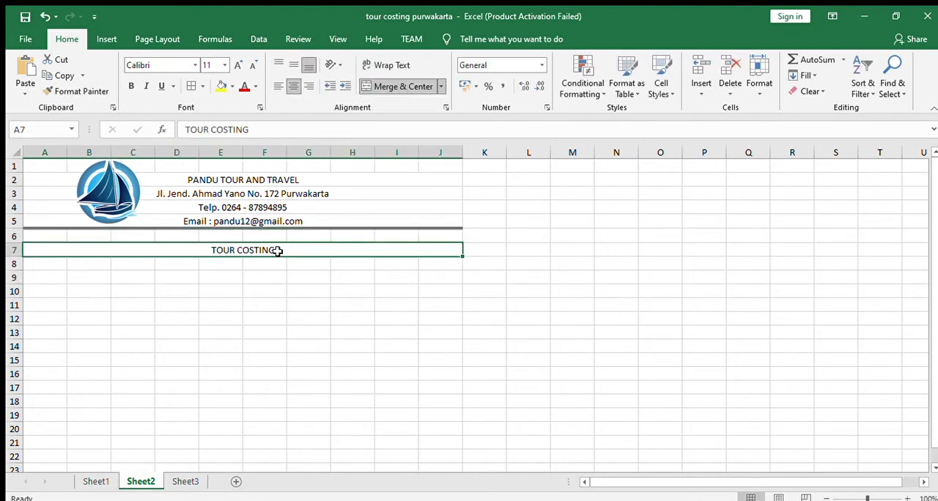
pyautogui.click(237, 65)
pyautogui.click(237, 65)
pyautogui.click(237, 65)
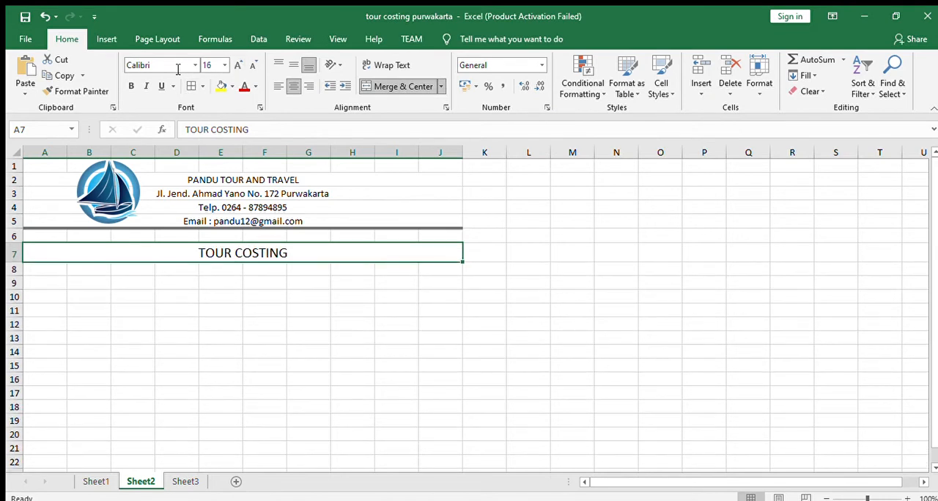
# - Make the "TOUR COSTING" title bold and set the letterhead and title on Sheet2 to Times New Roman
pyautogui.click(131, 87)
pyautogui.moveTo(268, 180); pyautogui.dragTo(256, 249)
pyautogui.click(189, 65)
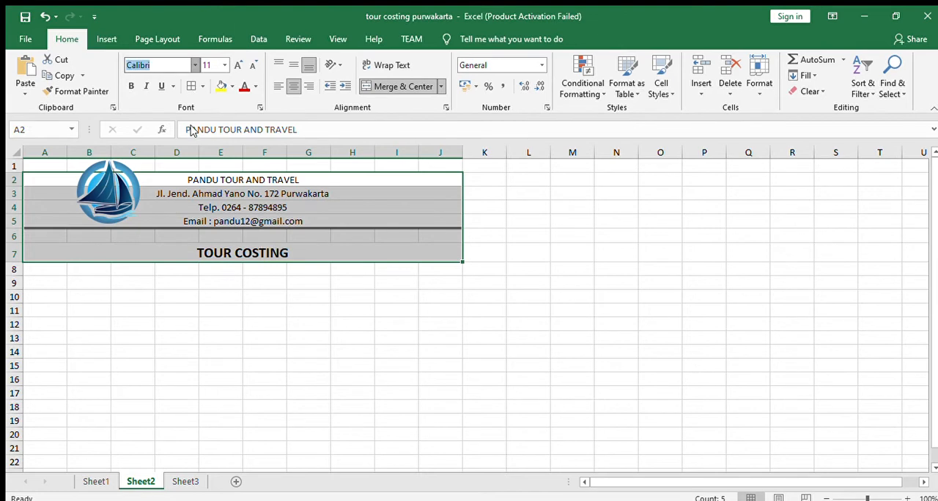
pyautogui.write('Times New Roma')
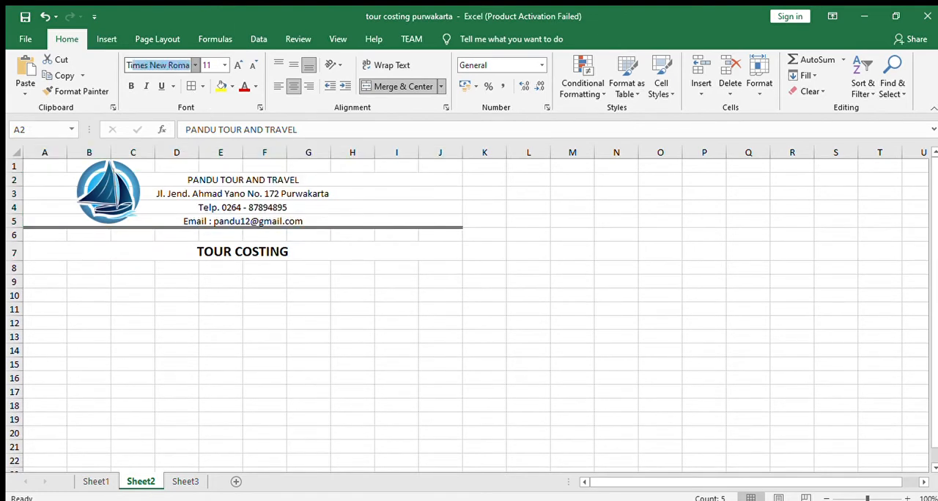
pyautogui.press('Return')
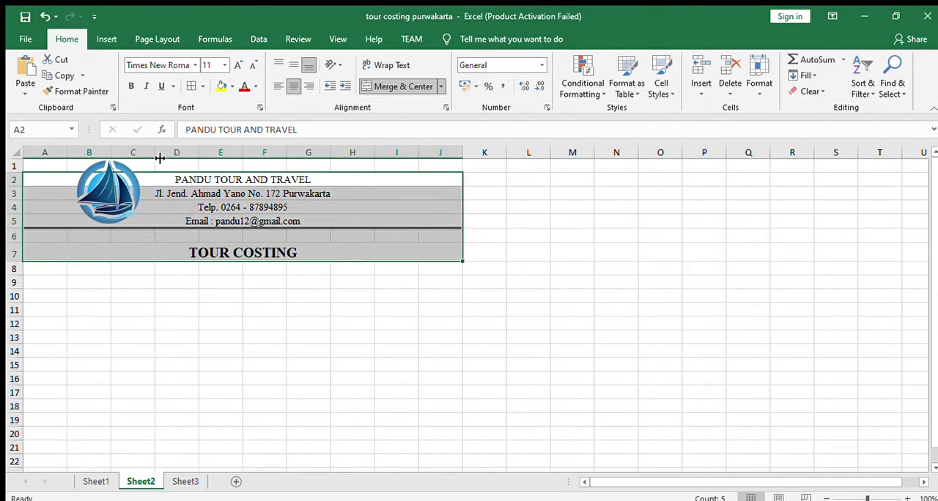
pyautogui.click(252, 286)
pyautogui.click(279, 250)
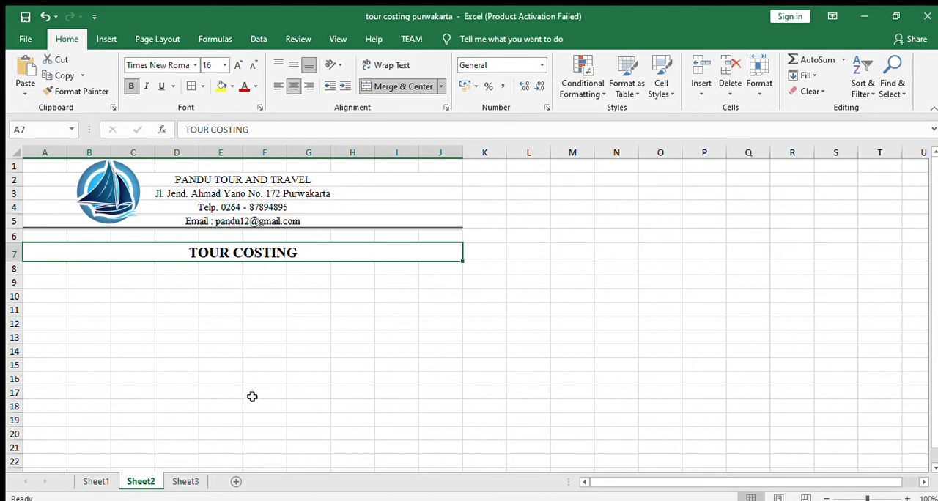
# - Following Sheet1's layout, draw a rounded rectangle about 7.78 × 1.83 cm below the title on Sheet2, and label it "Beautiful of Purwakarta City"
pyautogui.click(107, 482)
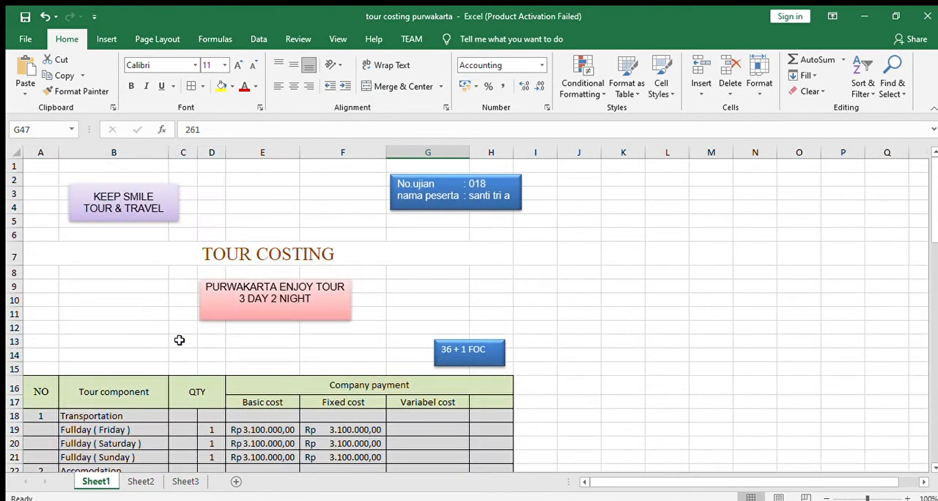
pyautogui.click(141, 482)
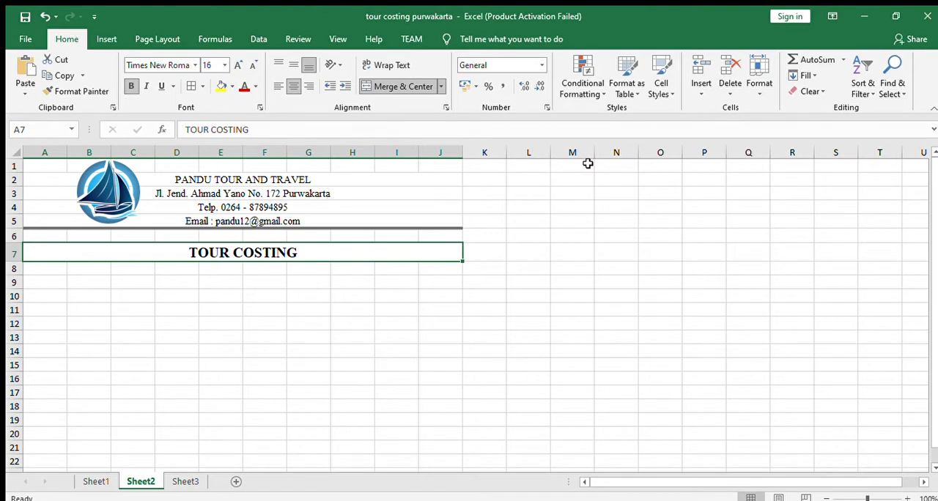
pyautogui.click(220, 281)
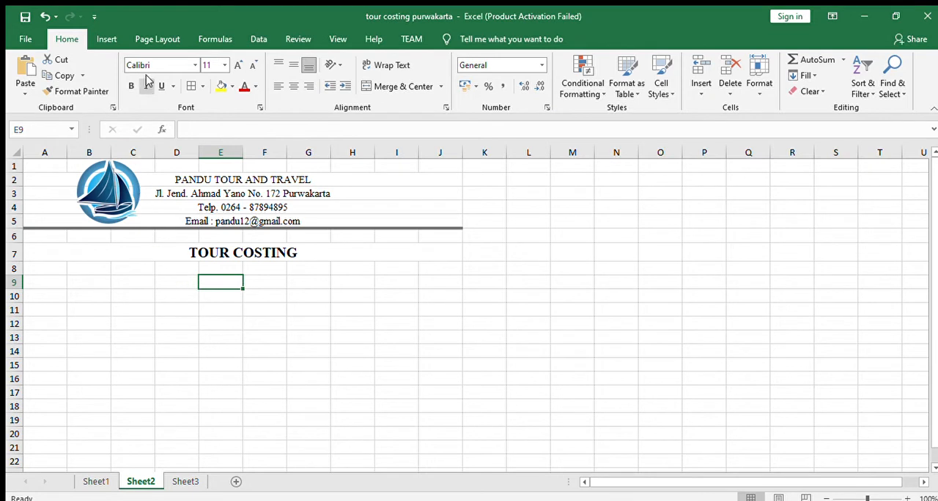
pyautogui.click(110, 40)
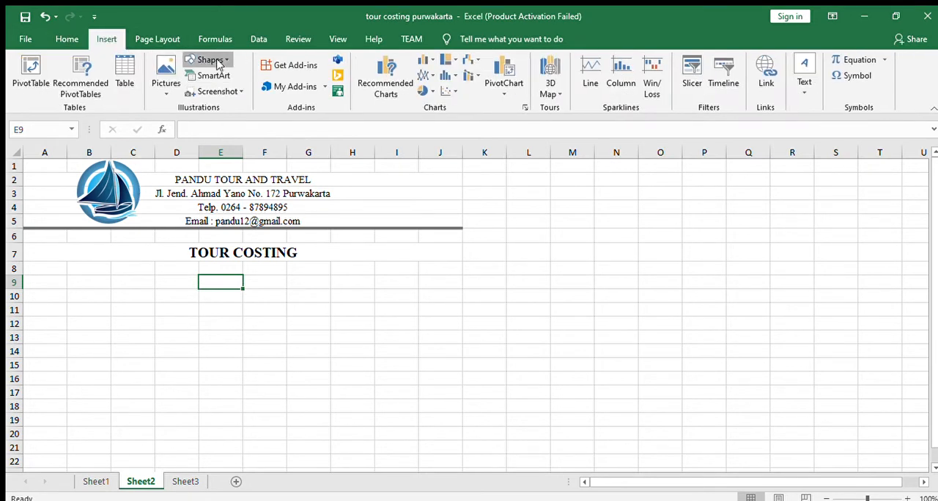
pyautogui.click(251, 83)
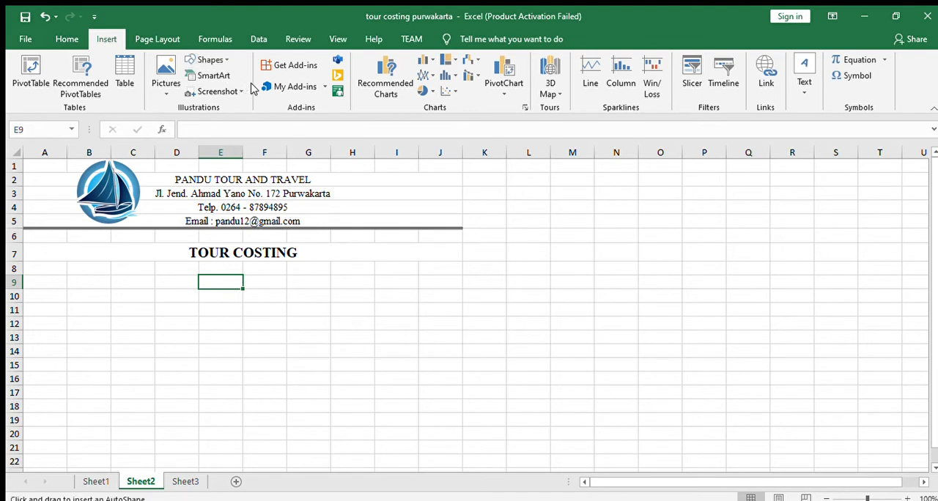
pyautogui.moveTo(142, 271)
pyautogui.mouseDown()
pyautogui.moveTo(344, 325)
pyautogui.moveTo(339, 313)
pyautogui.mouseUp()
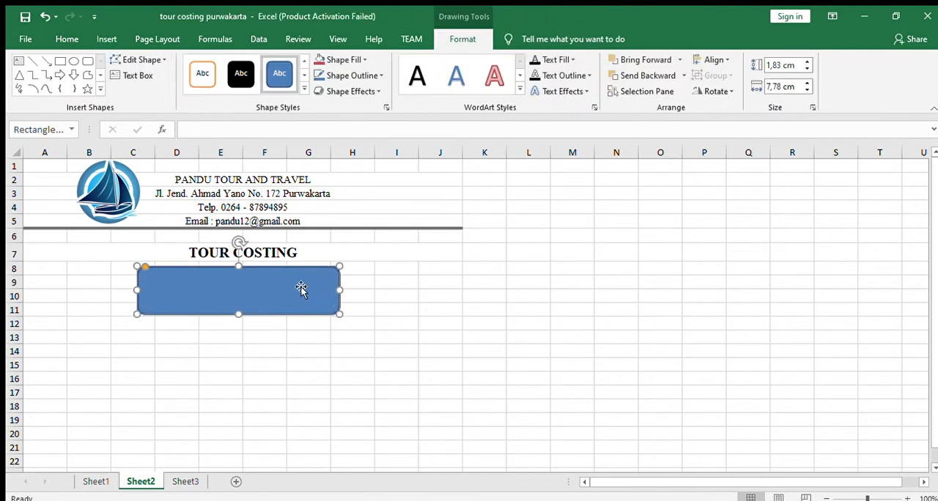
pyautogui.write('Pur')
pyautogui.write('wakarta City')
# - Set the "Beautiful of Purwakarta City" text to font size 20 and center it horizontally
pyautogui.moveTo(263, 282); pyautogui.dragTo(102, 279)
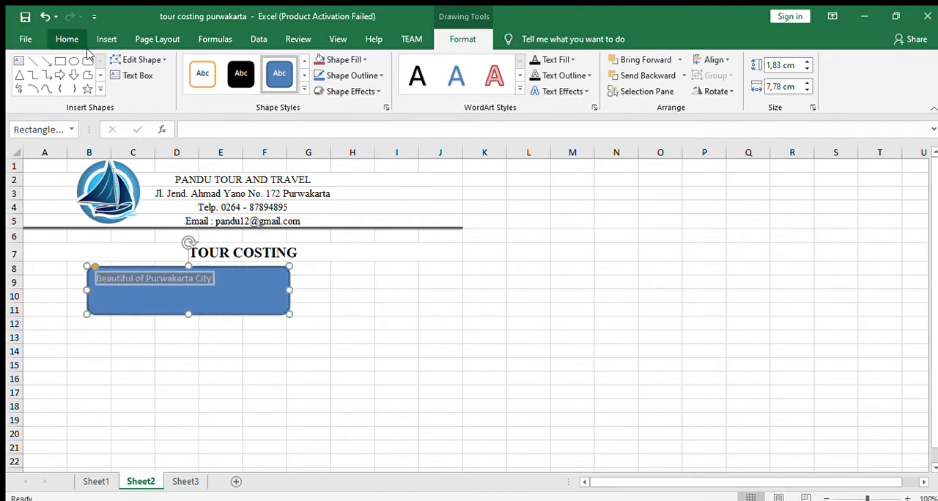
pyautogui.click(70, 40)
pyautogui.click(239, 65)
pyautogui.click(239, 65)
pyautogui.click(239, 65)
pyautogui.click(239, 65)
pyautogui.click(239, 65)
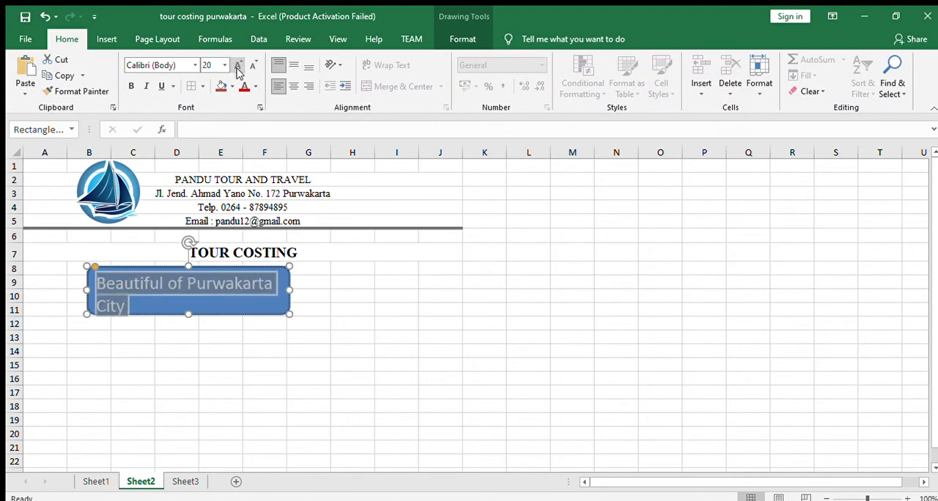
pyautogui.click(293, 86)
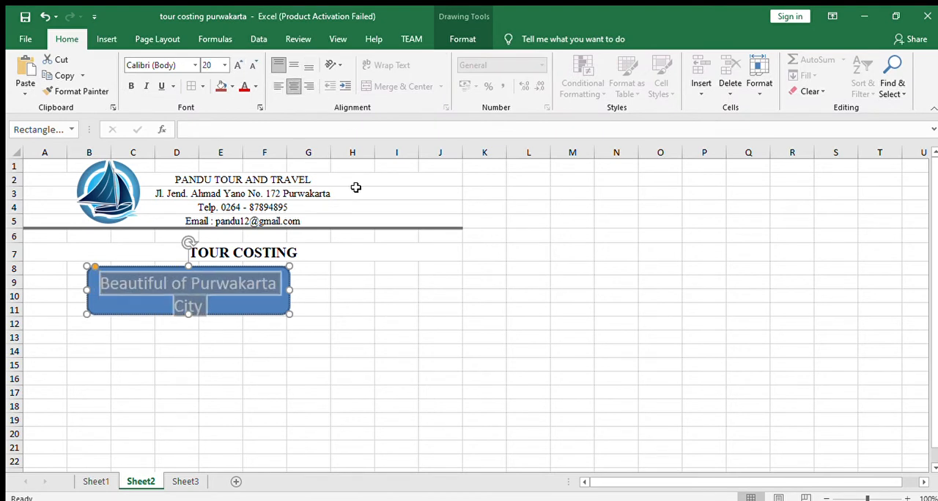
# - Center the shape beneath the title with a height of about 2.33 cm, and apply a light blue gradient shape style
pyautogui.moveTo(262, 317); pyautogui.dragTo(314, 317)
pyautogui.moveTo(235, 317); pyautogui.dragTo(241, 328)
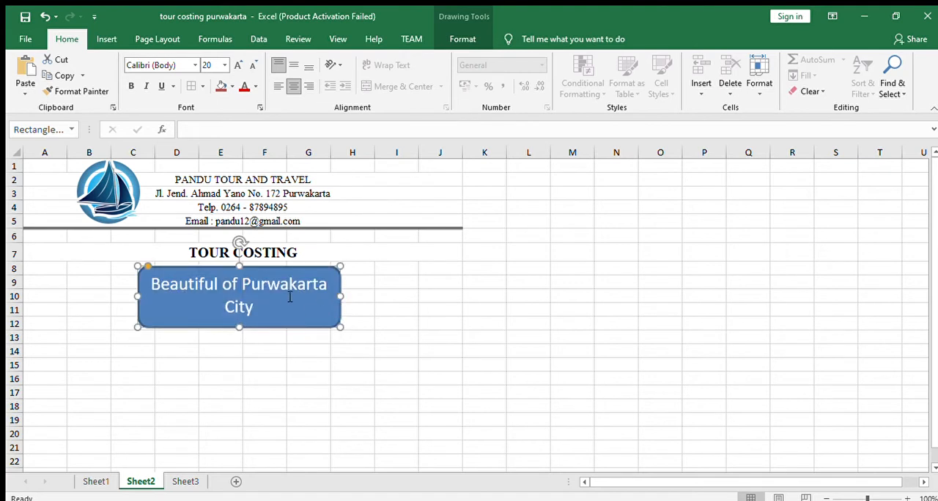
pyautogui.moveTo(262, 308); pyautogui.dragTo(151, 283)
pyautogui.click(460, 34)
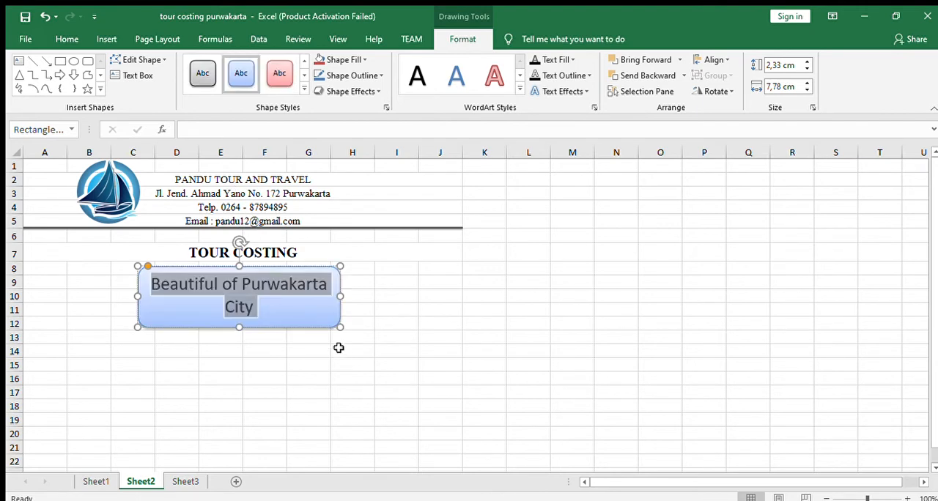
pyautogui.press('Escape')
pyautogui.press('Escape')
# - Make the "Beautiful of Purwakarta City" text in the shape bold
pyautogui.moveTo(266, 310); pyautogui.dragTo(173, 285)
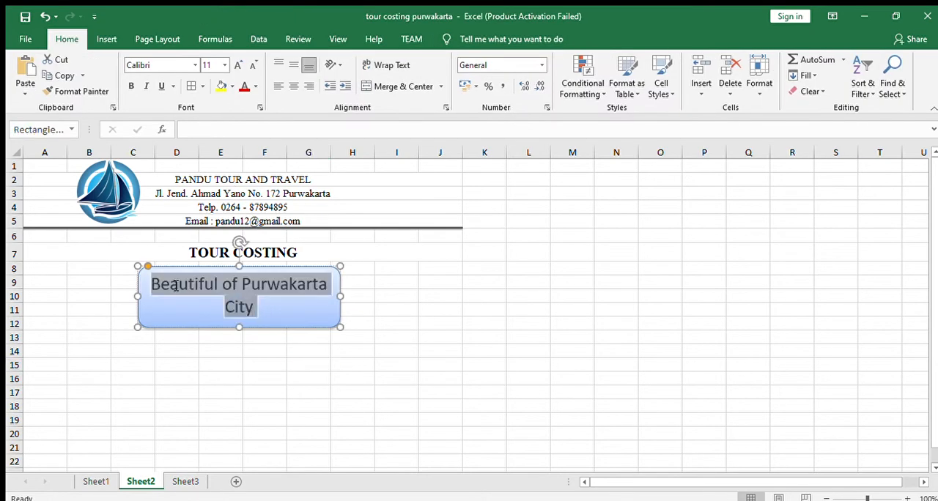
pyautogui.click(64, 39)
pyautogui.click(130, 86)
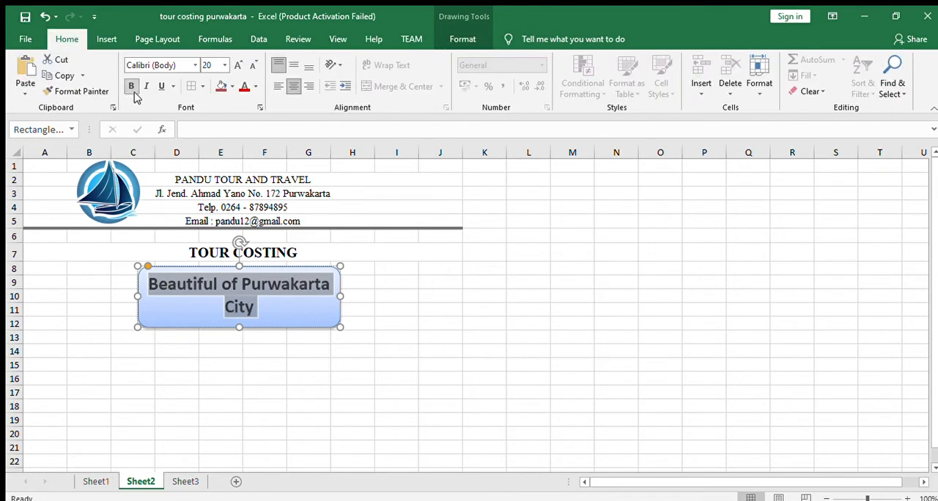
pyautogui.click(381, 337)
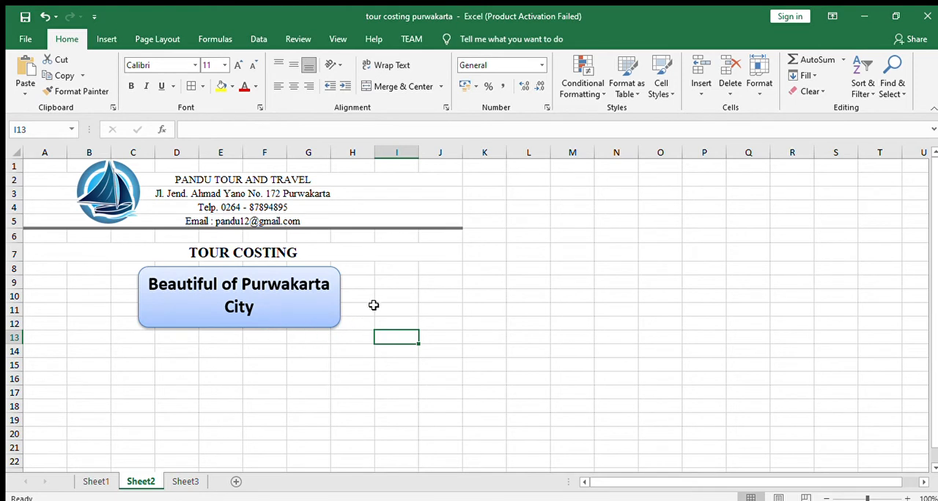
# - Check the group-size box on Sheet1, and draw a rounded rectangle about 2.78 × 1.09 cm around I11:J13 on Sheet2 reading "24 + 1 FOC"
pyautogui.click(96, 481)
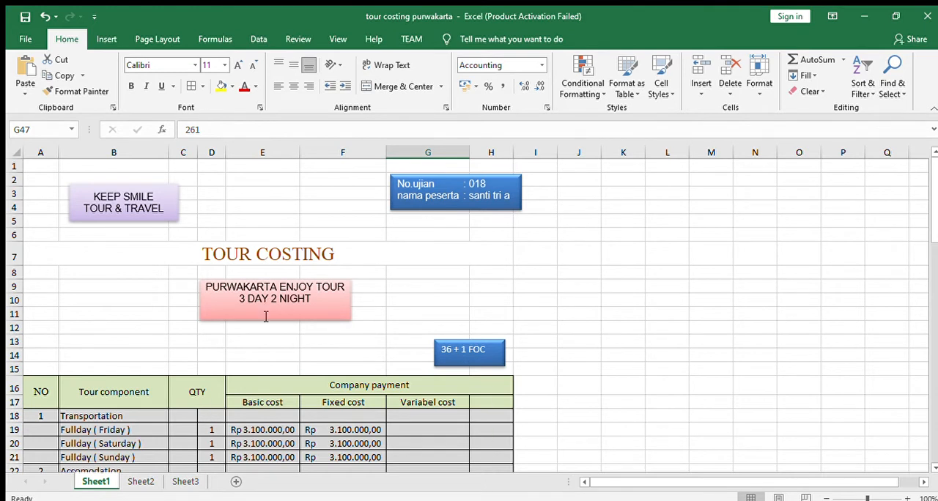
pyautogui.click(140, 481)
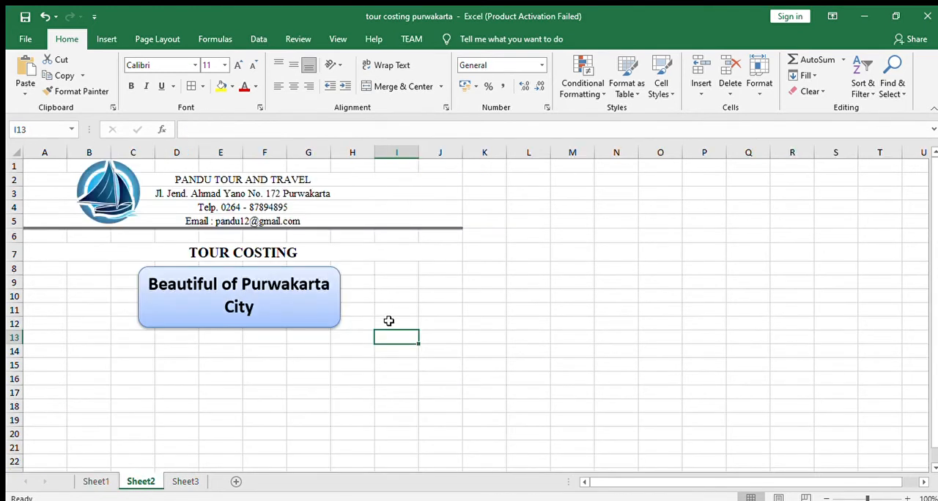
pyautogui.click(112, 39)
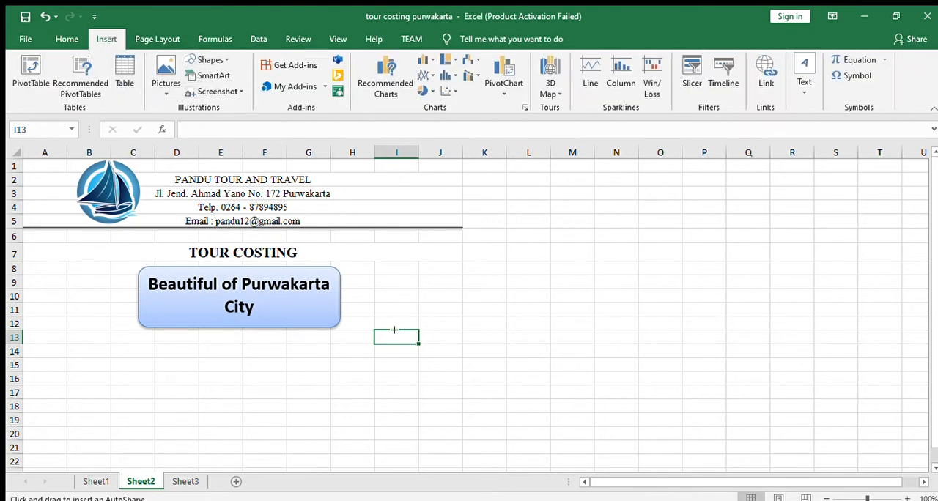
pyautogui.moveTo(372, 313); pyautogui.dragTo(444, 341)
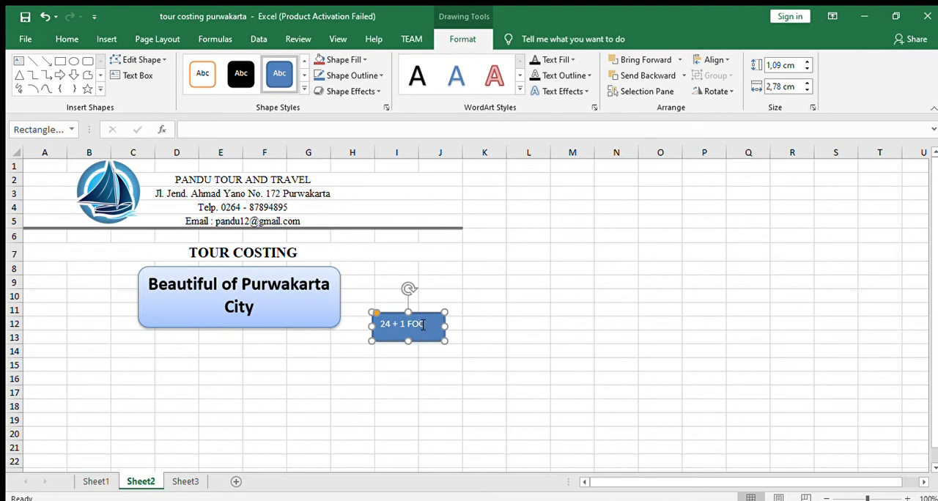
# - Make the "24 + 1 FOC" text bold and slightly larger, centered both horizontally and vertically in its shape
pyautogui.moveTo(422, 323); pyautogui.dragTo(375, 317)
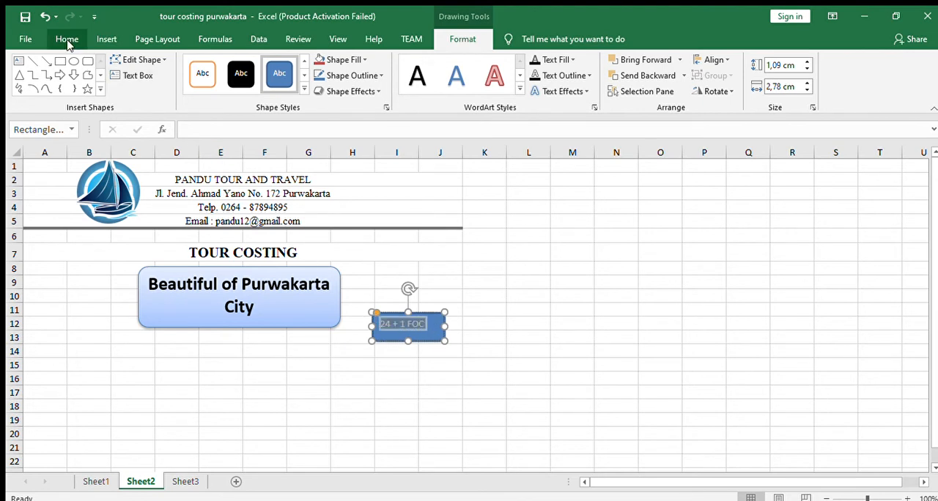
pyautogui.click(67, 39)
pyautogui.click(133, 87)
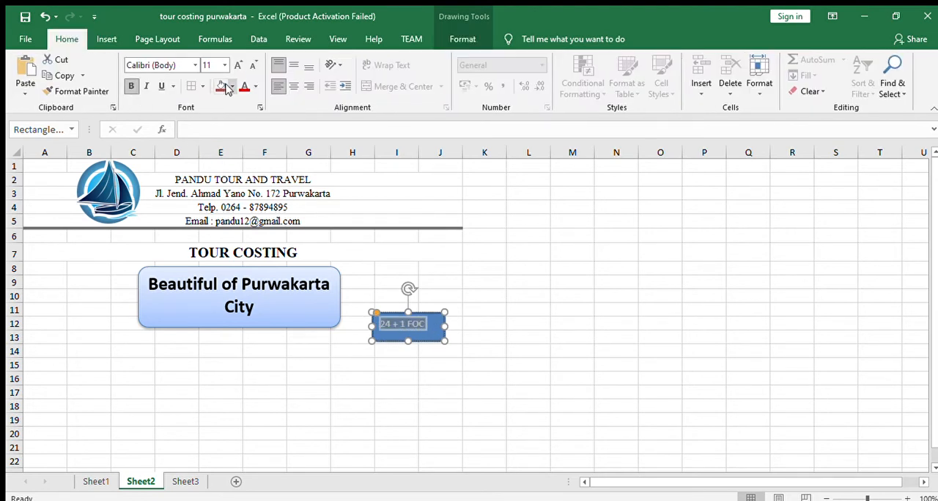
pyautogui.click(293, 87)
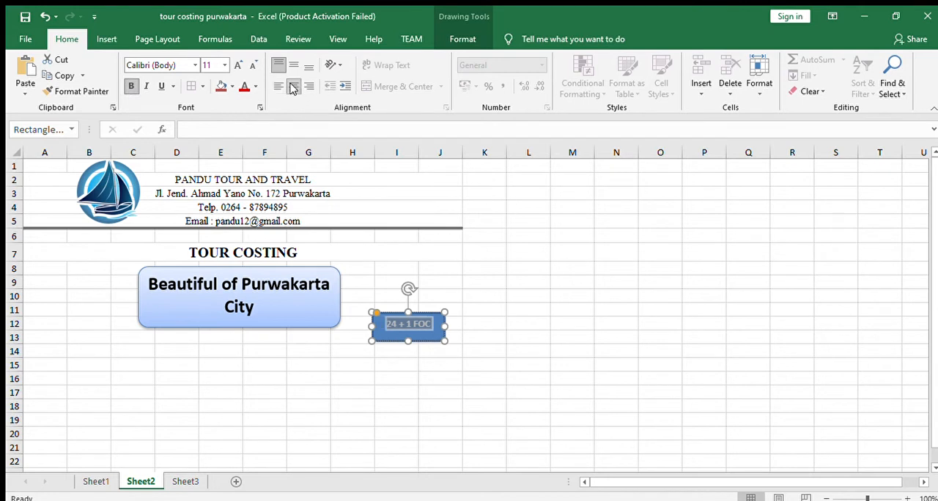
pyautogui.click(293, 65)
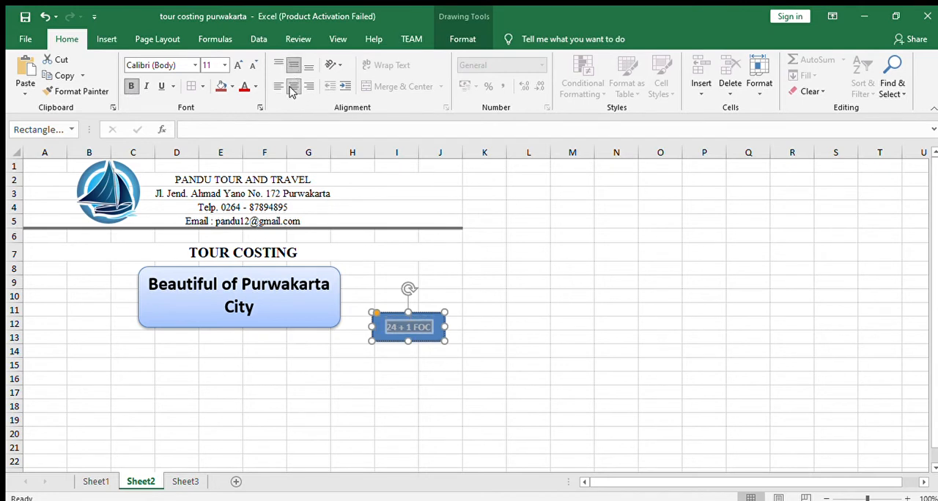
pyautogui.click(235, 65)
pyautogui.click(378, 295)
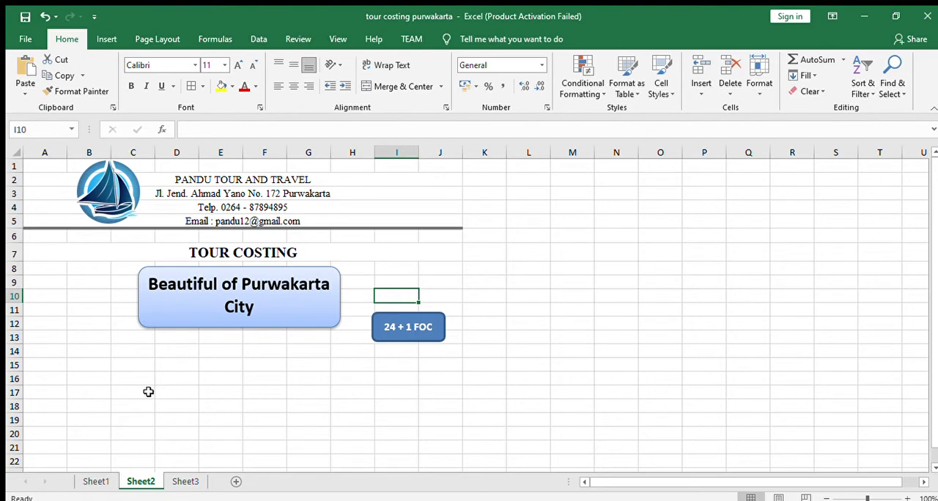
# - Check the table headings on Sheet1, and enter "No" in A15 and "Tour Component" in B15 of Sheet2
pyautogui.click(95, 482)
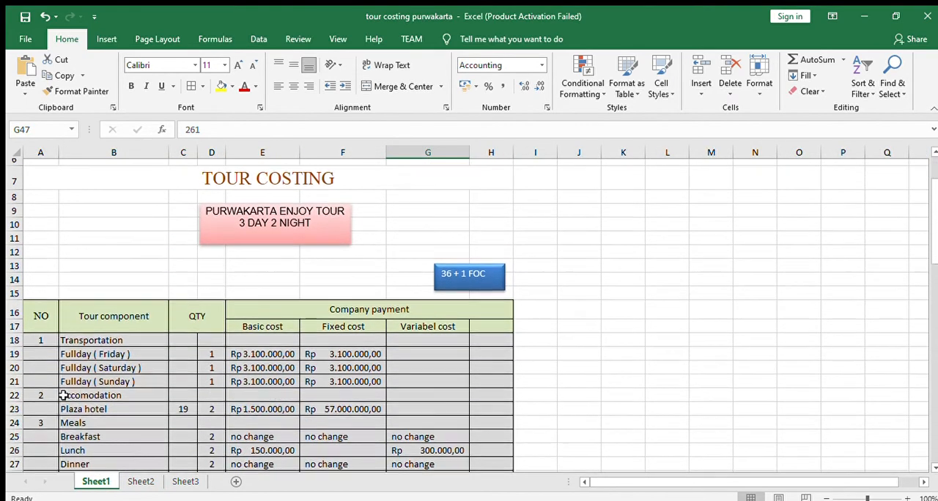
pyautogui.scroll(-1, 64, 395)
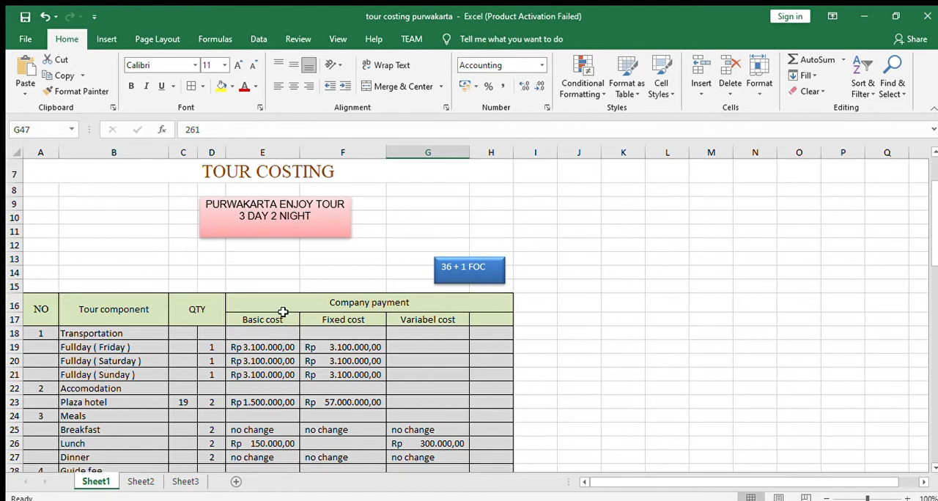
pyautogui.click(145, 477)
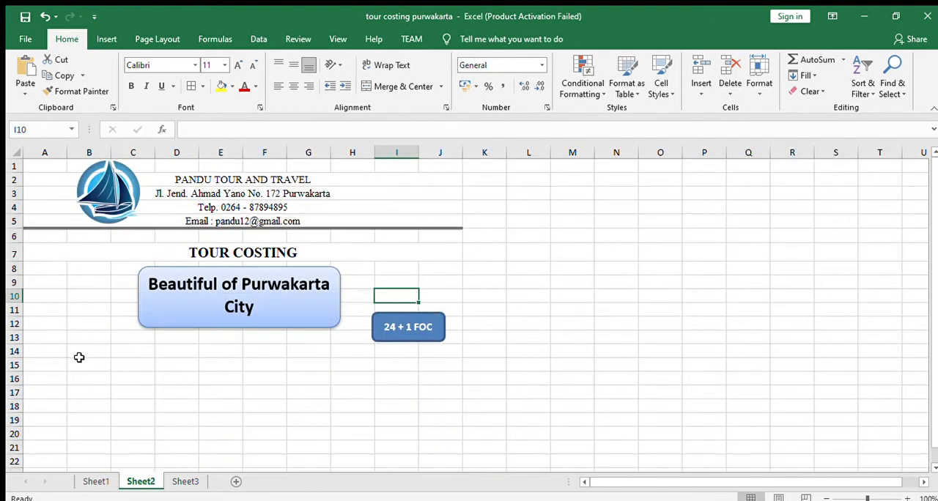
pyautogui.click(48, 365)
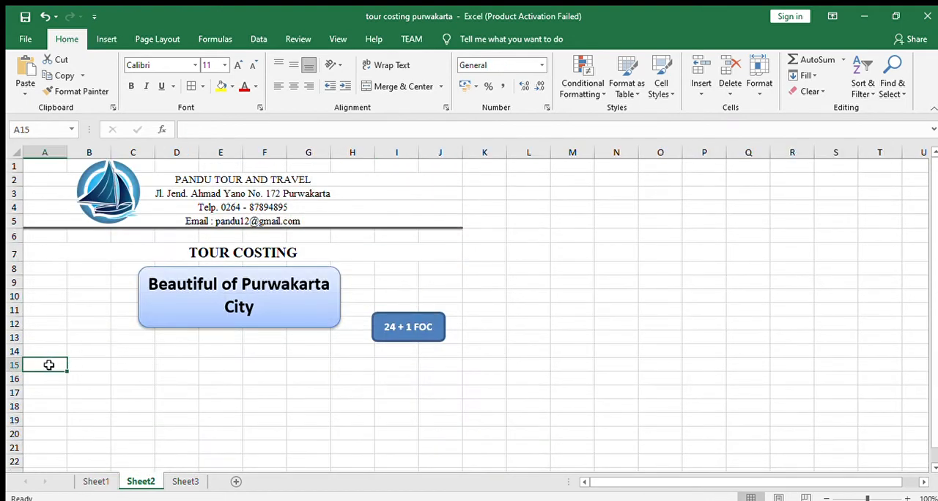
pyautogui.write('No')
pyautogui.press('Tab')
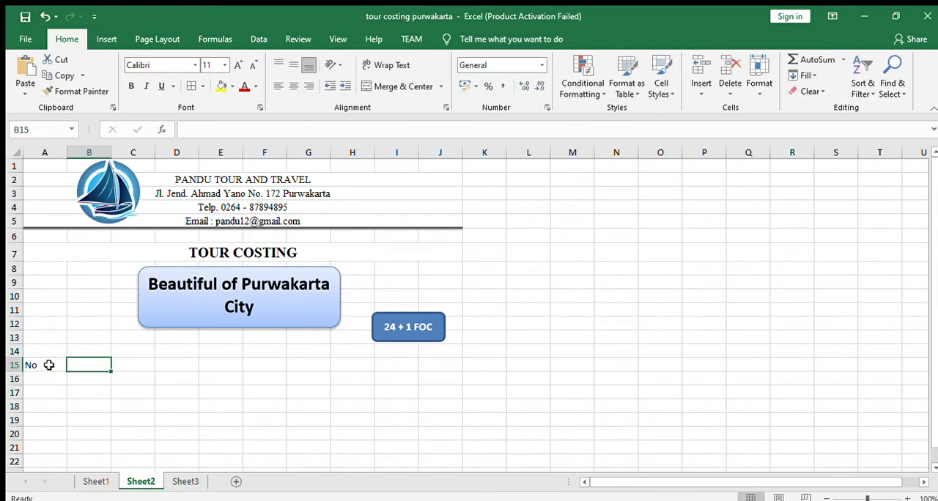
pyautogui.write('Tour')
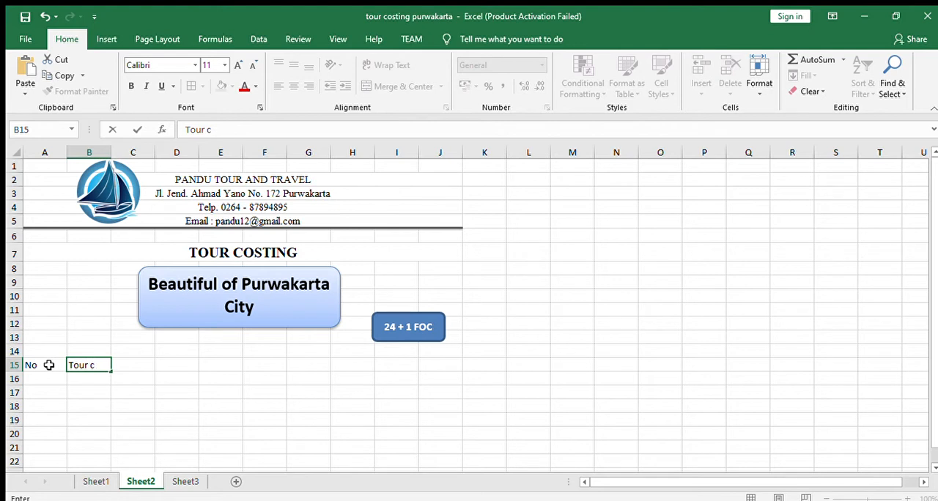
pyautogui.write(' Compon')
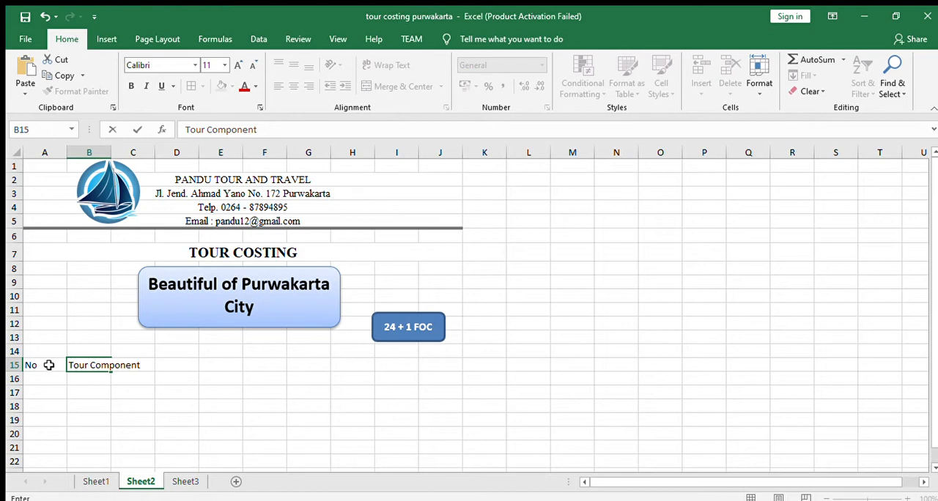
pyautogui.write('ent')
pyautogui.click(189, 372)
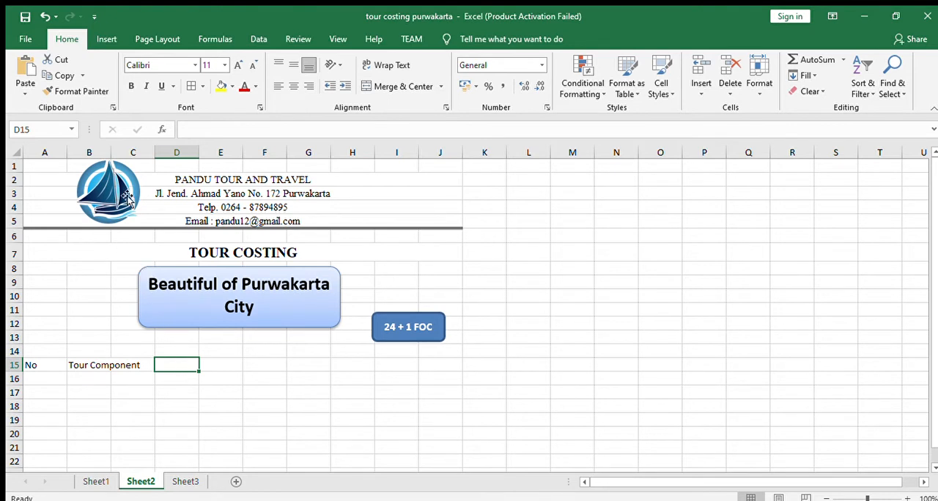
pyautogui.moveTo(112, 156); pyautogui.dragTo(136, 169)
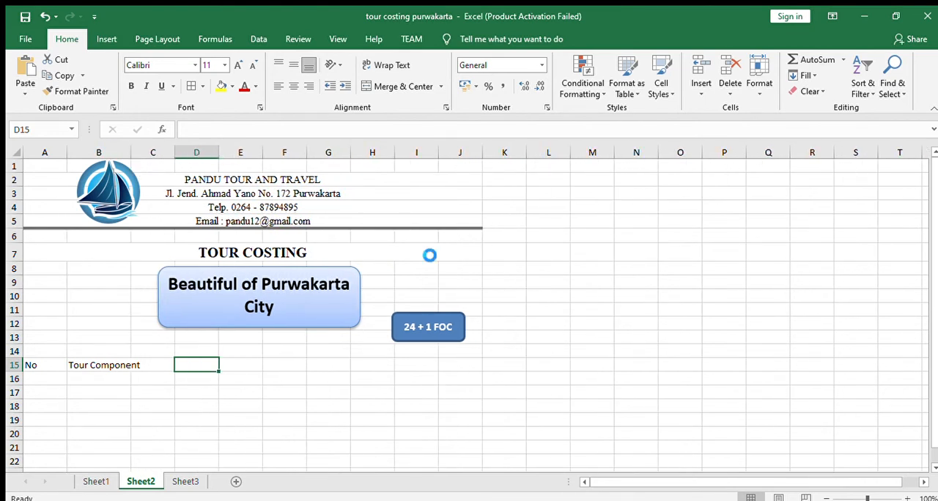
pyautogui.hotkey('ctrl', 'z')
pyautogui.hotkey('ctrl', 'z')
pyautogui.hotkey('ctrl', 'z')
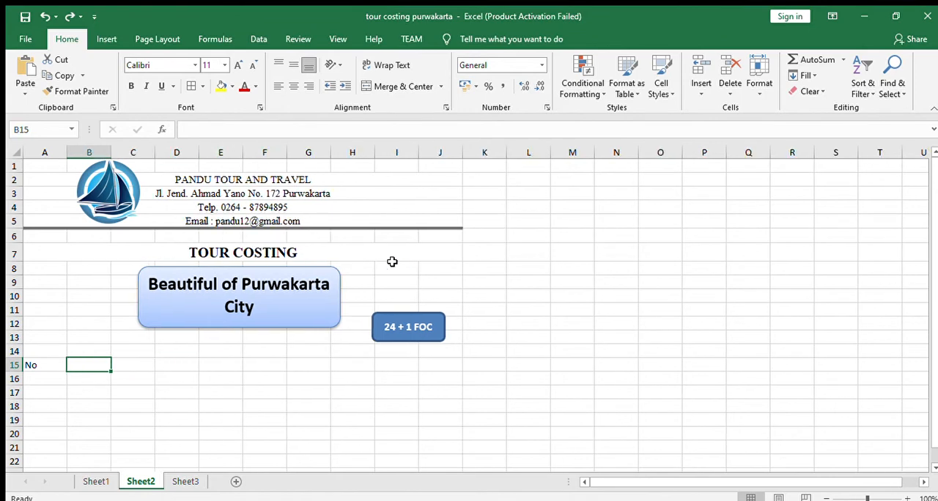
# - Check the table headings on Sheet1, and enter "Tour Component" in B15 and "Qty" in C15 of Sheet2
pyautogui.click(94, 483)
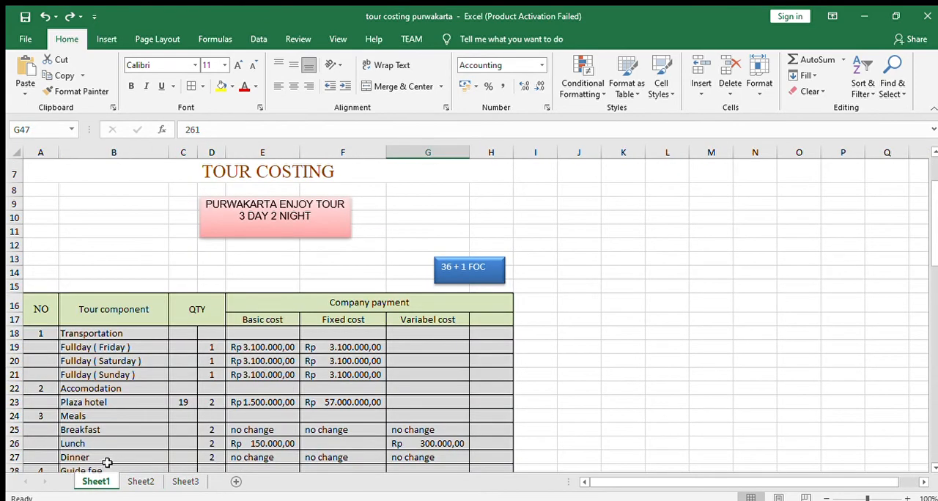
pyautogui.click(138, 480)
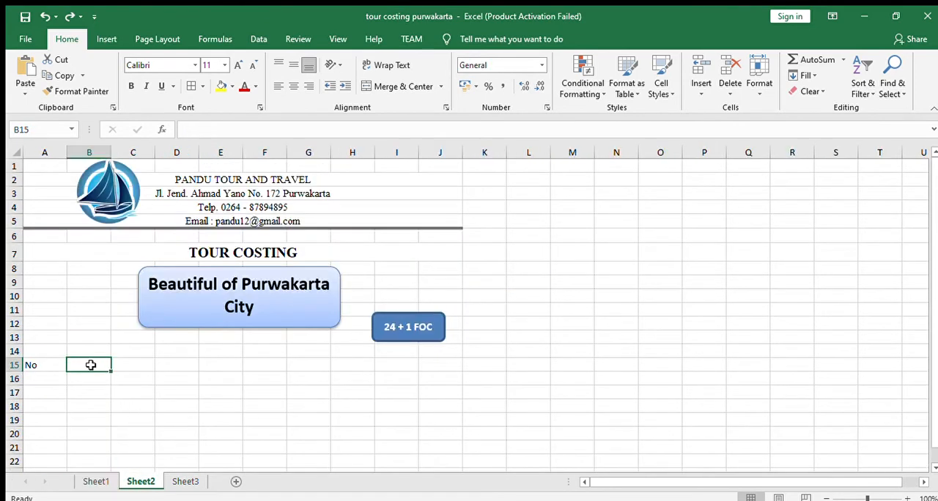
pyautogui.write('Tour Component')
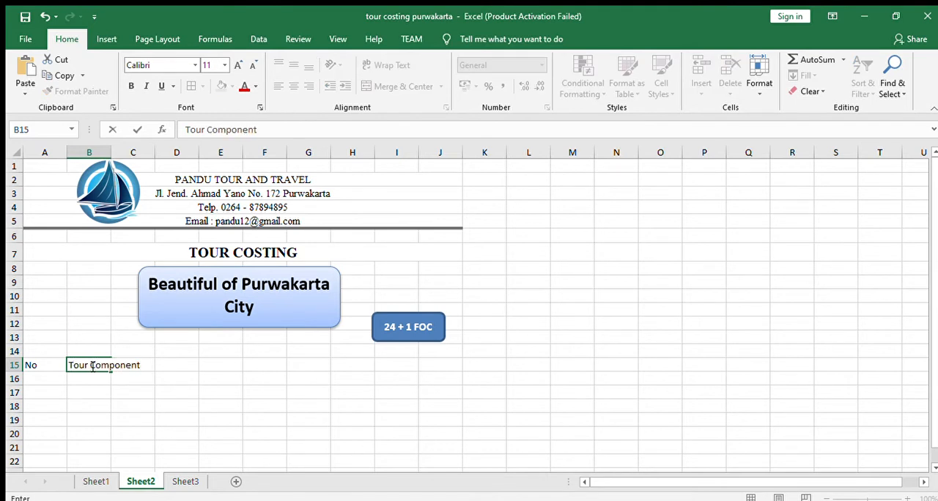
pyautogui.press('Tab')
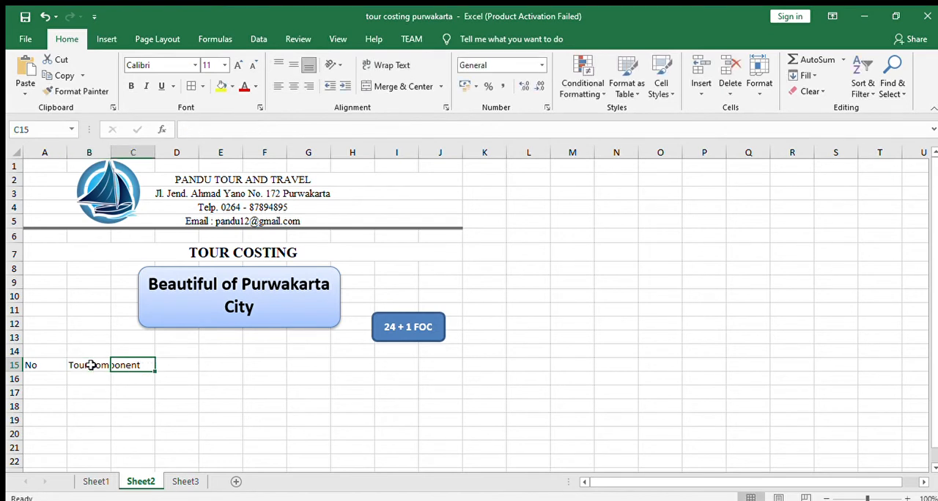
pyautogui.write('Qty')
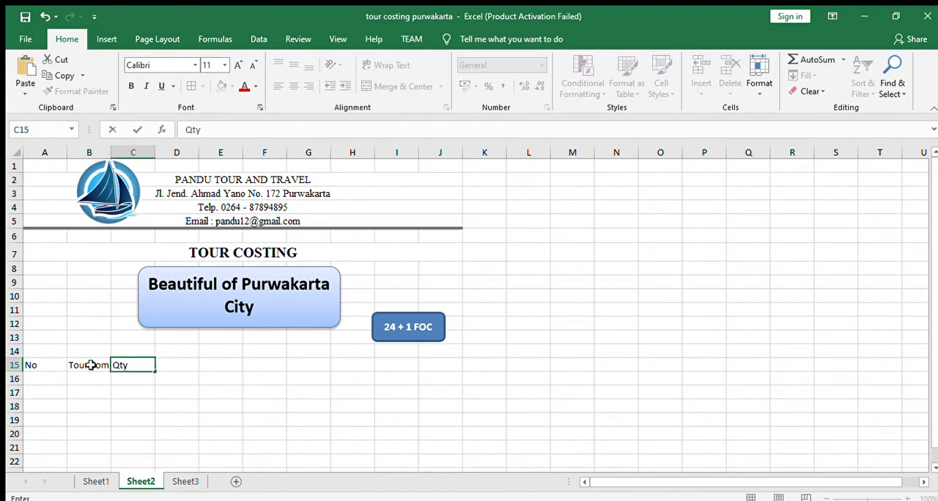
pyautogui.press('Tab')
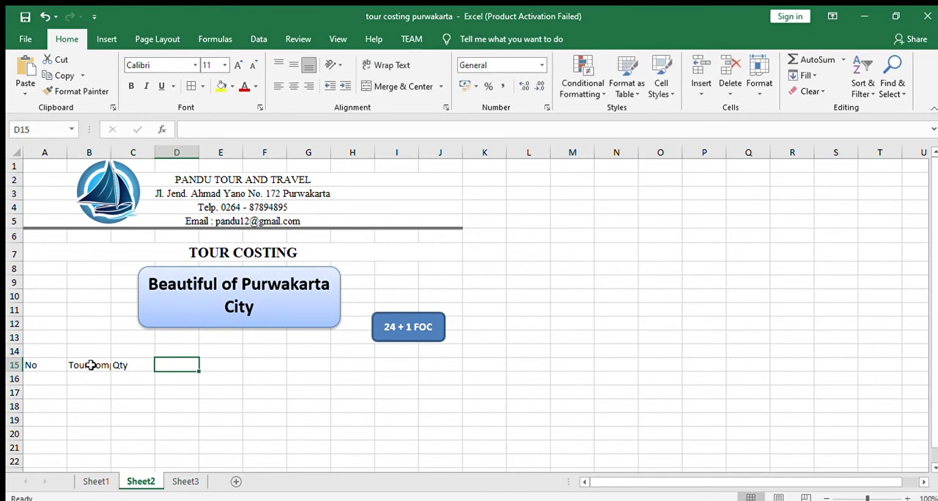
# - Check the heading layout after QTY on Sheet1, and enter "Company Payment" in E15 of Sheet2
pyautogui.click(98, 482)
pyautogui.click(186, 344)
pyautogui.click(232, 337)
pyautogui.click(141, 482)
pyautogui.click(121, 381)
pyautogui.click(167, 382)
pyautogui.click(218, 365)
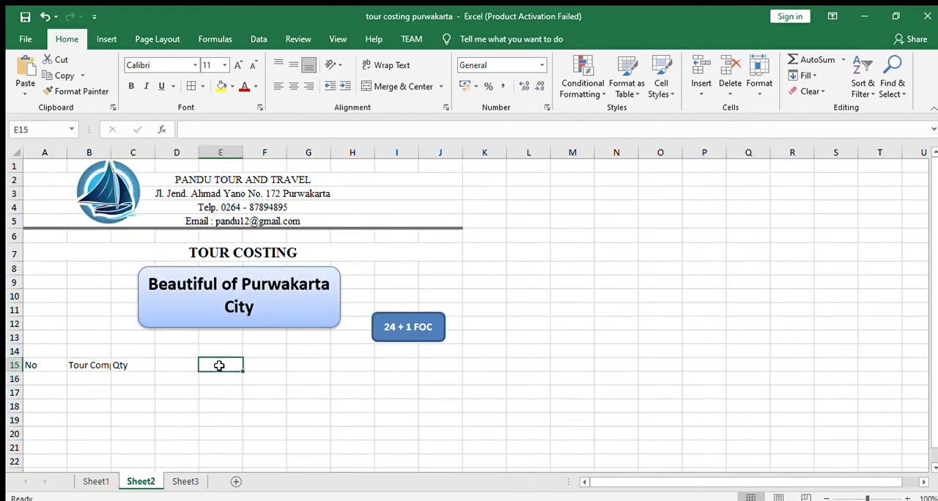
pyautogui.click(110, 477)
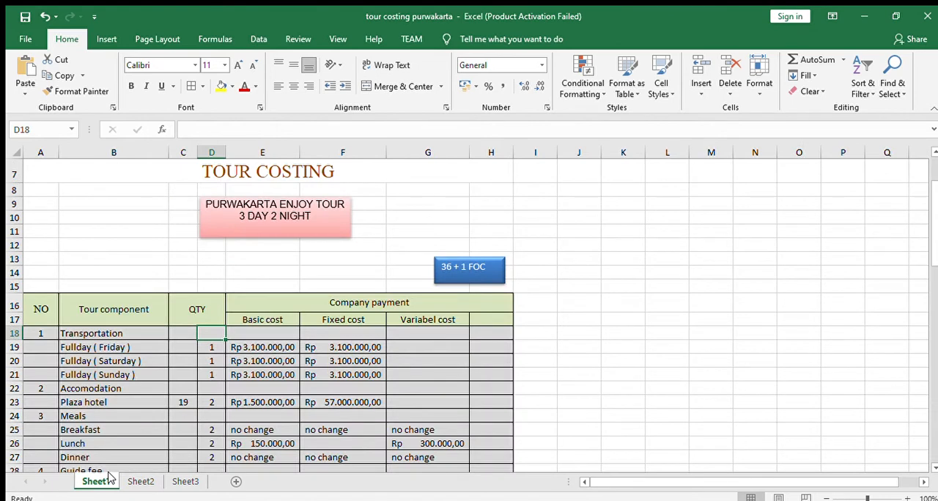
pyautogui.click(142, 479)
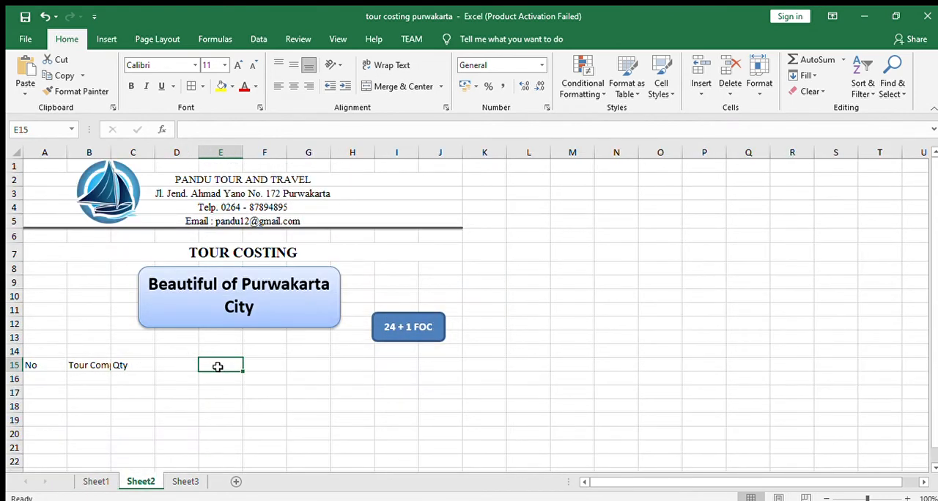
pyautogui.write('Co')
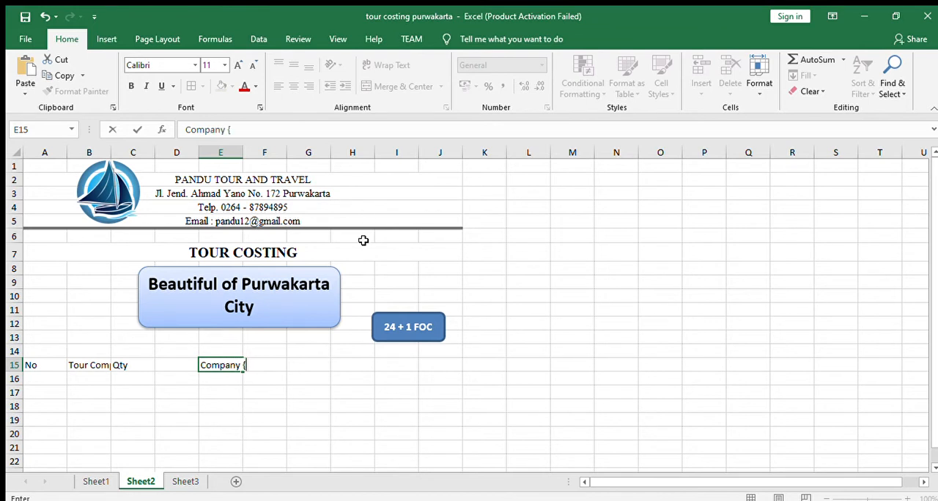
pyautogui.write('mpany Payment')
pyautogui.press('Return')
# - Enter the subheadings "Basic Cost" in E16, "Fixed Cost" in F16 and "Variabel Cost" in G16
pyautogui.write('Bas')
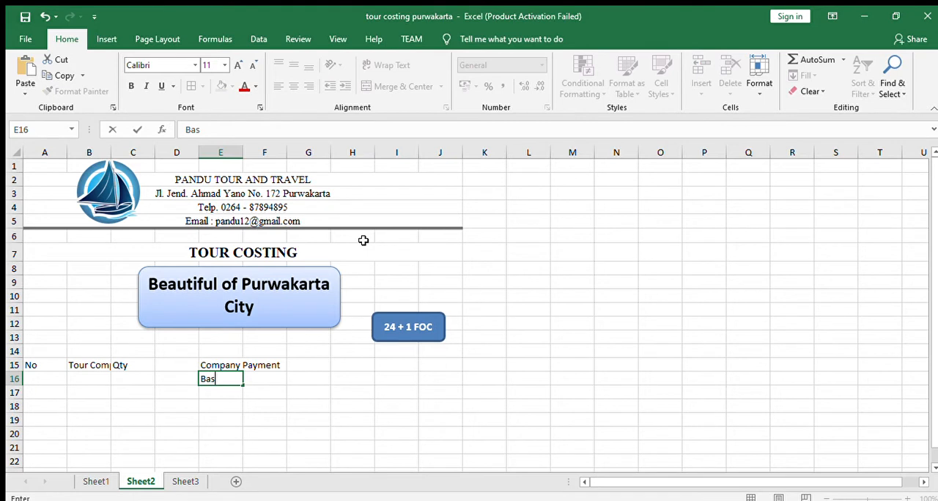
pyautogui.write('ic Cp')
pyautogui.press('BackSpace')
pyautogui.press('BackSpace')
pyautogui.write('ost')
pyautogui.press('Tab')
pyautogui.write('Fix')
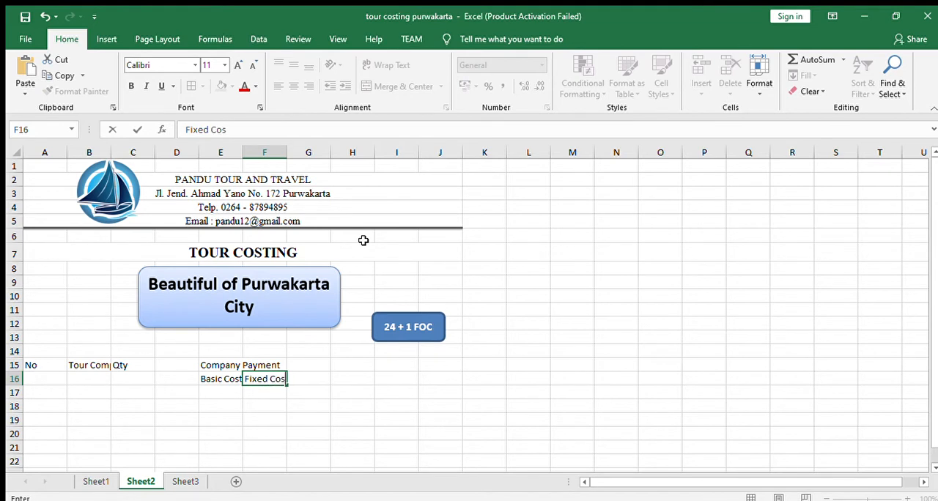
pyautogui.press('Tab')
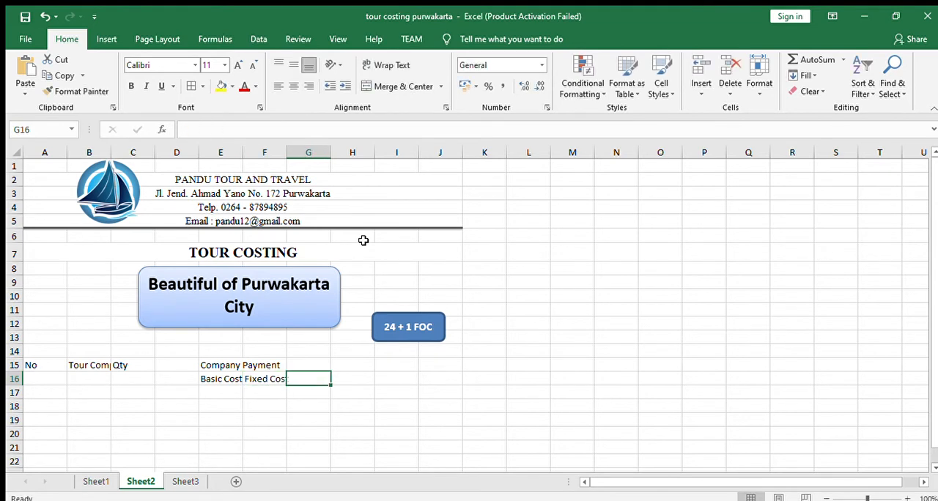
pyautogui.write('Variabel Cost')
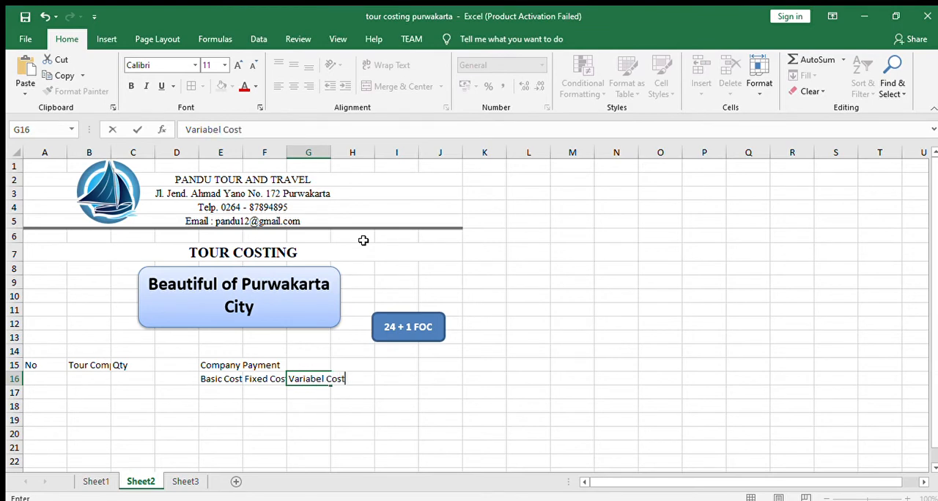
# - Check the table width on Sheet1, and apply all borders to the Sheet2 table from A15 across to column H and down past row 32
pyautogui.click(94, 481)
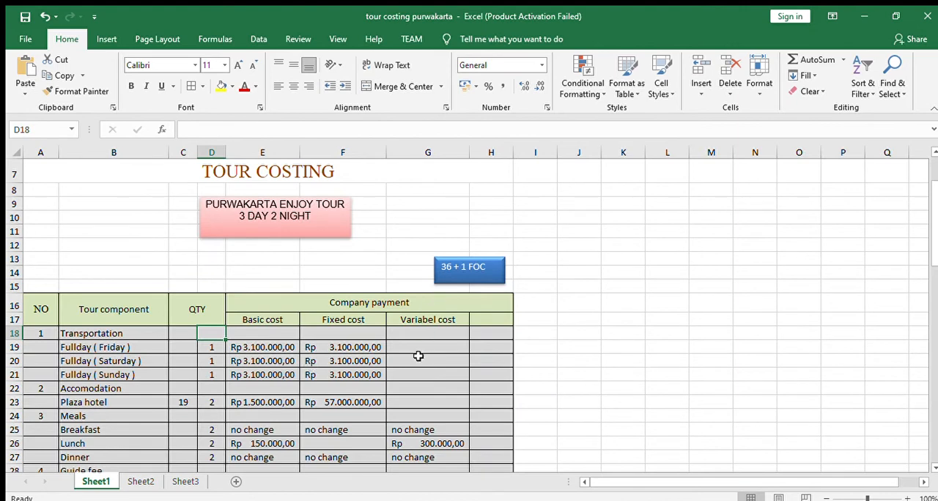
pyautogui.scroll(2, 418, 355)
pyautogui.moveTo(47, 390); pyautogui.dragTo(446, 389)
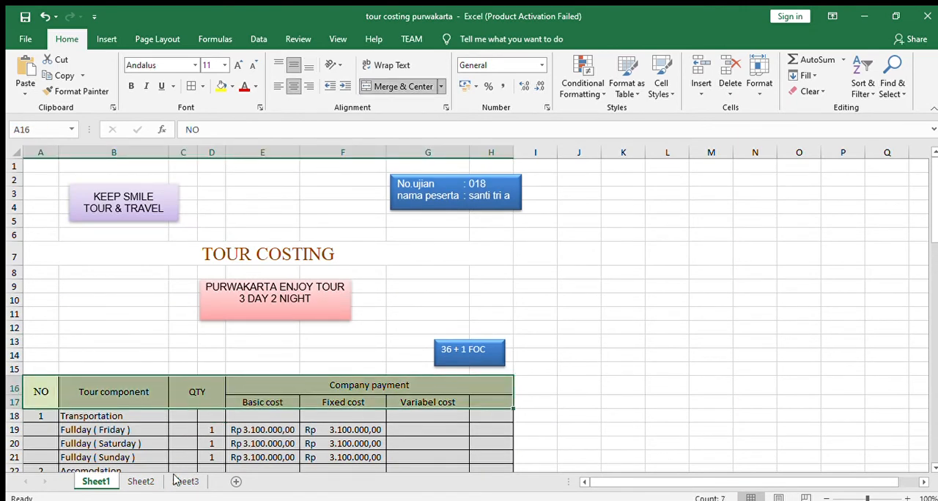
pyautogui.click(138, 483)
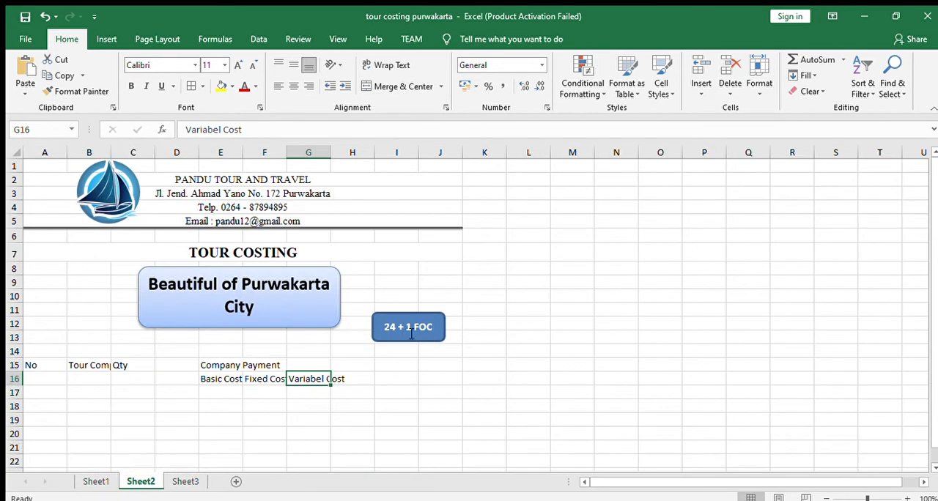
pyautogui.click(52, 362)
pyautogui.moveTo(52, 362); pyautogui.dragTo(341, 287)
pyautogui.scroll(20, 340, 287)
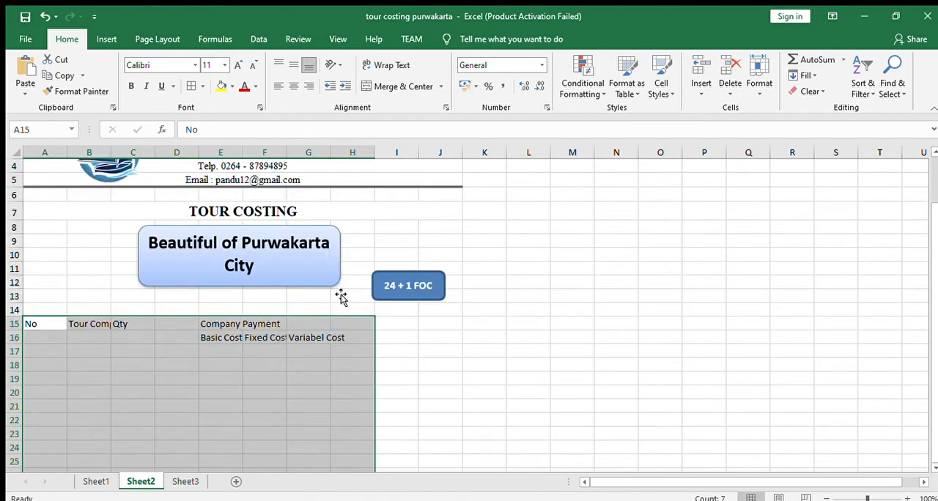
pyautogui.scroll(-2, 322, 342)
pyautogui.moveTo(53, 238); pyautogui.dragTo(347, 448)
pyautogui.moveTo(343, 456); pyautogui.dragTo(337, 408)
pyautogui.scroll(4, 336, 408)
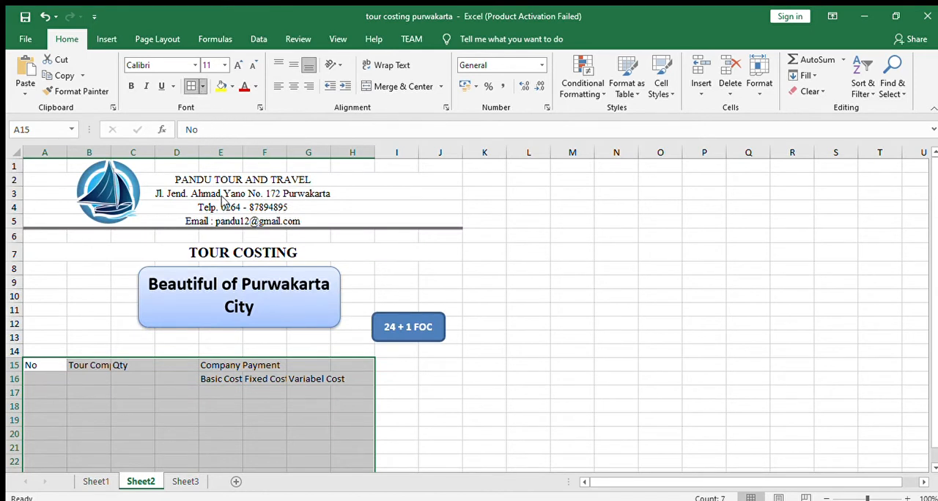
pyautogui.click(211, 206)
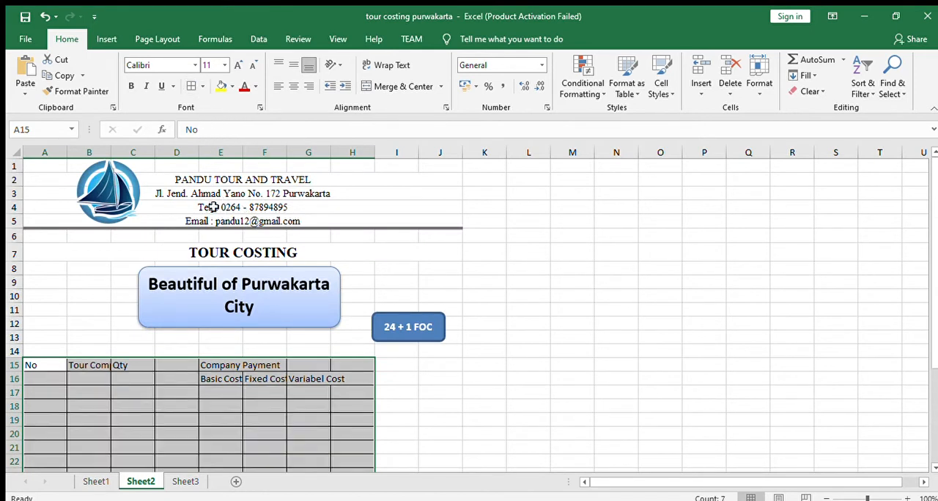
pyautogui.scroll(-3, 320, 406)
pyautogui.click(321, 342)
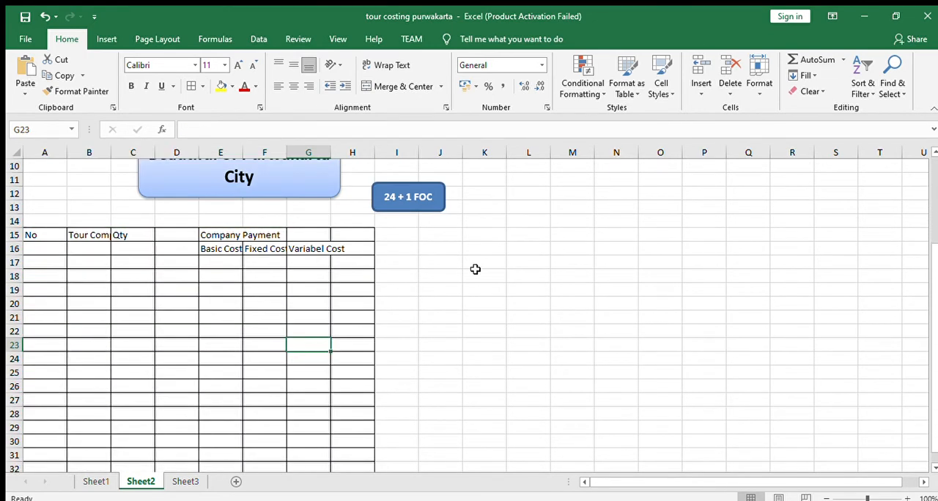
pyautogui.scroll(3, 440, 291)
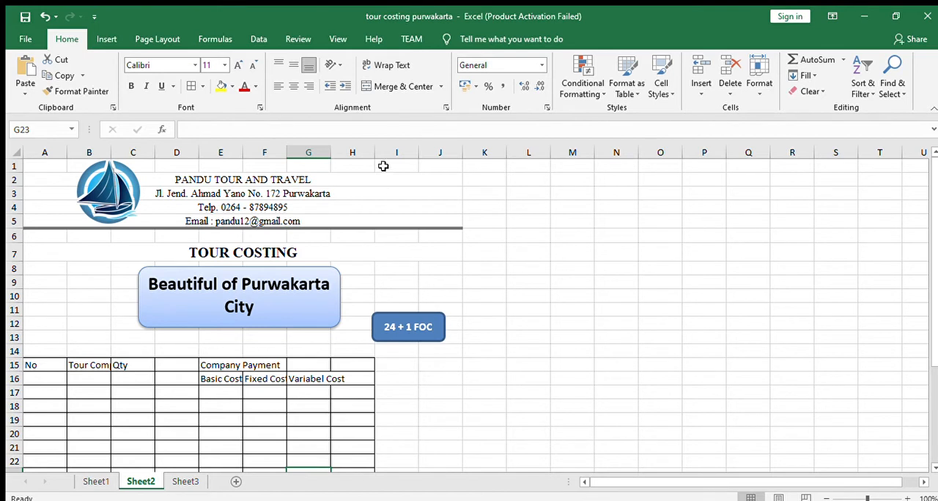
# - Unmerge the letterhead lines in rows 2 to 5 and the "TOUR COSTING" title in row 7
pyautogui.click(355, 178)
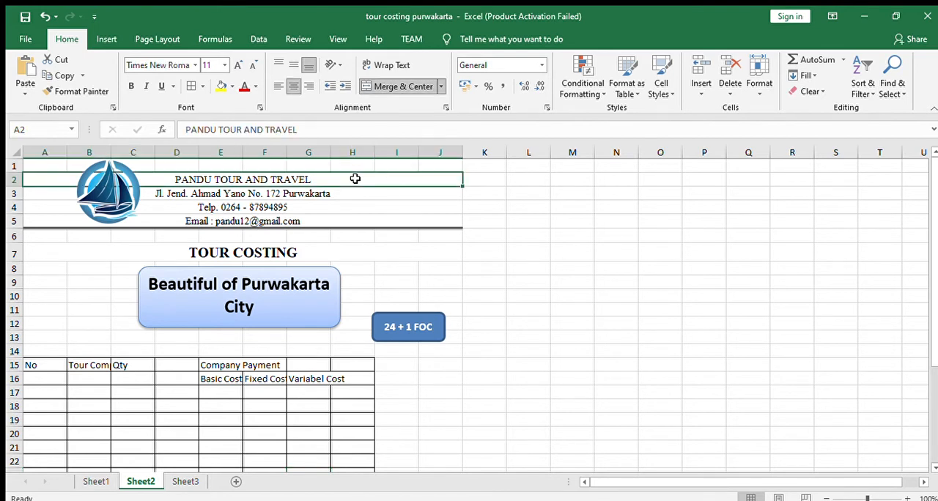
pyautogui.click(377, 86)
pyautogui.click(335, 192)
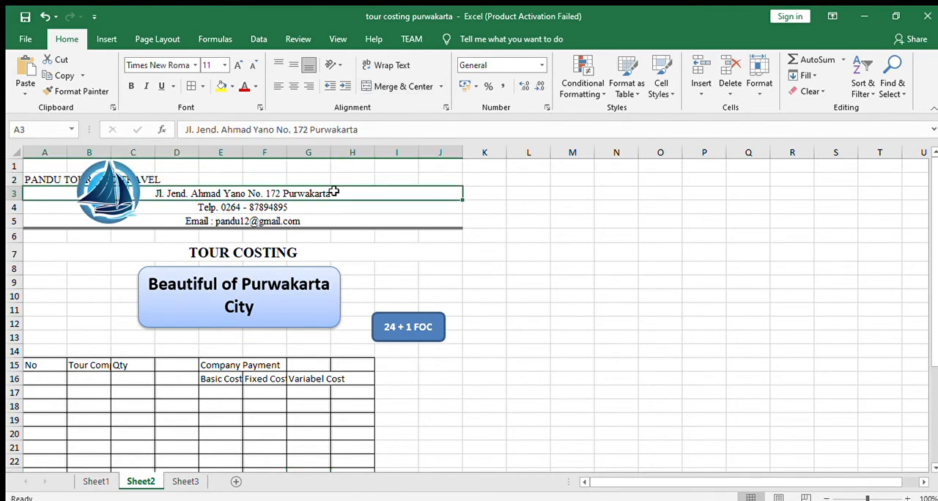
pyautogui.click(381, 86)
pyautogui.click(353, 205)
pyautogui.click(393, 85)
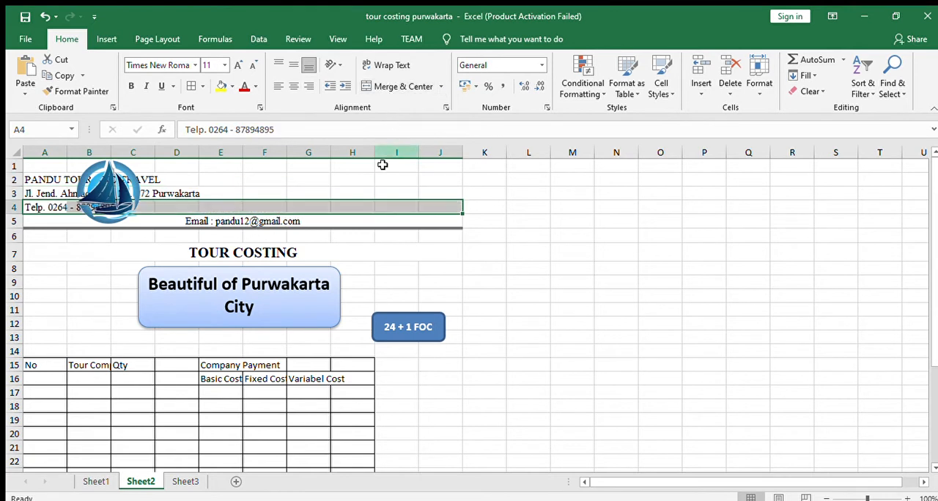
pyautogui.click(366, 221)
pyautogui.click(393, 86)
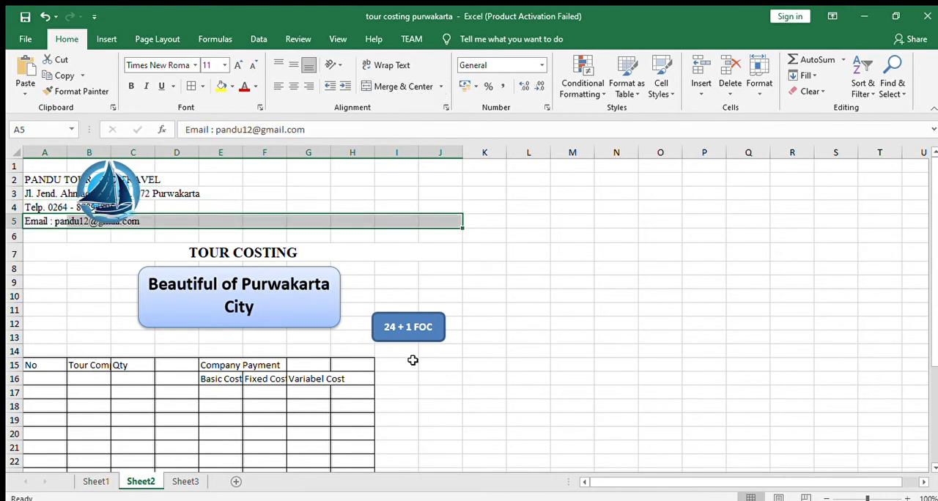
pyautogui.click(359, 253)
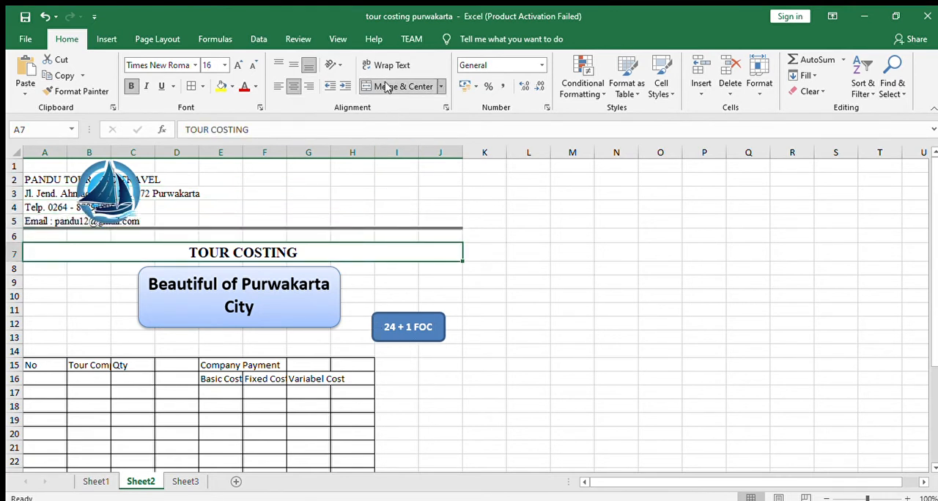
pyautogui.click(386, 86)
pyautogui.click(393, 285)
# - Merge and center each letterhead line in rows 2 to 5 and the title in row 7 across columns A to H
pyautogui.click(32, 181)
pyautogui.moveTo(75, 180); pyautogui.dragTo(352, 183)
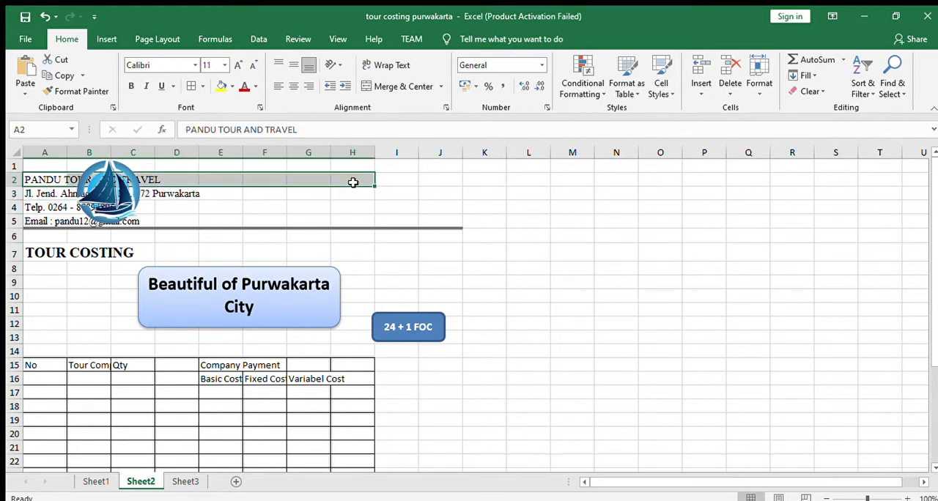
pyautogui.click(403, 88)
pyautogui.moveTo(40, 194); pyautogui.dragTo(350, 193)
pyautogui.click(386, 88)
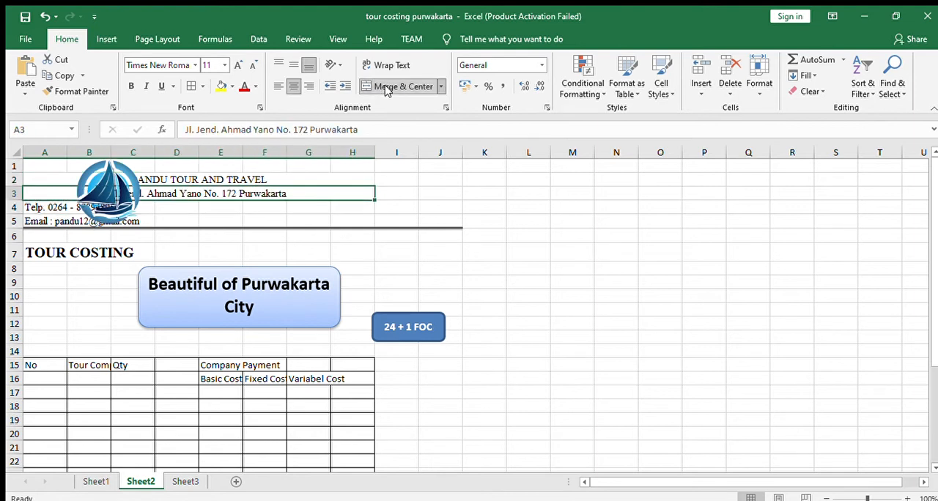
pyautogui.moveTo(38, 209); pyautogui.dragTo(338, 206)
pyautogui.click(387, 87)
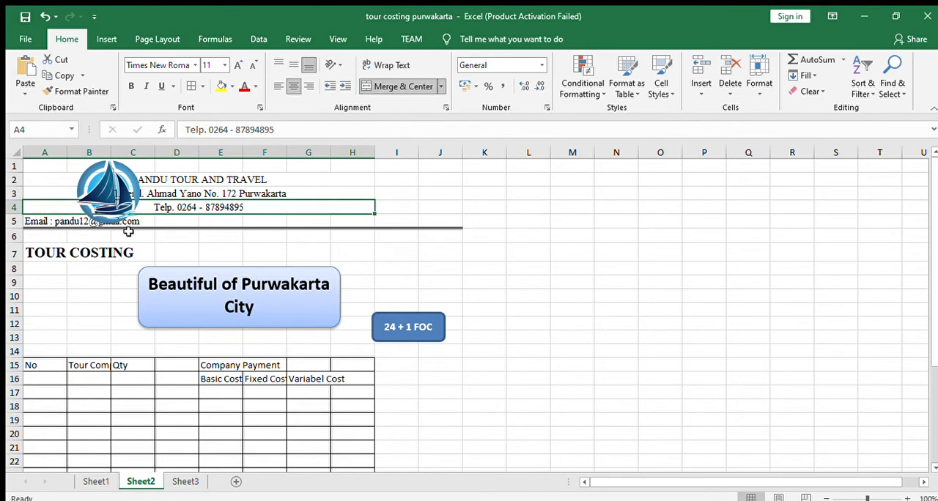
pyautogui.moveTo(35, 222); pyautogui.dragTo(352, 219)
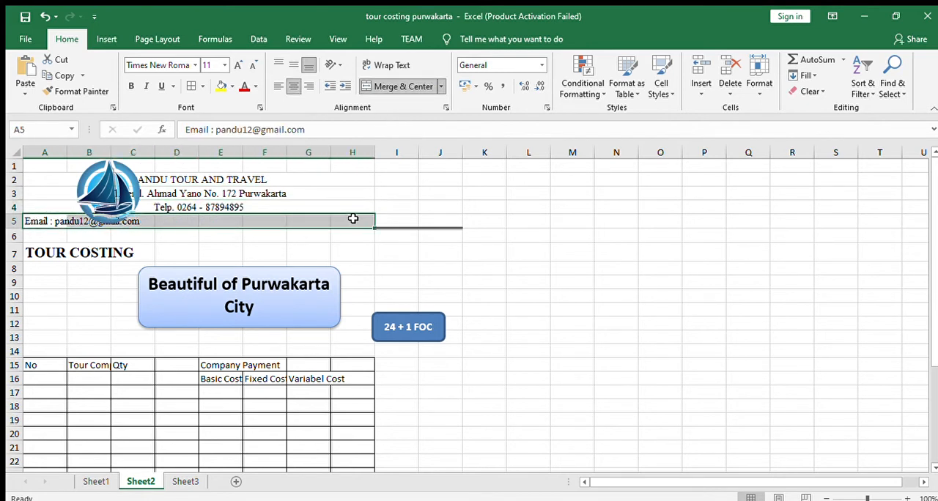
pyautogui.click(388, 87)
pyautogui.moveTo(44, 253); pyautogui.dragTo(342, 255)
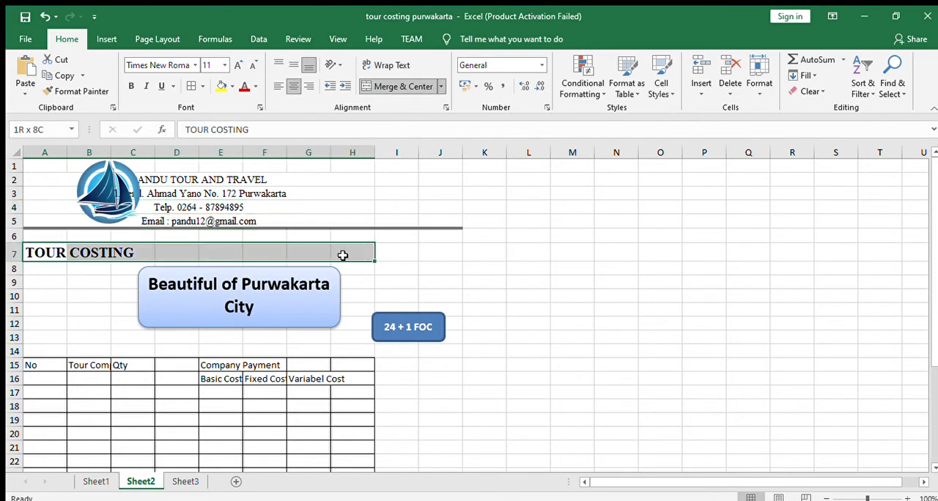
pyautogui.click(402, 86)
# - Erase the part of the letterhead's bottom border in row 5 that extends past column H, keeping the line across A to H
pyautogui.click(264, 273)
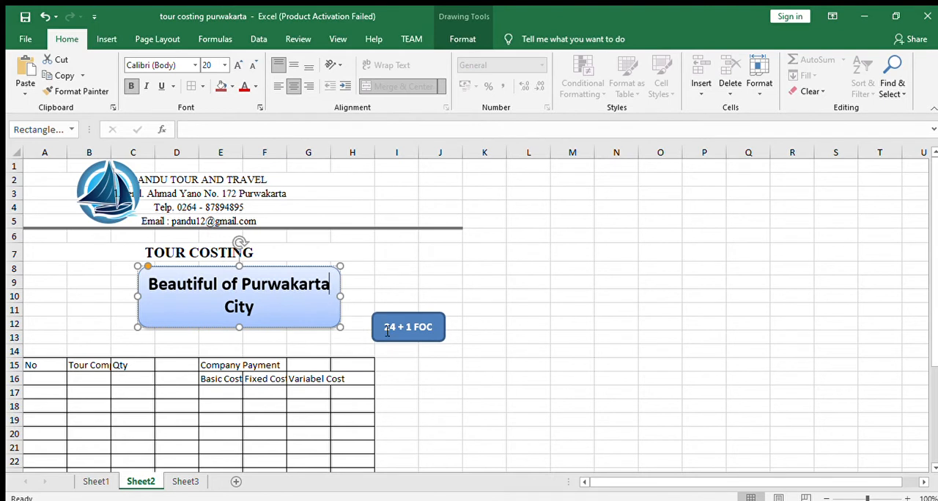
pyautogui.click(288, 220)
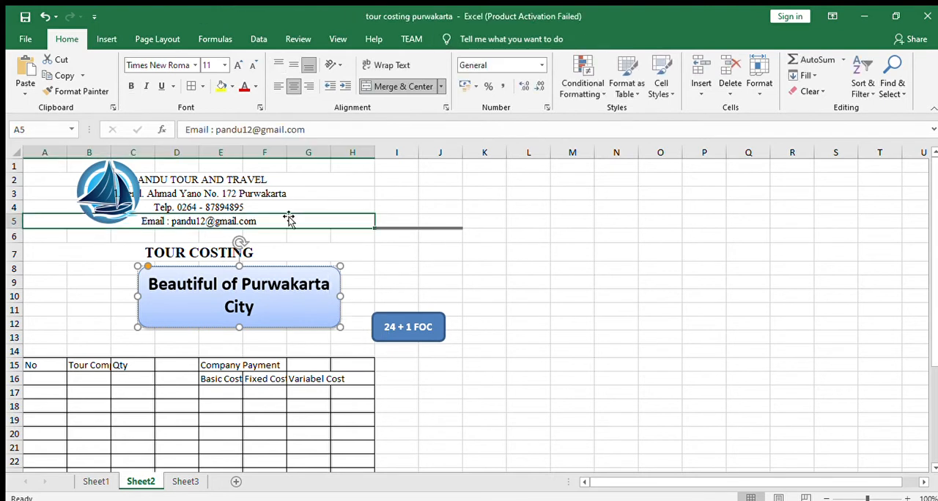
pyautogui.click(353, 249)
pyautogui.click(355, 220)
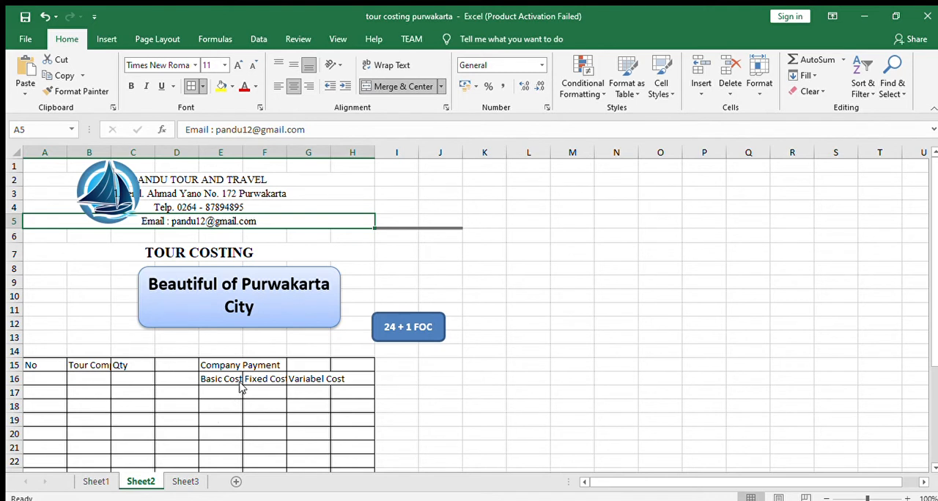
pyautogui.moveTo(329, 235); pyautogui.dragTo(436, 228)
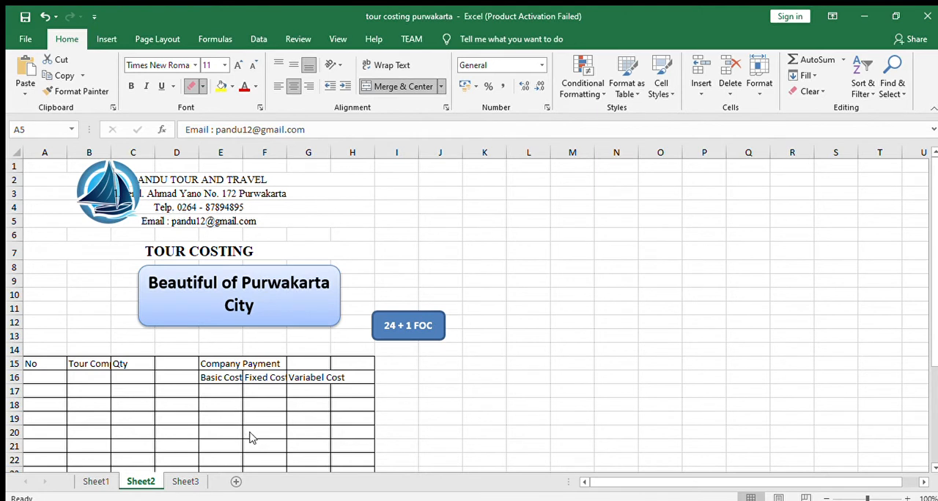
pyautogui.press('Escape')
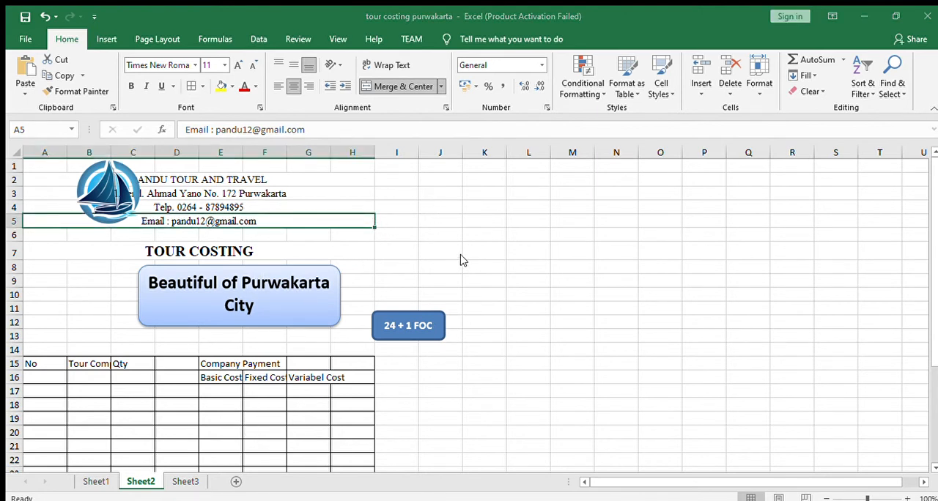
pyautogui.click(351, 248)
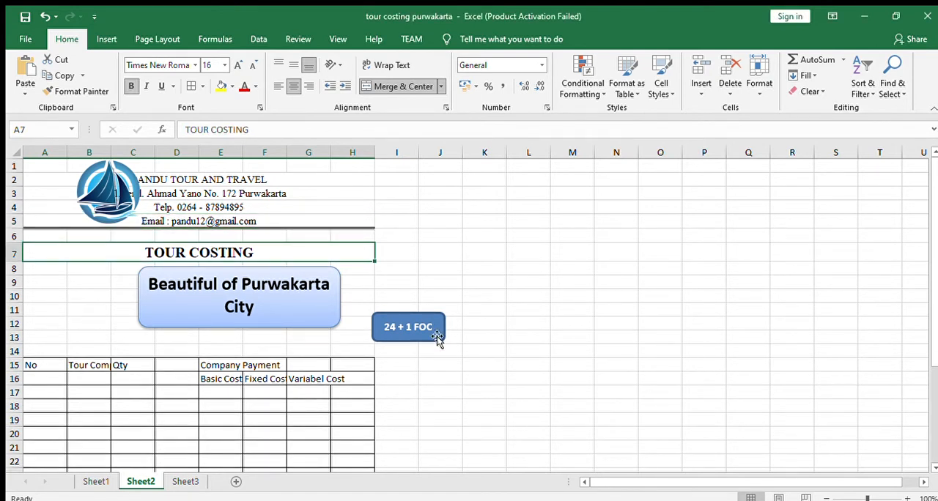
# - Narrow columns A, C and D and widen columns B, E, F and G to fit the cost table headings
pyautogui.scroll(-4, 335, 369)
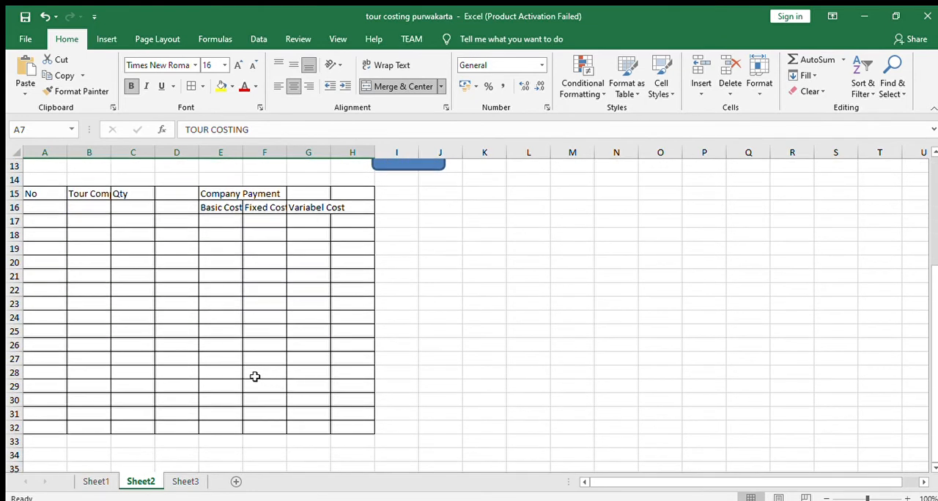
pyautogui.scroll(2, 193, 307)
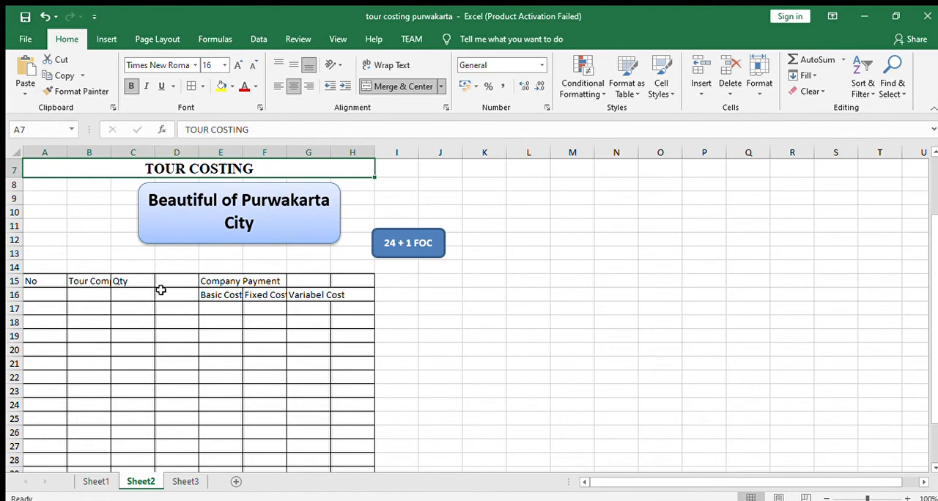
pyautogui.scroll(2, 150, 316)
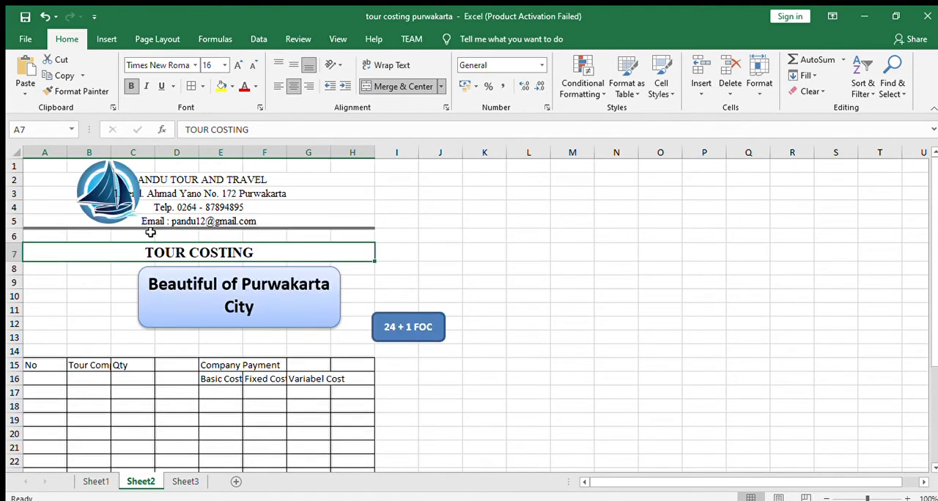
pyautogui.moveTo(67, 153); pyautogui.dragTo(176, 150)
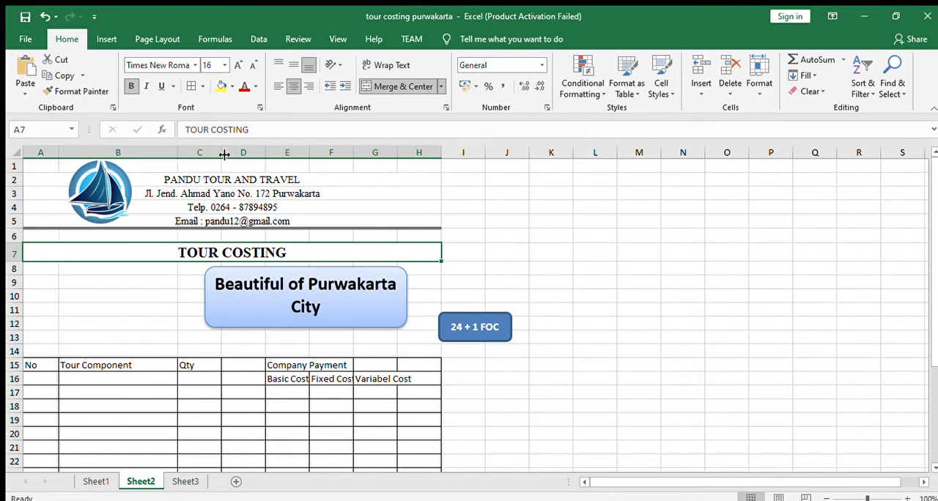
pyautogui.moveTo(265, 152); pyautogui.dragTo(506, 152)
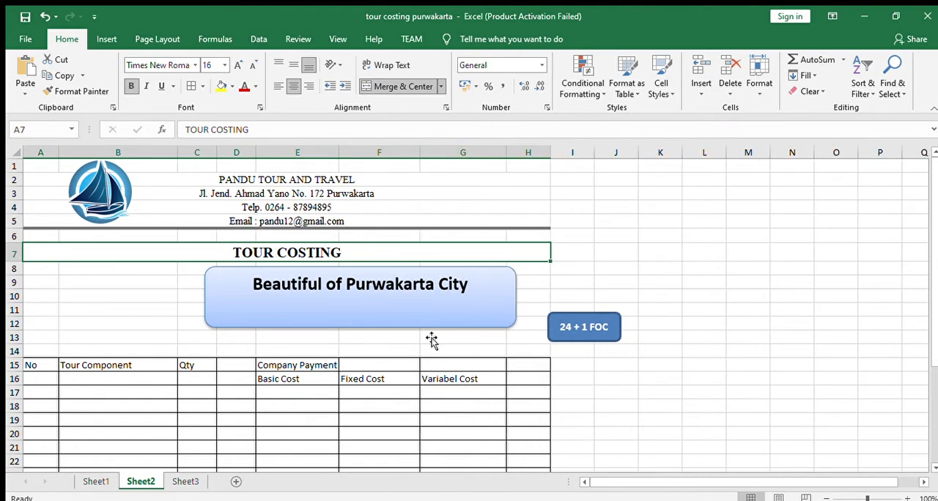
# - Narrow and center the "Beautiful of Purwakarta City" shape below the title, and move the "24 + 1 FOC" shape within columns G and H
pyautogui.click(467, 325)
pyautogui.moveTo(466, 325); pyautogui.dragTo(314, 320)
pyautogui.moveTo(210, 321); pyautogui.dragTo(317, 328)
pyautogui.moveTo(560, 336); pyautogui.dragTo(478, 341)
# - Merge and center the table headings: "No" over A15:A16, "Tour Component" over B15:B16, "Qty" over C15:D16 and "Company Payment" over E15:H15
pyautogui.scroll(-1, 443, 386)
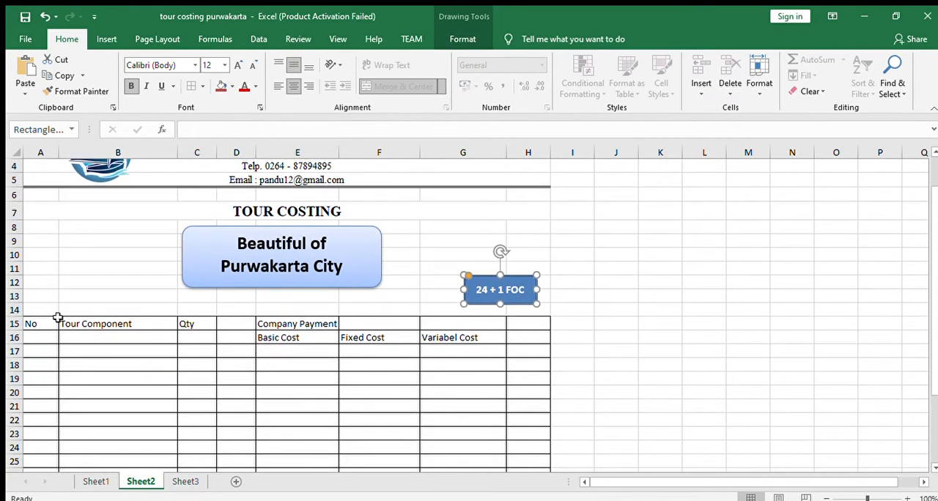
pyautogui.moveTo(50, 320); pyautogui.dragTo(50, 338)
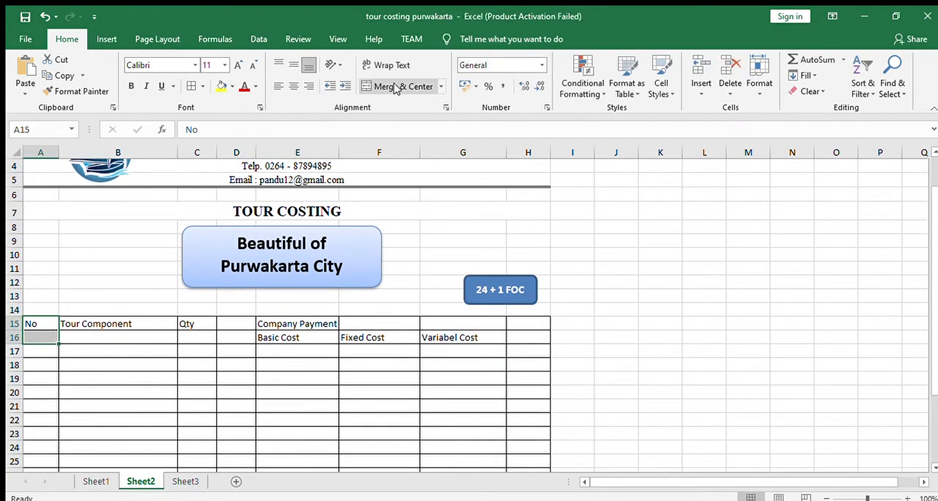
pyautogui.click(398, 86)
pyautogui.moveTo(112, 324); pyautogui.dragTo(115, 336)
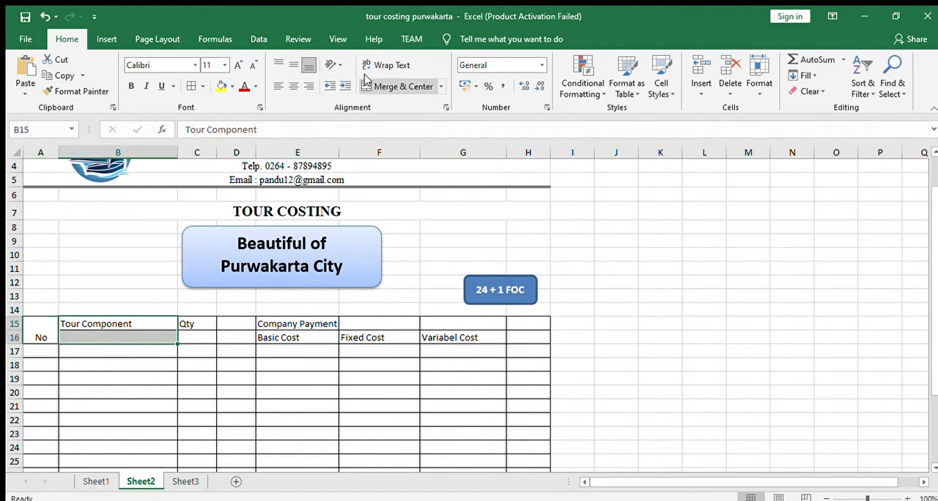
pyautogui.click(398, 85)
pyautogui.moveTo(193, 321); pyautogui.dragTo(232, 334)
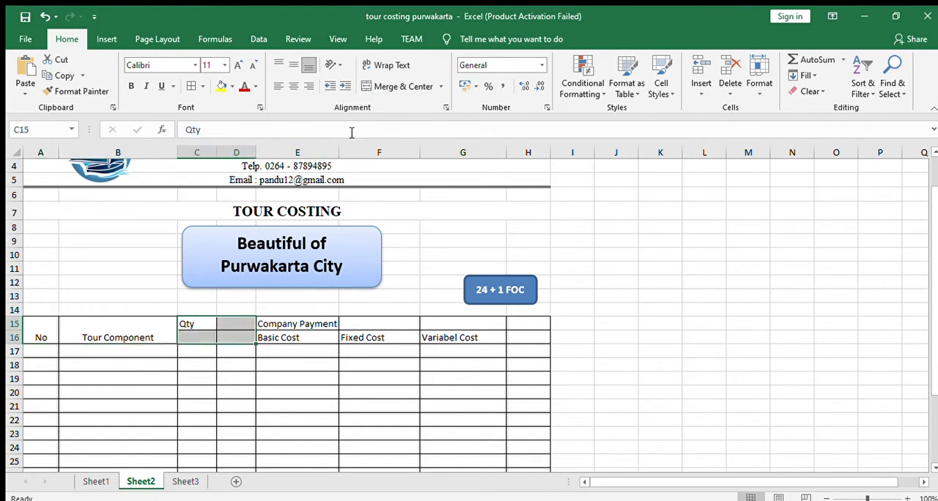
pyautogui.click(379, 86)
pyautogui.moveTo(295, 317); pyautogui.dragTo(487, 324)
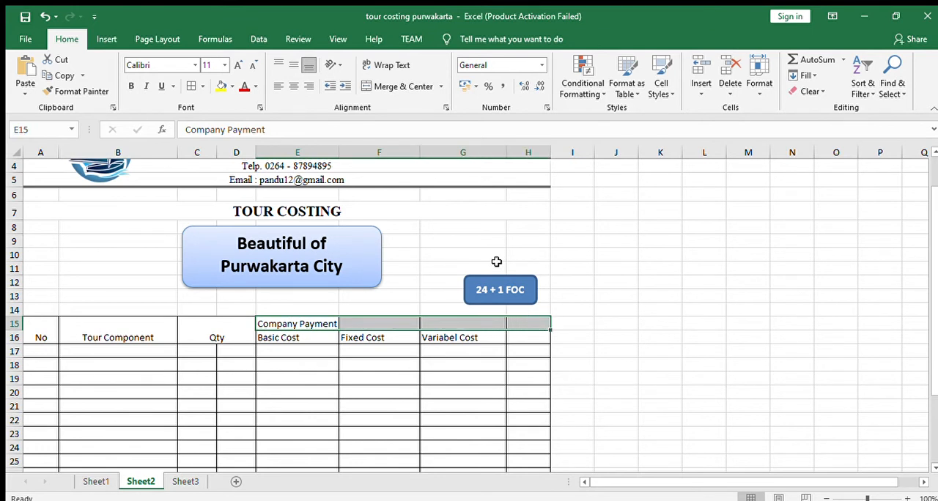
pyautogui.click(398, 86)
pyautogui.click(388, 391)
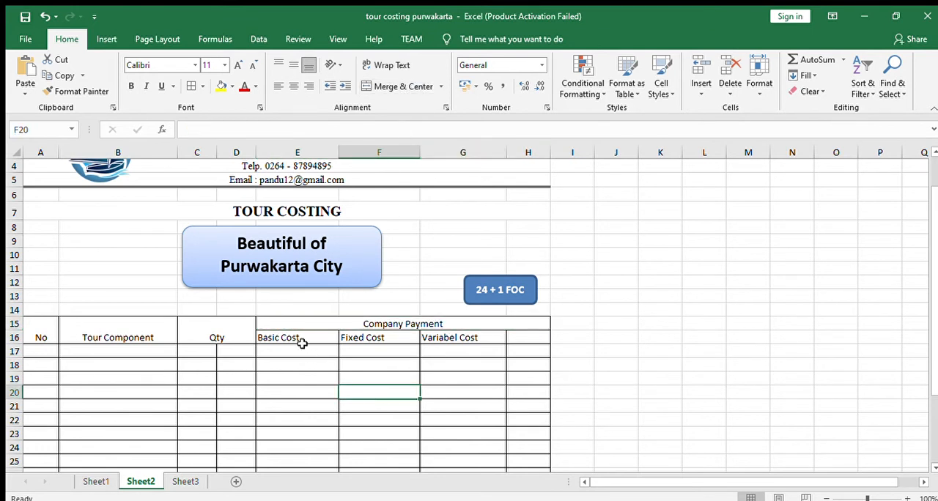
# - Center the table header A15:H16 vertically and horizontally, and make its text bold
pyautogui.moveTo(52, 329); pyautogui.dragTo(456, 335)
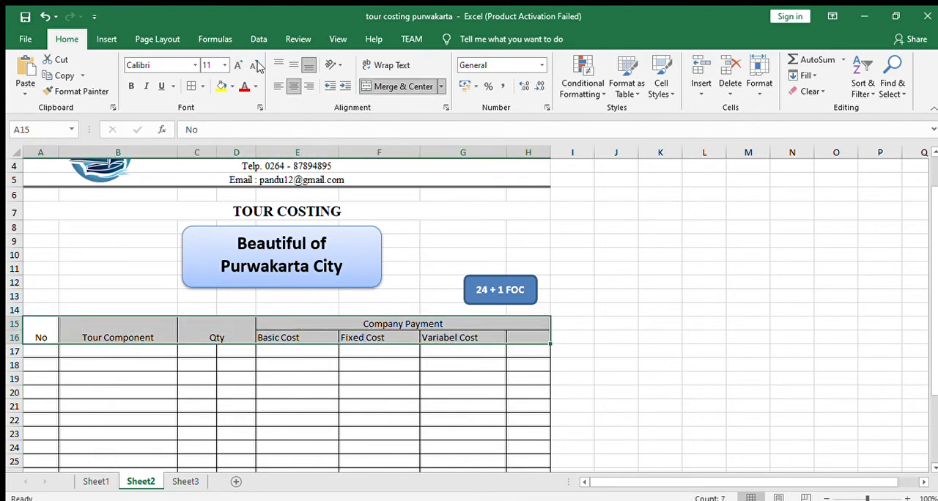
pyautogui.click(291, 65)
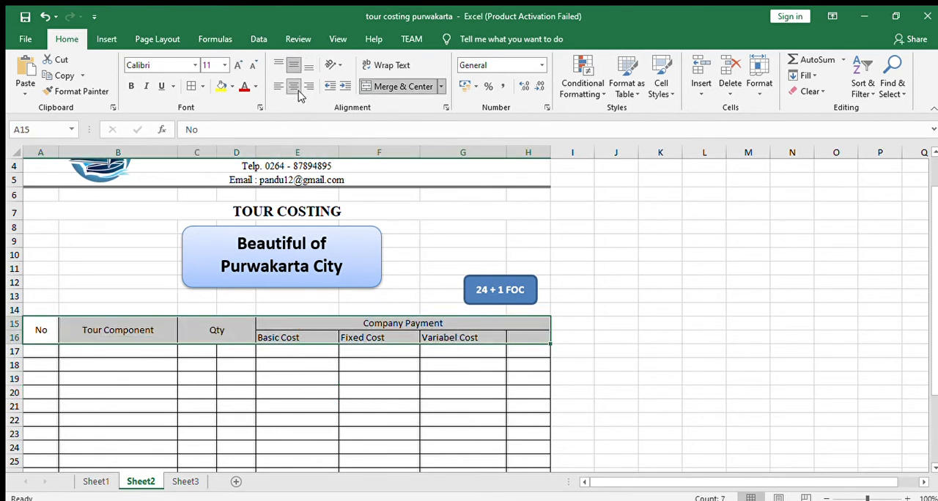
pyautogui.click(292, 85)
pyautogui.click(292, 86)
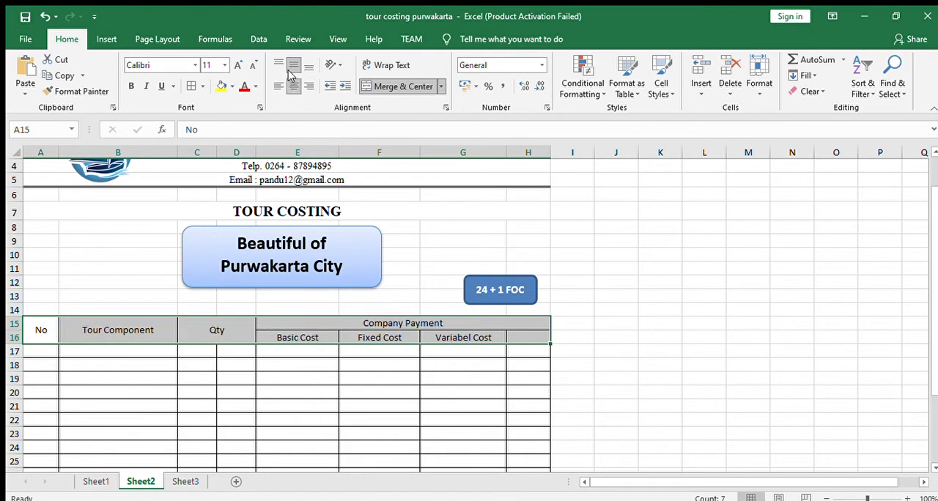
pyautogui.click(131, 86)
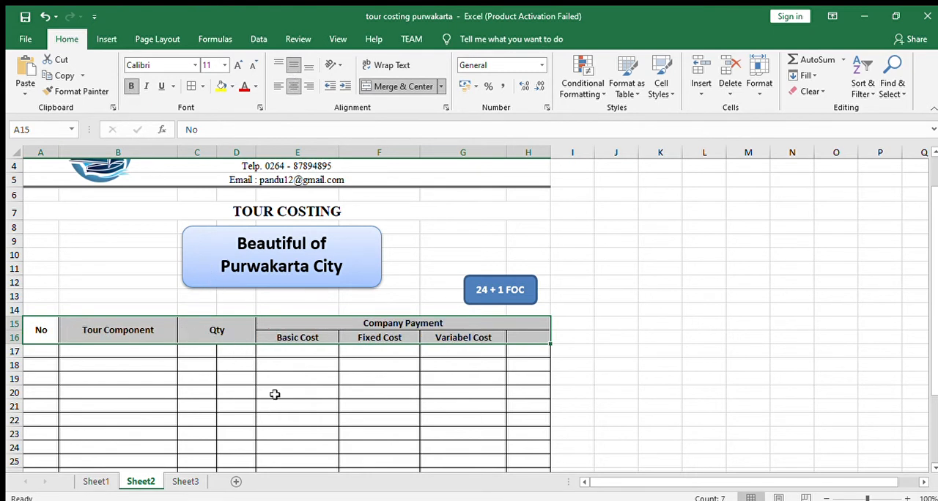
# - Enter 1 in A17 and, following the first tour component on Sheet1, "Transportation" in B17 of Sheet2
pyautogui.scroll(-2, 231, 387)
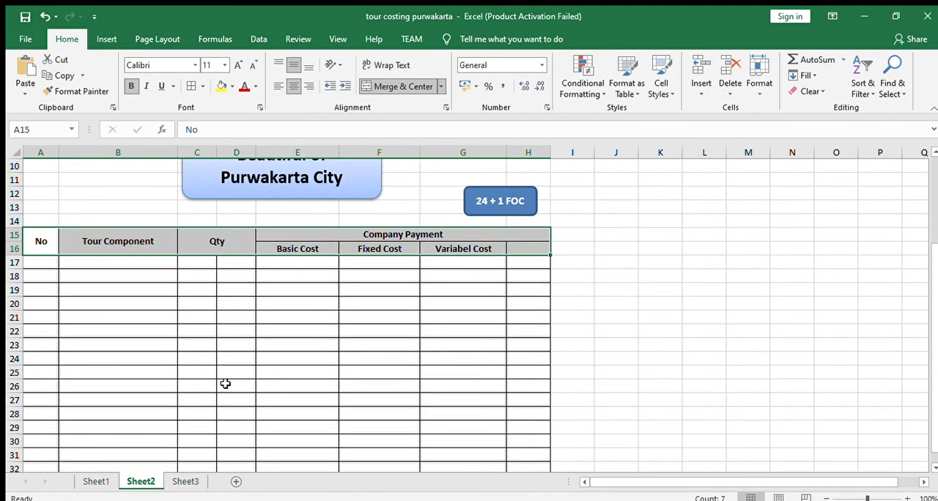
pyautogui.click(245, 278)
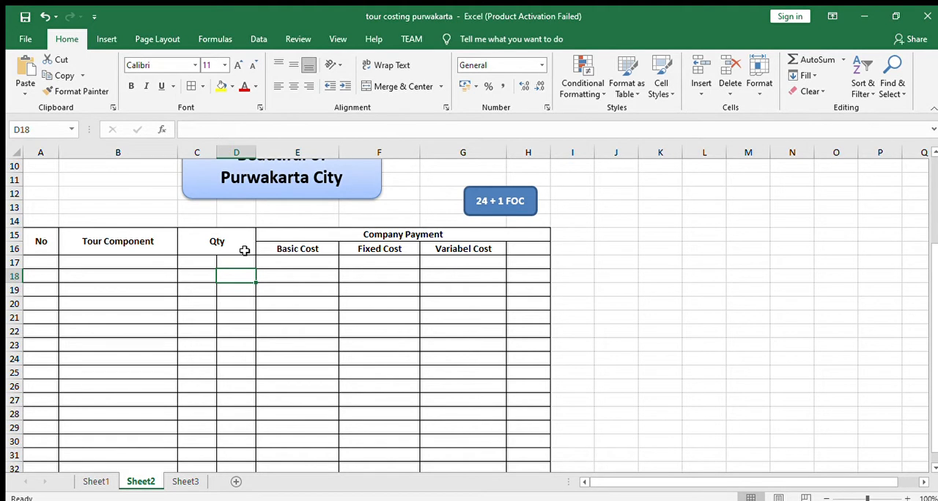
pyautogui.click(32, 262)
pyautogui.write('1')
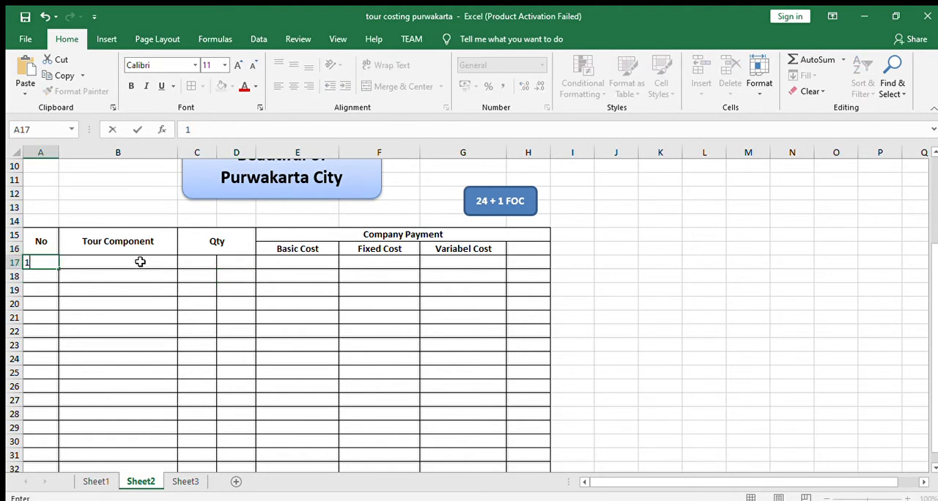
pyautogui.click(140, 262)
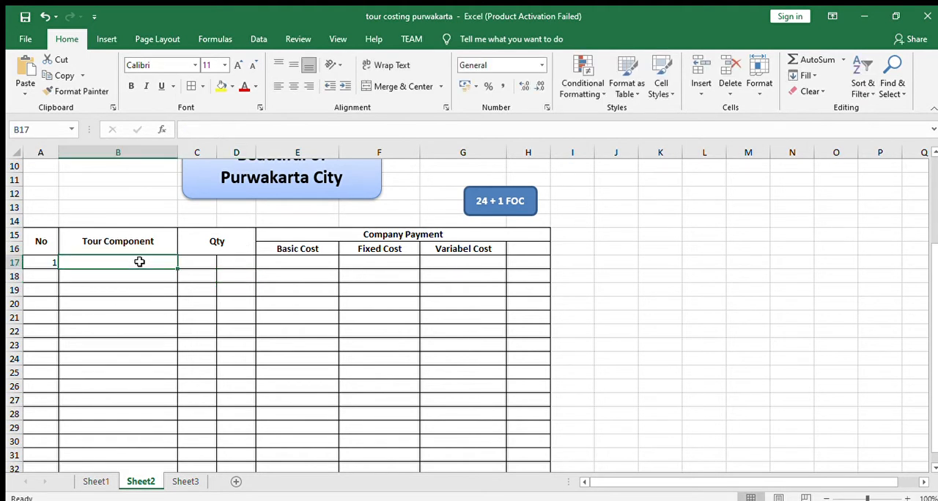
pyautogui.click(96, 481)
pyautogui.scroll(-3, 125, 370)
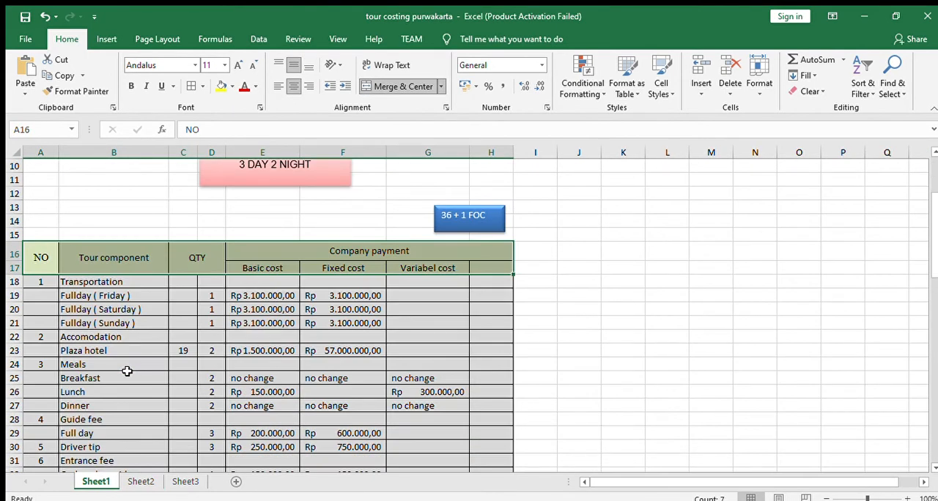
pyautogui.click(143, 486)
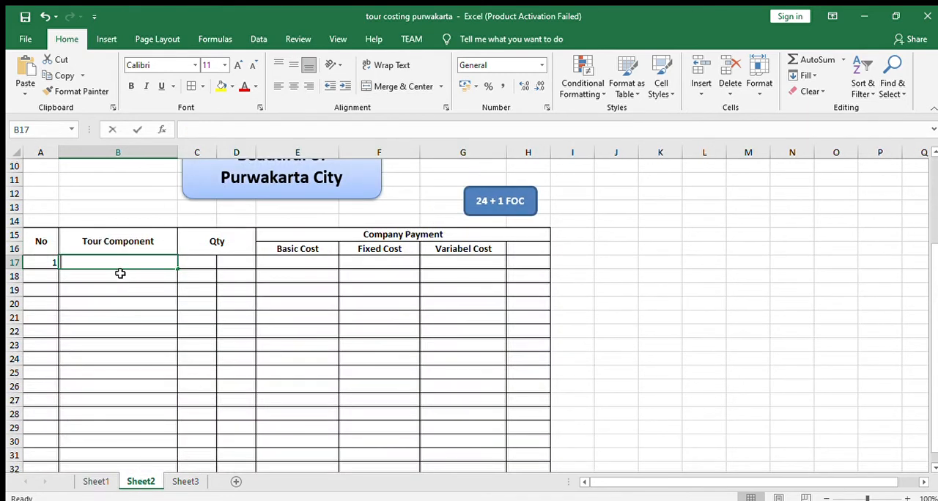
pyautogui.write('Transportation')
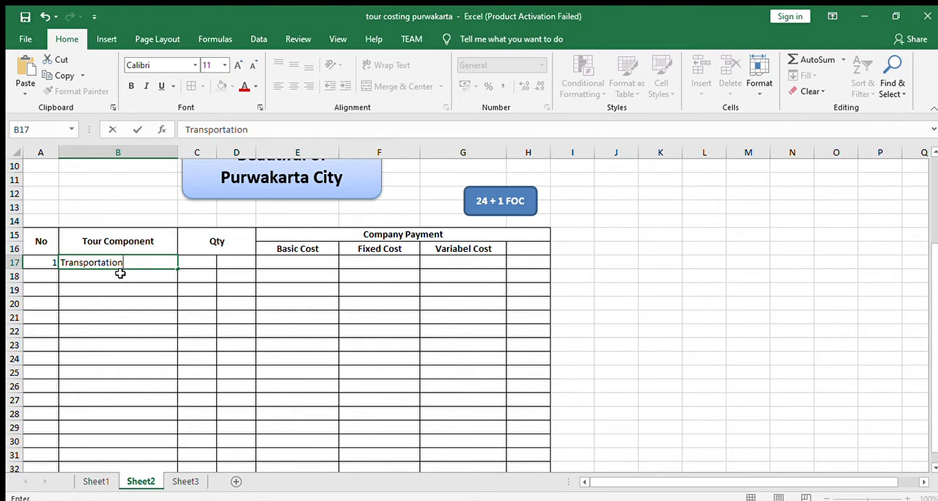
pyautogui.press('Return')
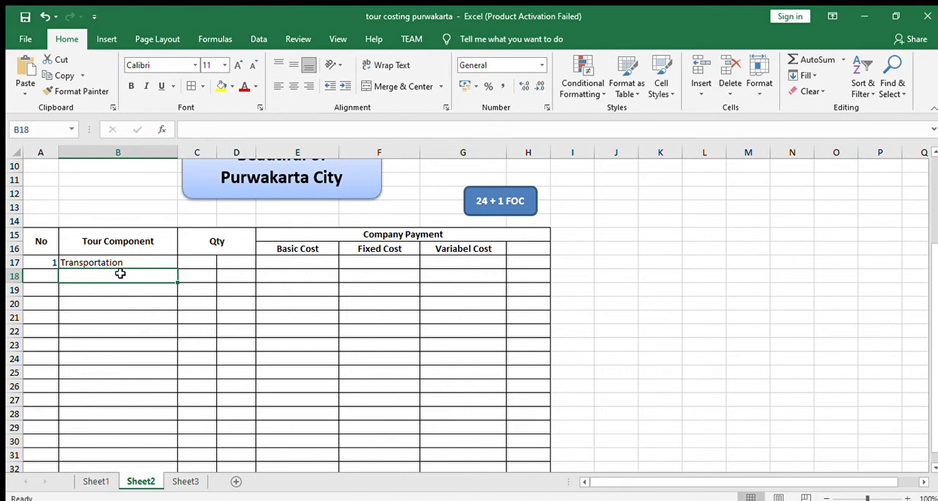
# - Examine the Fullday rows under Transportation and their quantities on Sheet1
pyautogui.click(102, 482)
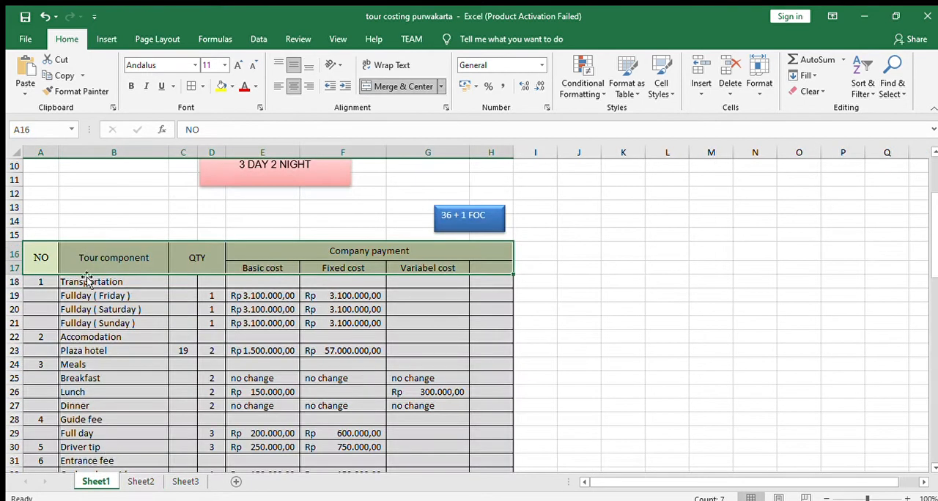
pyautogui.click(208, 296)
pyautogui.click(207, 309)
pyautogui.click(210, 322)
pyautogui.click(212, 293)
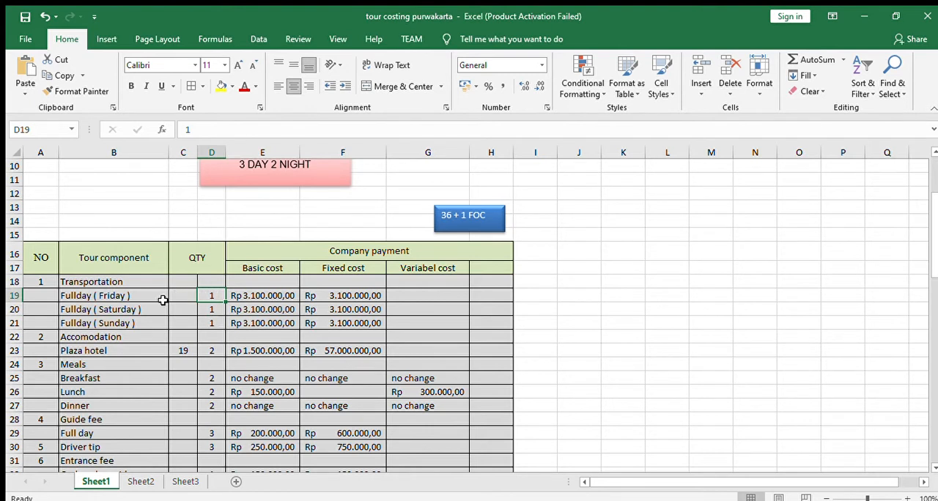
pyautogui.moveTo(73, 311); pyautogui.dragTo(128, 323)
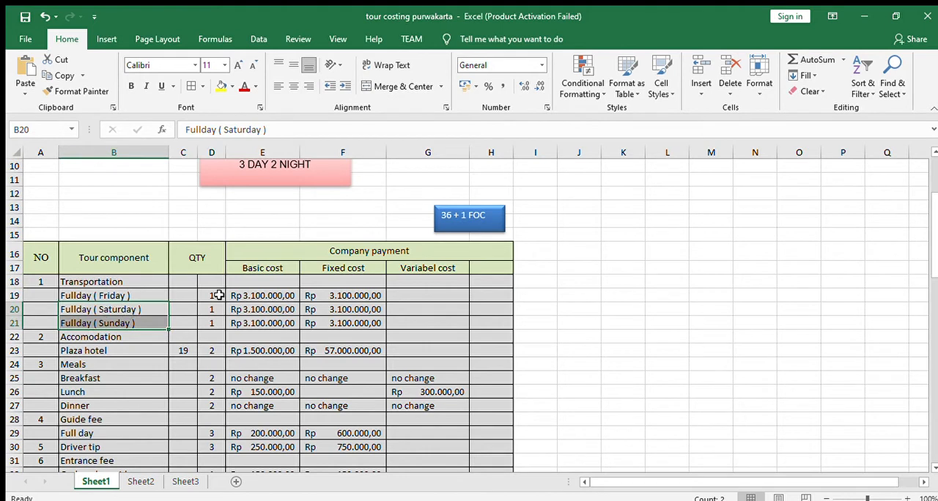
# - Enter the Transportation quantities 3 in C17 and 1 in D17 on Sheet2
pyautogui.click(140, 481)
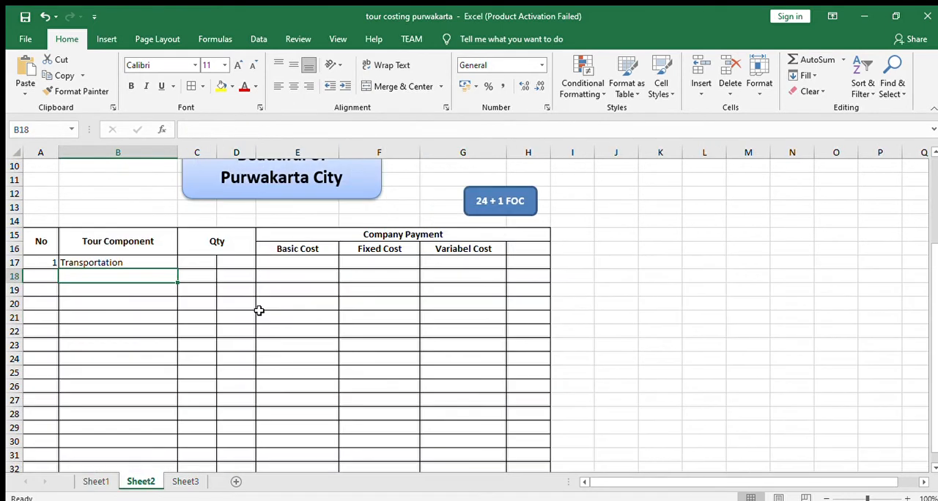
pyautogui.click(197, 265)
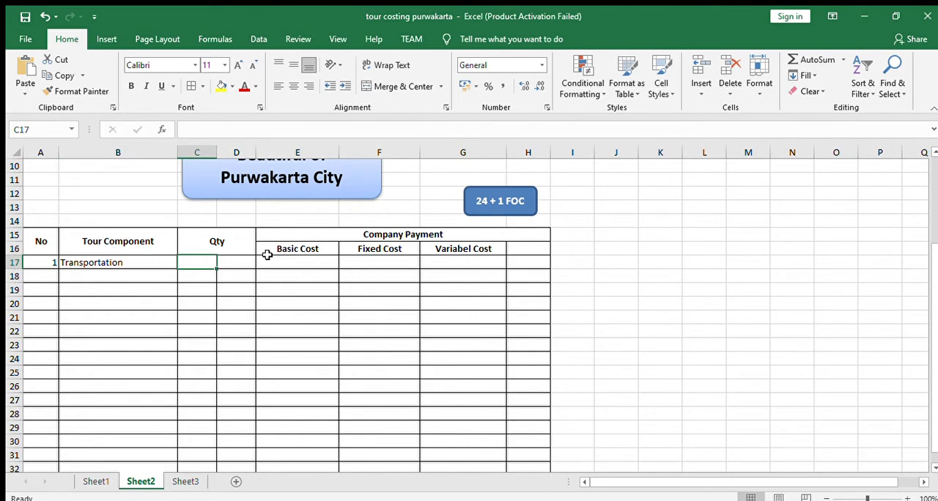
pyautogui.write('3')
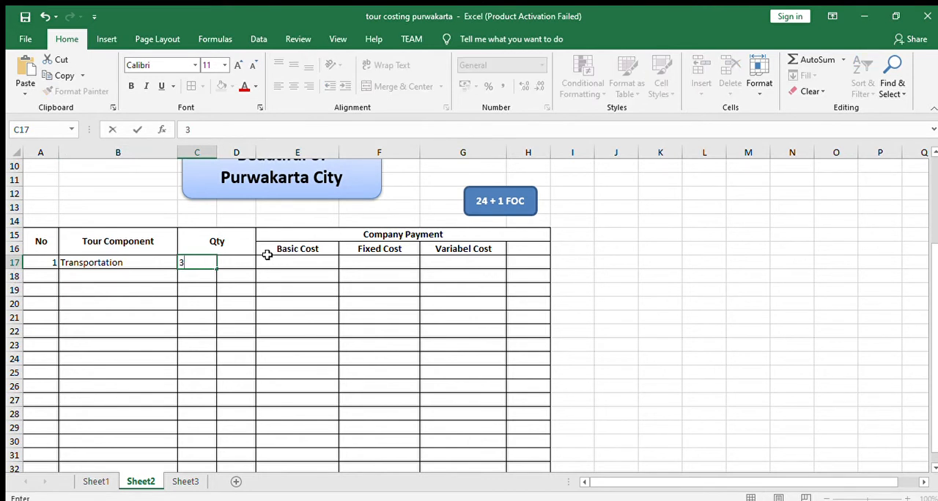
pyautogui.click(231, 263)
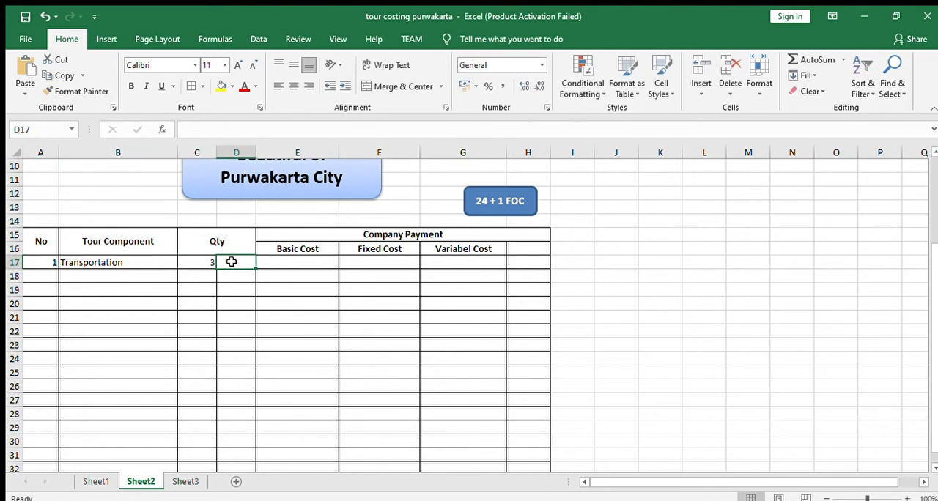
pyautogui.write('1')
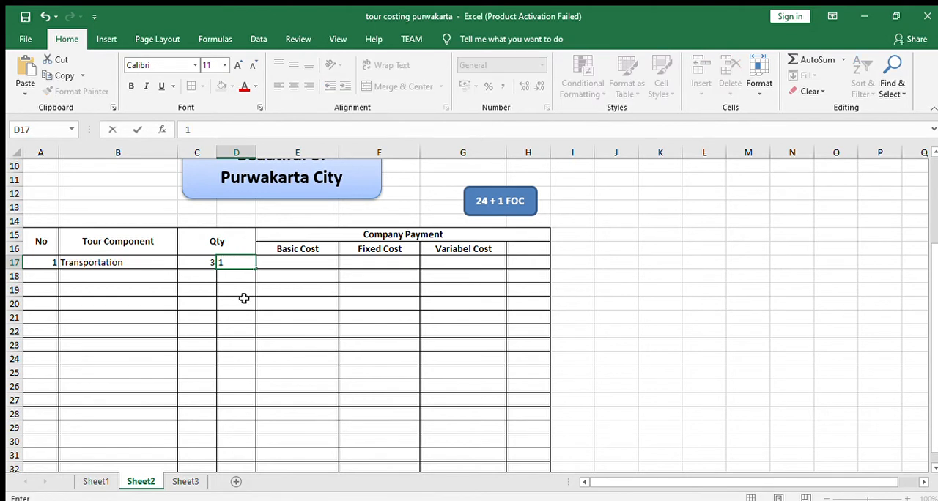
pyautogui.click(243, 296)
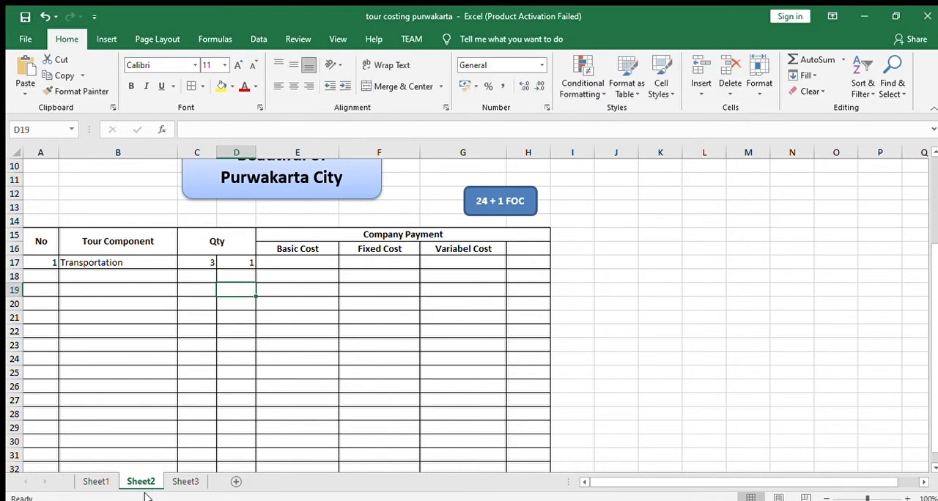
# - Copy the three Fullday entries in B19:B21 of Sheet1 into B18:B20 of Sheet2
pyautogui.click(95, 481)
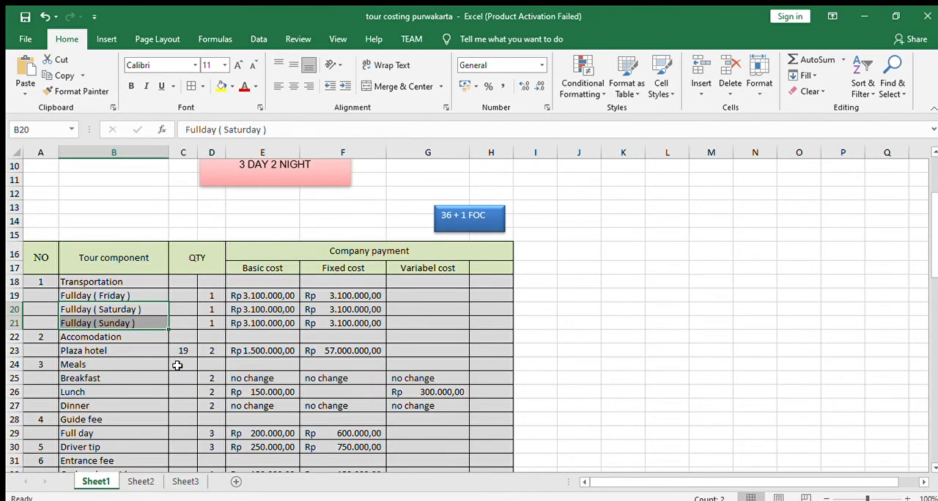
pyautogui.click(139, 296)
pyautogui.moveTo(139, 296); pyautogui.dragTo(141, 320)
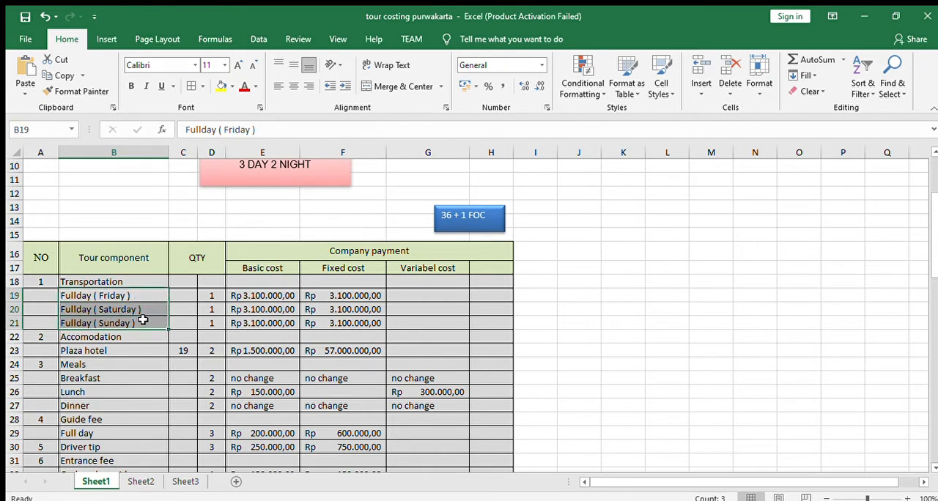
pyautogui.hotkey('ctrl', 'c')
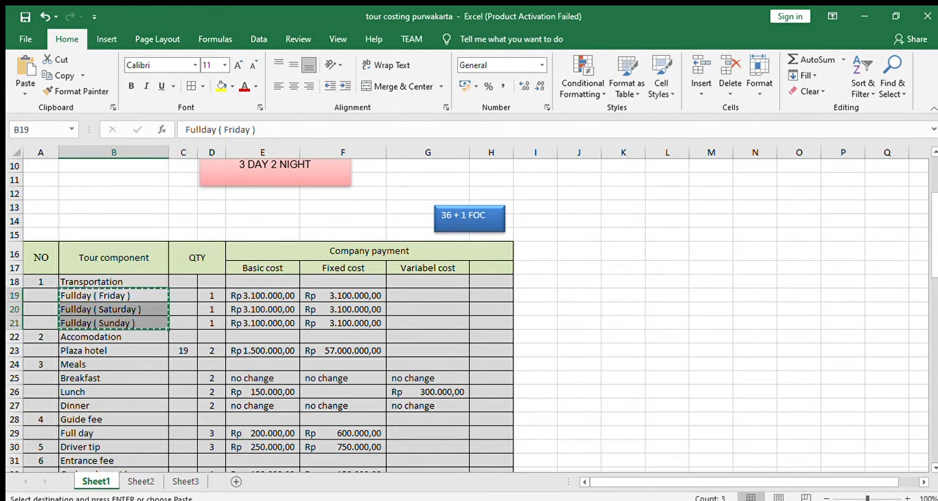
pyautogui.click(141, 481)
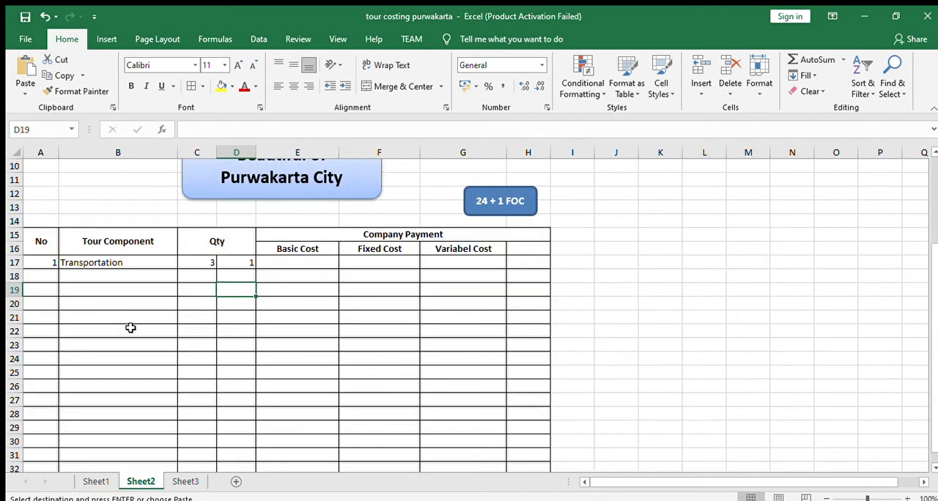
pyautogui.click(115, 275)
pyautogui.hotkey('ctrl', 'v')
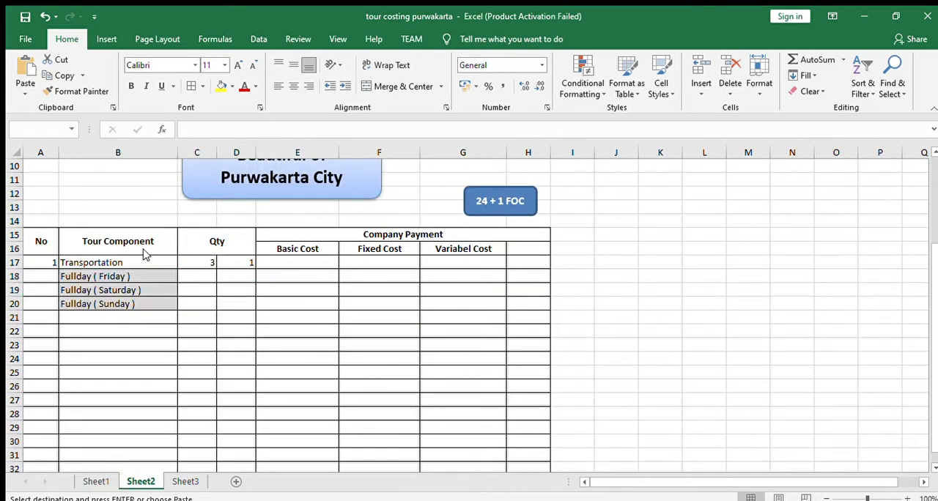
# - Remove the grey fill from the pasted Fullday entries, covering B18:B21
pyautogui.moveTo(142, 276); pyautogui.dragTo(139, 311)
pyautogui.click(233, 86)
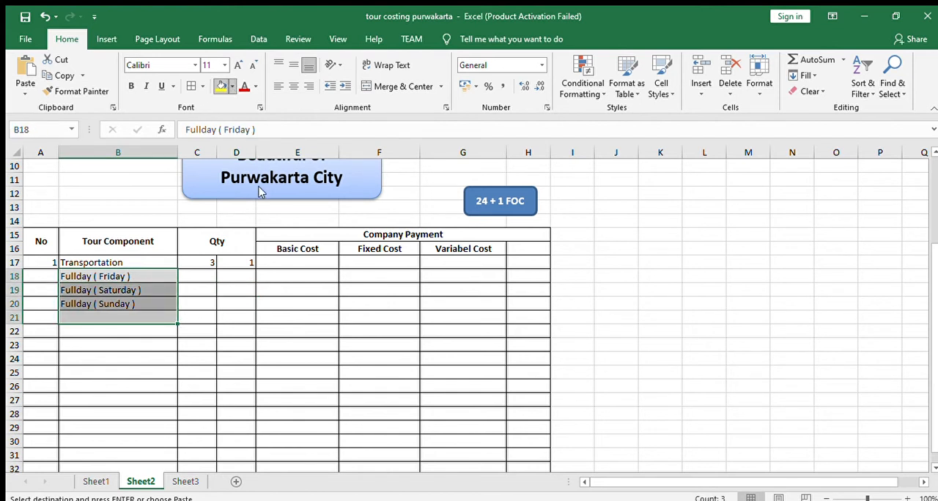
pyautogui.click(207, 327)
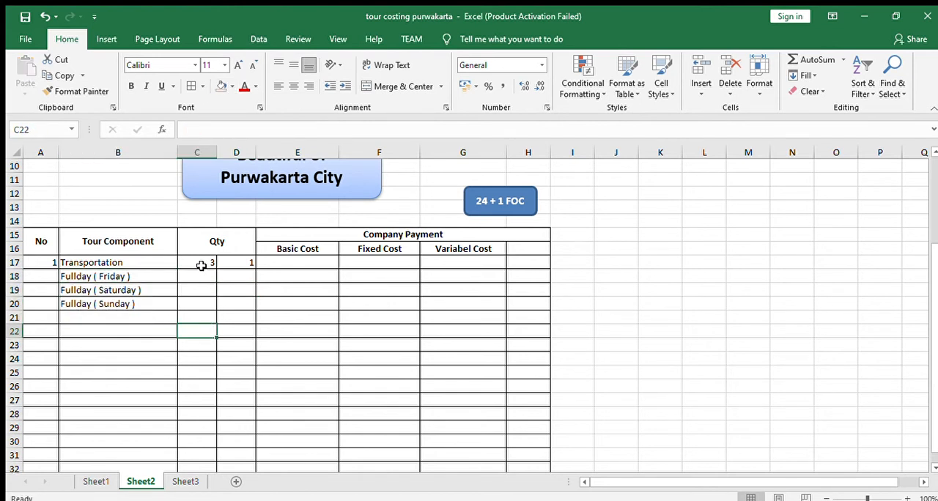
# - Clear the quantities in C17:D17 and enter 1 in each of D18, D19 and D20
pyautogui.moveTo(201, 264); pyautogui.dragTo(228, 266)
pyautogui.press('Delete')
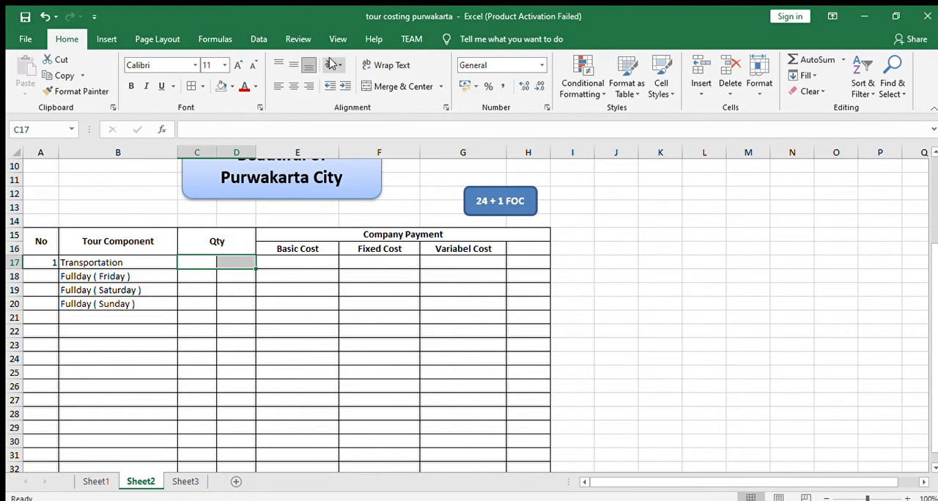
pyautogui.click(244, 280)
pyautogui.write('1')
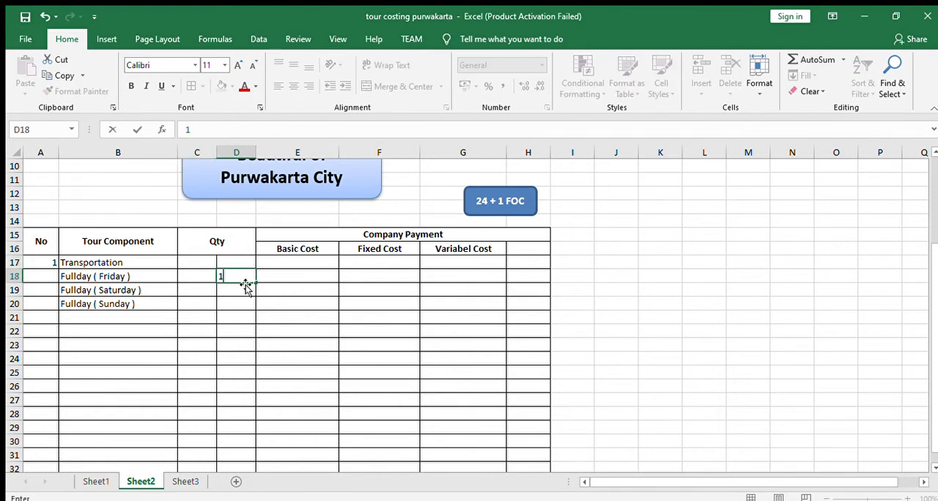
pyautogui.click(244, 289)
pyautogui.write('1')
pyautogui.click(244, 307)
pyautogui.write('1')
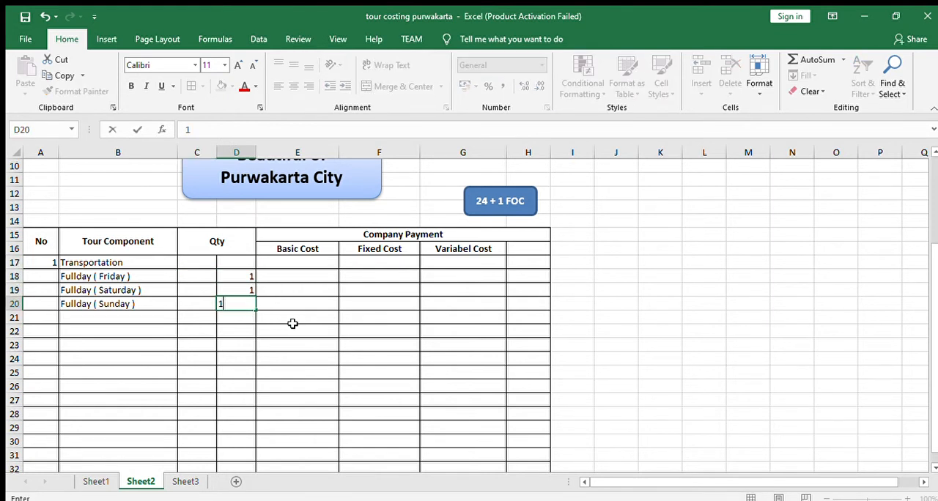
pyautogui.click(292, 327)
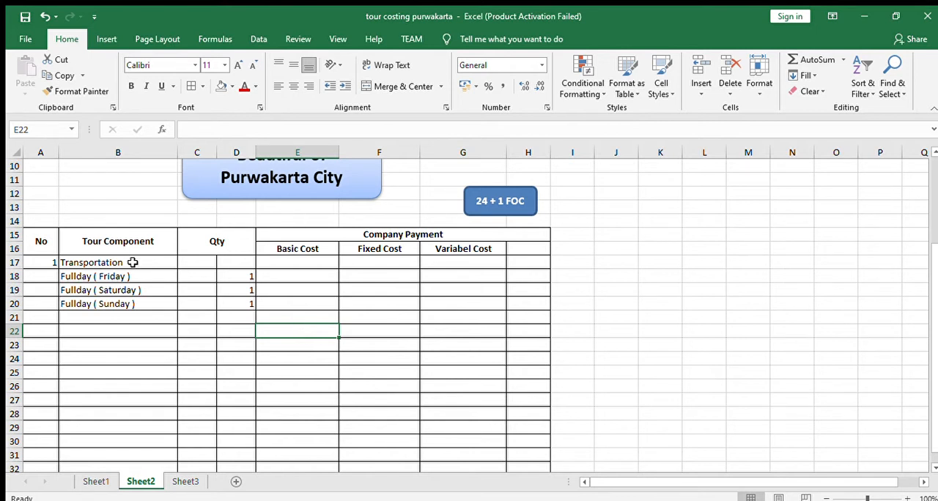
# - Change the day in the first Fullday entry, B18, to Monday
pyautogui.scroll(3, 195, 318)
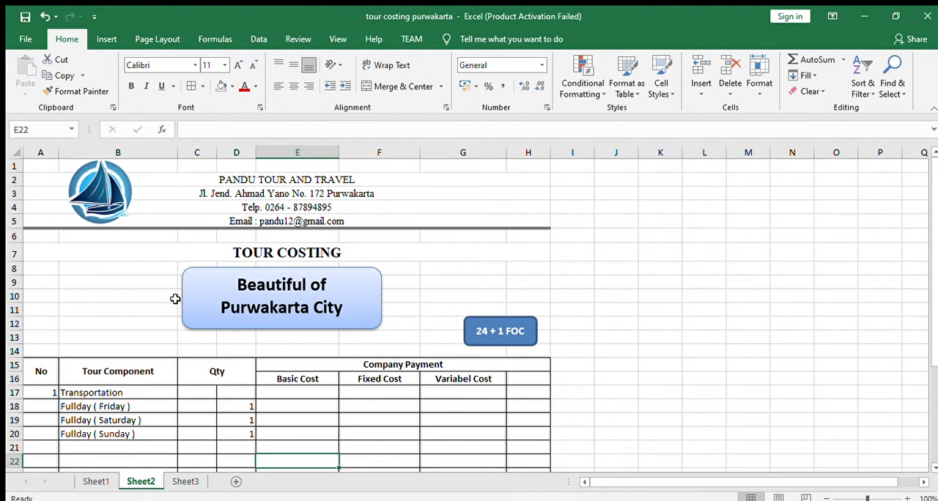
pyautogui.doubleClick(123, 411)
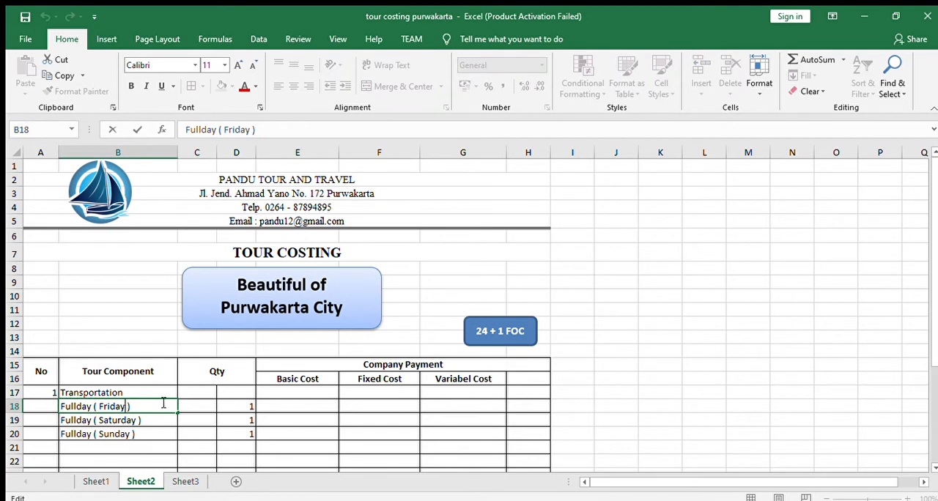
pyautogui.press('BackSpace')
pyautogui.press('BackSpace')
pyautogui.press('BackSpace')
pyautogui.press('BackSpace')
pyautogui.press('BackSpace')
pyautogui.press('BackSpace')
pyautogui.write('Monday')
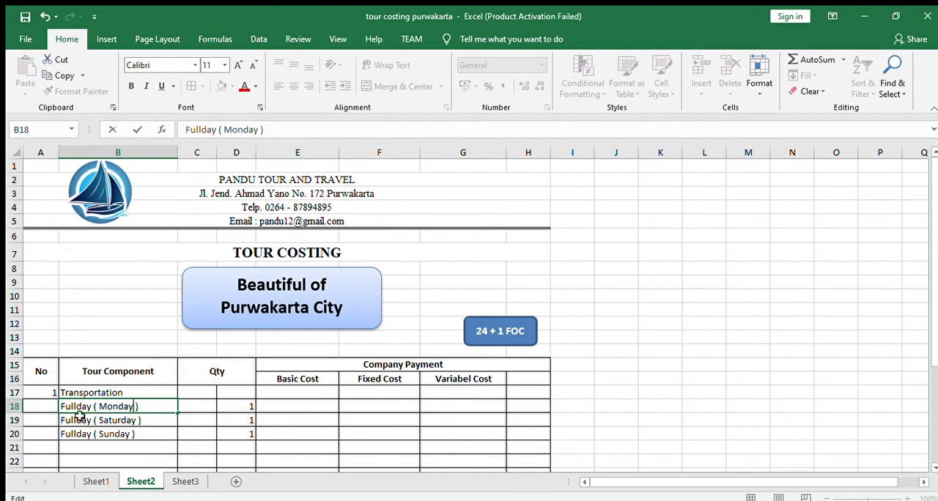
# - Change the day in the second Fullday entry, B19, to Tuesday
pyautogui.doubleClick(138, 420)
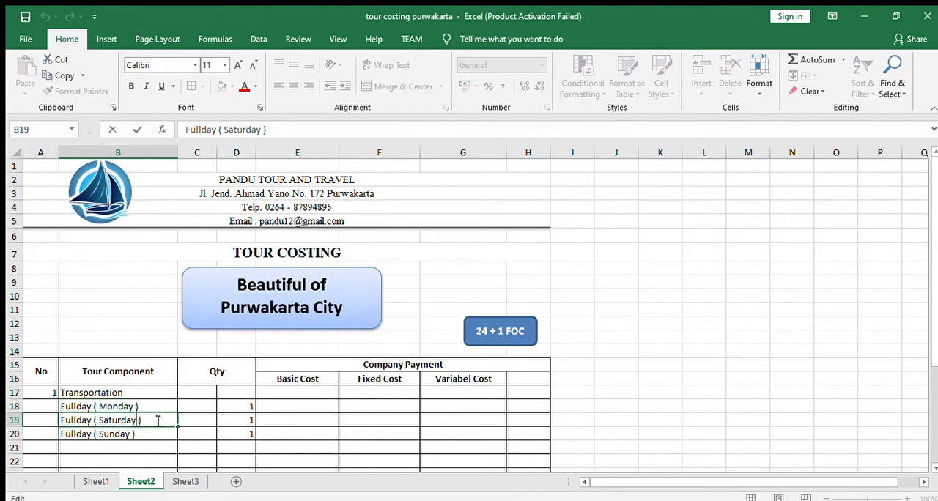
pyautogui.press('BackSpace')
pyautogui.press('BackSpace')
pyautogui.press('BackSpace')
pyautogui.press('BackSpace')
pyautogui.press('BackSpace')
pyautogui.press('BackSpace')
pyautogui.press('BackSpace')
pyautogui.press('BackSpace')
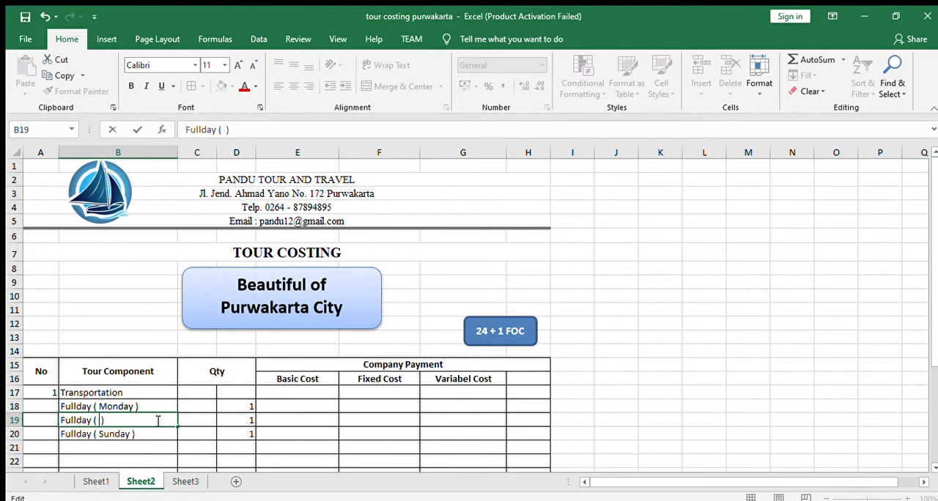
pyautogui.write('Tuesday')
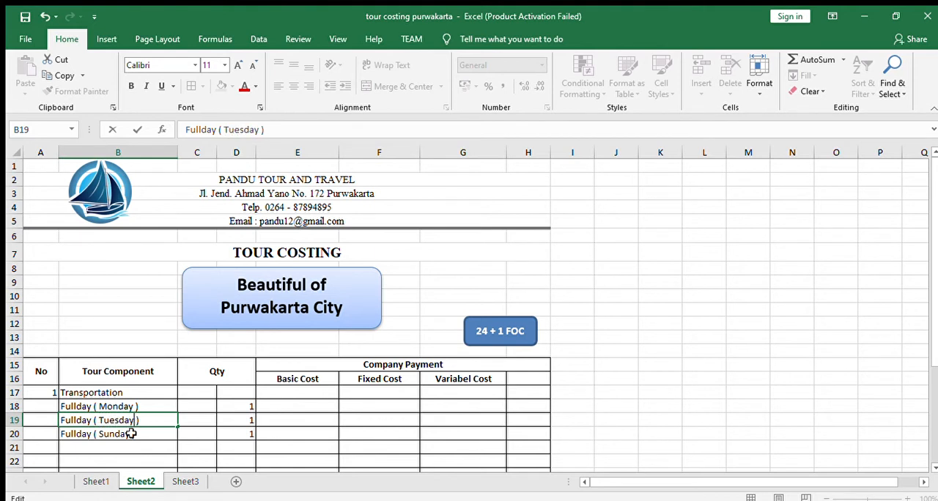
# - Change the day in the third Fullday entry, B20, to Wednesday
pyautogui.doubleClick(131, 434)
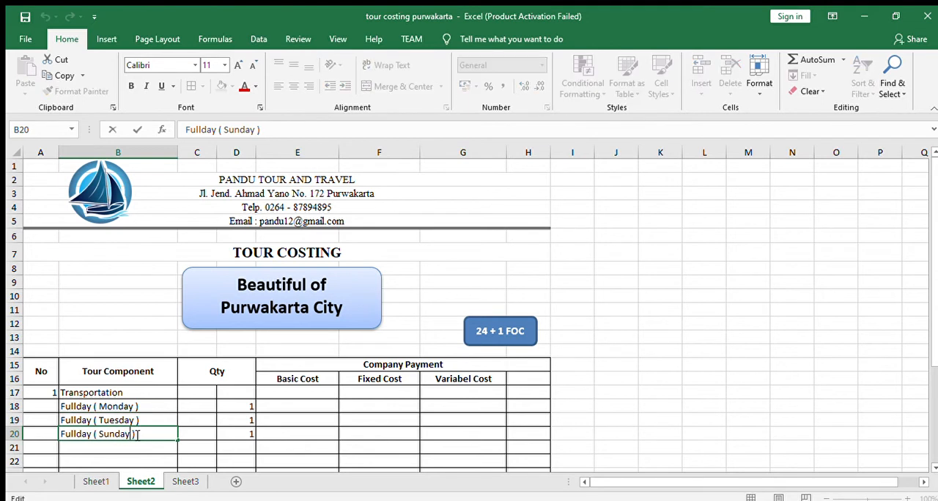
pyautogui.press('BackSpace')
pyautogui.press('BackSpace')
pyautogui.press('BackSpace')
pyautogui.press('BackSpace')
pyautogui.press('BackSpace')
pyautogui.press('BackSpace')
pyautogui.write('Wed')
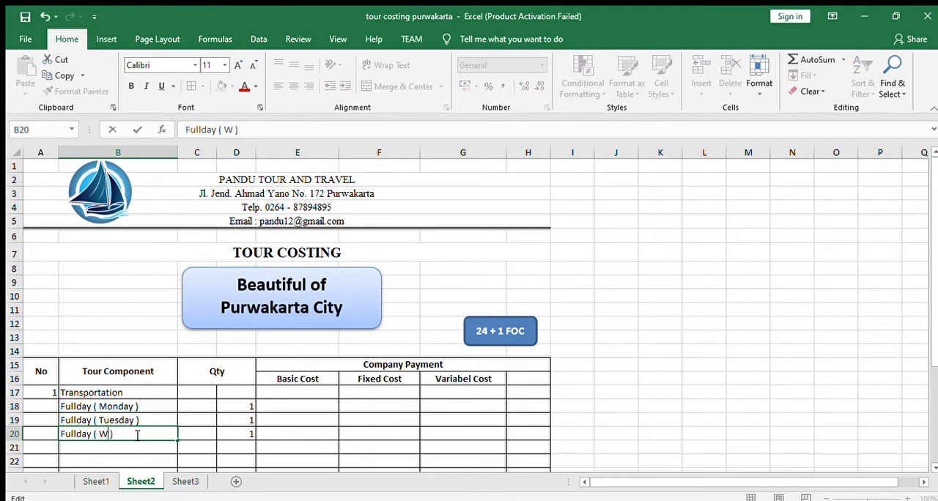
pyautogui.write('ney')
pyautogui.write('day')
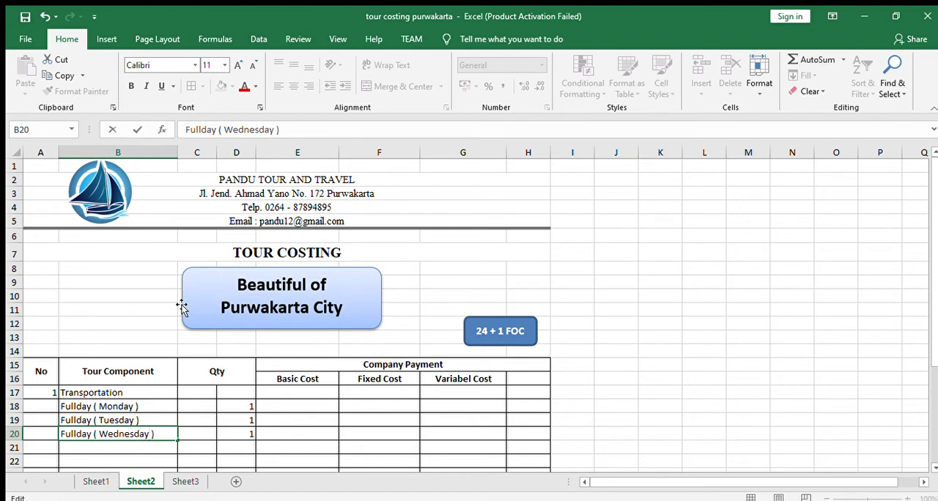
pyautogui.click(249, 405)
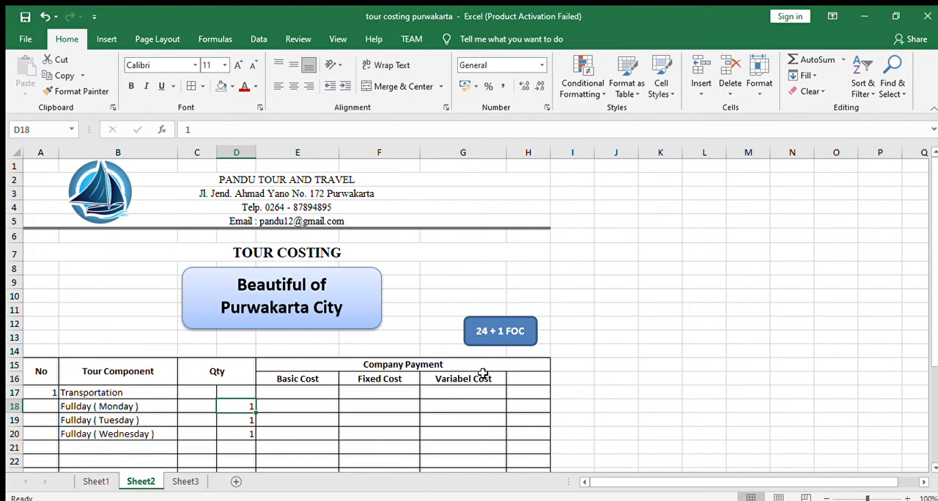
# - Enter 2800000 as the basic cost of Fullday ( Monday ) in E18
pyautogui.click(287, 408)
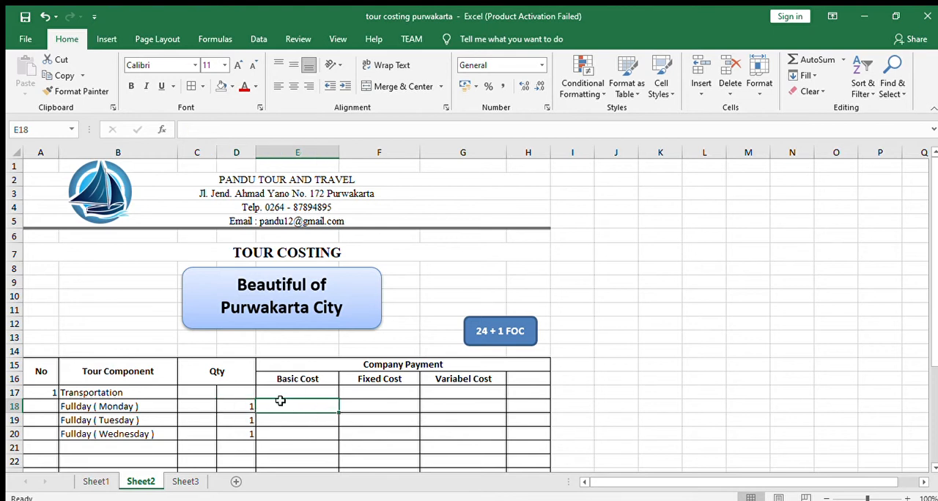
pyautogui.write('280')
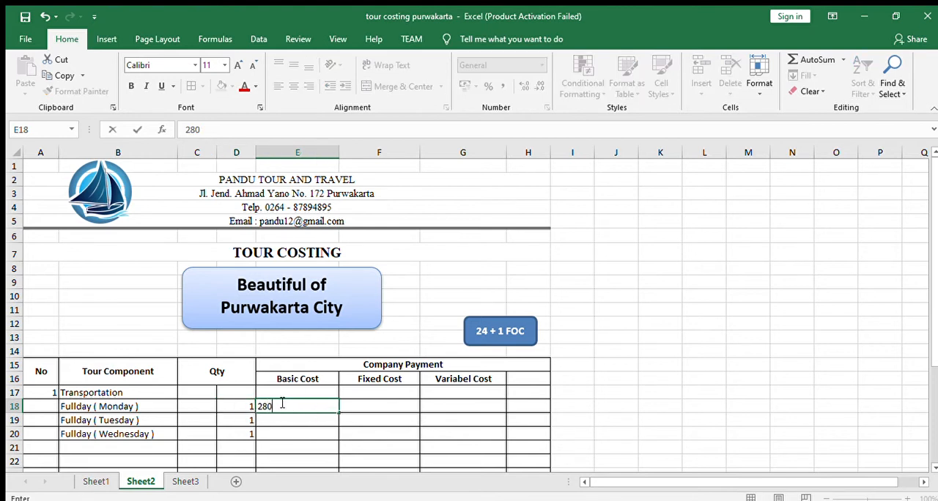
pyautogui.write('0000')
pyautogui.press('Return')
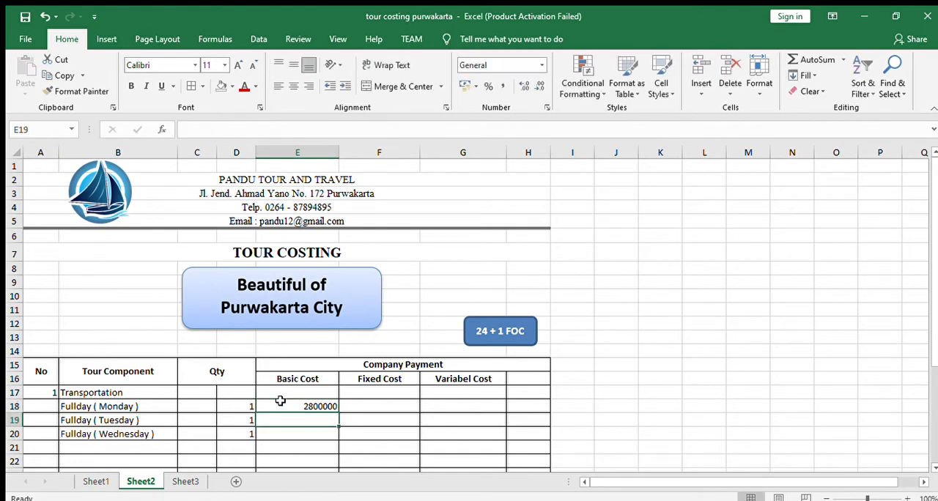
# - Apply the Accounting number format to the cost cells E18:G32 on Sheet2
pyautogui.scroll(-2, 376, 417)
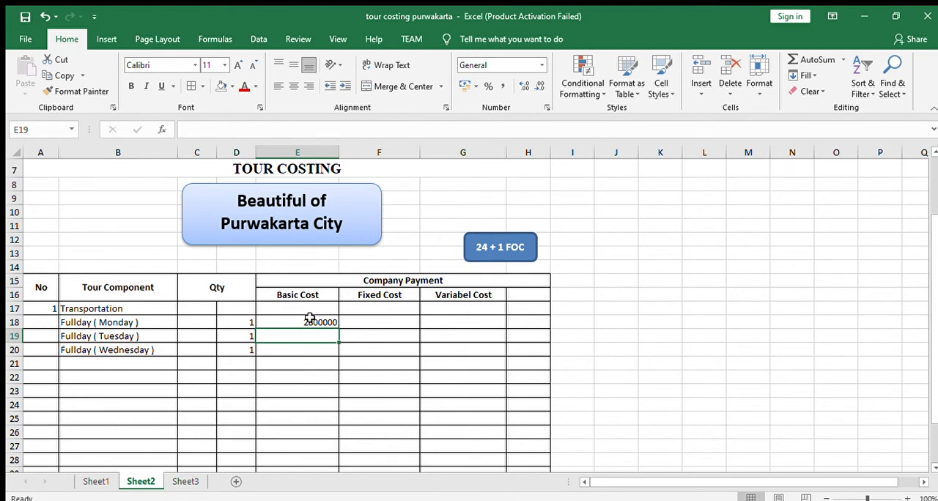
pyautogui.moveTo(295, 320); pyautogui.dragTo(473, 440)
pyautogui.click(541, 65)
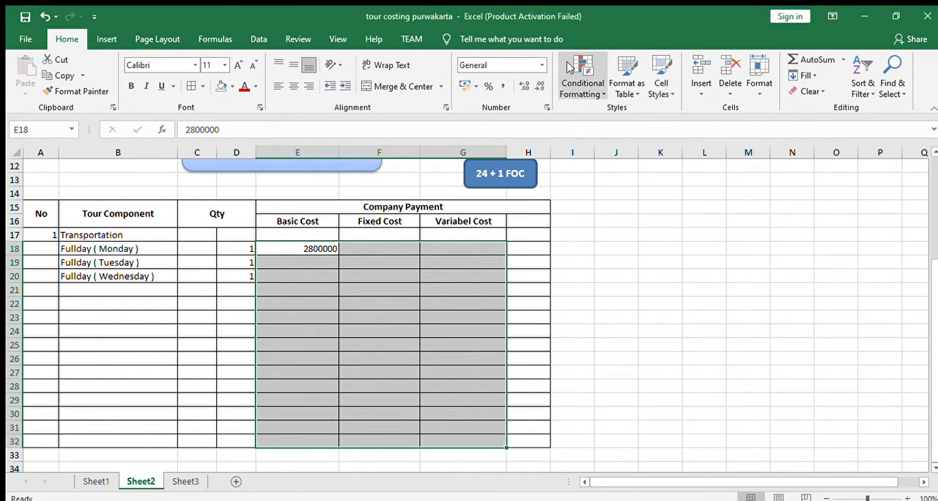
pyautogui.click(517, 174)
pyautogui.click(278, 262)
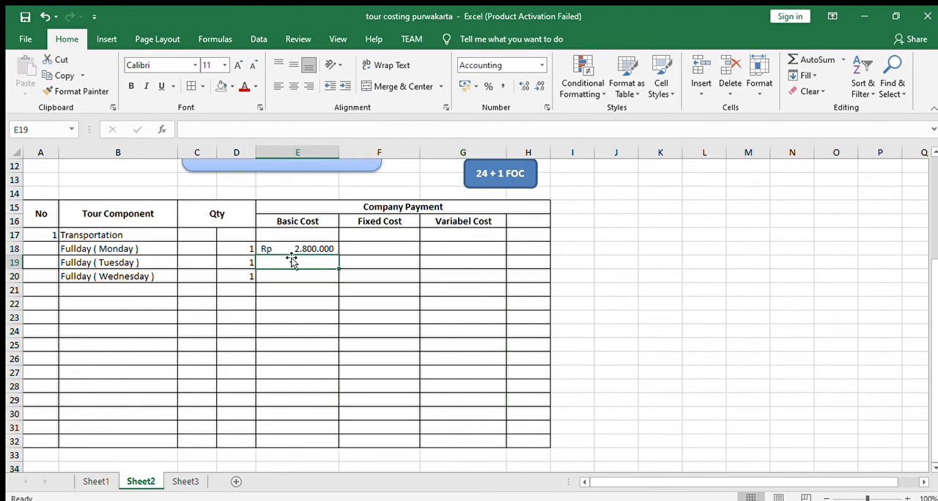
pyautogui.click(293, 249)
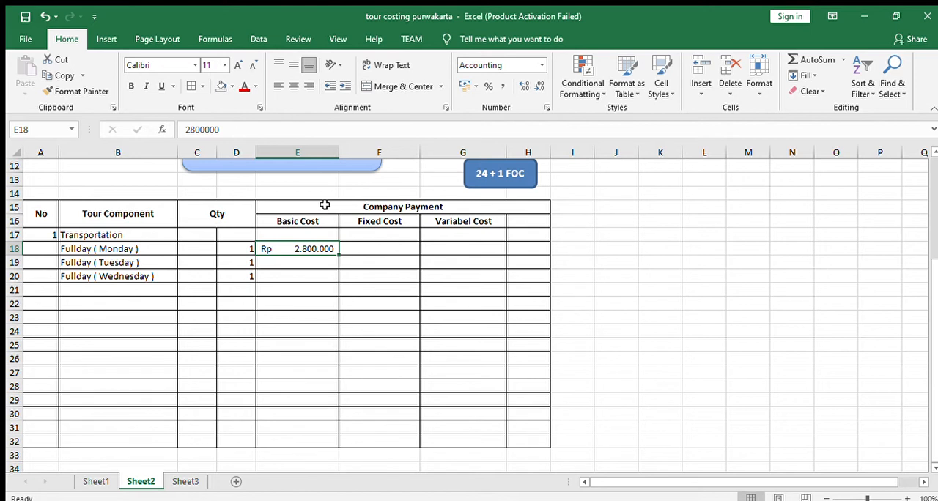
# - Enter 2800000 as the basic cost of Fullday ( Tuesday ) in E19 and Fullday ( Wednesday ) in E20
pyautogui.click(302, 267)
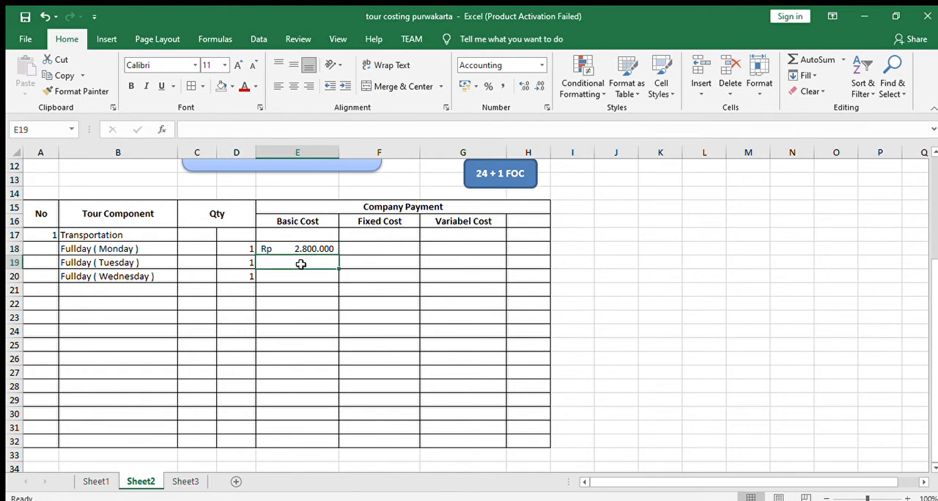
pyautogui.write('2800000')
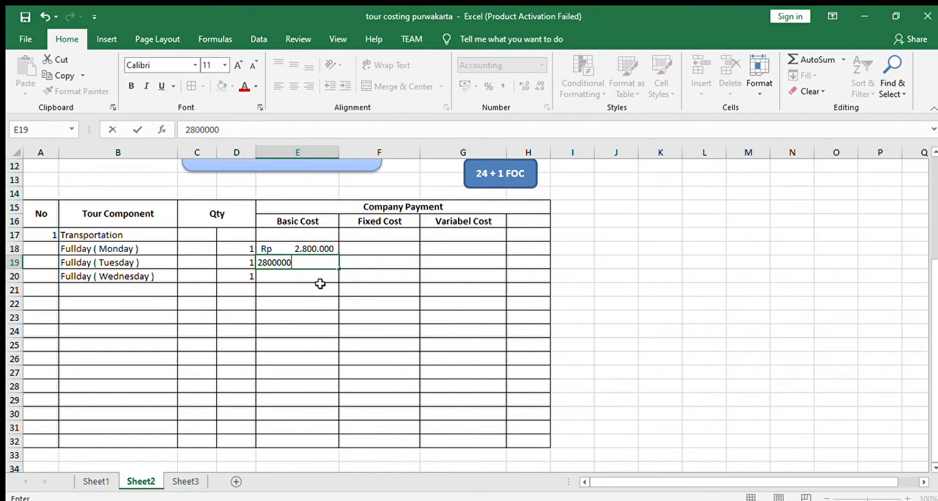
pyautogui.press('Return')
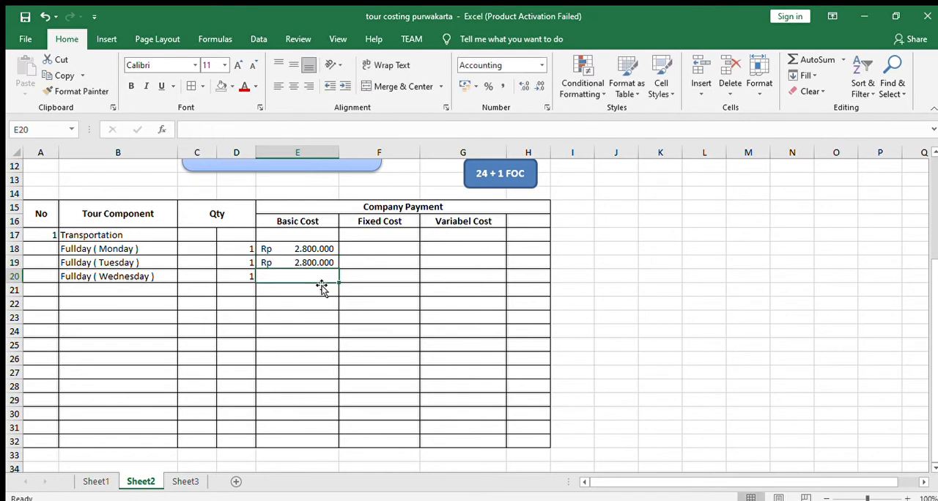
pyautogui.write('2.800.0')
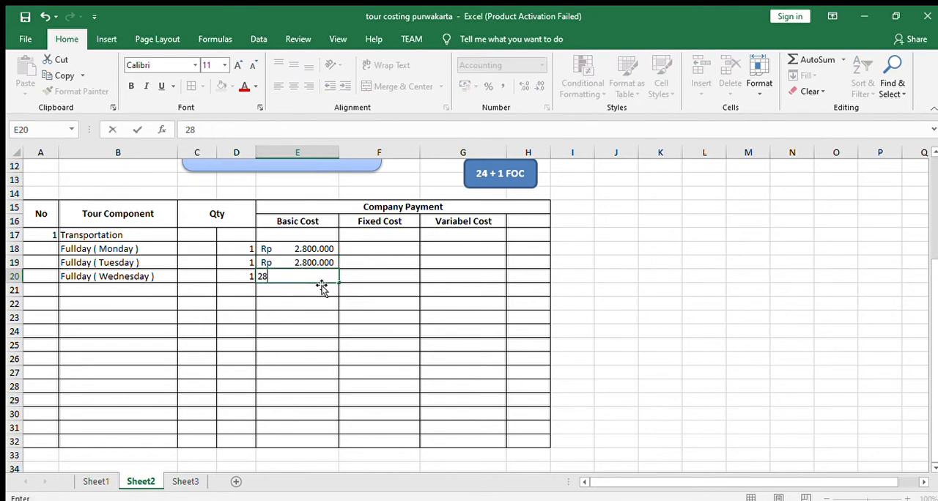
pyautogui.write('00000')
pyautogui.press('Return')
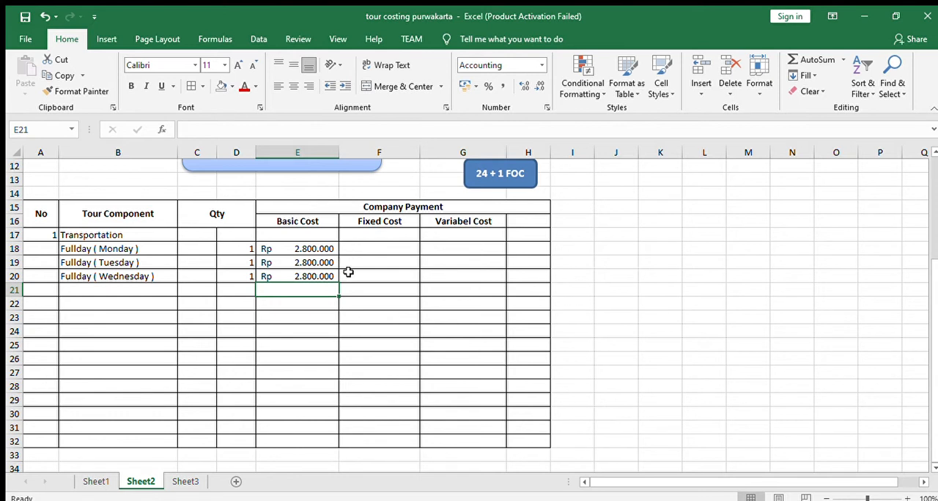
# - Enter 2800000 as the fixed cost of each of the three Fullday entries in F18:F20
pyautogui.click(317, 249)
pyautogui.click(367, 249)
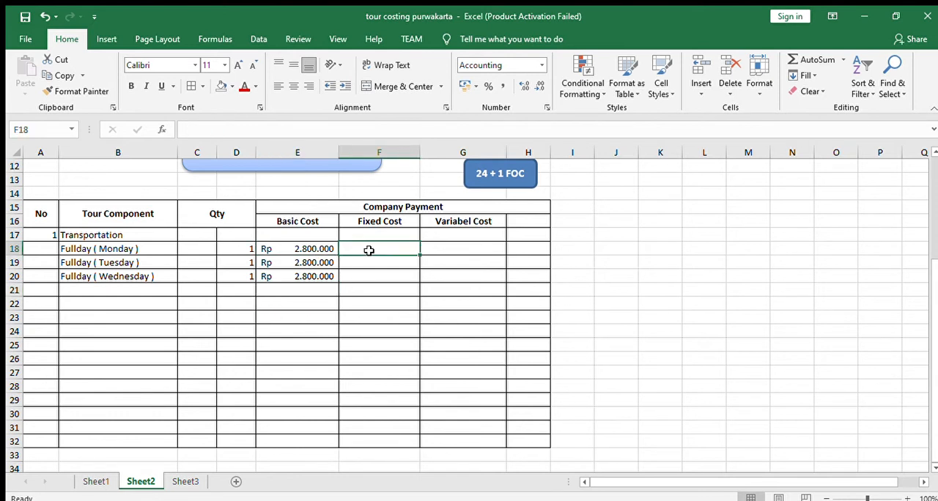
pyautogui.write('2.800.000')
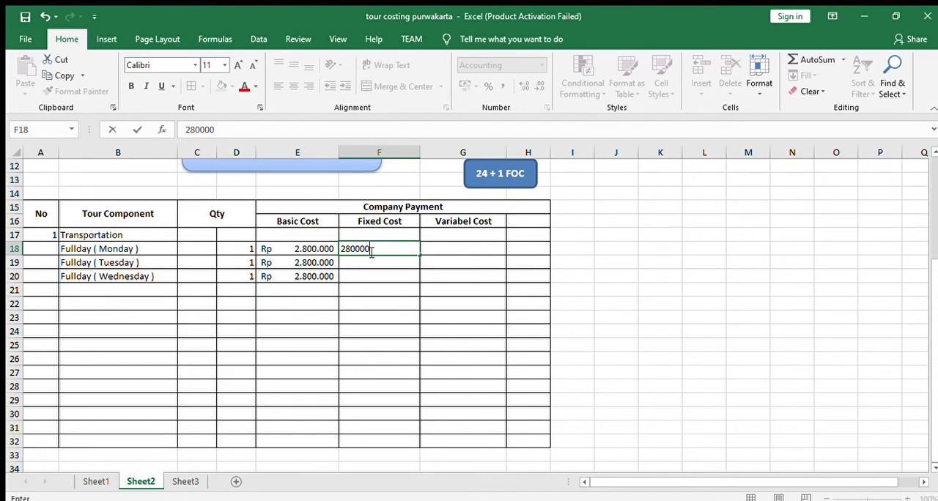
pyautogui.press('Return')
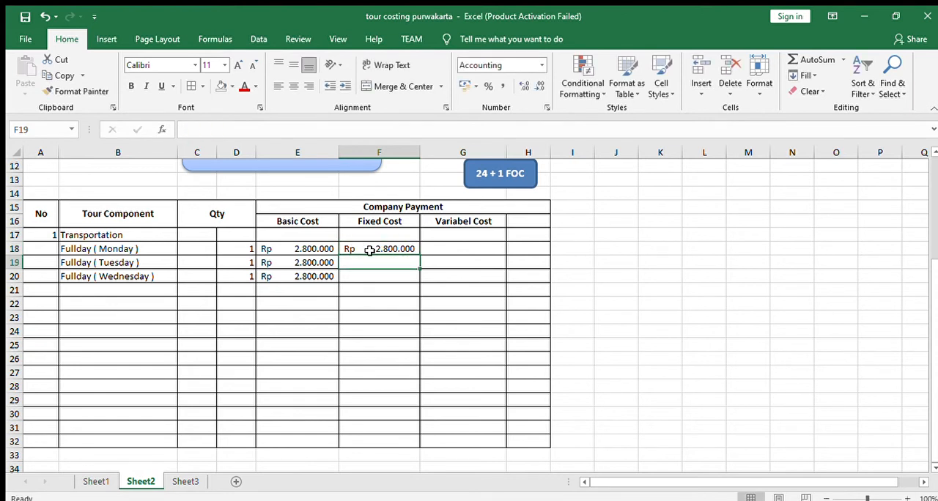
pyautogui.write('2800000')
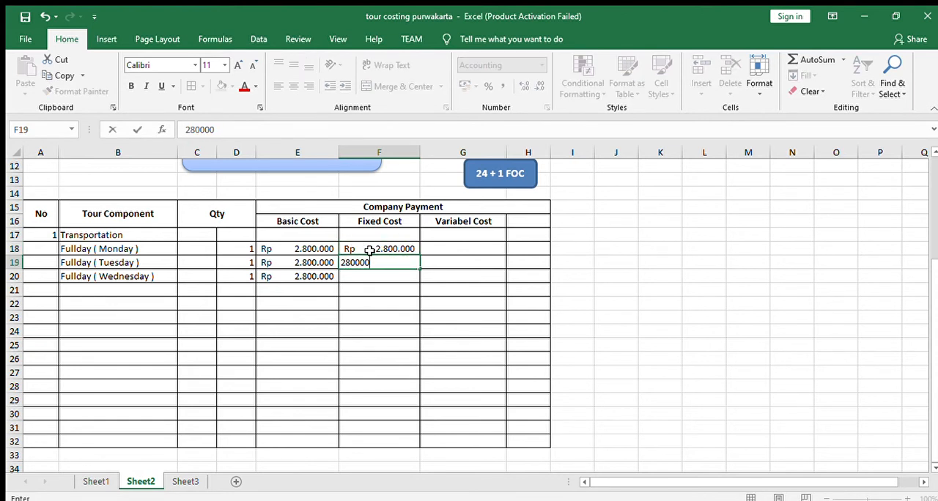
pyautogui.press('Return')
pyautogui.write('2800000')
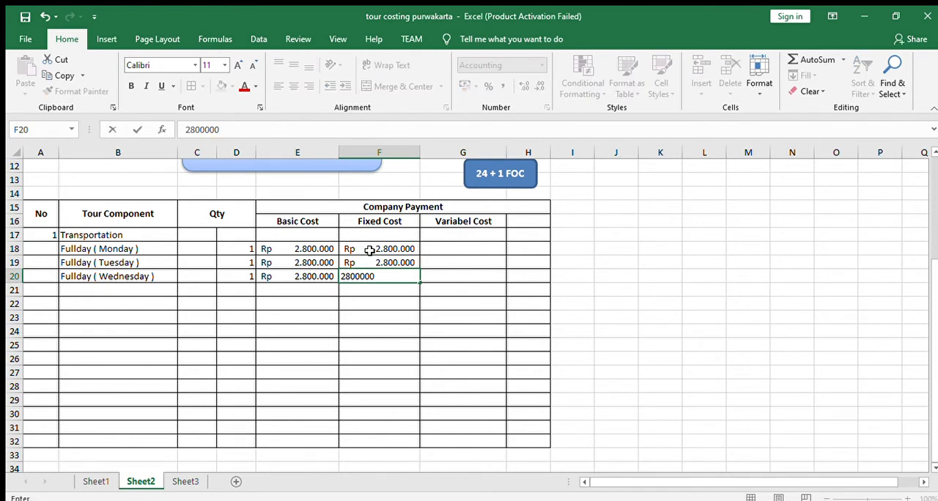
pyautogui.press('Return')
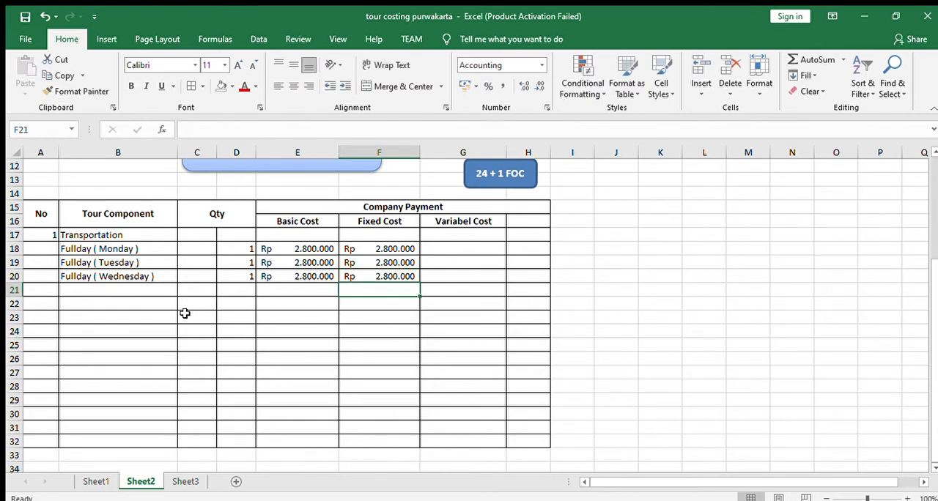
# - Following the component list on Sheet1, add number 2 in A21 and Accomodation in B21 of Sheet2
pyautogui.click(94, 484)
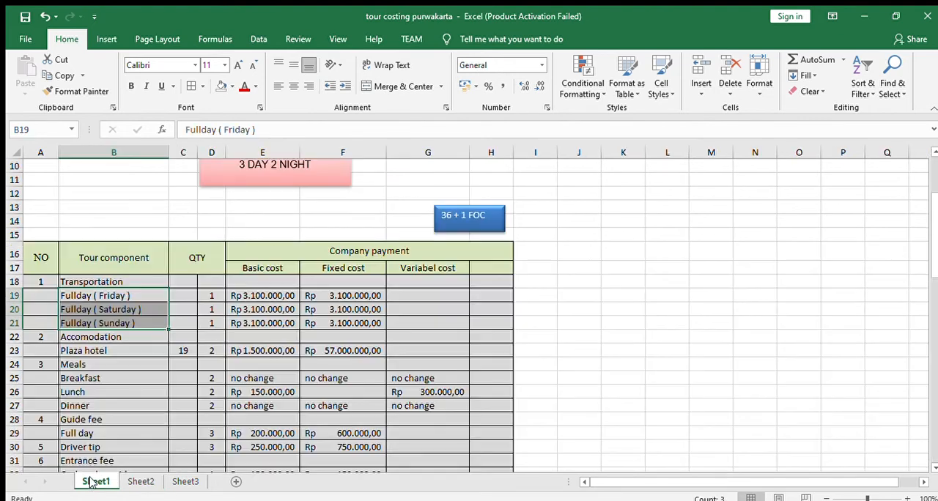
pyautogui.click(117, 337)
pyautogui.scroll(-1, 142, 380)
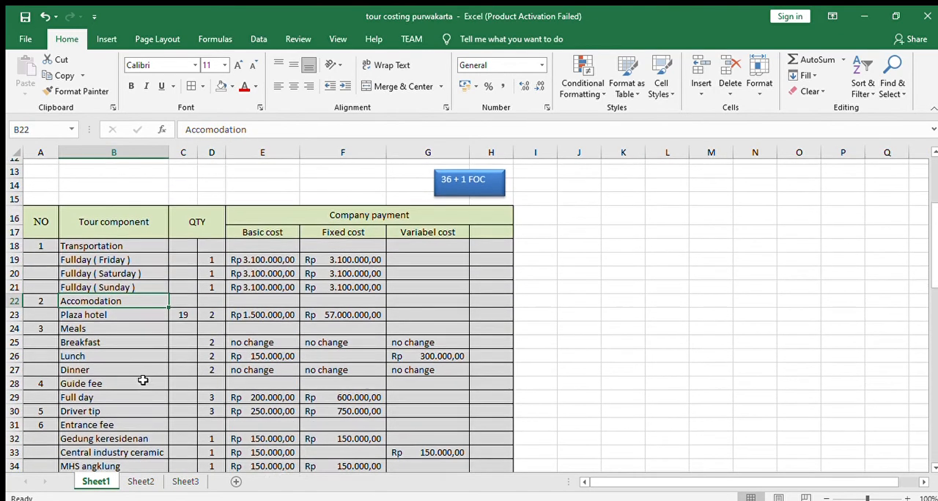
pyautogui.click(140, 481)
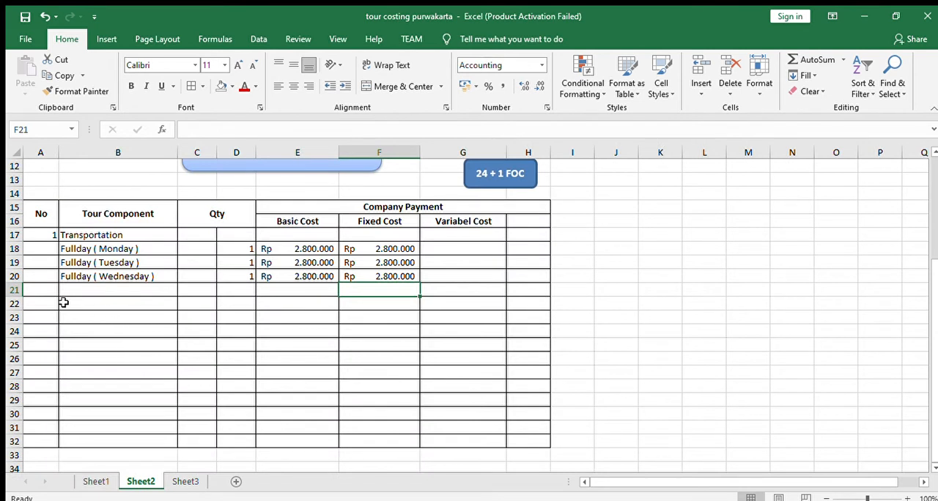
pyautogui.click(39, 288)
pyautogui.write('2.')
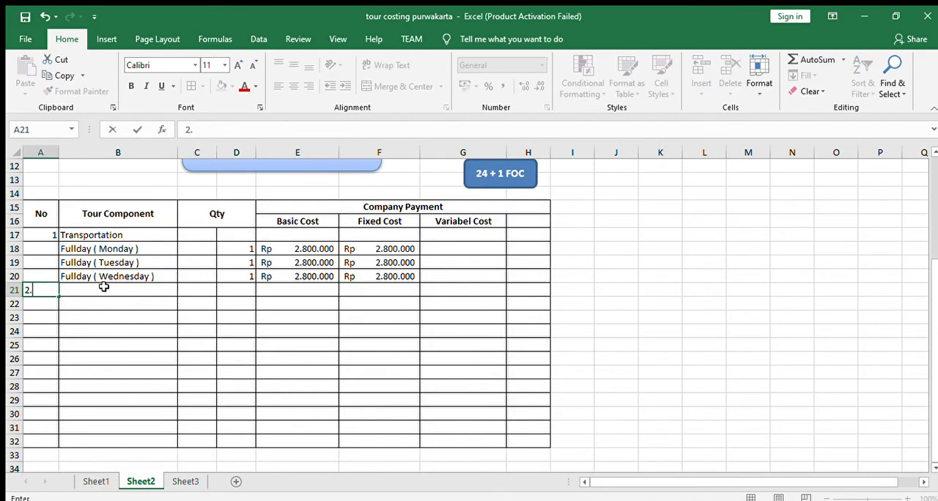
pyautogui.click(104, 287)
pyautogui.write('Accomoda')
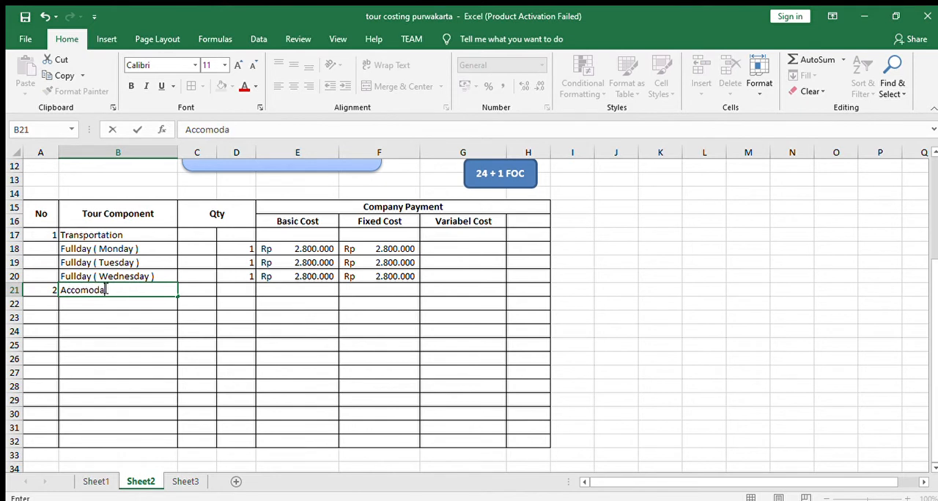
pyautogui.write('tion')
pyautogui.press('Return')
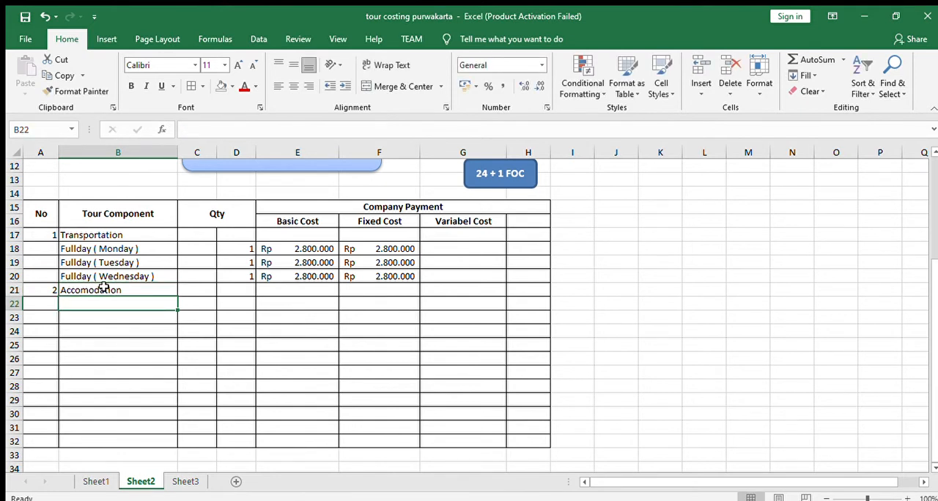
# - Add Harper Hotel in B22 with the quantities 2 in C22 and 13 in D22
pyautogui.write('Harper')
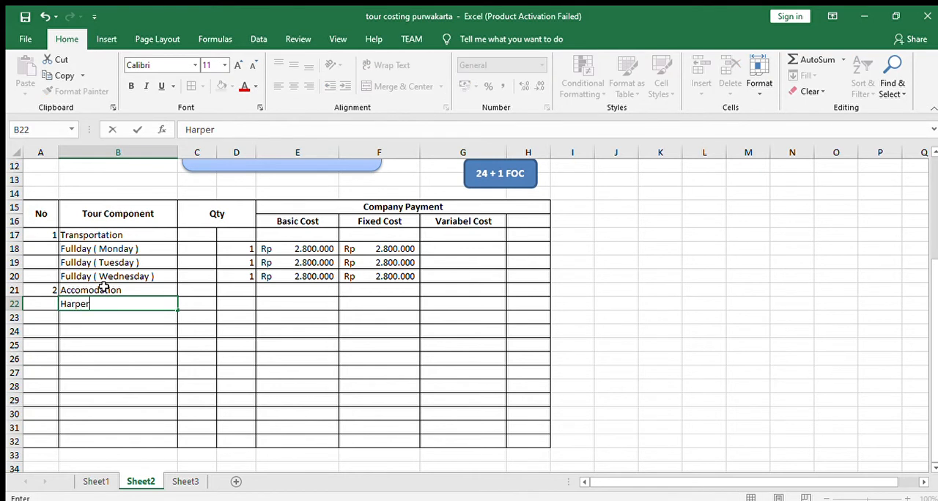
pyautogui.write(' Hotel')
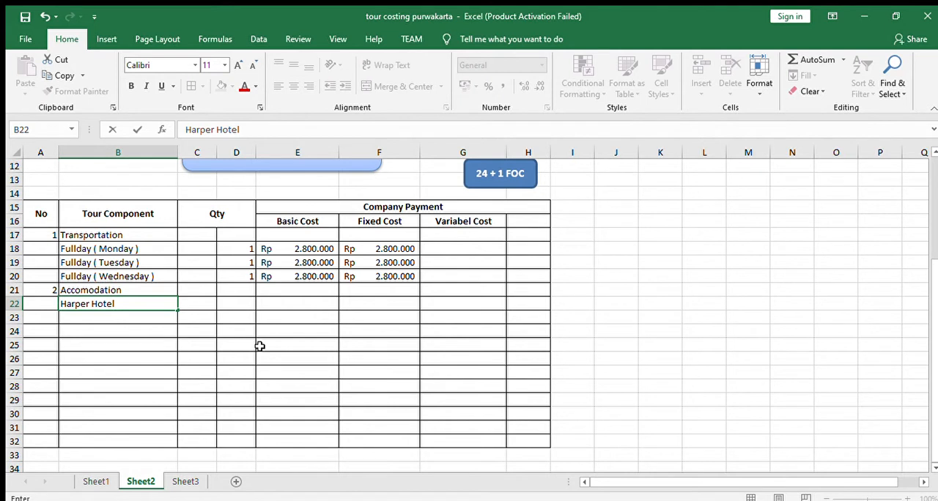
pyautogui.click(191, 303)
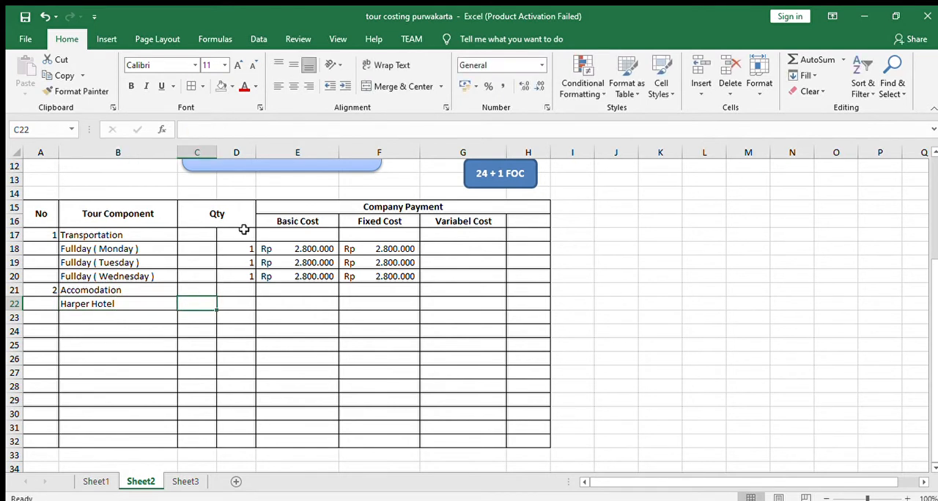
pyautogui.scroll(2, 315, 267)
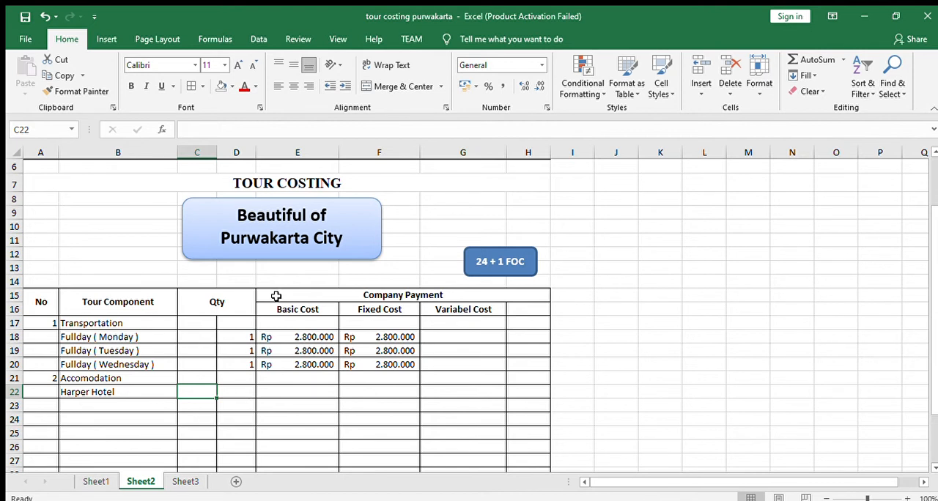
pyautogui.write('2')
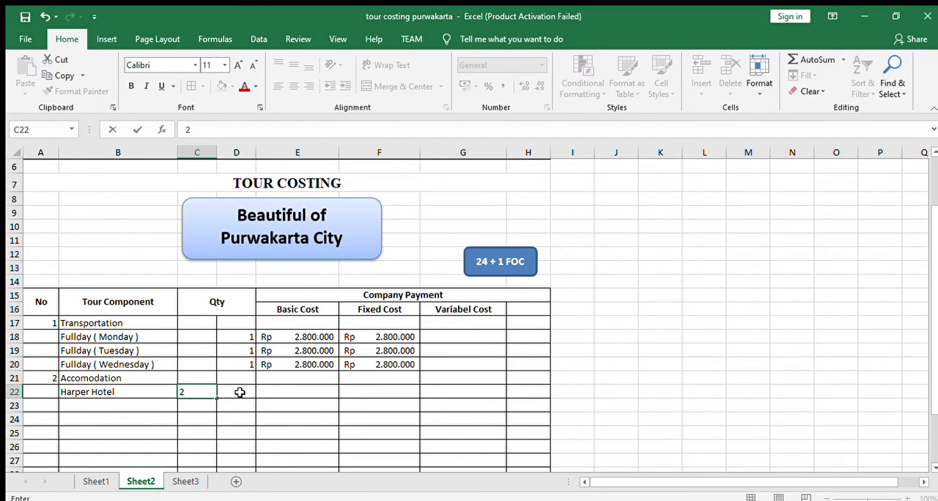
pyautogui.click(240, 392)
pyautogui.write('13')
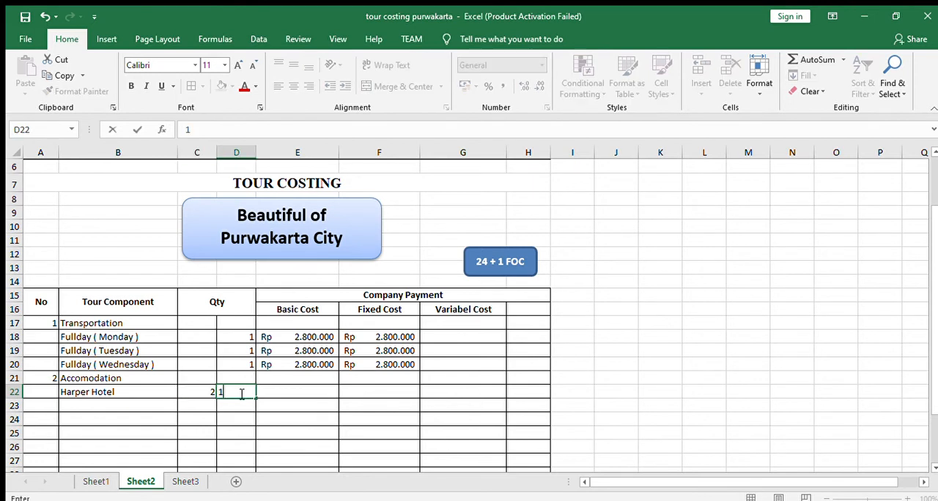
pyautogui.click(280, 394)
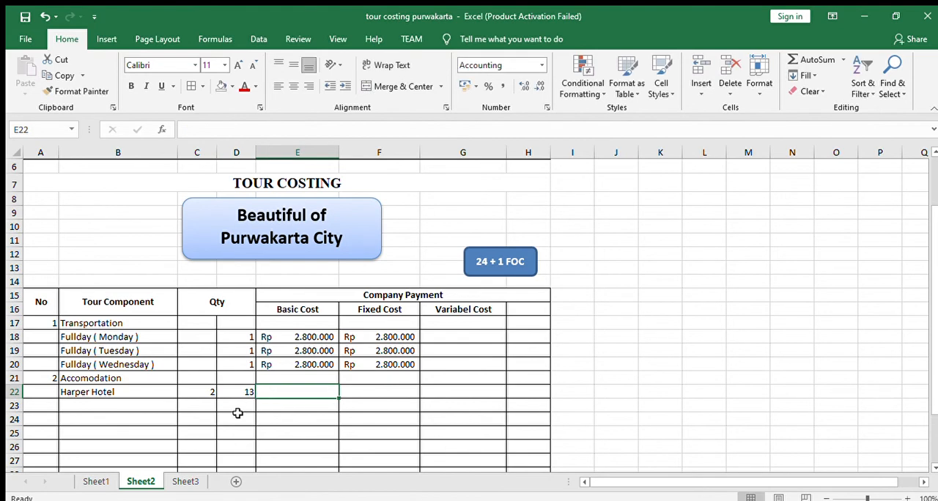
# - Consult the accommodation and meals rows of the model table on Sheet1, and return to Sheet2
pyautogui.click(95, 481)
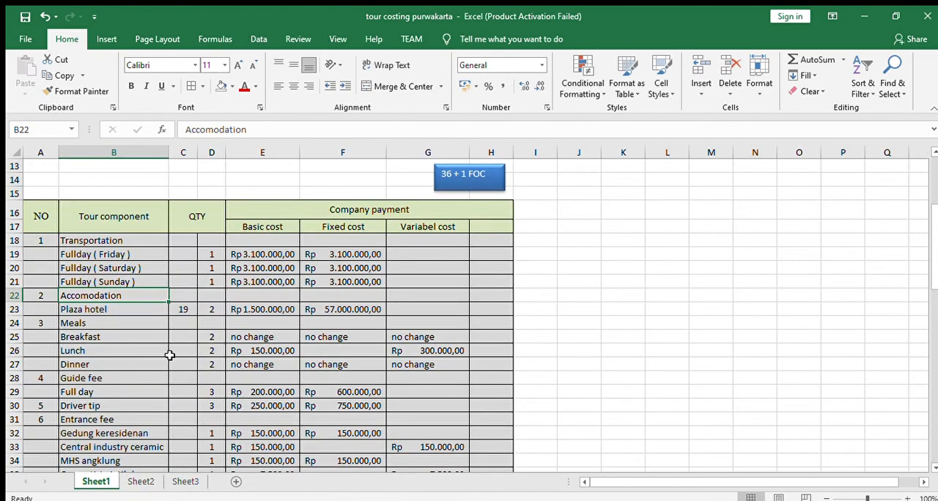
pyautogui.click(199, 334)
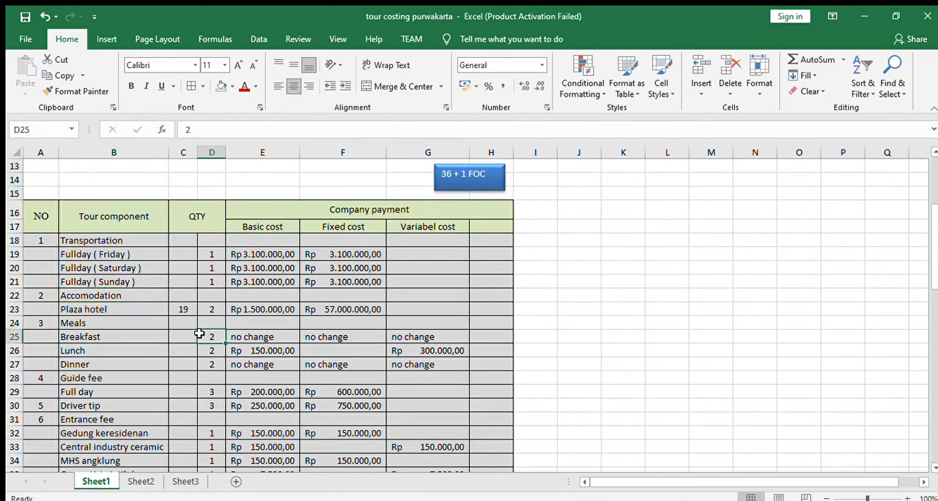
pyautogui.click(140, 481)
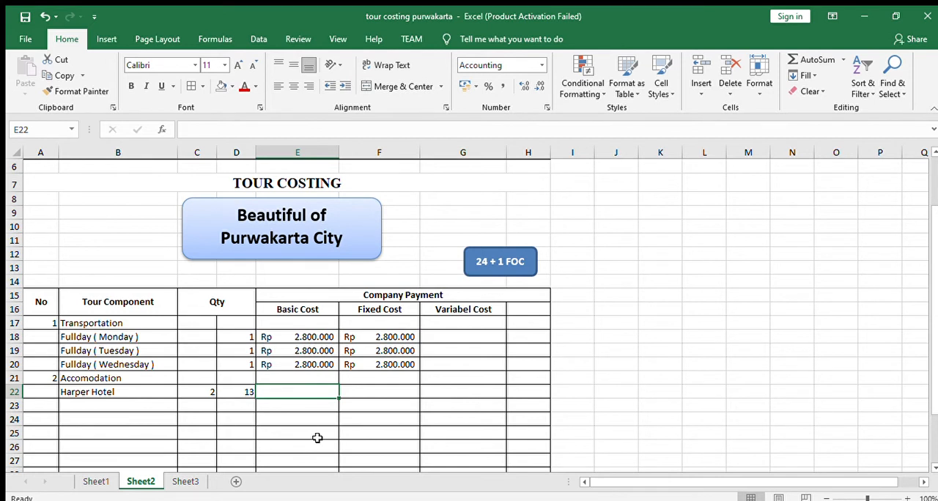
# - Enter 700000 as Harper Hotel's basic cost in E22
pyautogui.write('700')
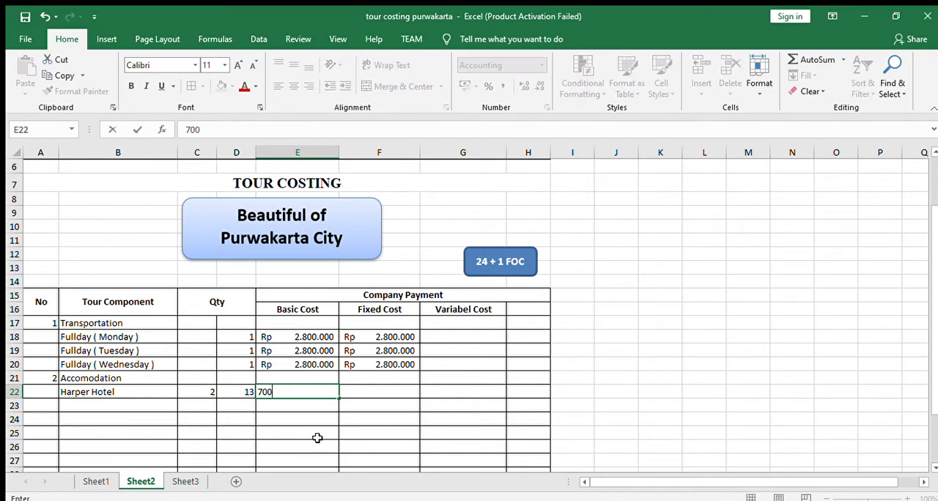
pyautogui.write('.000')
pyautogui.press('Return')
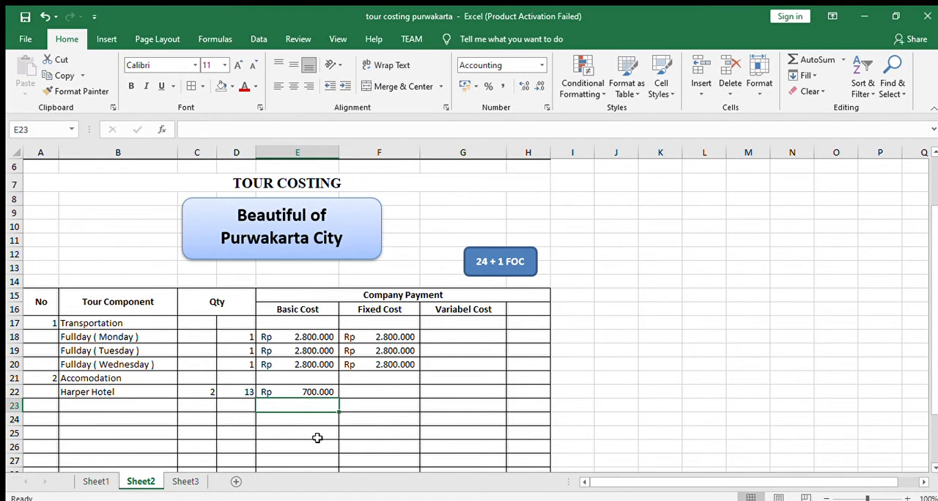
# - Calculate Harper Hotel's fixed cost in F22 with the formula =E22*D22*C22
pyautogui.click(398, 390)
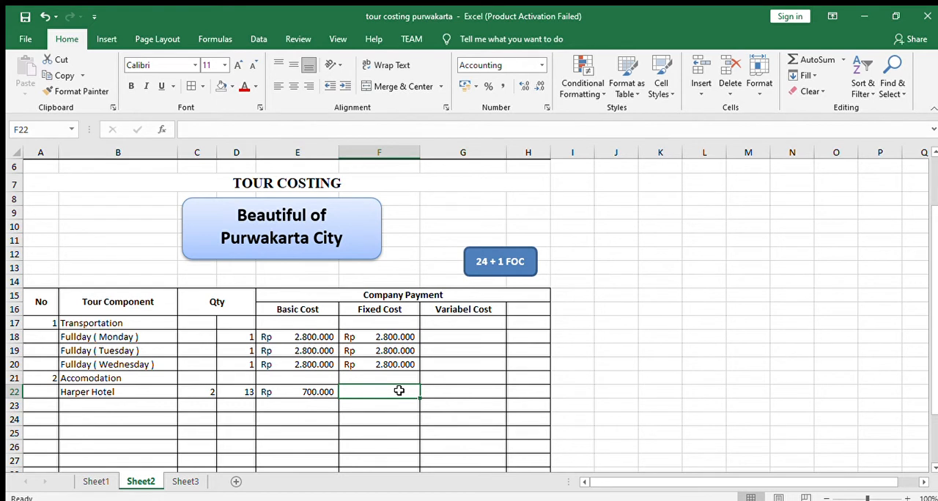
pyautogui.write('=')
pyautogui.click(328, 393)
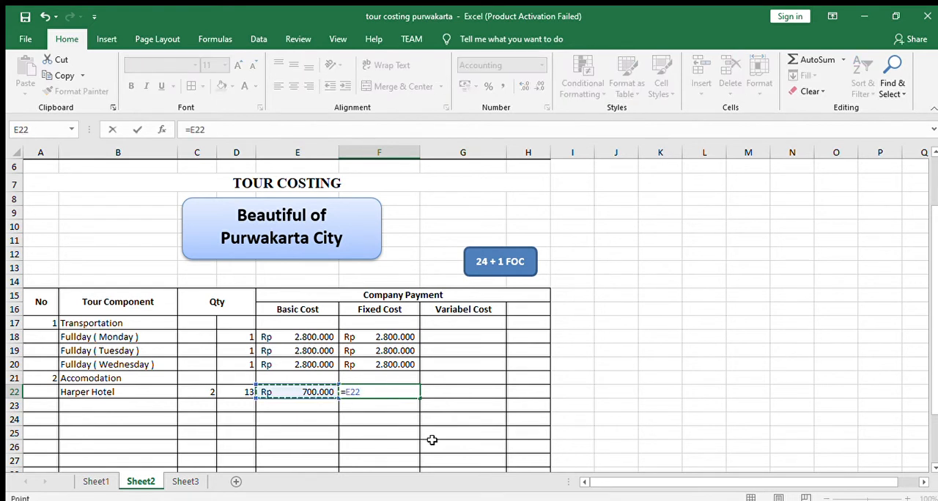
pyautogui.write('*')
pyautogui.click(225, 391)
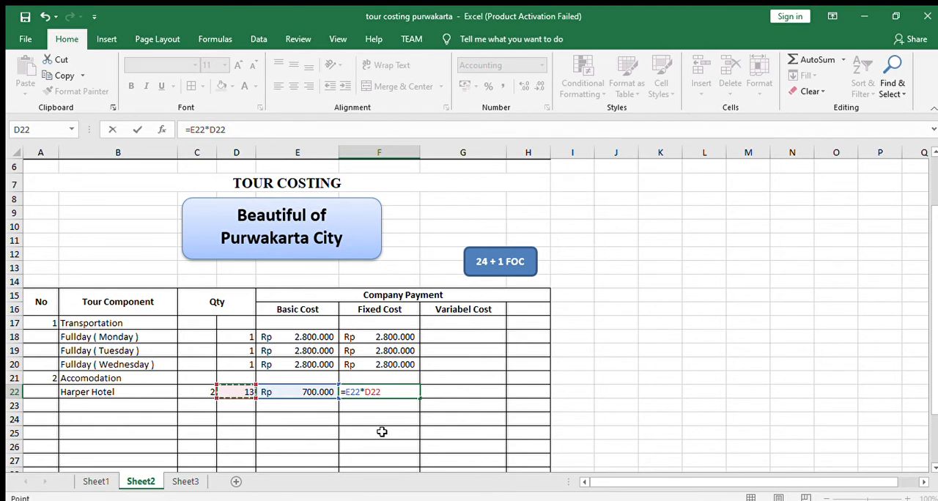
pyautogui.write('*')
pyautogui.click(198, 394)
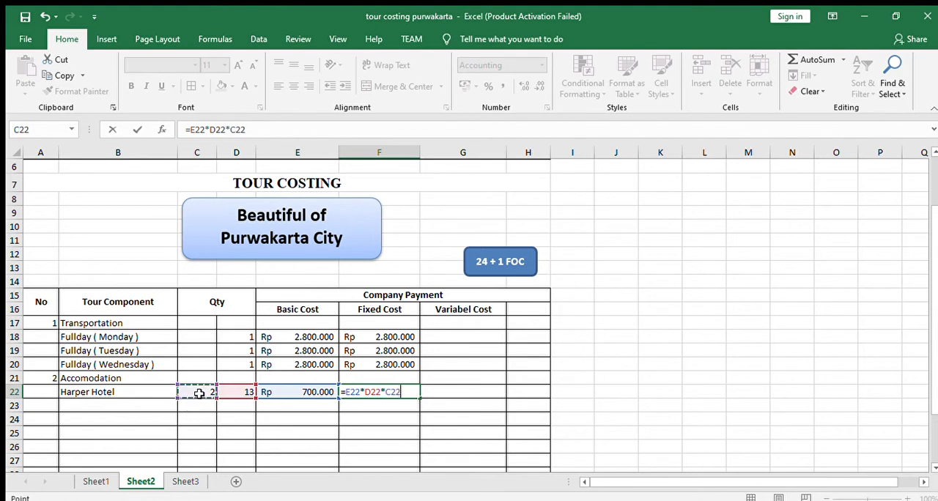
pyautogui.press('Return')
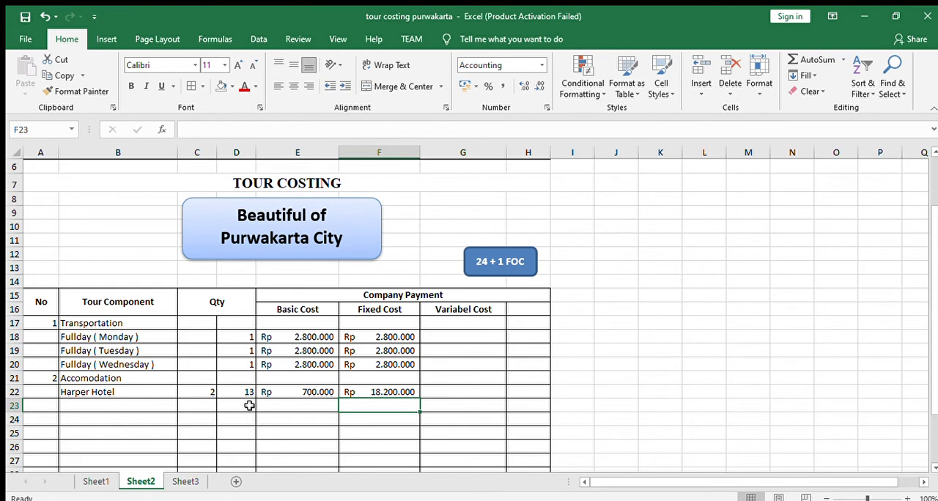
# - Following the component list on Sheet1, add number 3 in A23 and Meals in B23 of Sheet2
pyautogui.click(56, 409)
pyautogui.write('3')
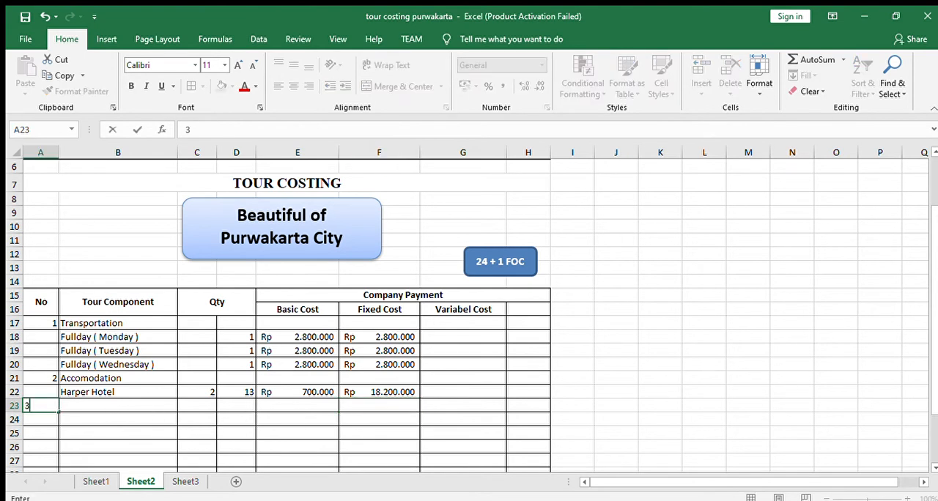
pyautogui.click(96, 482)
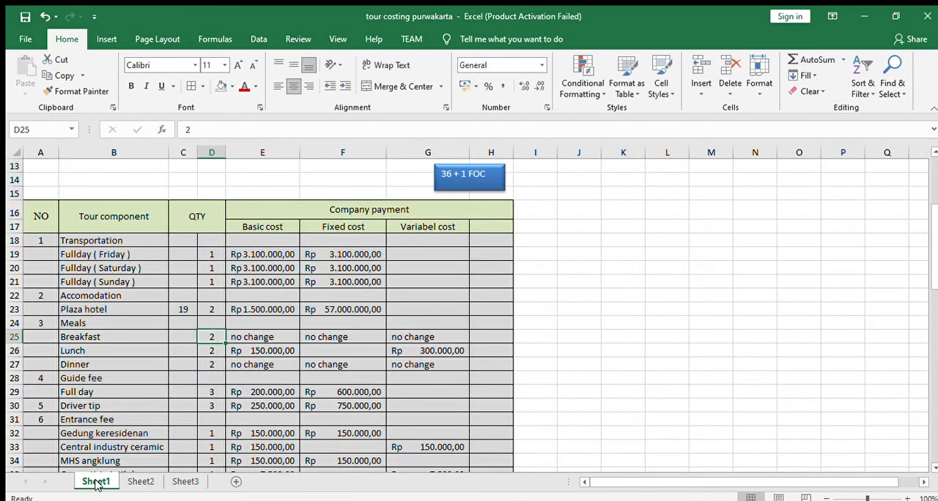
pyautogui.click(139, 482)
pyautogui.click(125, 405)
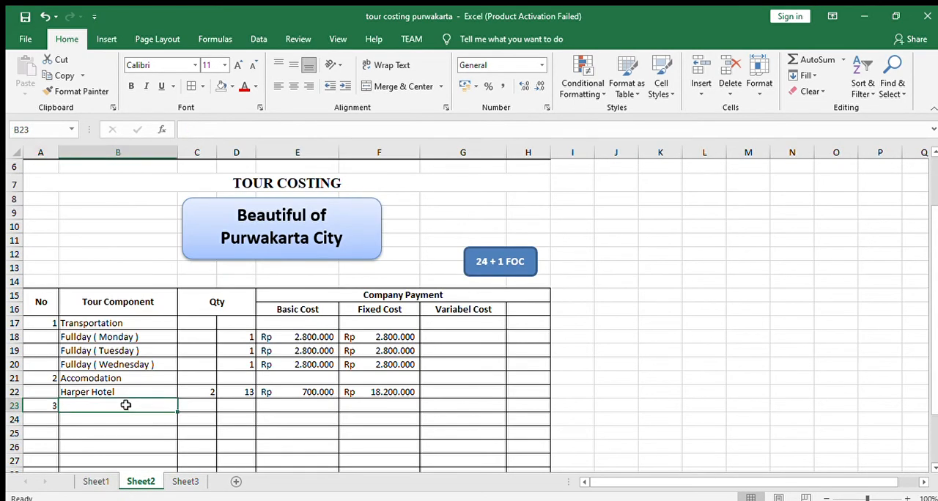
pyautogui.write('Meals')
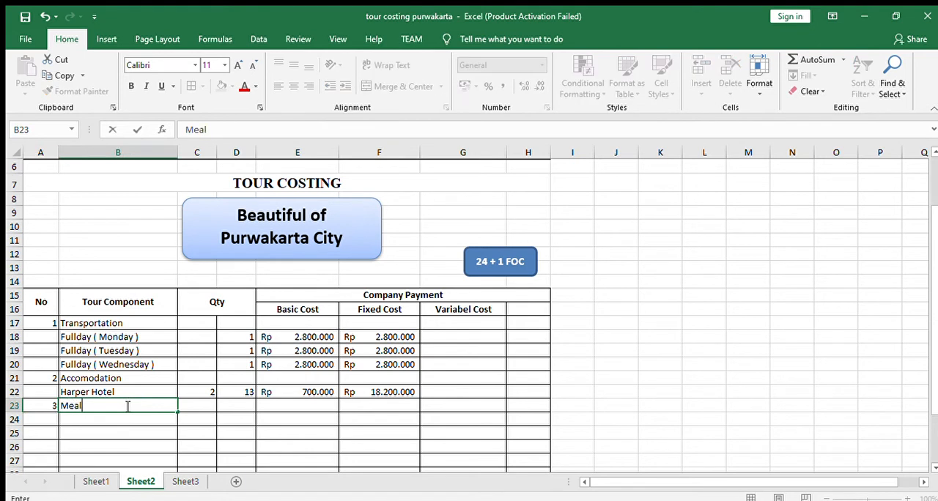
# - List Breakfast, Lunch and Dinner under Meals in B24:B26
pyautogui.write('Lunch')
pyautogui.press('Return')
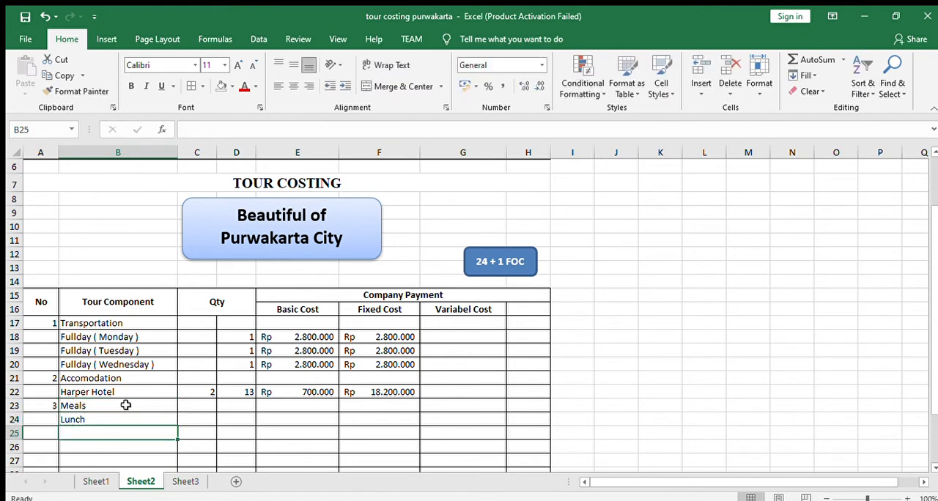
pyautogui.press('Up')
pyautogui.write('Bre')
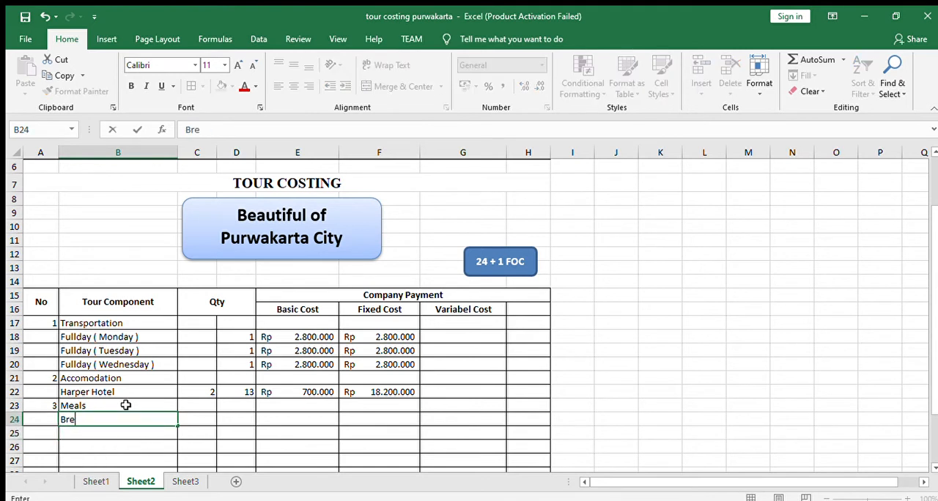
pyautogui.write('akfast')
pyautogui.press('Return')
pyautogui.write('Lunch')
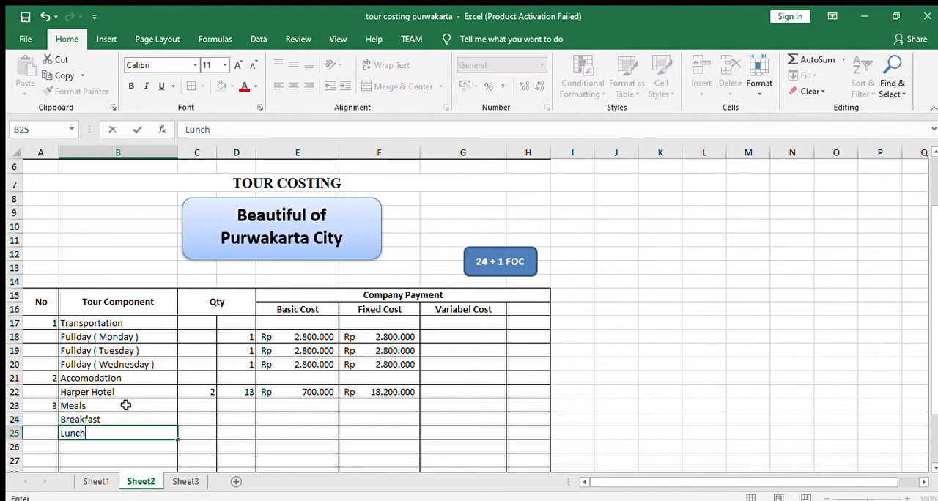
pyautogui.press('Return')
pyautogui.write('Dinner')
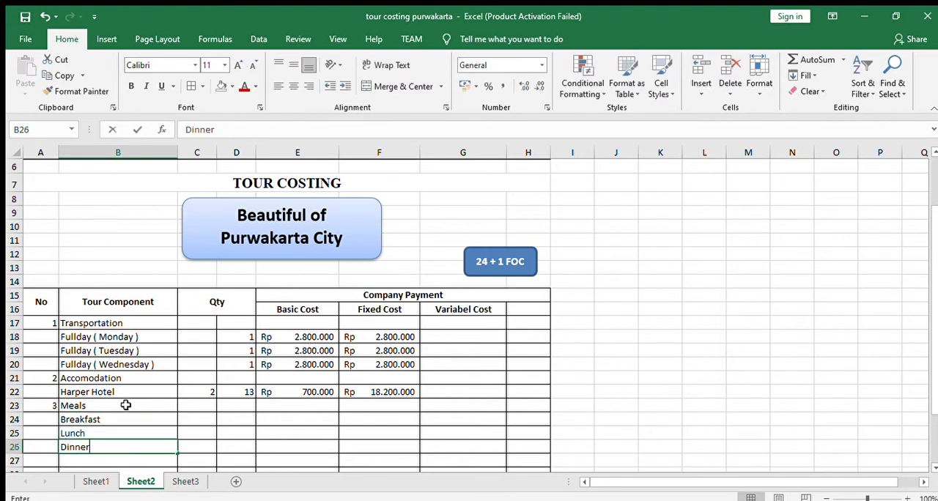
pyautogui.press('Return')
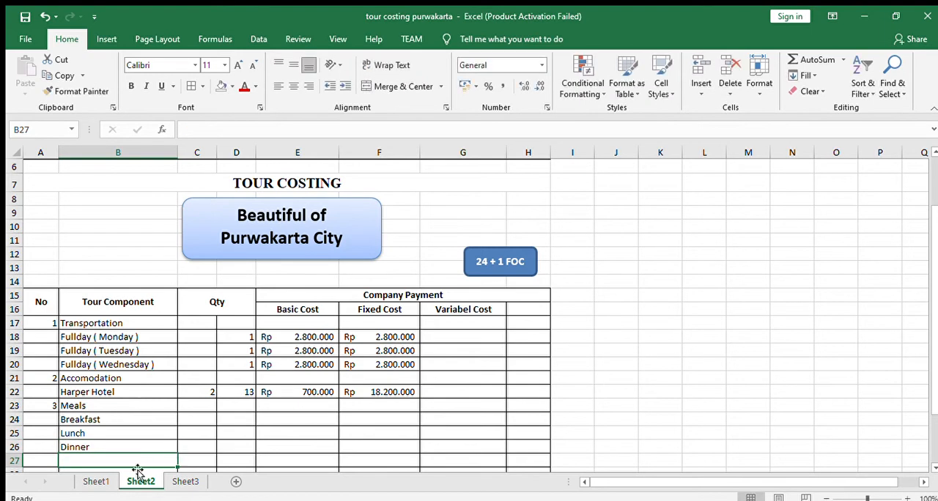
# - Consult the meals rows on Sheet1 and enter the quantities 2, 3 and 2 for Breakfast, Lunch and Dinner in C24:C26 of Sheet2
pyautogui.click(108, 483)
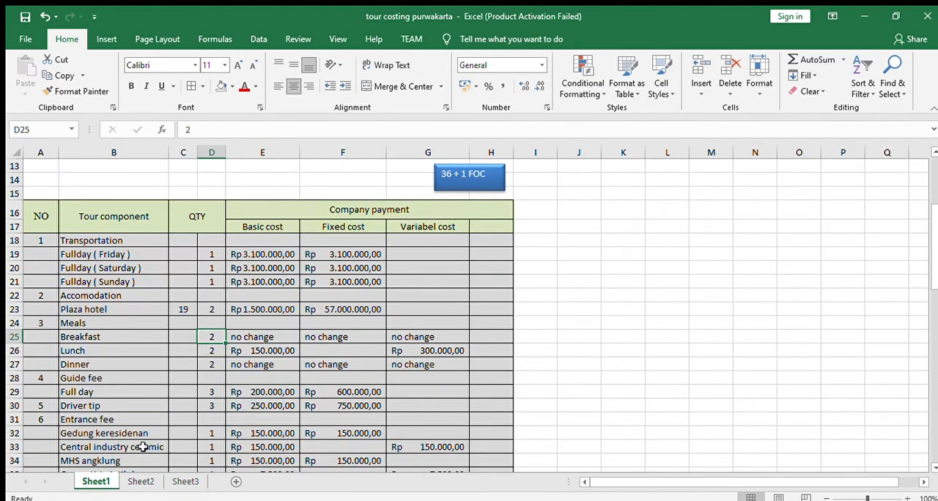
pyautogui.click(134, 483)
pyautogui.scroll(-2, 175, 401)
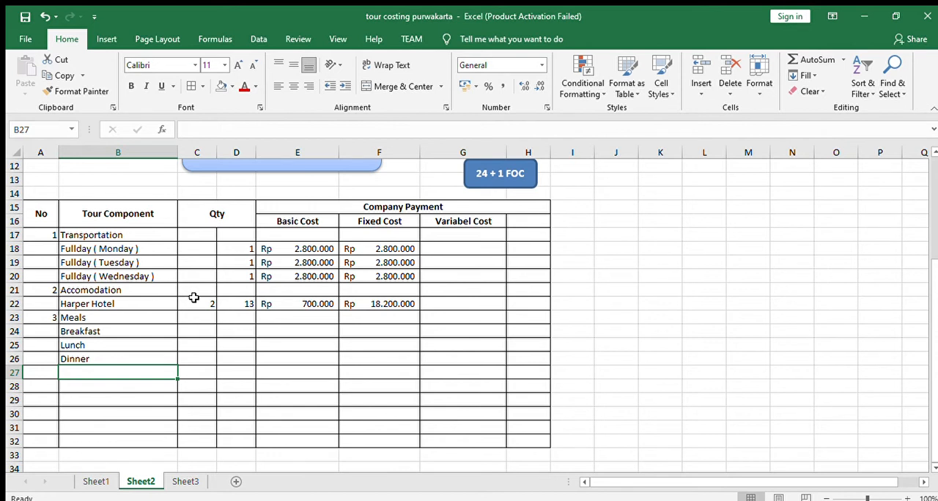
pyautogui.click(234, 329)
pyautogui.click(209, 328)
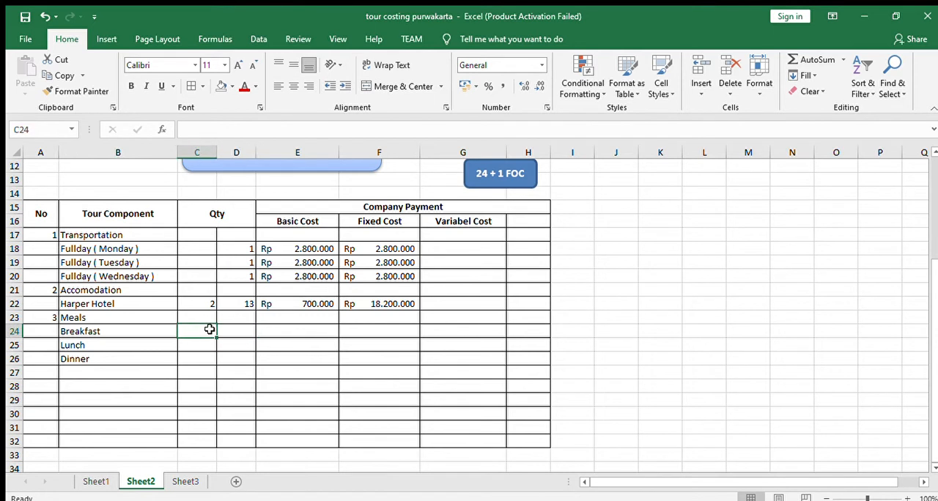
pyautogui.write('2')
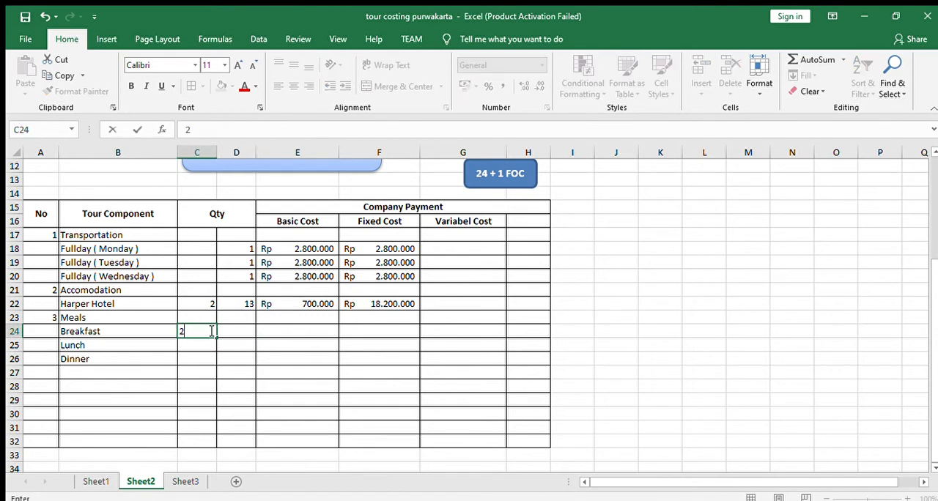
pyautogui.click(198, 346)
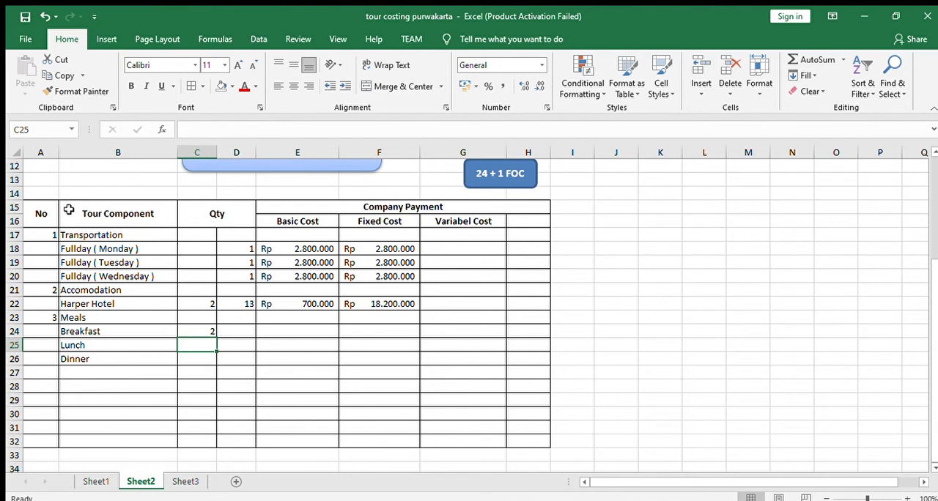
pyautogui.write('3')
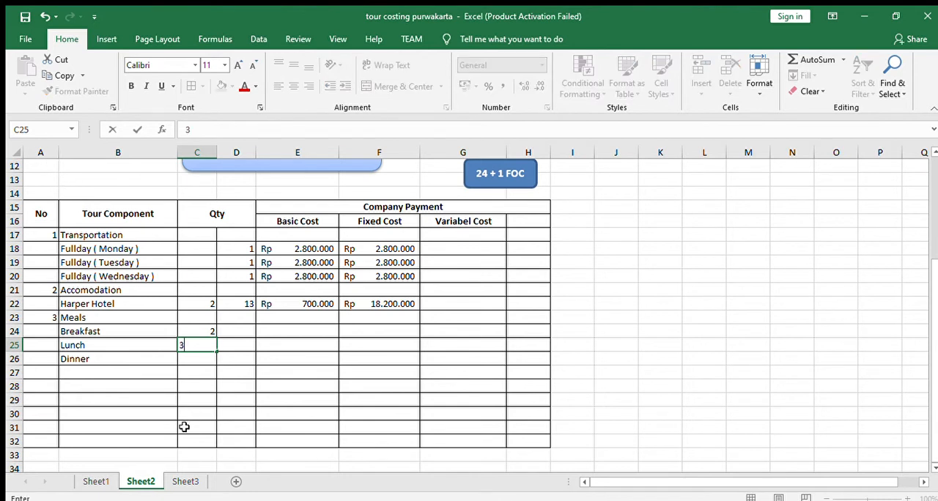
pyautogui.click(203, 359)
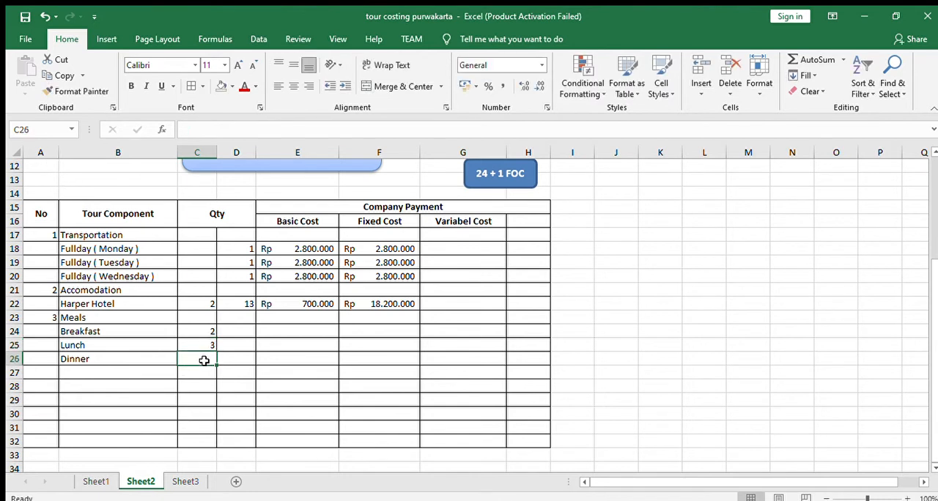
pyautogui.click(94, 481)
pyautogui.click(128, 481)
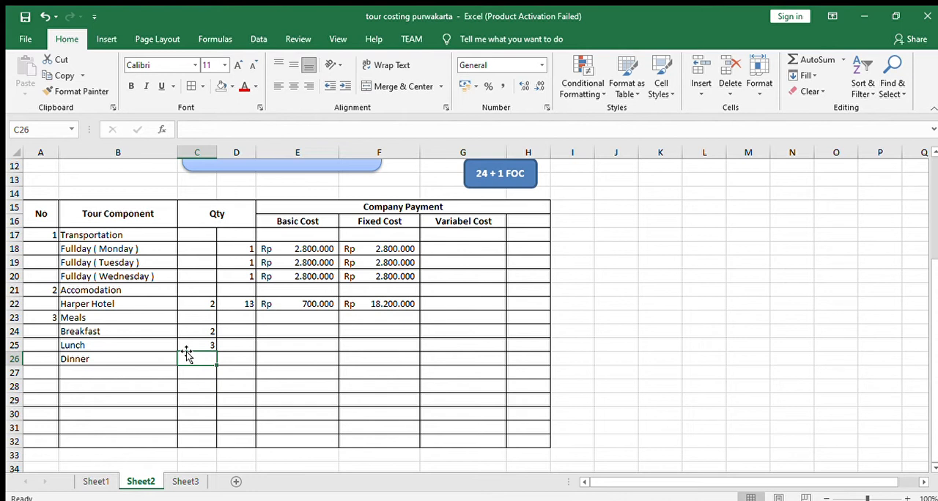
pyautogui.write('2')
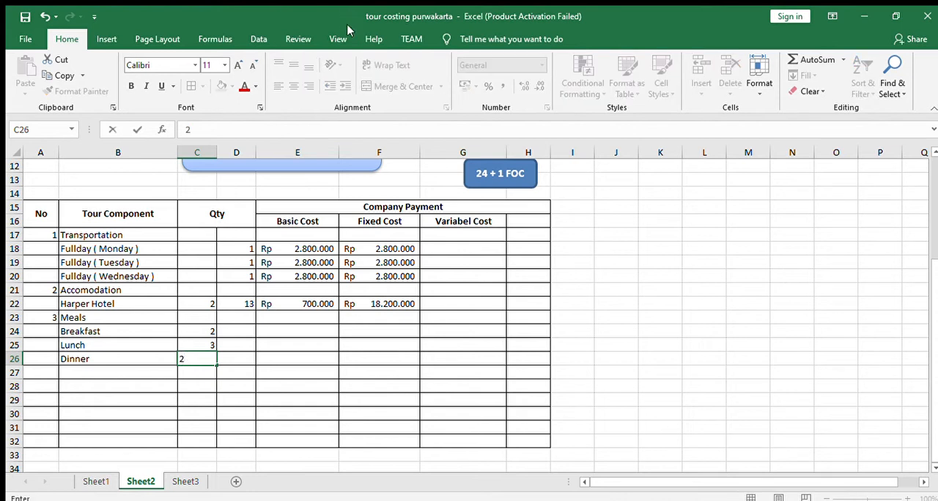
pyautogui.click(264, 360)
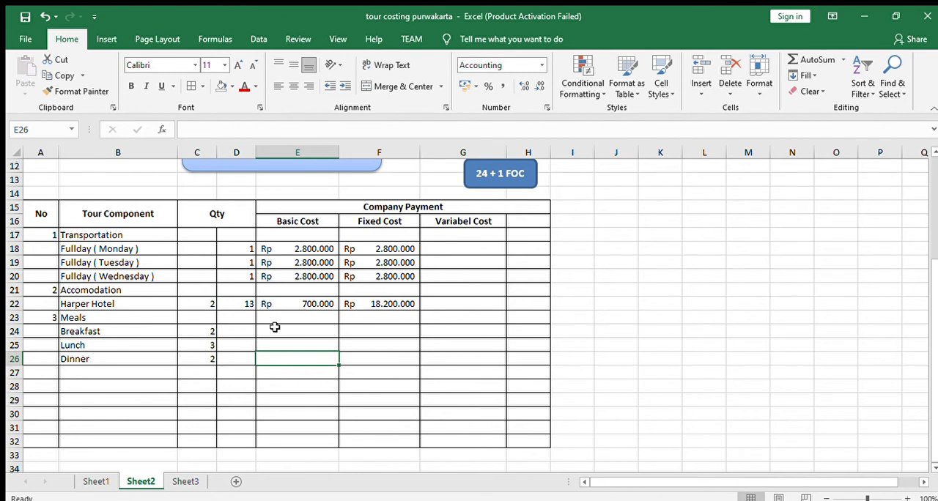
# - Enter No change as Breakfast's basic cost in E24
pyautogui.click(274, 328)
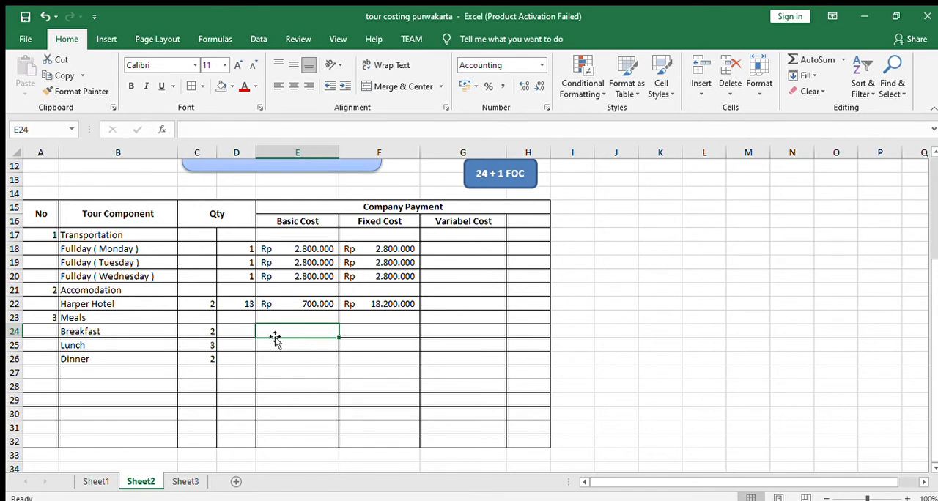
pyautogui.write('No chan')
pyautogui.write('c')
pyautogui.write('ge')
pyautogui.click(388, 329)
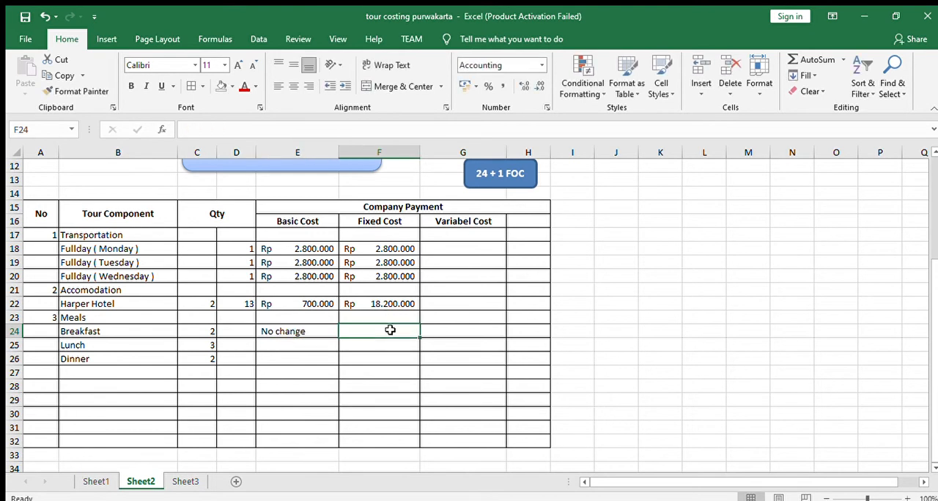
# - Copy the No change entry from E24 into Breakfast's fixed and variable cost cells F24 and G24
pyautogui.click(316, 331)
pyautogui.hotkey('ctrl', 'c')
pyautogui.click(364, 338)
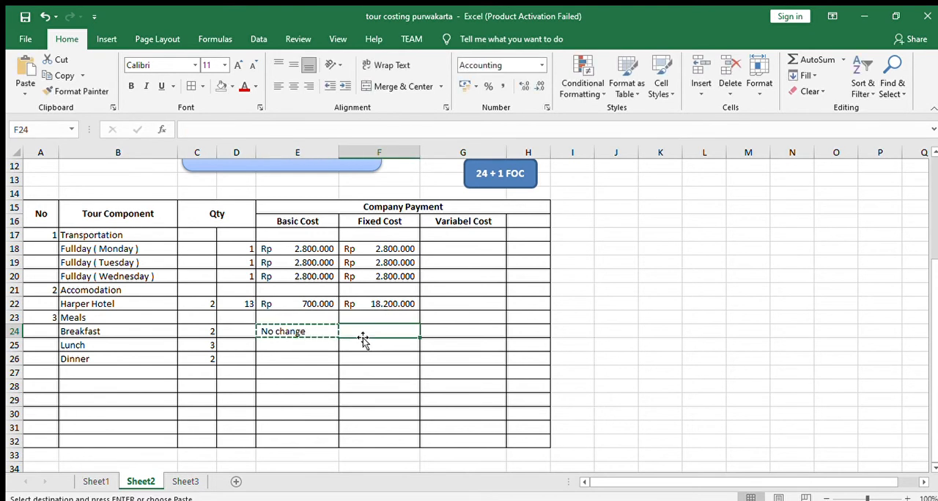
pyautogui.hotkey('ctrl', 'v')
pyautogui.click(433, 329)
pyautogui.hotkey('ctrl', 'v')
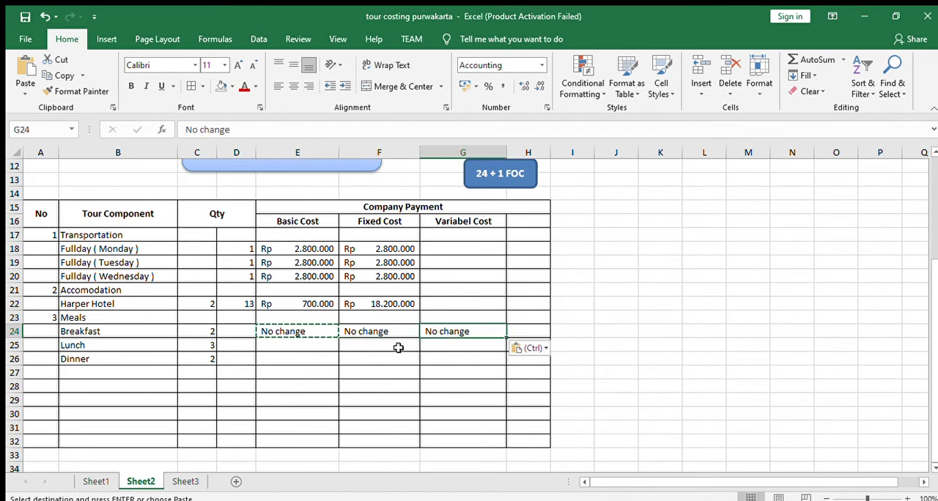
# - Enter 108000 as Lunch's basic cost in E25
pyautogui.click(310, 343)
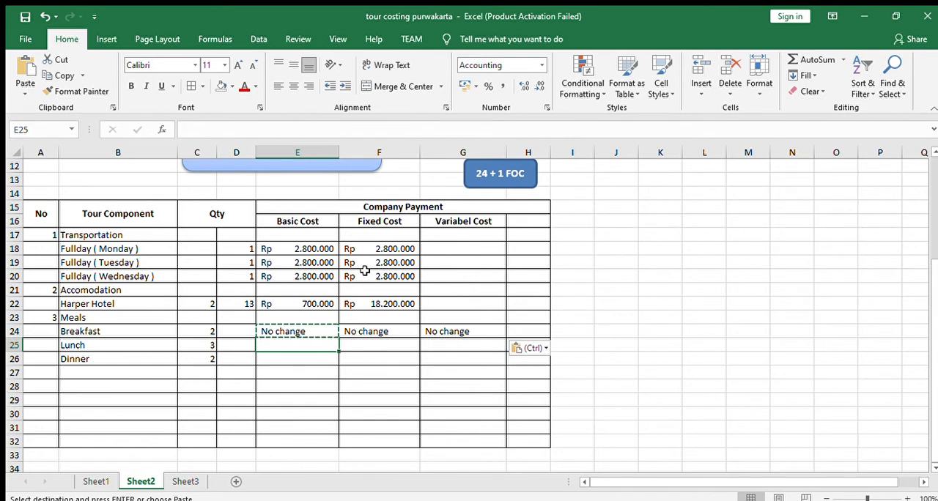
pyautogui.click(317, 362)
pyautogui.doubleClick(315, 362)
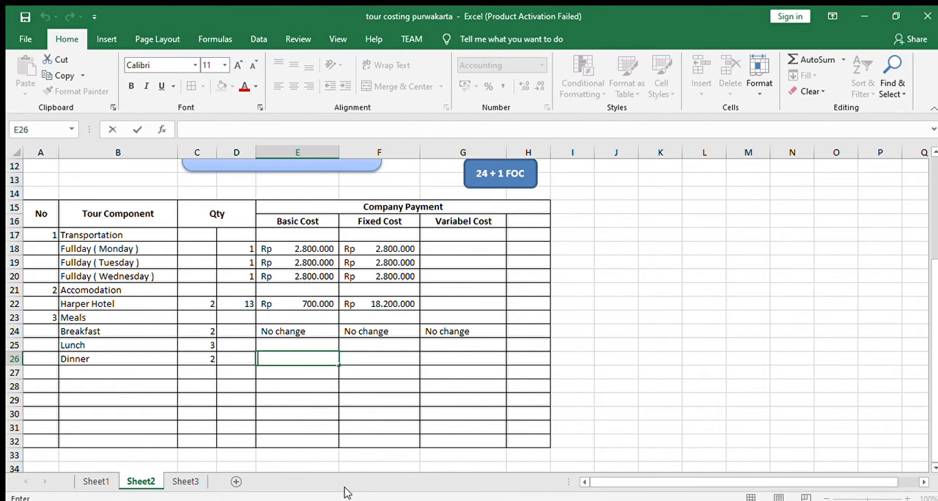
pyautogui.click(296, 345)
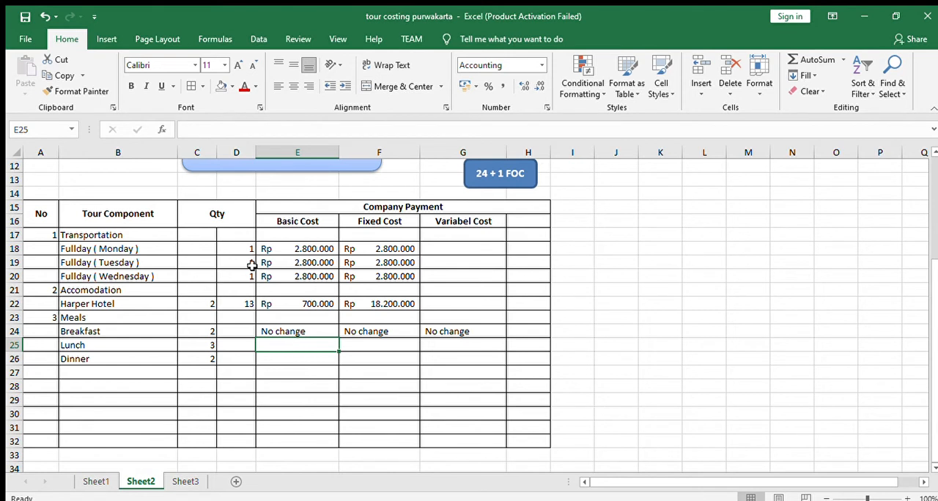
pyautogui.write('108')
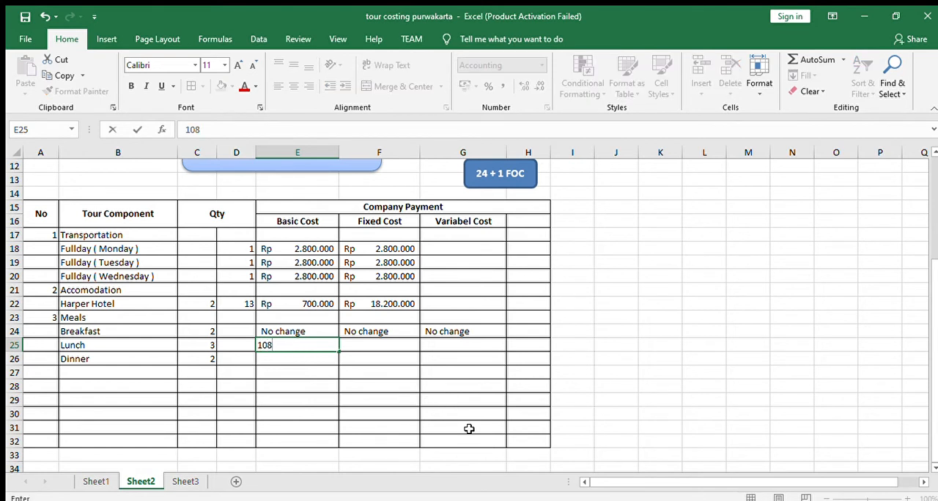
pyautogui.write('.000')
pyautogui.press('Return')
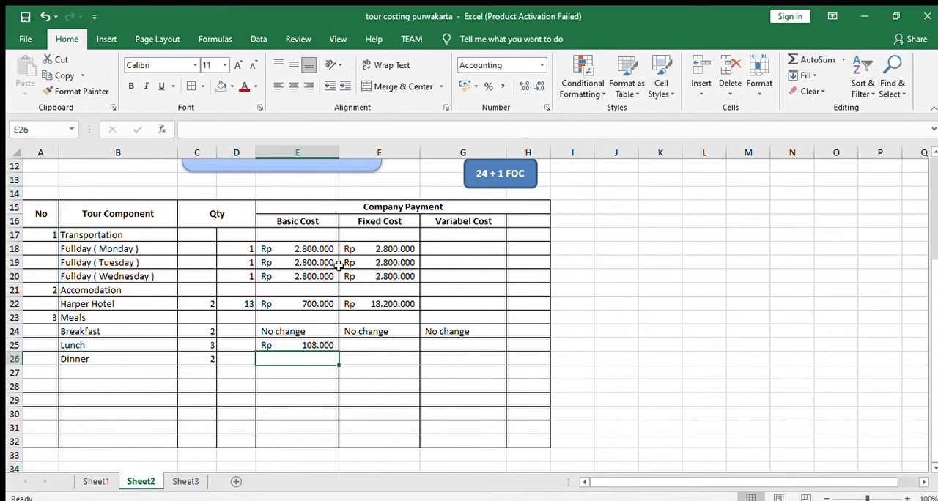
# - Enter 108000 as Lunch's variable cost in G25
pyautogui.click(460, 350)
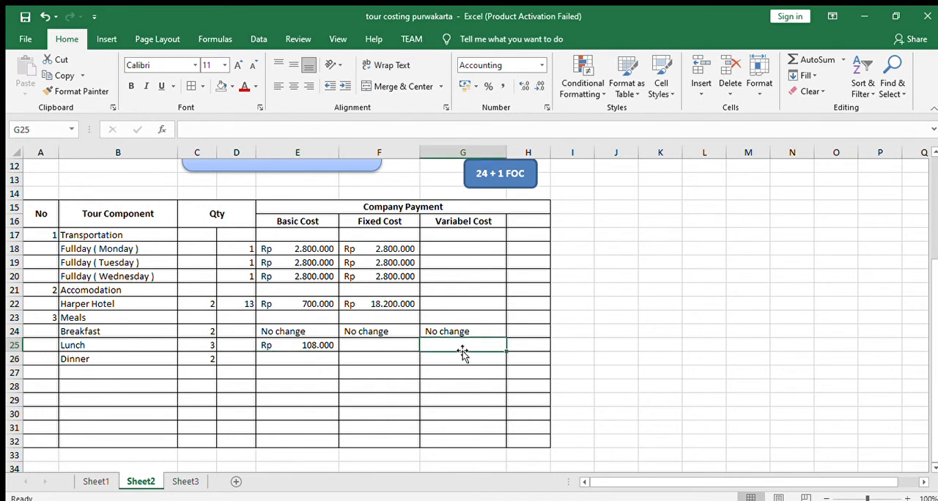
pyautogui.write('108000')
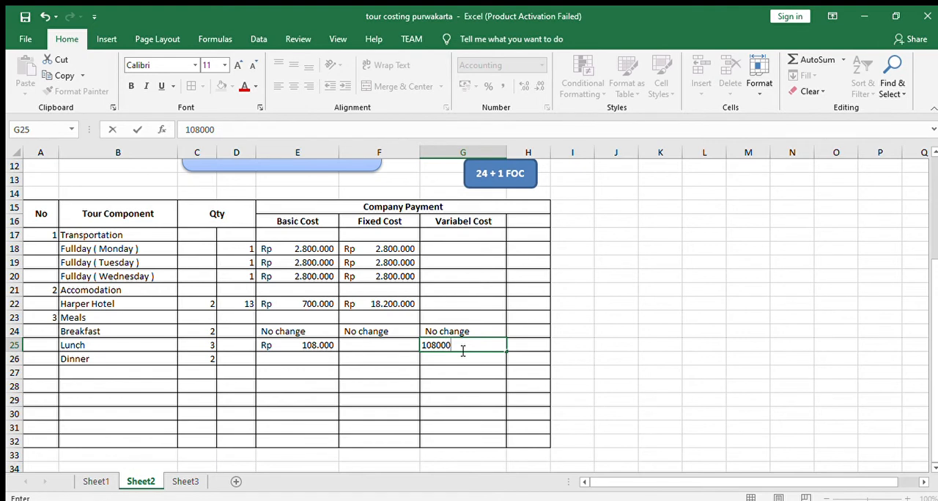
pyautogui.press('Return')
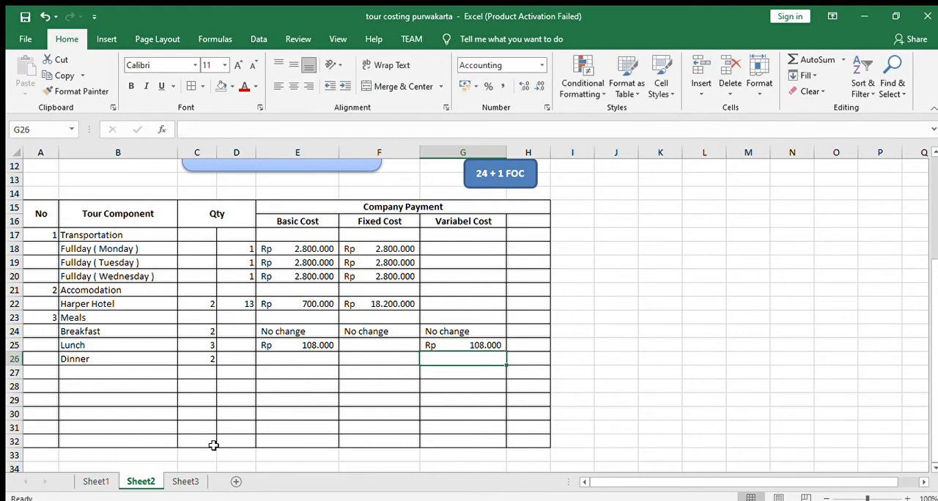
# - Check the meals quantities on Sheet1 and enter 25 in D24:D26 of Sheet2 for Breakfast, Lunch and Dinner
pyautogui.click(109, 481)
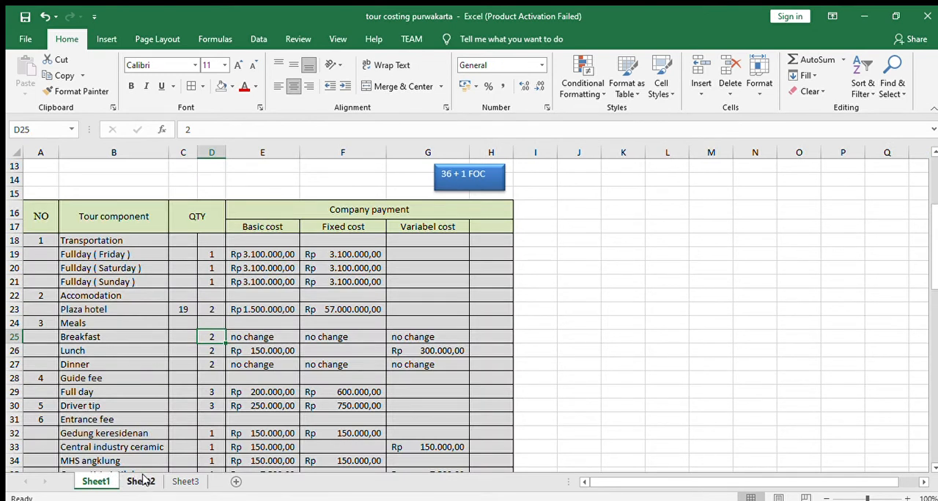
pyautogui.click(141, 480)
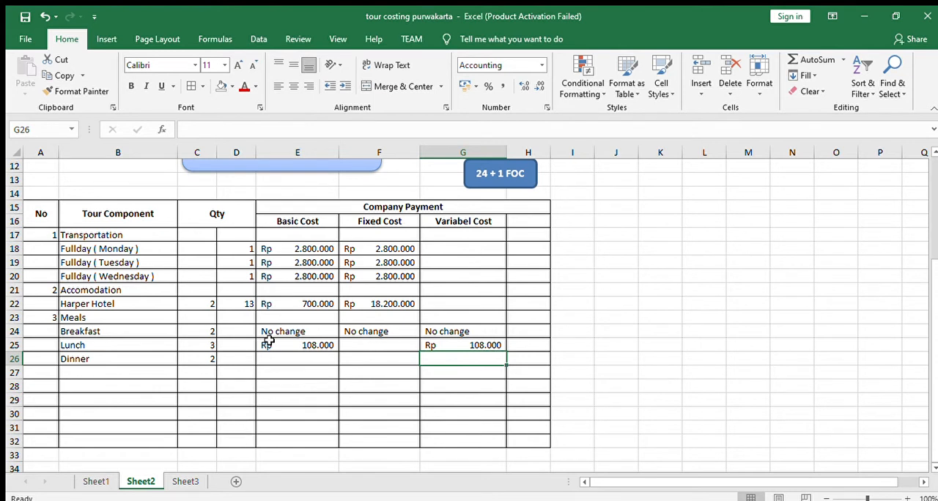
pyautogui.click(230, 333)
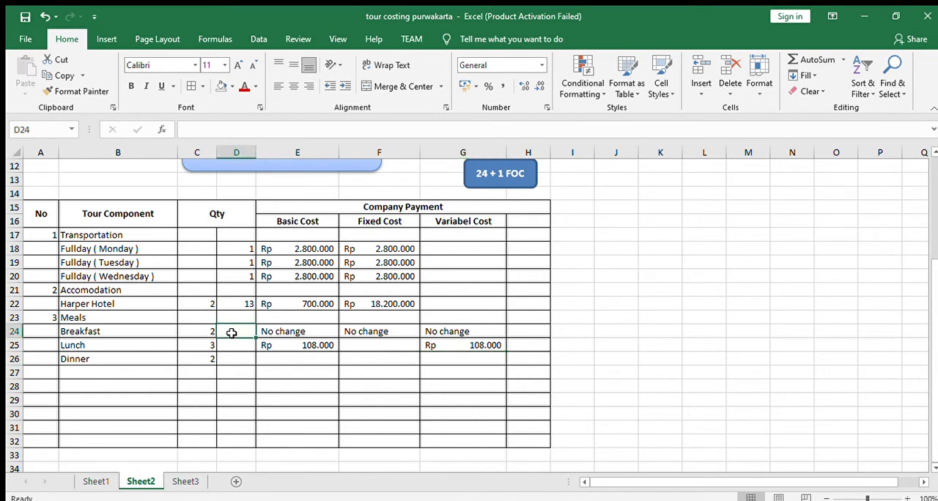
pyautogui.write('25')
pyautogui.click(234, 347)
pyautogui.write('25')
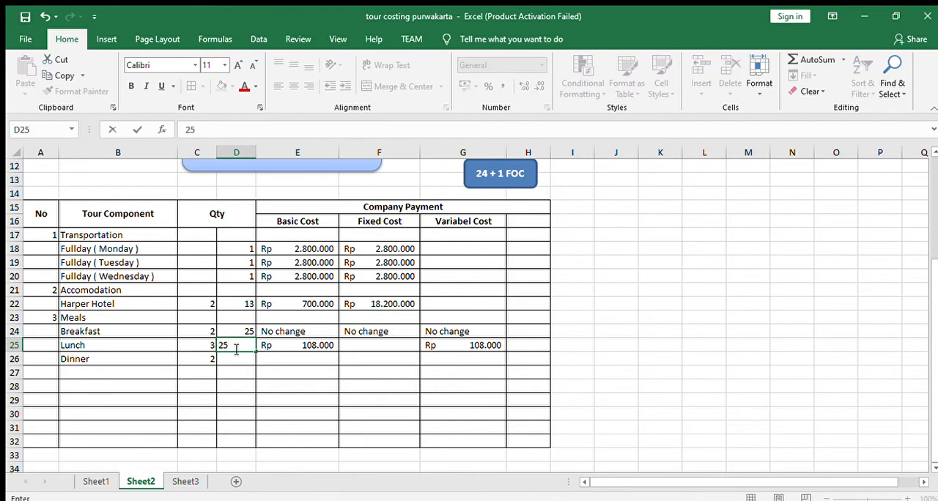
pyautogui.click(243, 365)
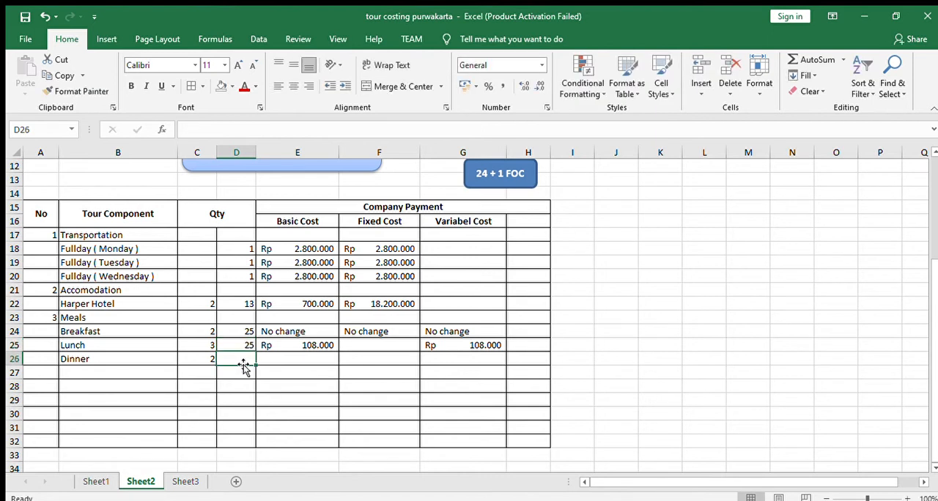
pyautogui.write('25')
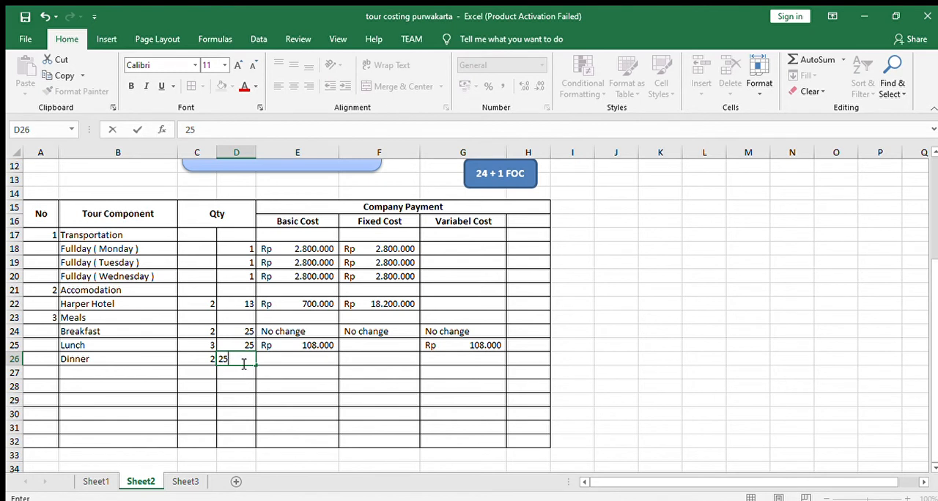
pyautogui.click(263, 362)
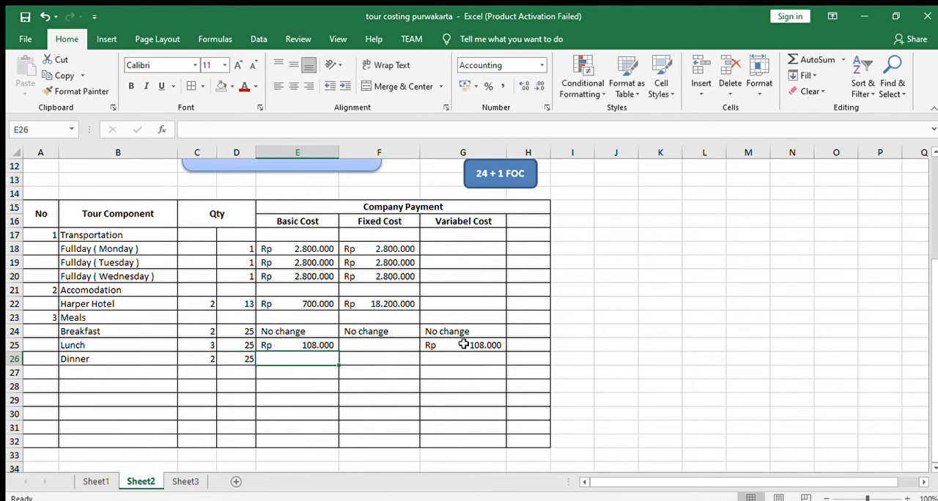
# - Replace Lunch's variable cost in G25 with the formula =E25*D25*C25
pyautogui.click(463, 344)
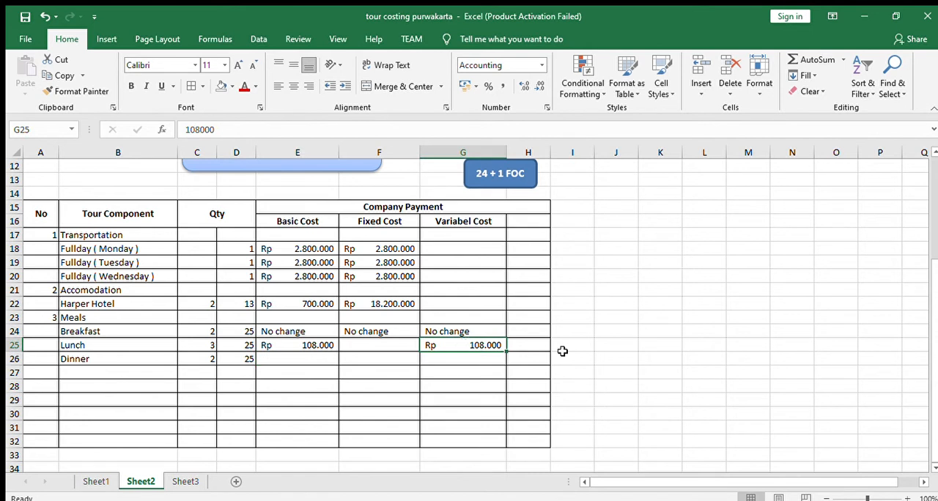
pyautogui.press('Delete')
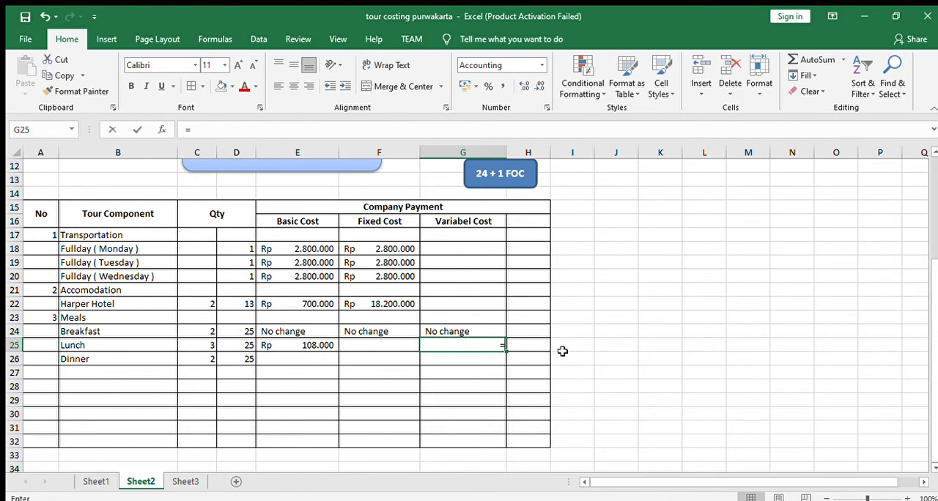
pyautogui.write('=')
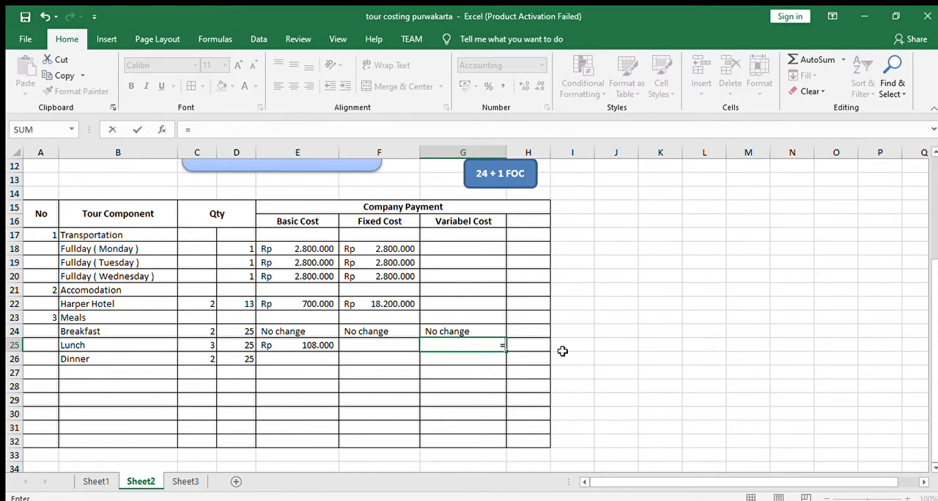
pyautogui.click(279, 350)
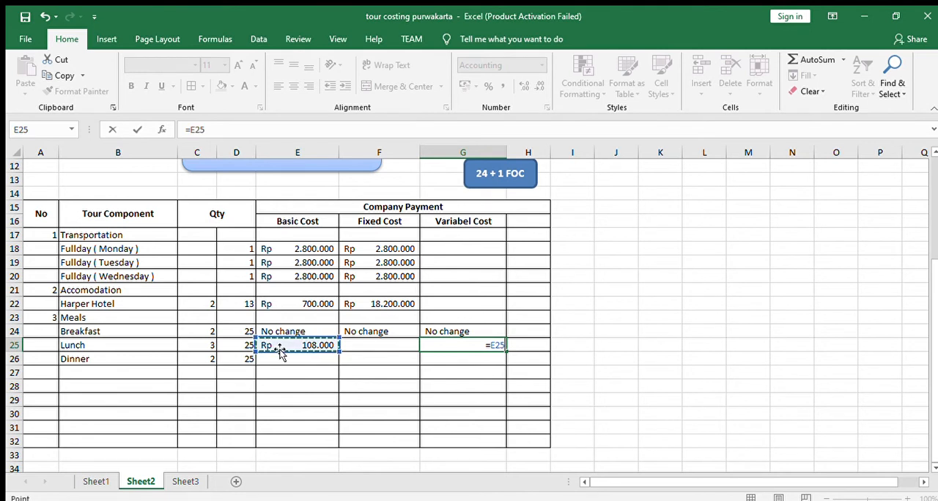
pyautogui.write('*')
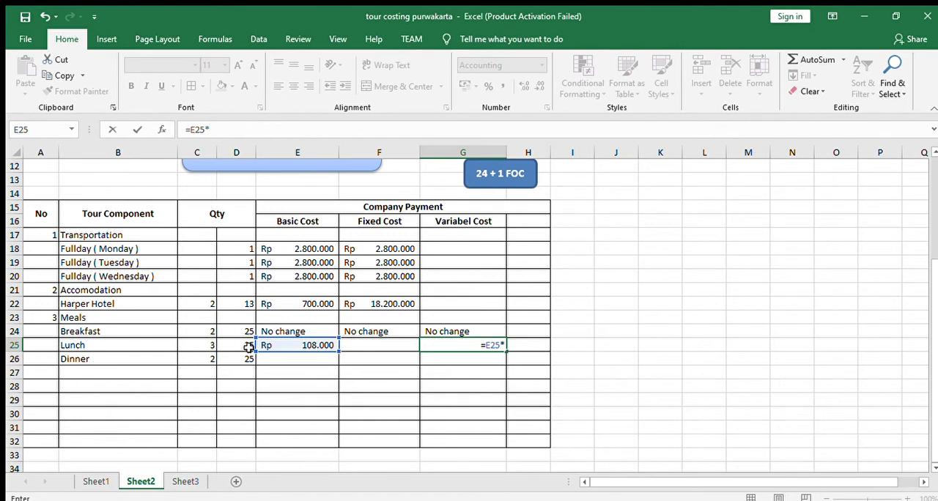
pyautogui.click(247, 350)
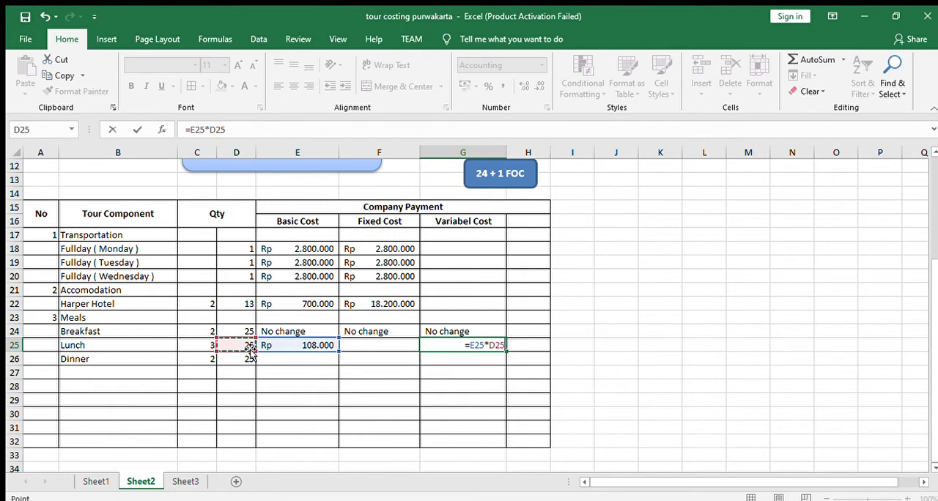
pyautogui.write('*')
pyautogui.click(195, 345)
pyautogui.press('Return')
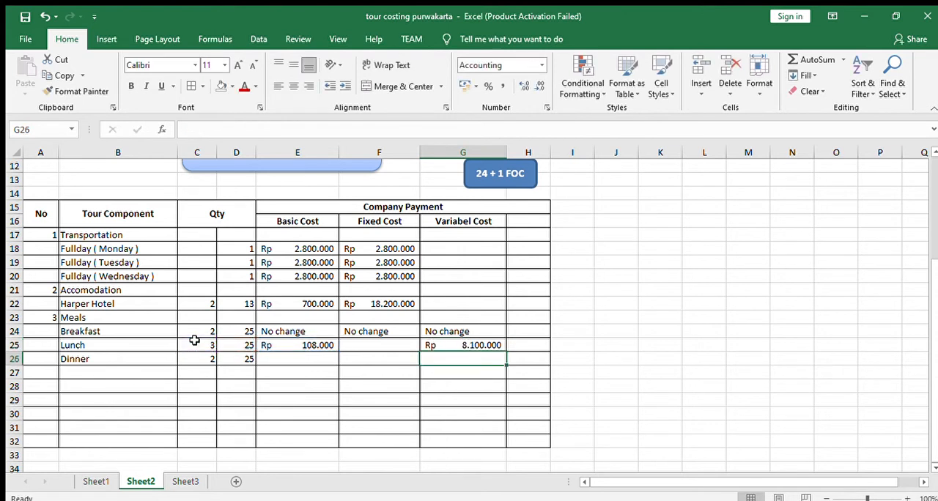
# - Enter 135000 as Dinner's basic cost in E26
pyautogui.click(479, 344)
pyautogui.click(480, 357)
pyautogui.click(279, 356)
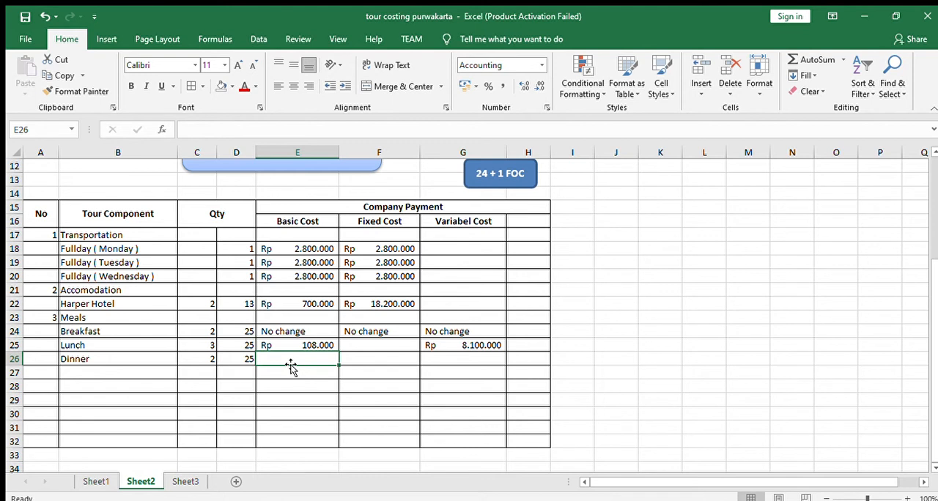
pyautogui.write('135')
pyautogui.write('000')
pyautogui.press('Return')
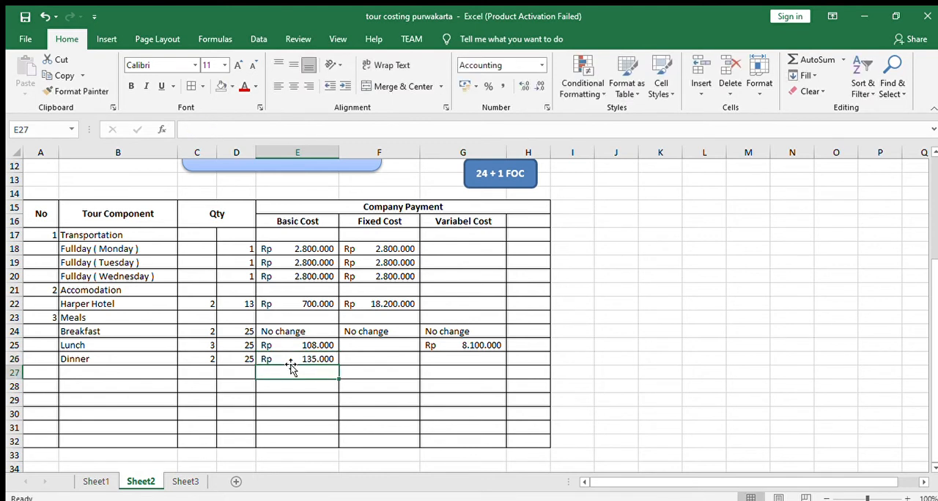
# - Fill Lunch's variable cost formula from G25 down to Dinner's cell G26
pyautogui.click(452, 347)
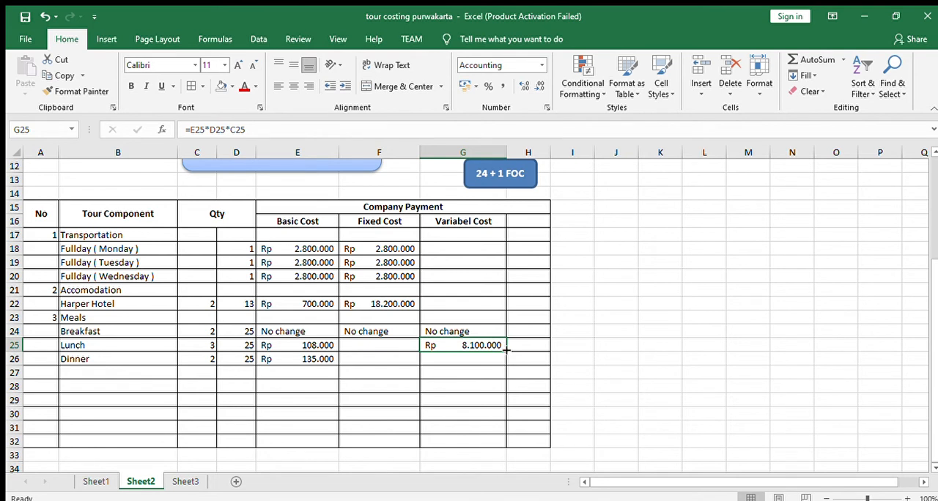
pyautogui.moveTo(504, 350); pyautogui.dragTo(506, 361)
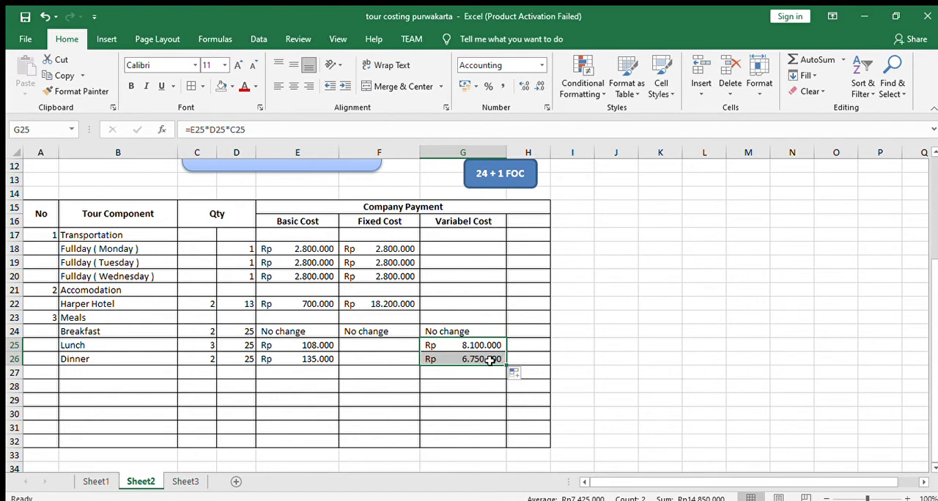
pyautogui.click(398, 372)
# - Number row 27 as component 4 and, following Sheet1, label it Guide Fee in B27
pyautogui.click(48, 372)
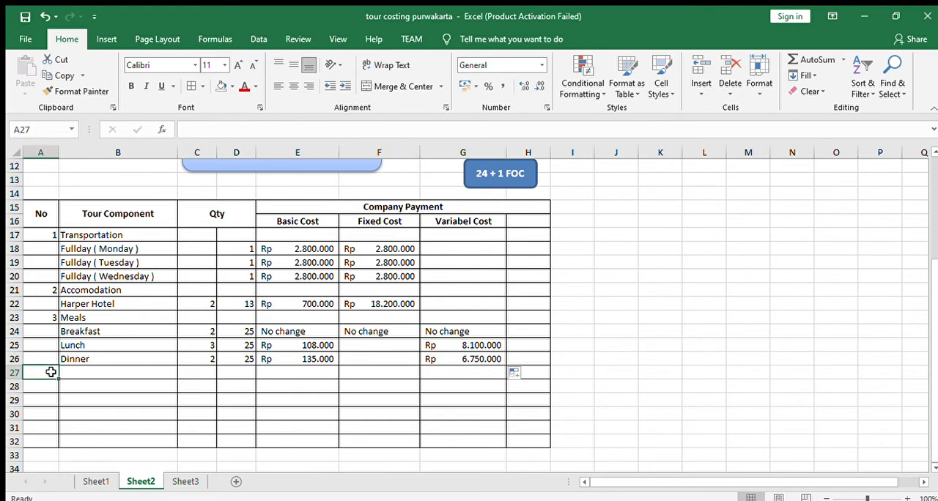
pyautogui.write('4')
pyautogui.press('Tab')
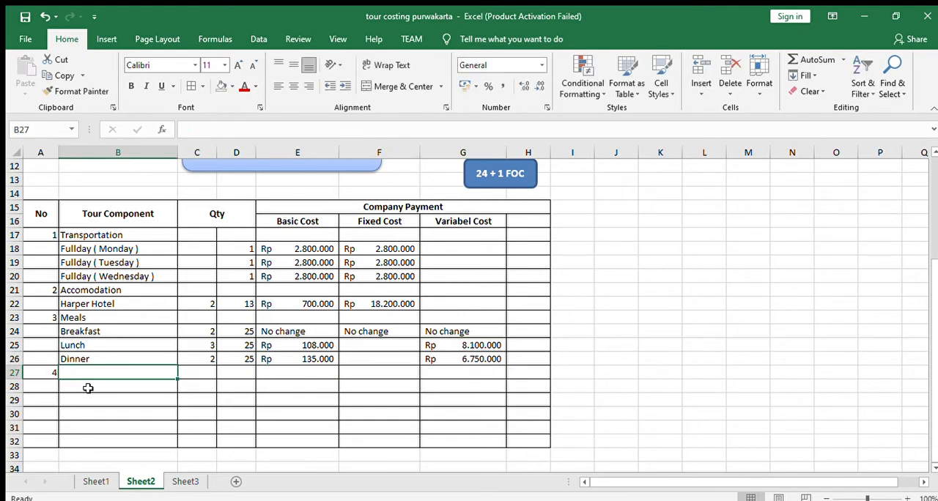
pyautogui.click(97, 485)
pyautogui.scroll(-1, 200, 392)
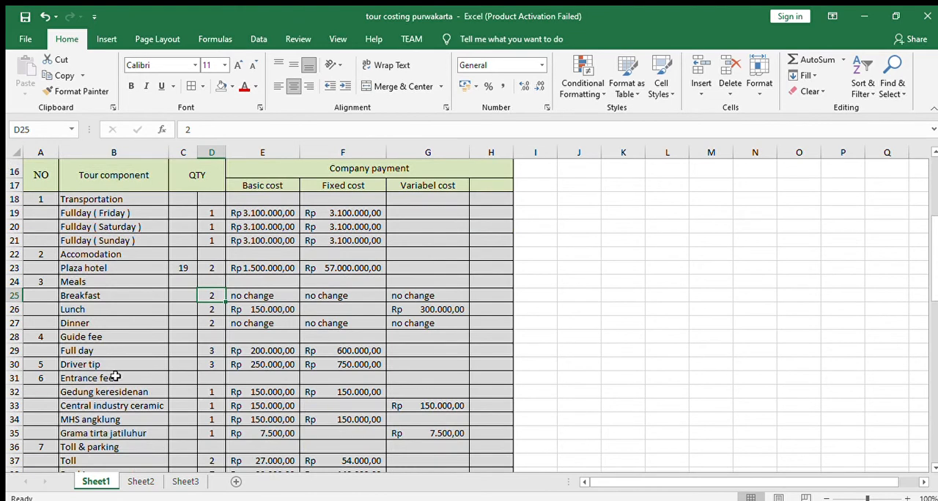
pyautogui.click(135, 484)
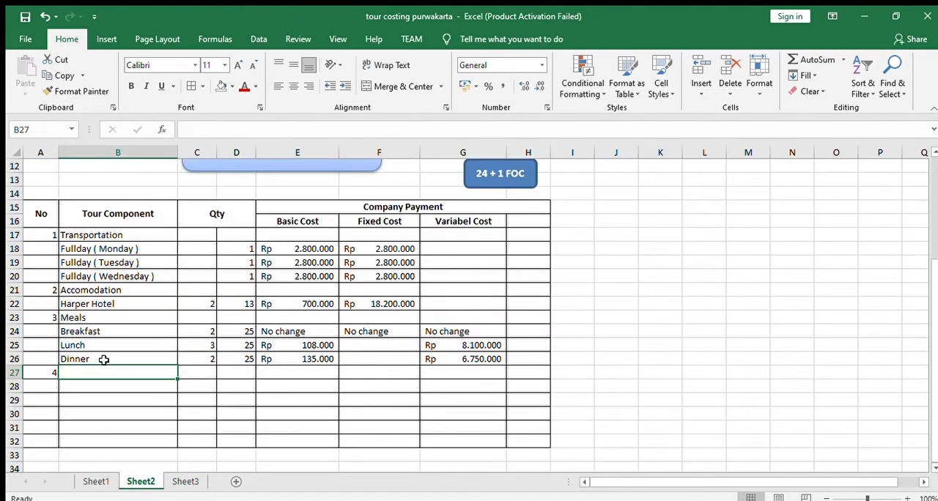
pyautogui.write('Guide Fee')
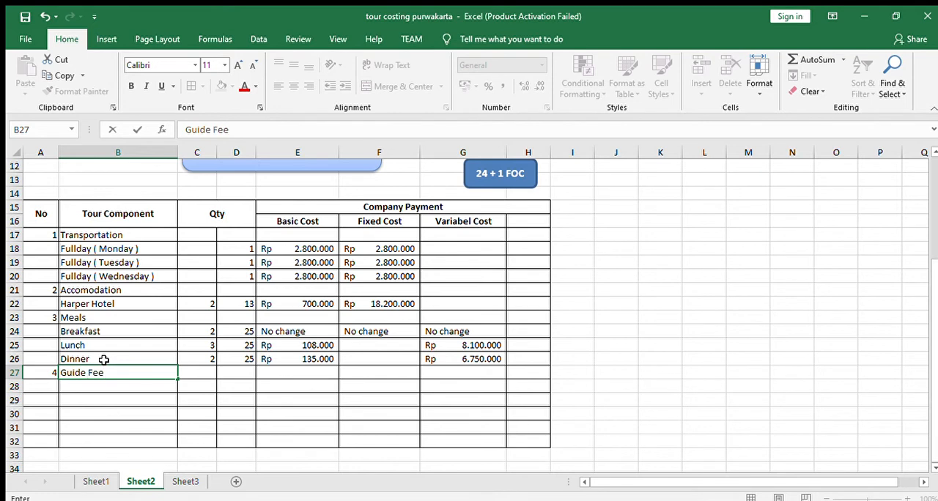
pyautogui.press('Tab')
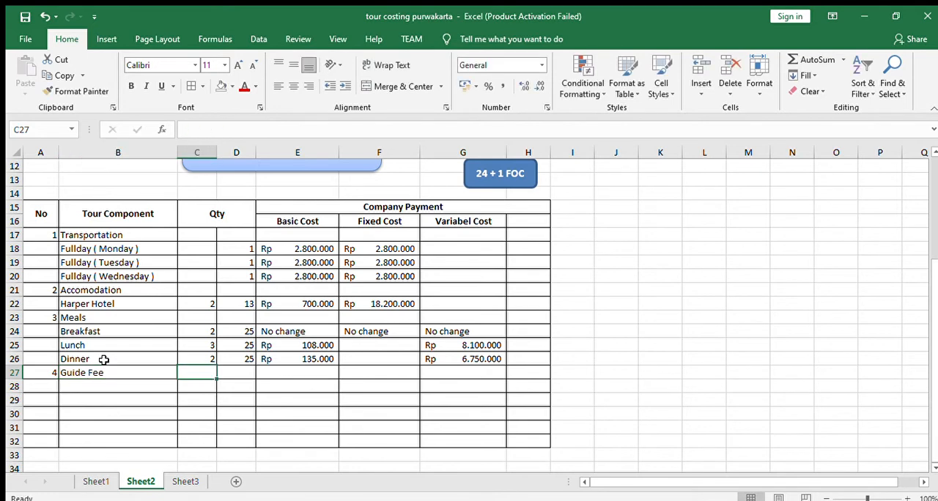
# - Consult the guide fee rows on Sheet1, and enter quantity 3 in D27 and basic cost 450000 in E27 for Guide Fee
pyautogui.click(96, 478)
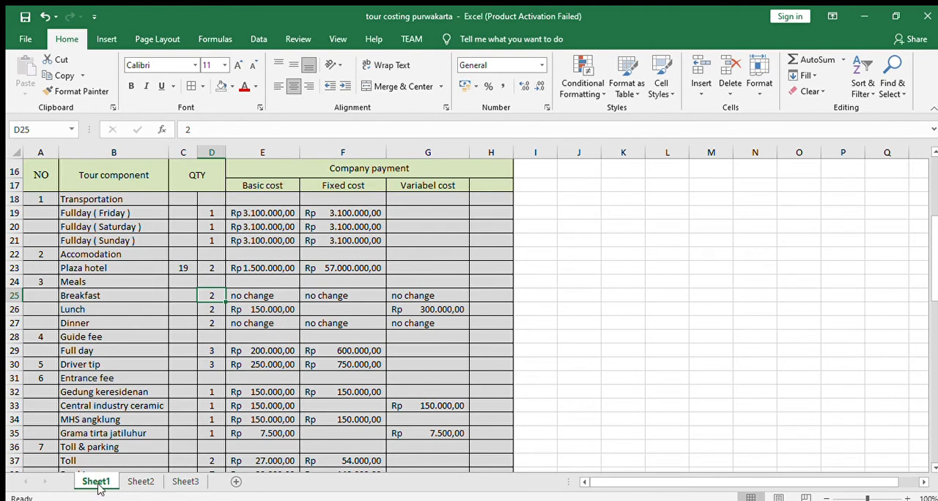
pyautogui.click(128, 479)
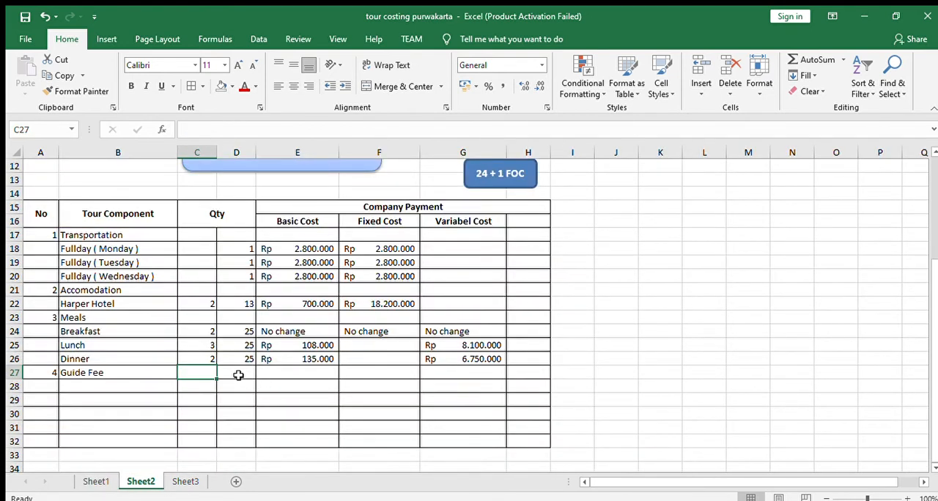
pyautogui.click(238, 375)
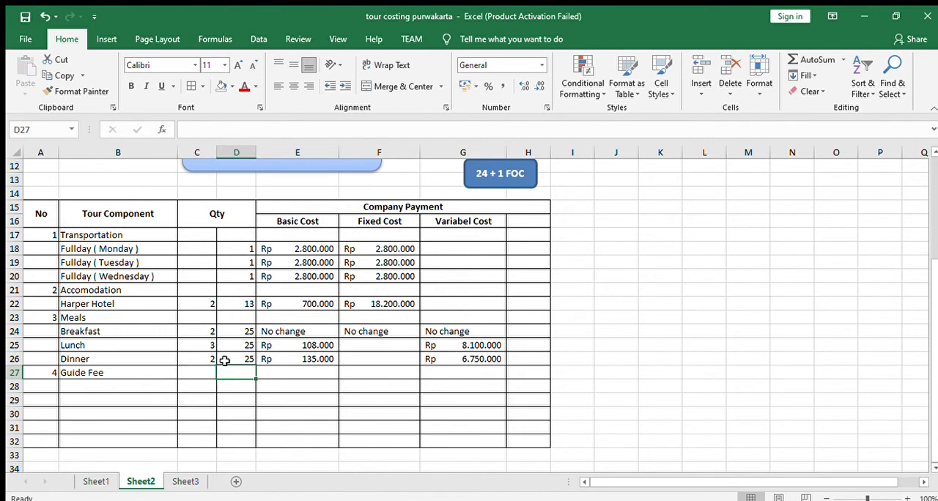
pyautogui.write('3')
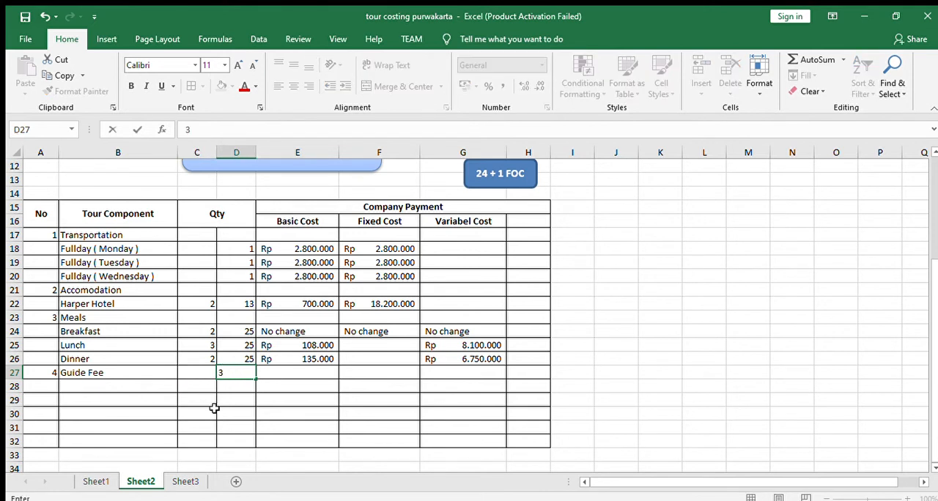
pyautogui.click(295, 374)
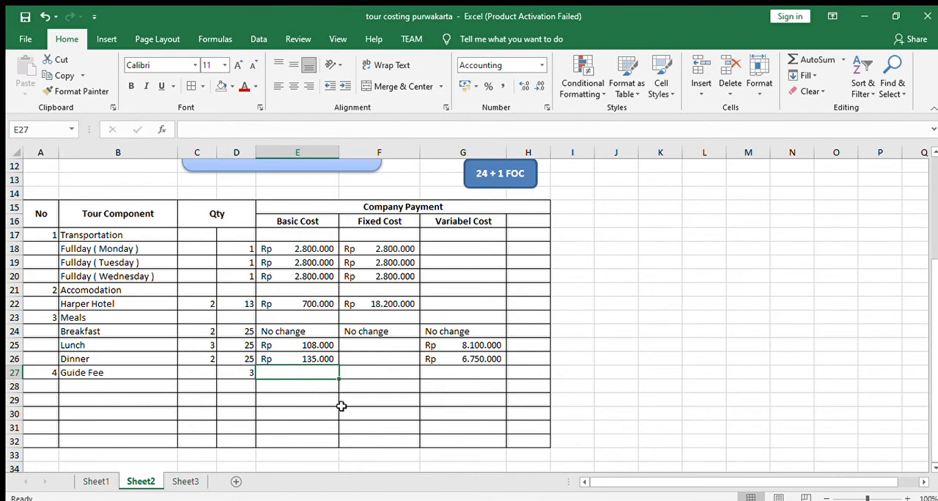
pyautogui.write('450.0000')
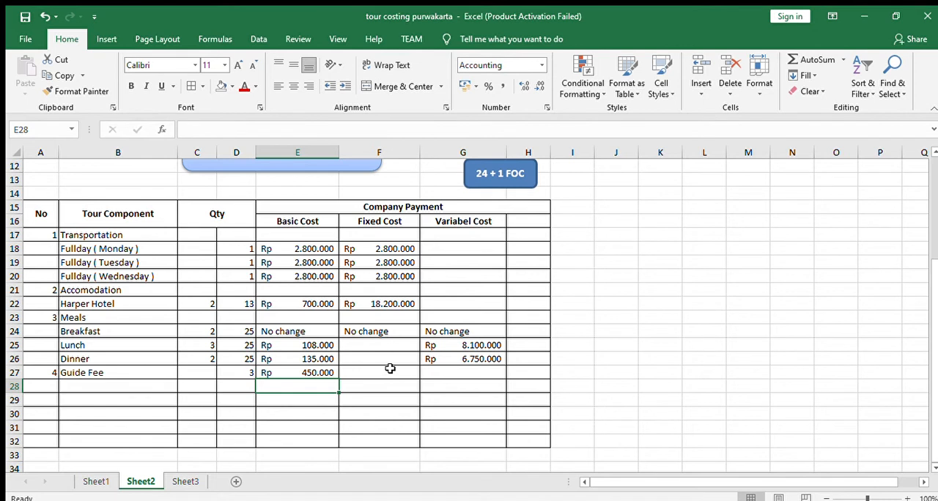
# - Enter the formula =E27*D27 in F27 for Guide Fee's fixed cost
pyautogui.click(389, 370)
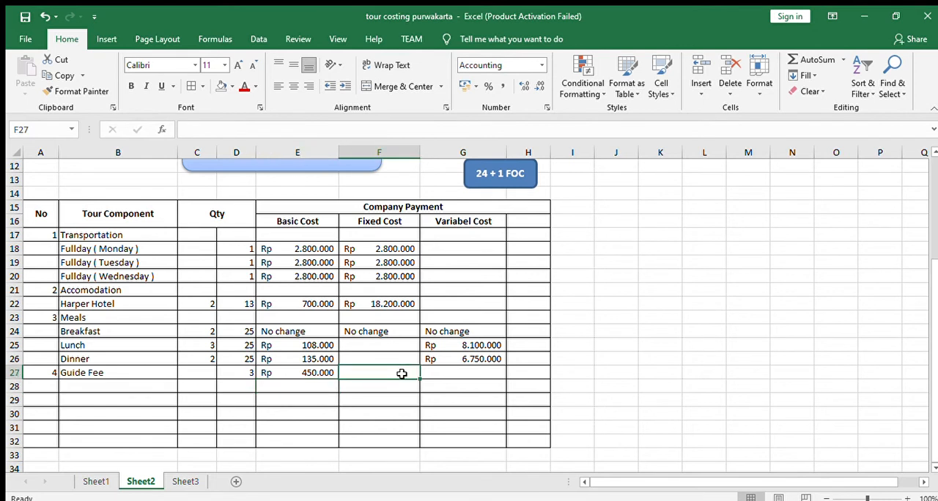
pyautogui.write('=')
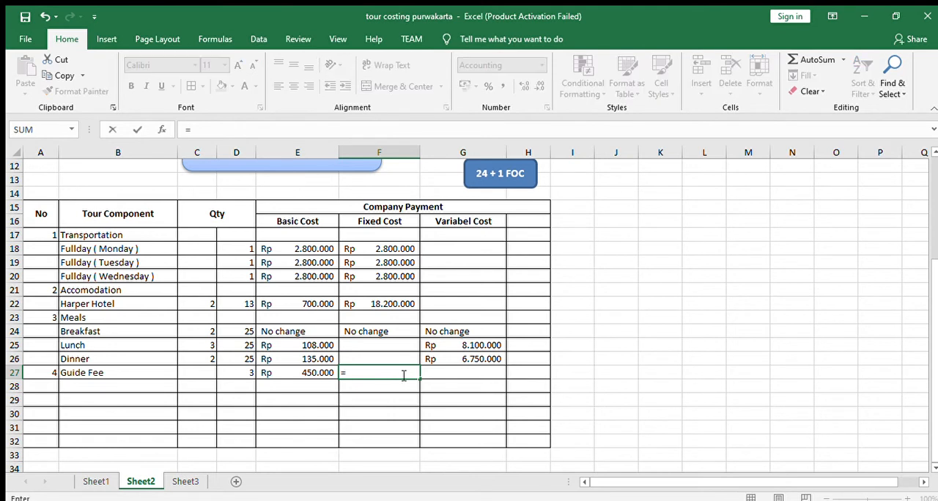
pyautogui.click(322, 372)
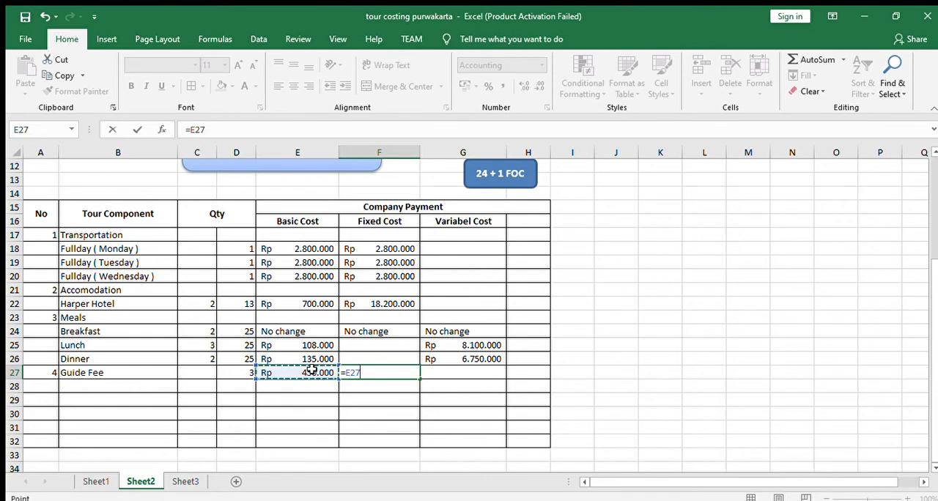
pyautogui.write('*')
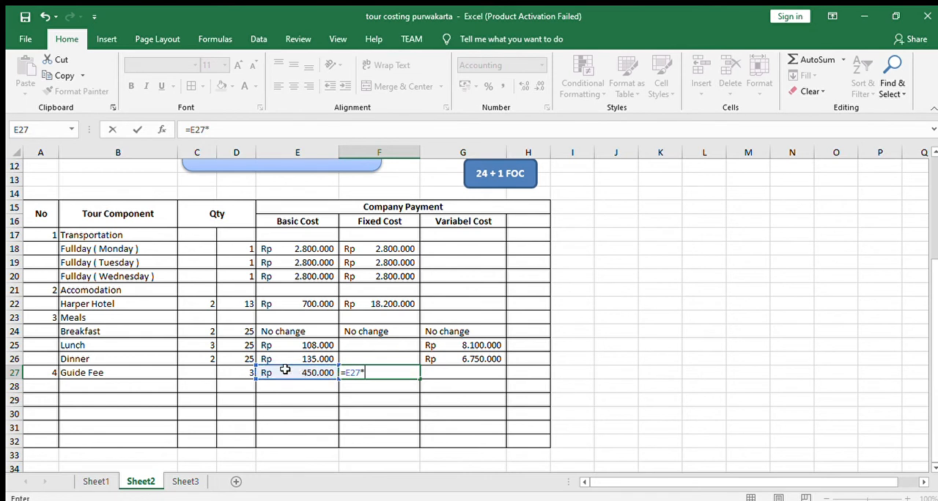
pyautogui.click(245, 374)
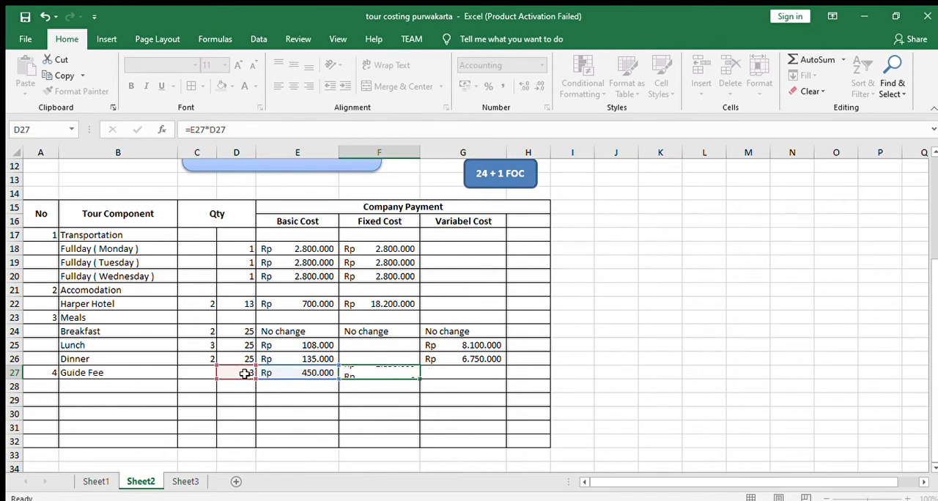
pyautogui.press('Return')
# - Enter 1 in C27 as Guide Fee's first quantity and check the fixed cost formula in F27
pyautogui.click(204, 374)
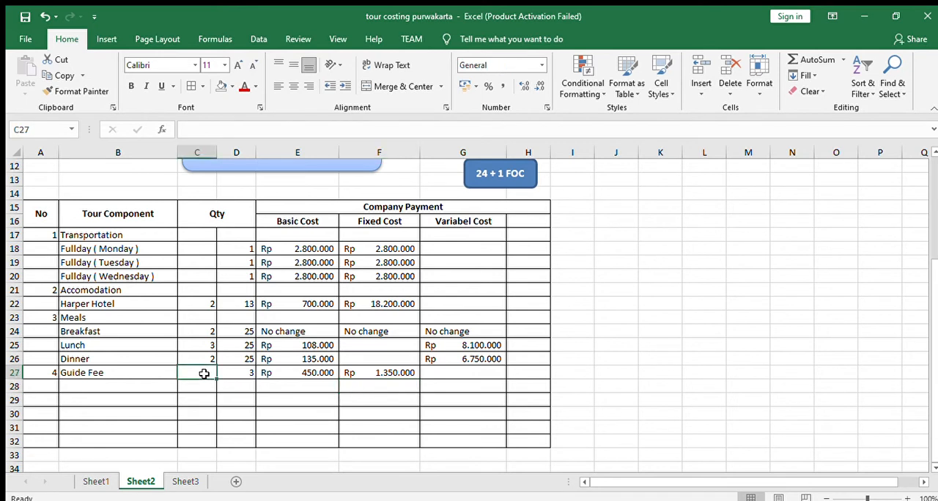
pyautogui.write('1')
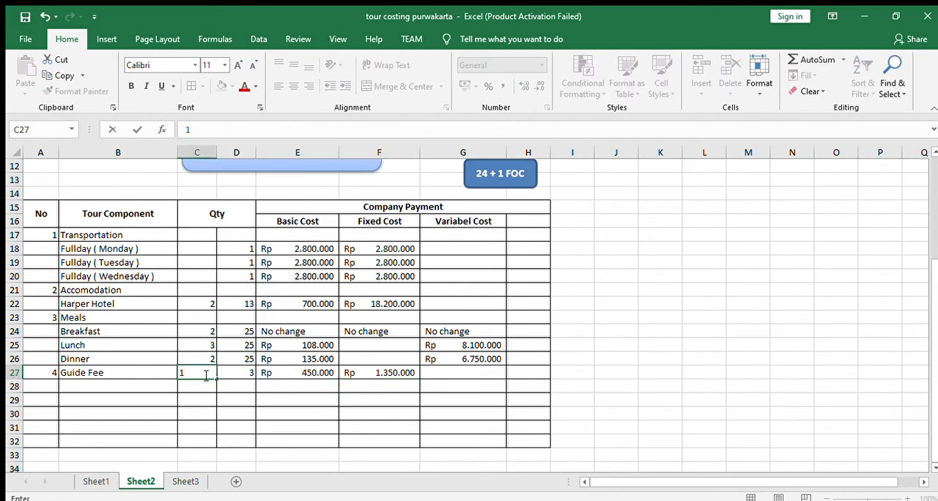
pyautogui.click(249, 402)
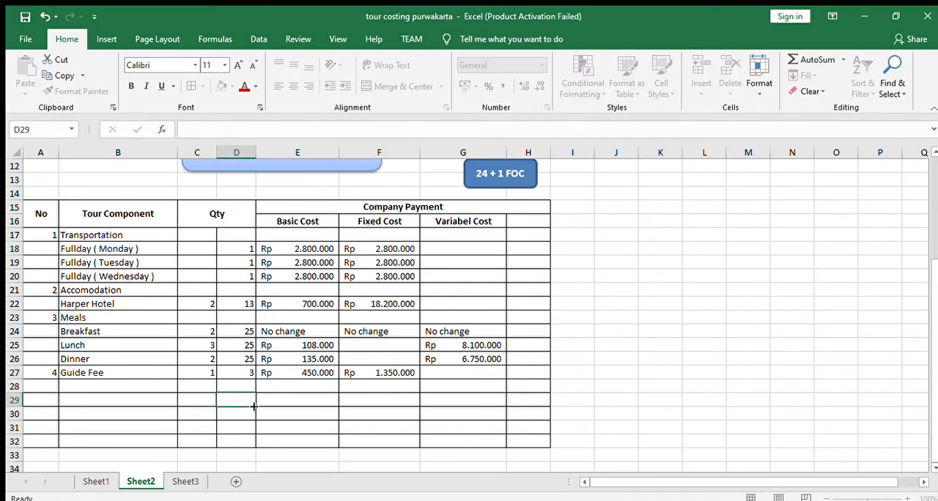
pyautogui.click(402, 374)
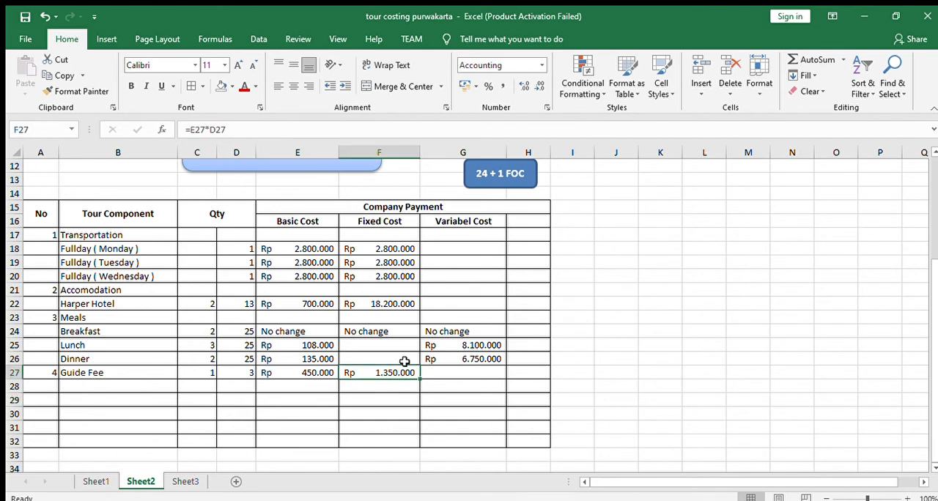
# - Number row 28 as component 5 in A28 and label it Driver tips in B28
pyautogui.click(56, 387)
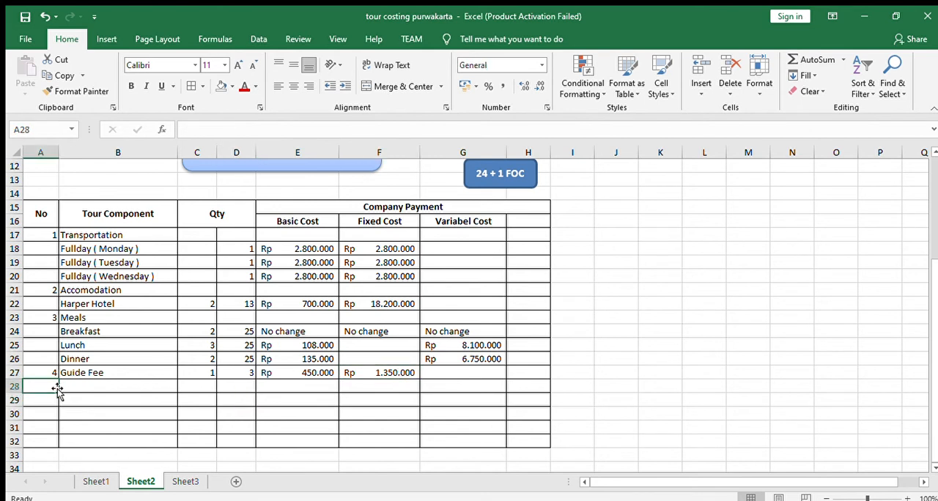
pyautogui.click(60, 390)
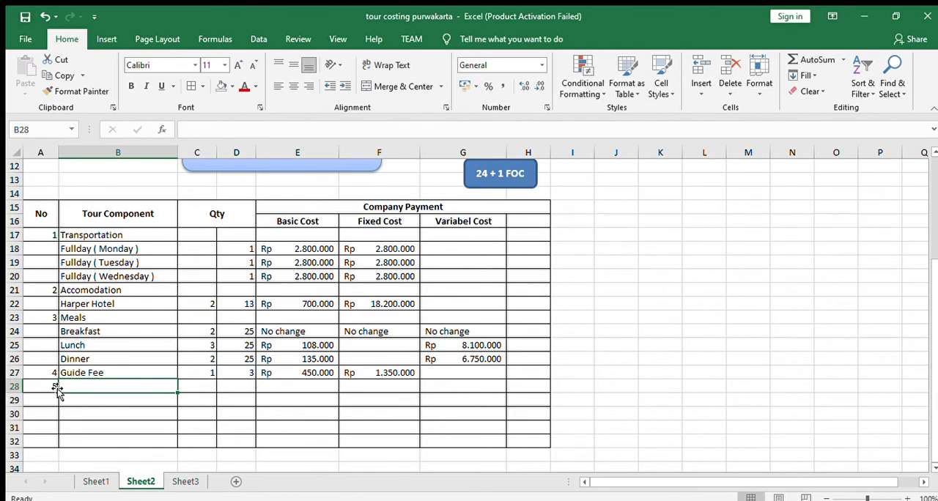
pyautogui.write('Dr')
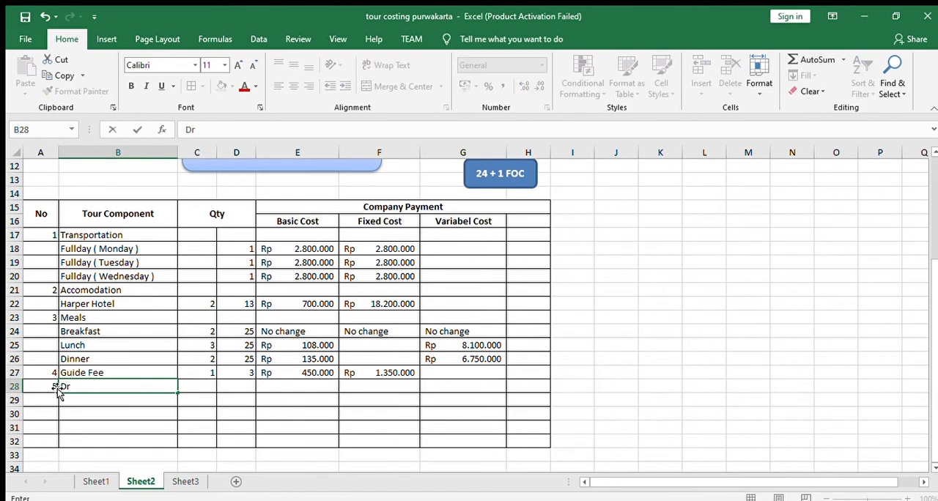
pyautogui.write('iver tips')
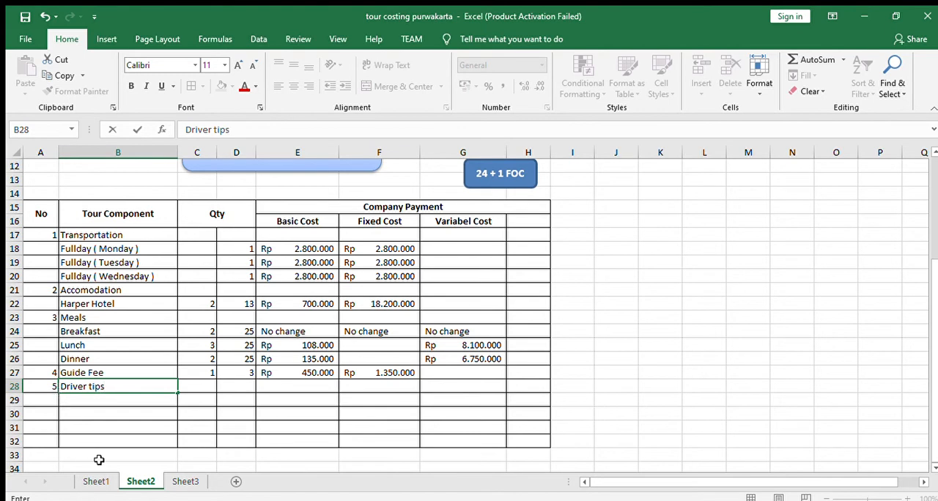
# - Consult the driver tip row on Sheet1, and enter quantities 1 in C28 and 3 in D28 for Driver tips
pyautogui.click(96, 482)
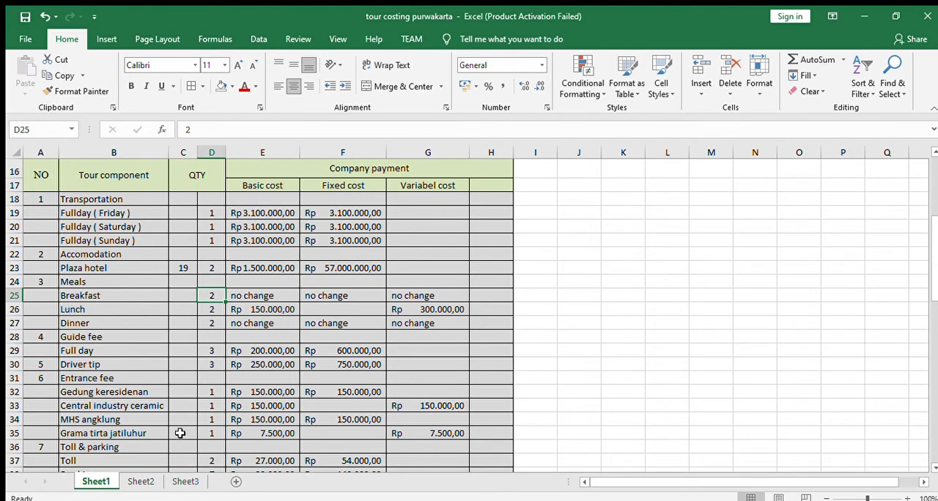
pyautogui.click(141, 481)
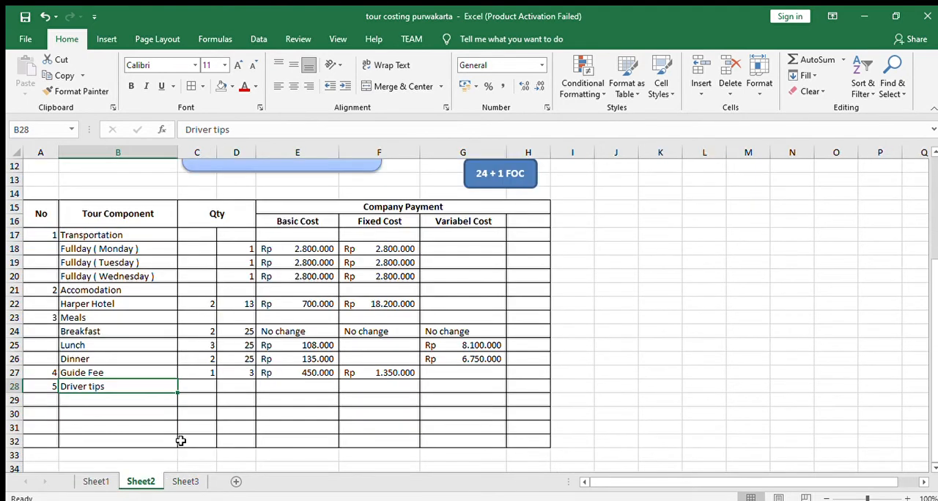
pyautogui.click(205, 386)
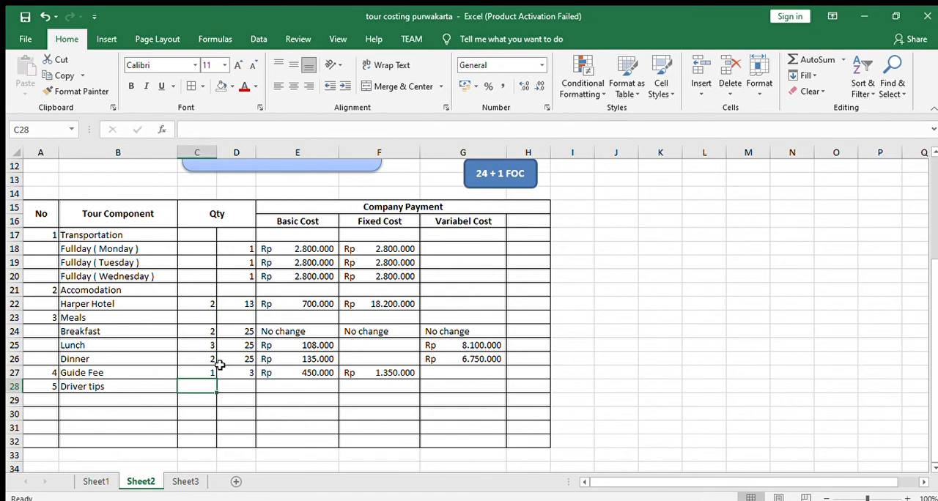
pyautogui.write('1')
pyautogui.click(247, 385)
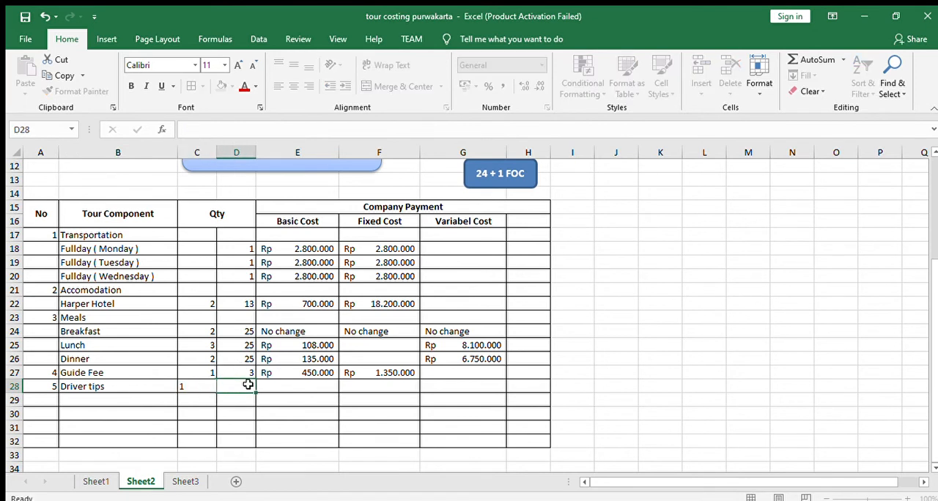
pyautogui.write('3')
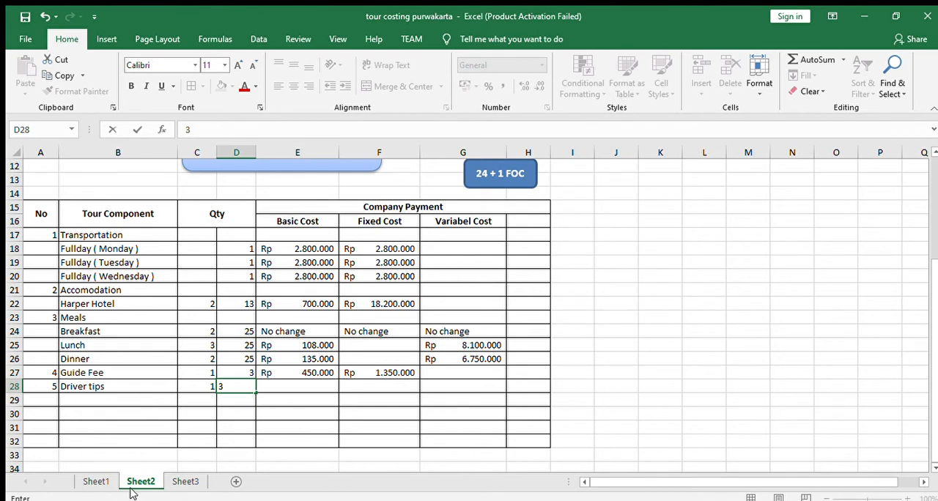
# - Enter 300.000 as the basic cost of Driver tips in E28
pyautogui.click(310, 388)
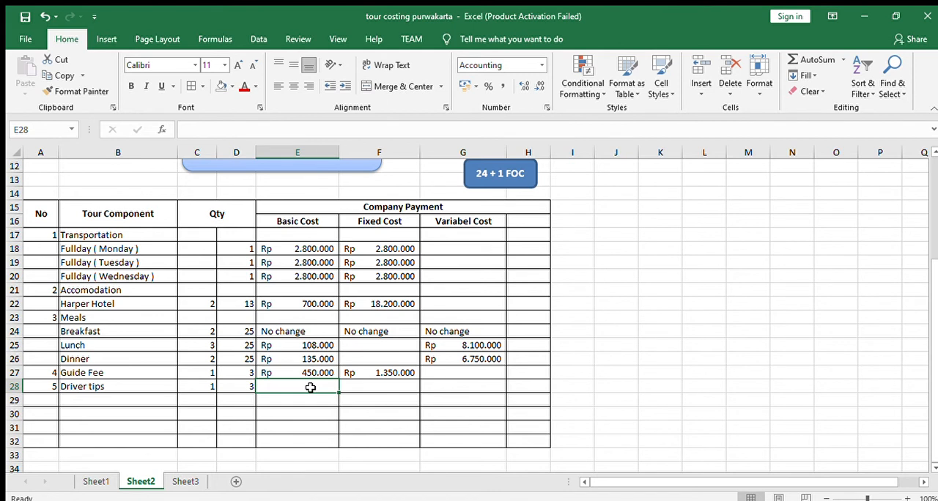
pyautogui.write('3')
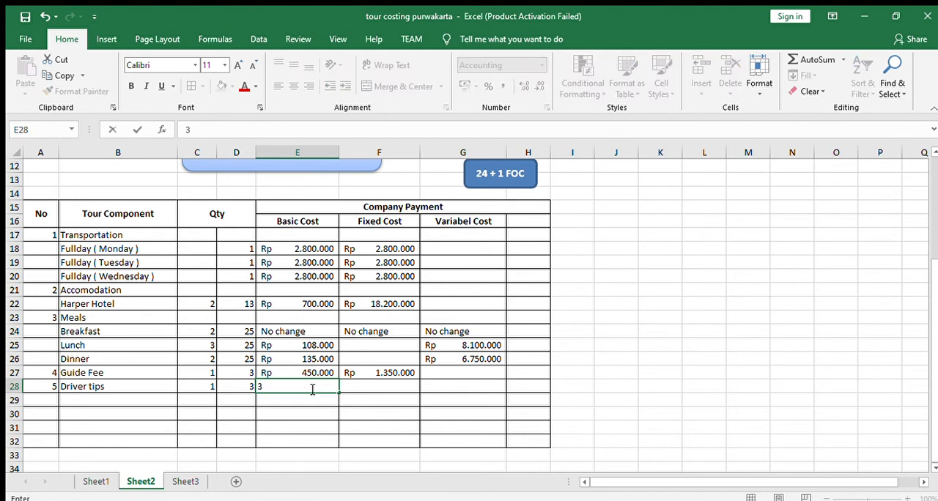
pyautogui.write('00.000')
pyautogui.press('Return')
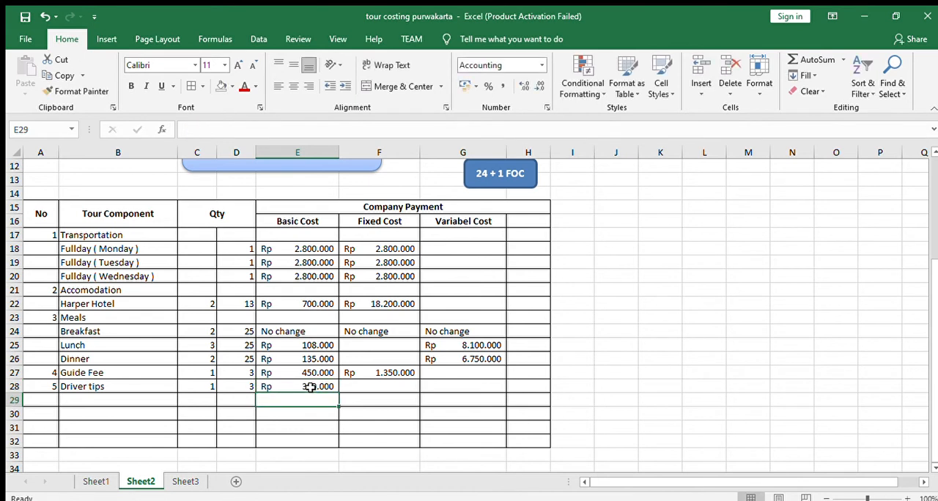
# - Fill Guide Fee's fixed cost formula from F27 down to the Driver tips cell F28
pyautogui.click(360, 374)
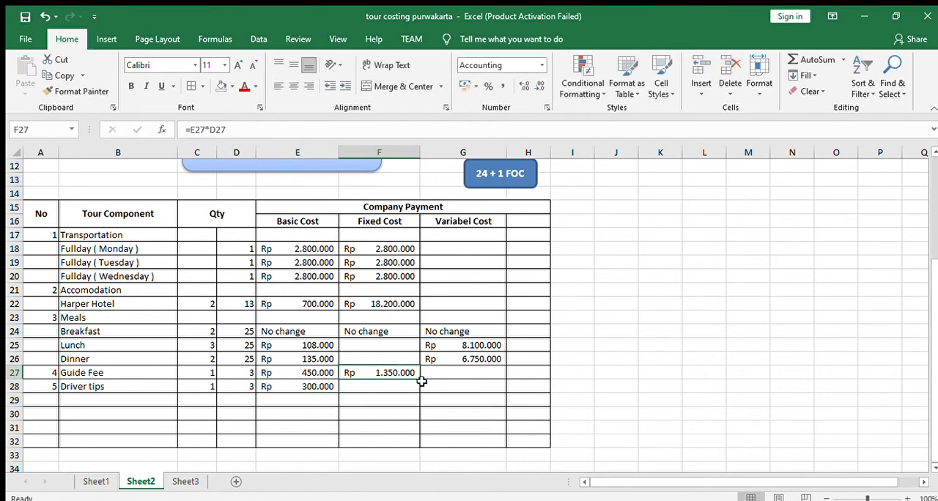
pyautogui.moveTo(419, 381); pyautogui.dragTo(422, 391)
pyautogui.click(443, 386)
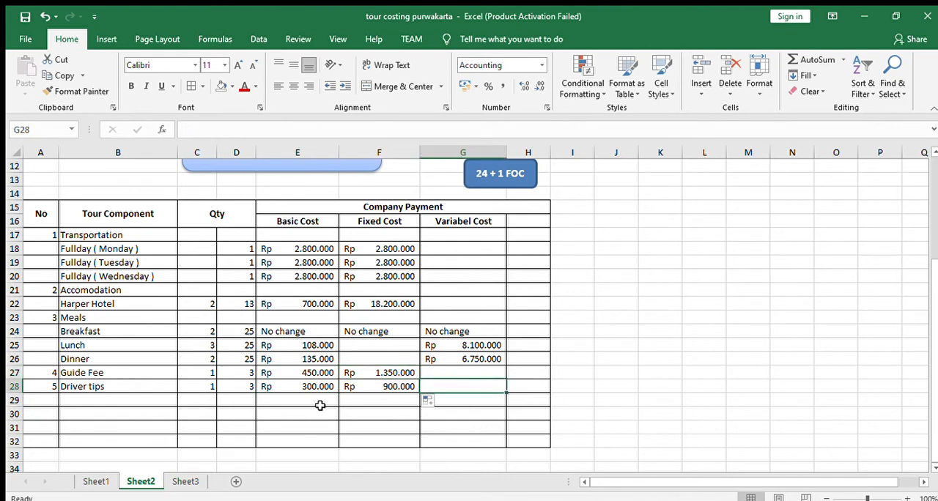
# - Number row 29 as component 6 in A29, and consult the entrance fee rows on Sheet1
pyautogui.click(49, 400)
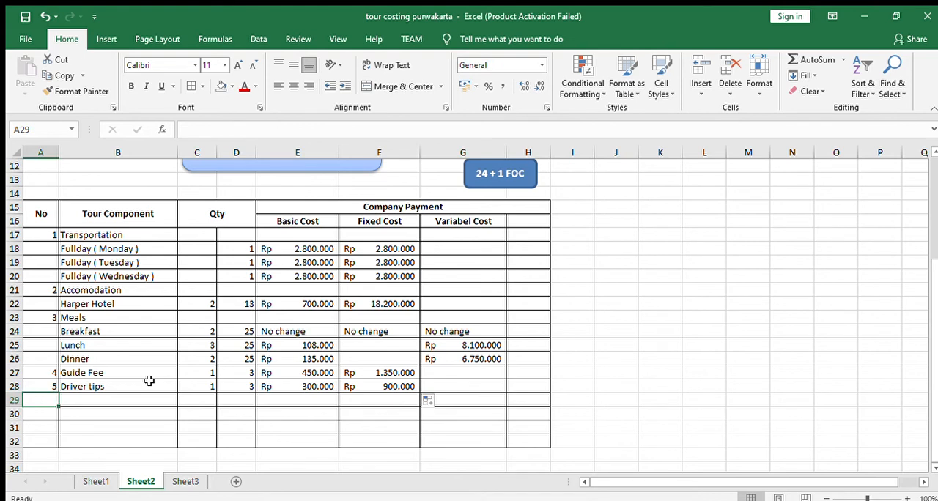
pyautogui.write('6')
pyautogui.press('Return')
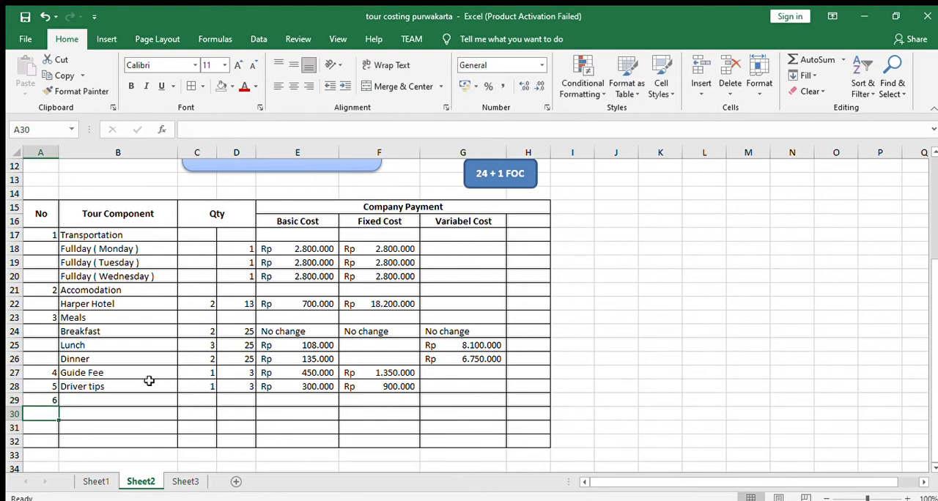
pyautogui.click(98, 482)
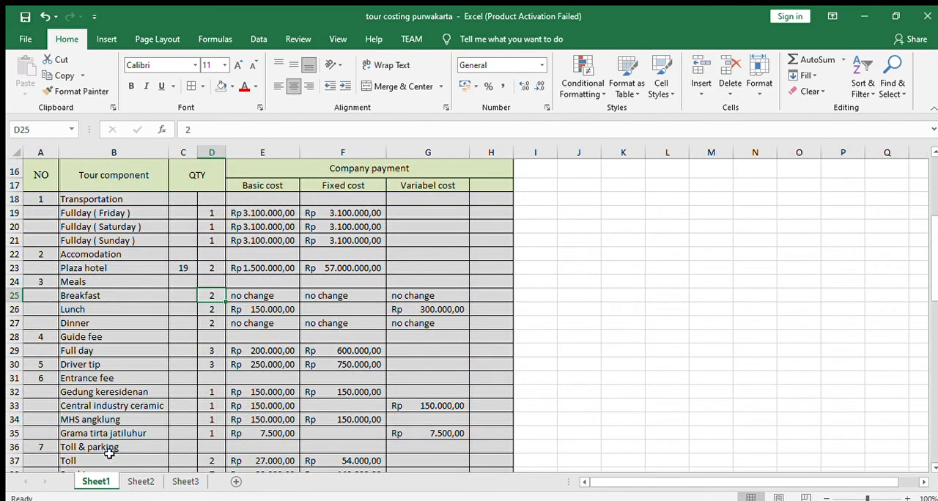
pyautogui.click(107, 408)
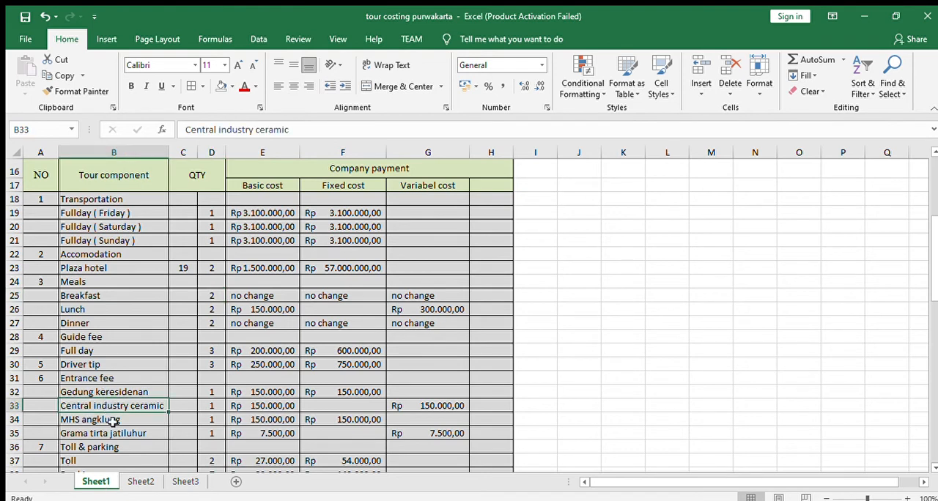
pyautogui.click(145, 481)
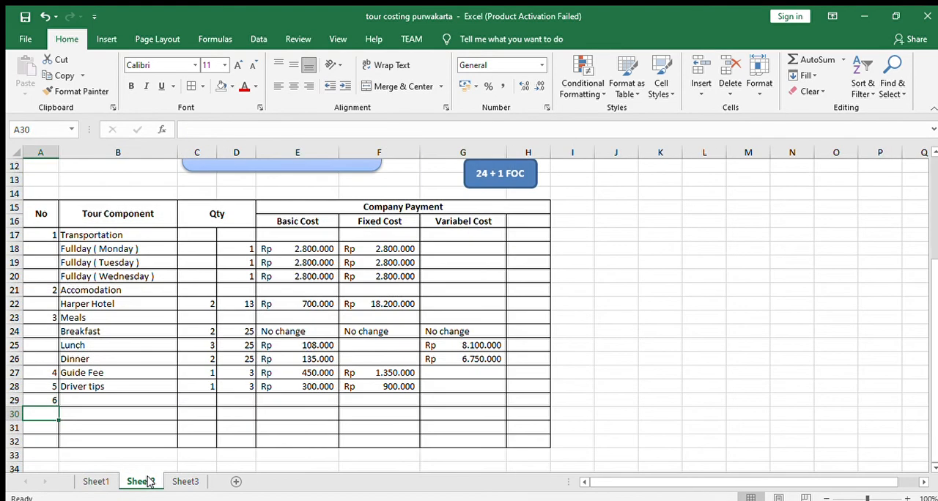
# - Select the empty table rows A30:H32 below component 6 on Sheet2
pyautogui.moveTo(42, 414); pyautogui.dragTo(539, 445)
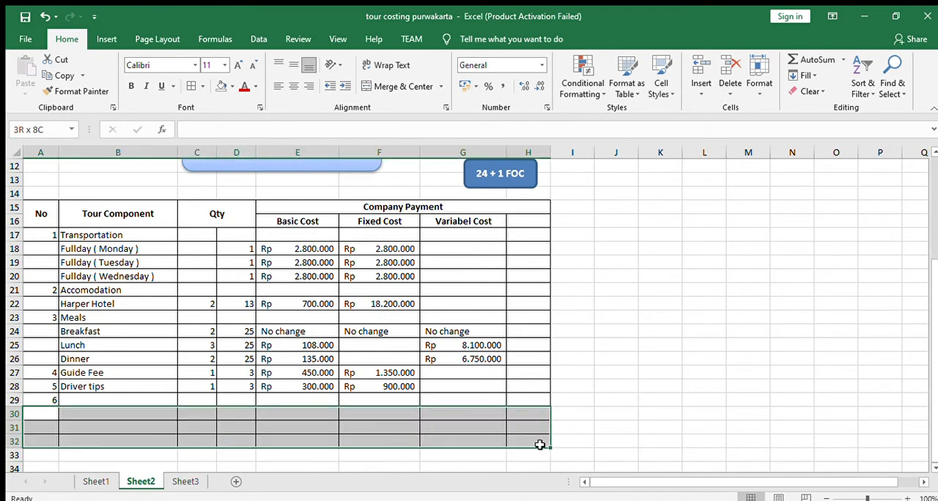
pyautogui.click(358, 424)
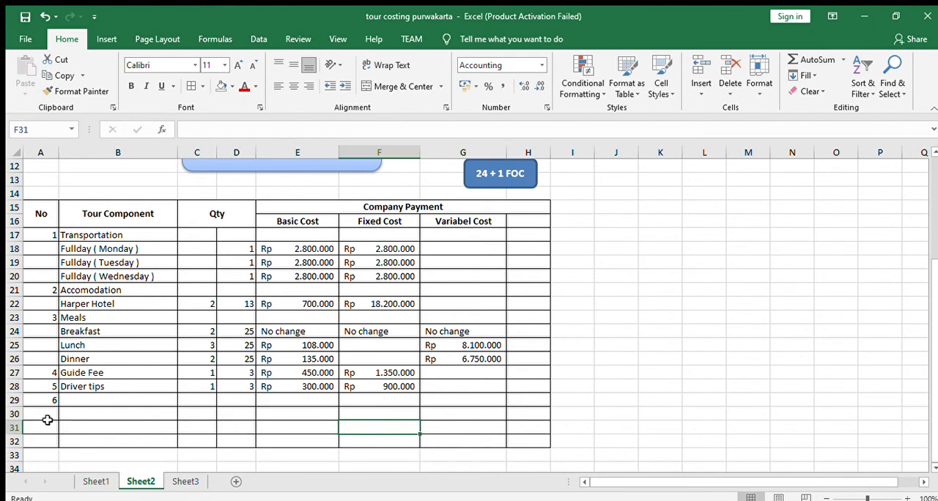
pyautogui.moveTo(34, 413); pyautogui.dragTo(541, 436)
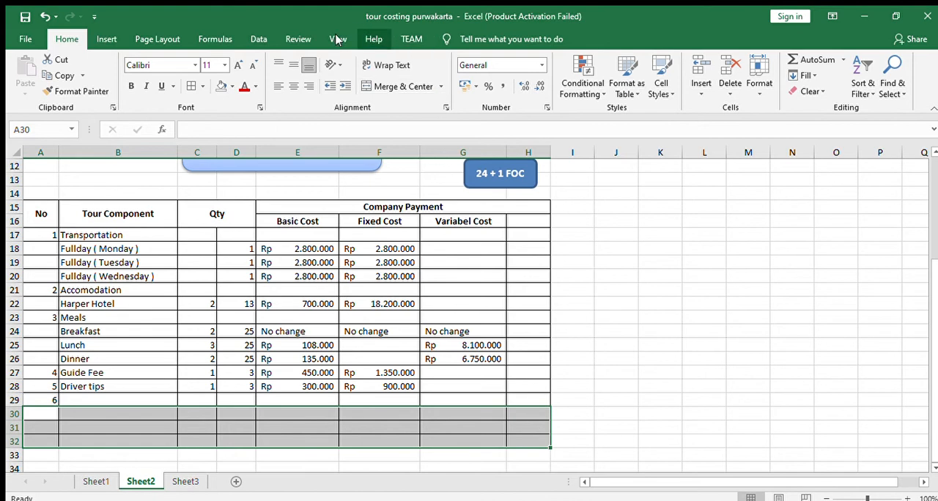
pyautogui.click(103, 40)
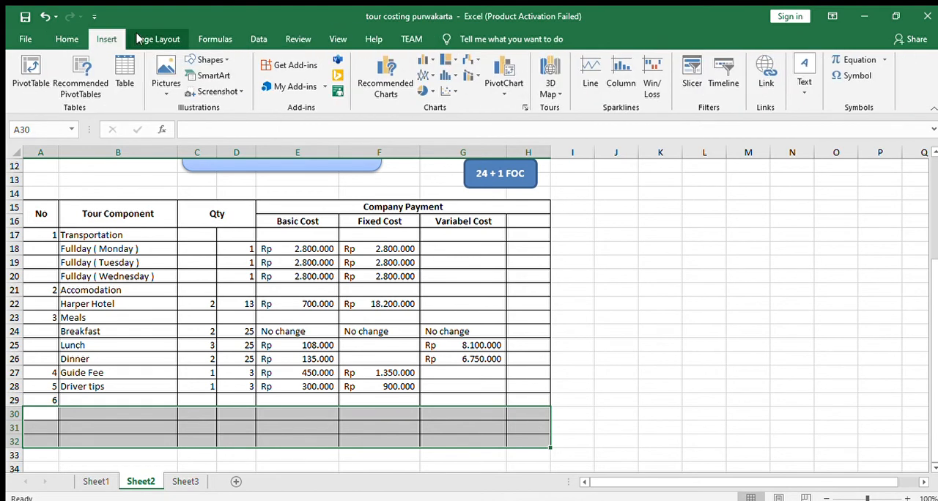
pyautogui.click(157, 38)
pyautogui.click(214, 38)
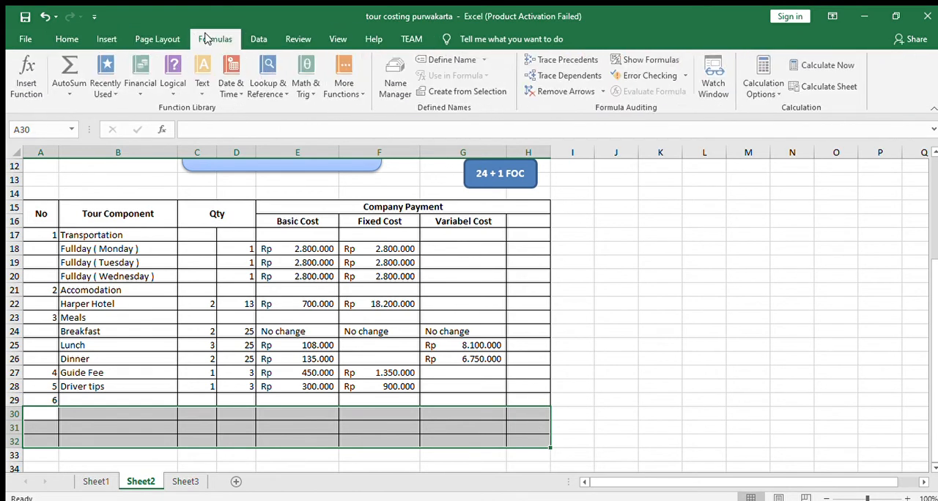
pyautogui.click(258, 39)
pyautogui.click(297, 38)
pyautogui.click(337, 39)
pyautogui.click(373, 39)
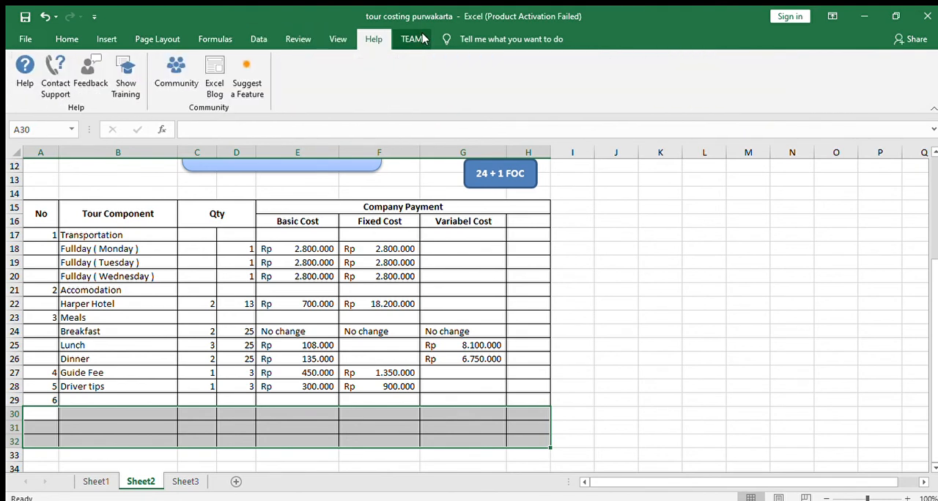
pyautogui.click(411, 39)
pyautogui.click(67, 39)
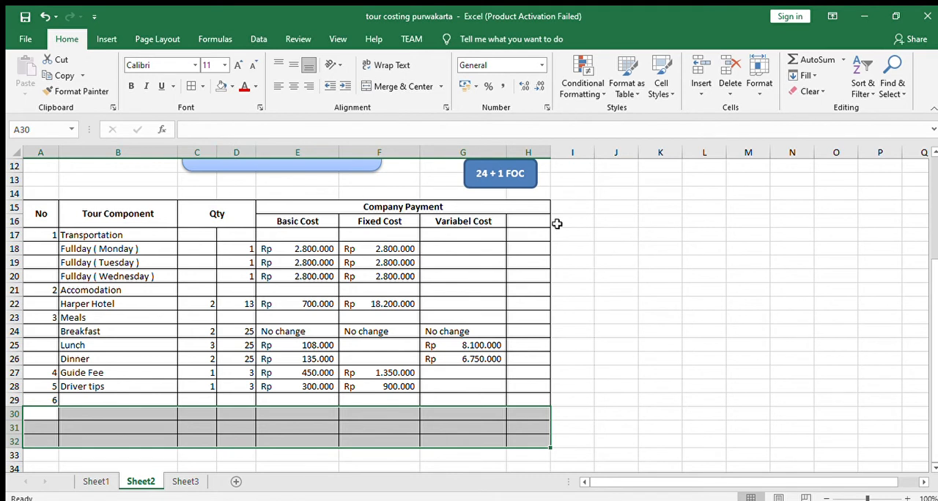
# - Insert blank bordered cells at the selected rows A30:H32, twice, to extend the cost table down to row 38
pyautogui.click(702, 92)
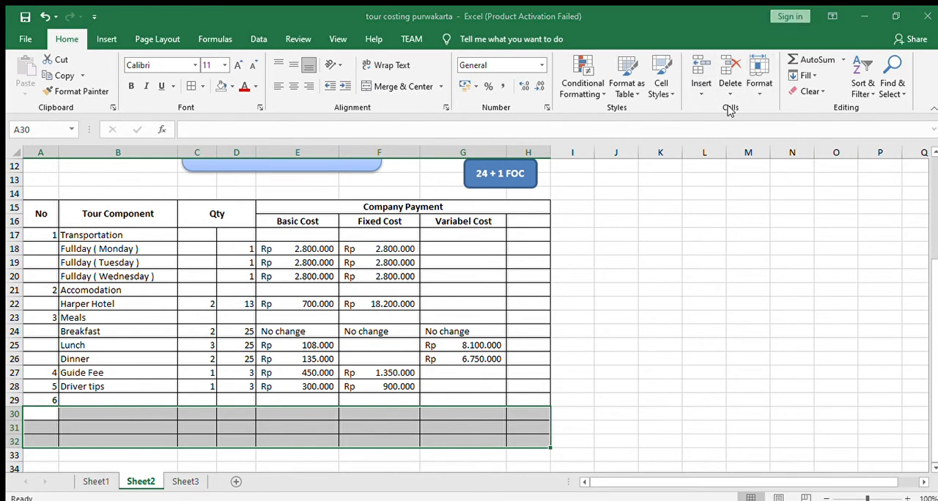
pyautogui.hotkey('ctrl', 'v')
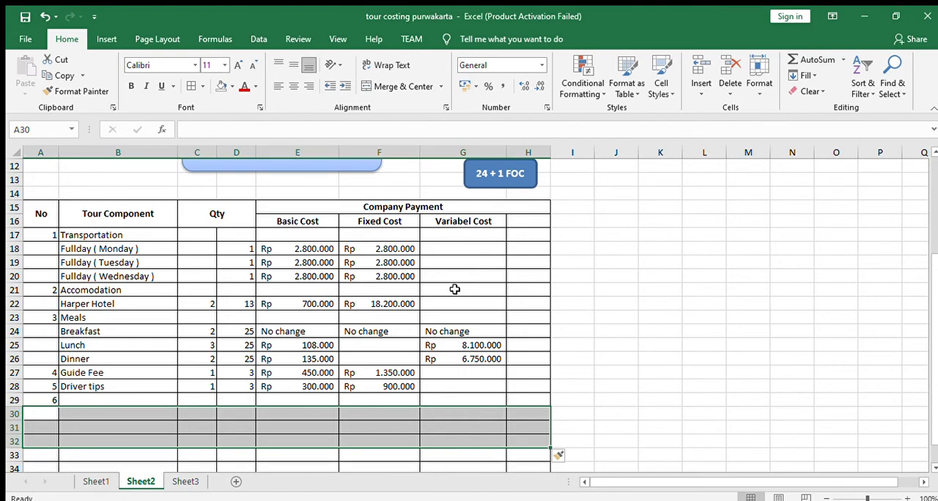
pyautogui.scroll(-3, 454, 327)
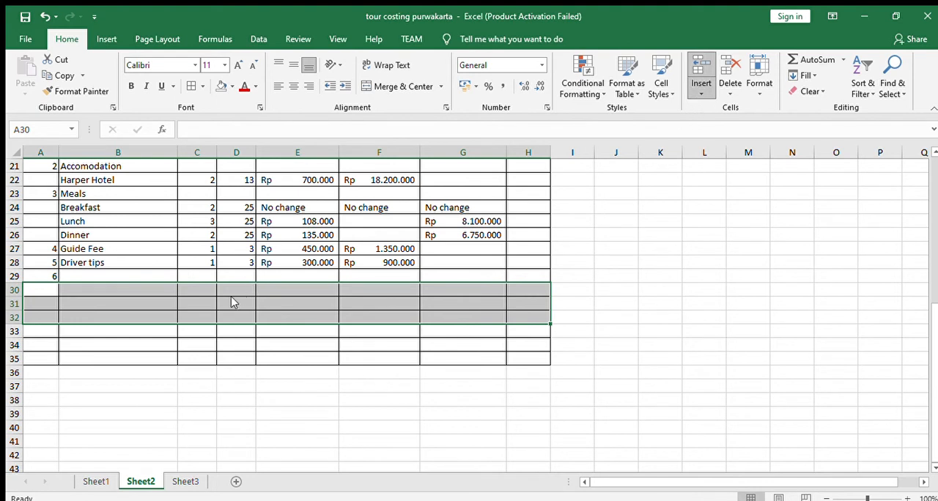
pyautogui.click(463, 289)
pyautogui.click(220, 359)
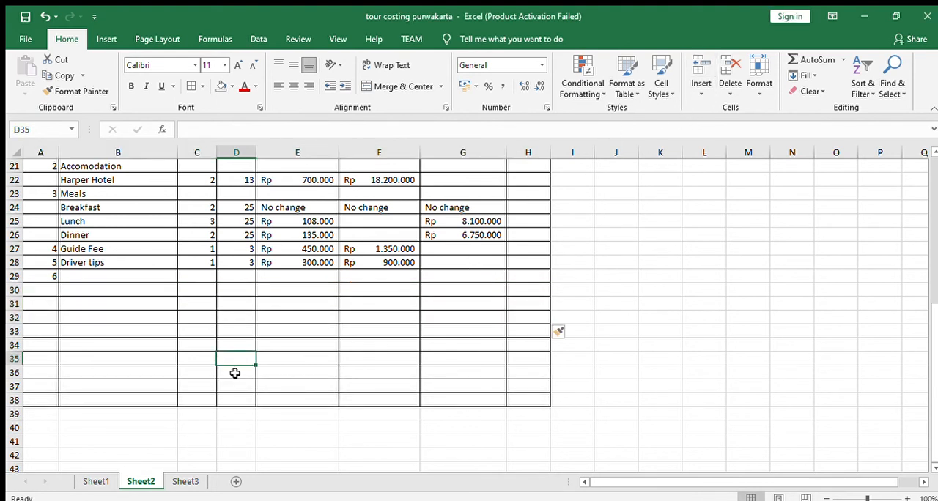
# - Enter Entrance Fee as the name of component 6 in B29
pyautogui.click(138, 274)
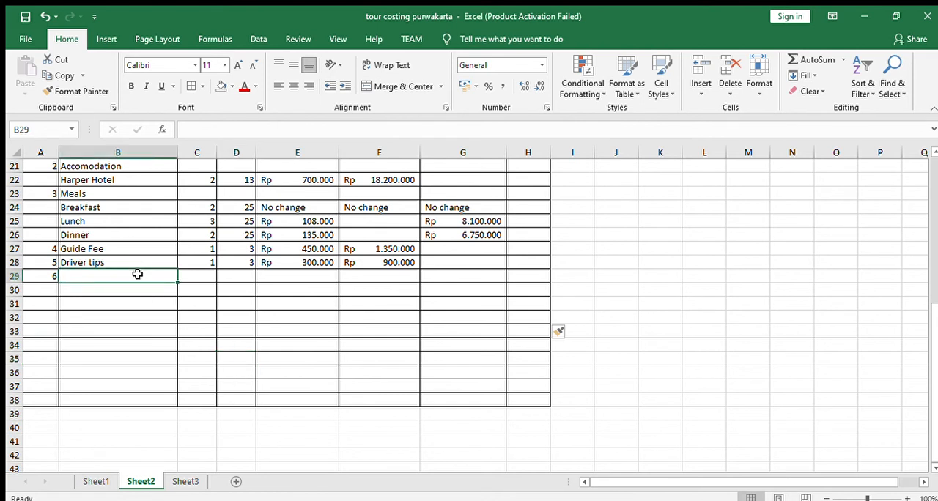
pyautogui.write('Entac')
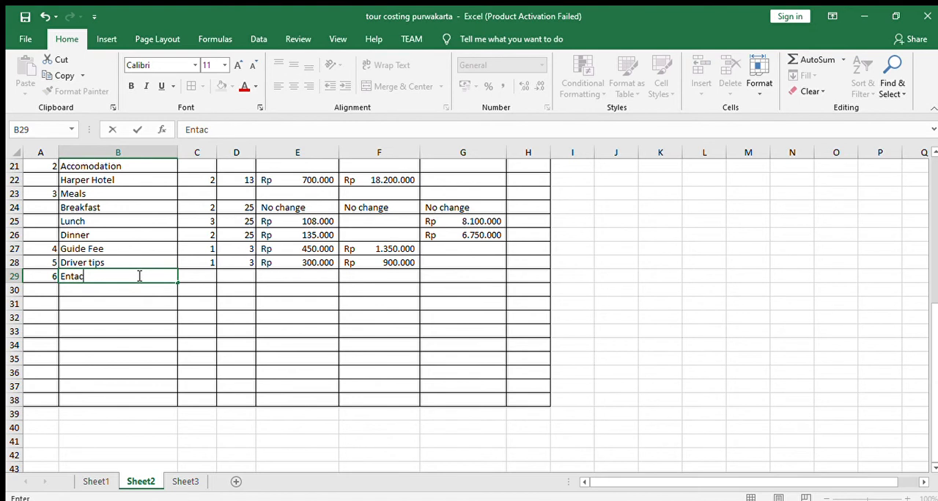
pyautogui.press('BackSpace')
pyautogui.press('BackSpace')
pyautogui.press('BackSpace')
pyautogui.write('tracne')
pyautogui.press('BackSpace')
pyautogui.press('BackSpace')
pyautogui.press('BackSpace')
pyautogui.write('nce Fee')
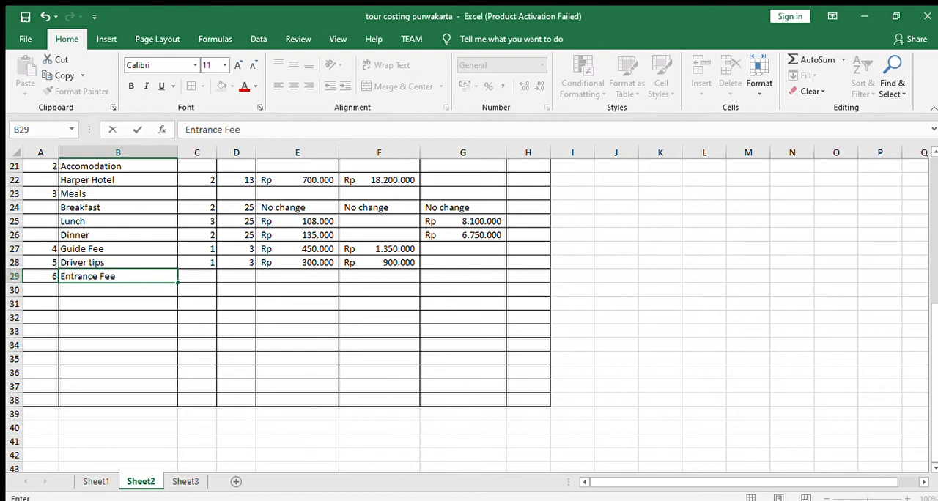
# - Copy the four entrance fee attractions in B32:B35 of Sheet1 into B30:B33 on Sheet2, under Entrance Fee
pyautogui.click(104, 484)
pyautogui.click(104, 484)
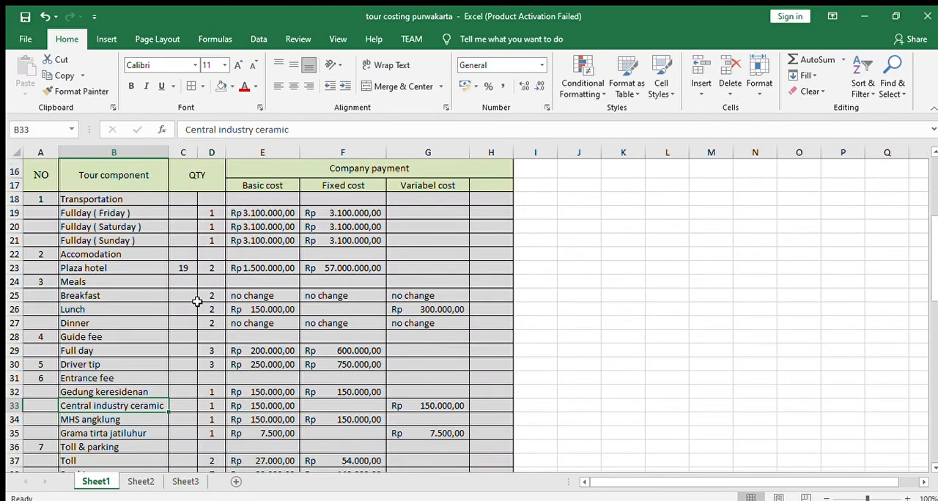
pyautogui.scroll(-3, 186, 318)
pyautogui.click(175, 318)
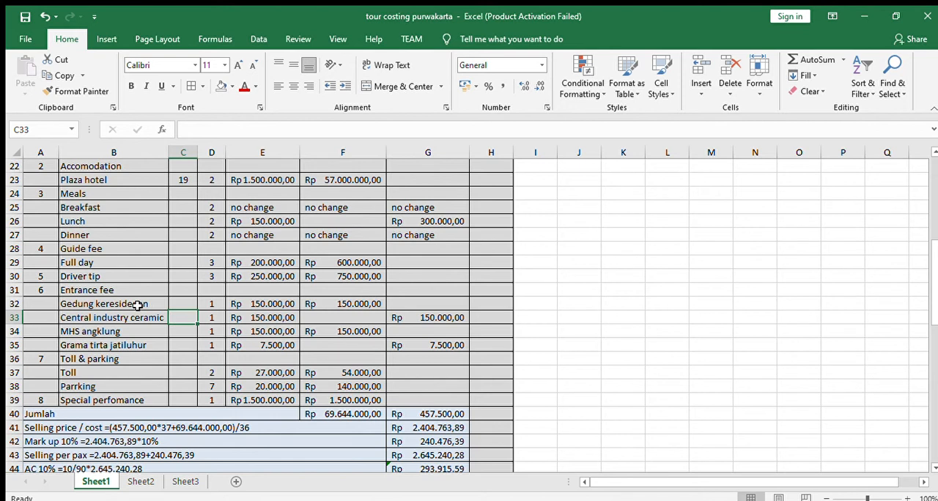
pyautogui.moveTo(133, 318); pyautogui.dragTo(121, 341)
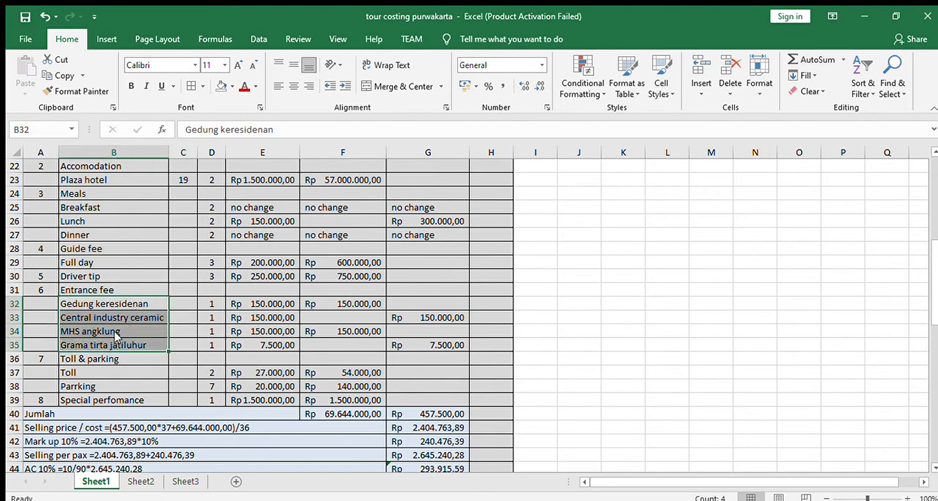
pyautogui.hotkey('ctrl', 'c')
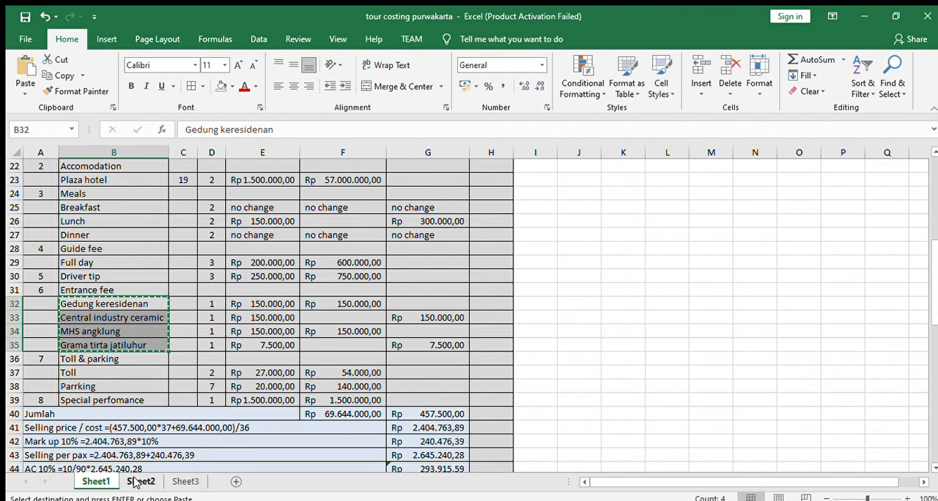
pyautogui.click(134, 482)
pyautogui.click(135, 293)
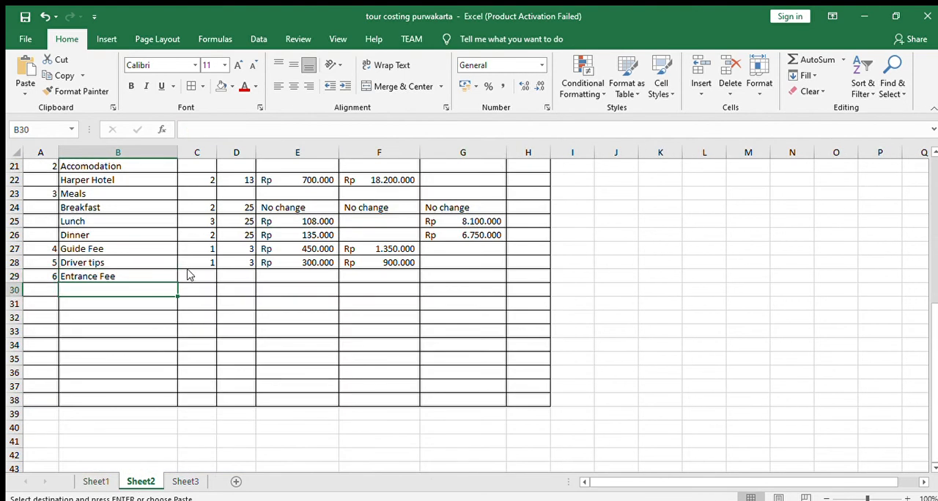
pyautogui.hotkey('ctrl', 'v')
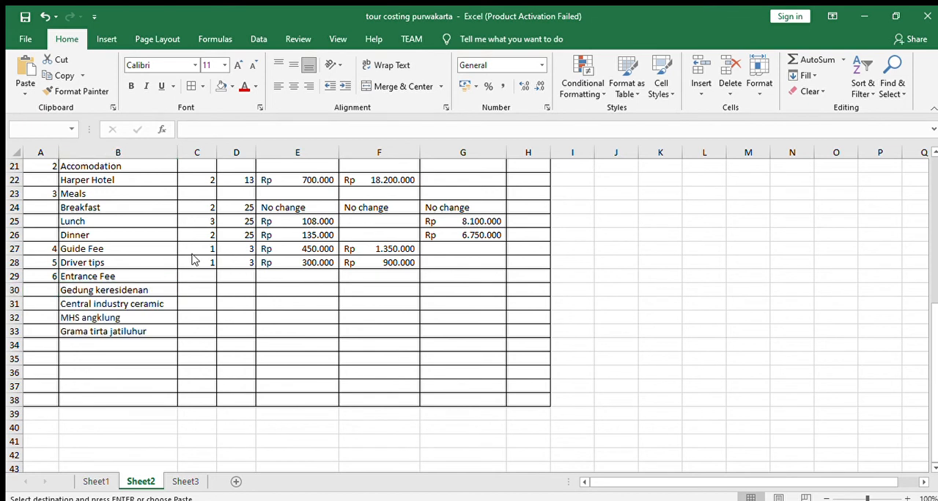
pyautogui.click(151, 317)
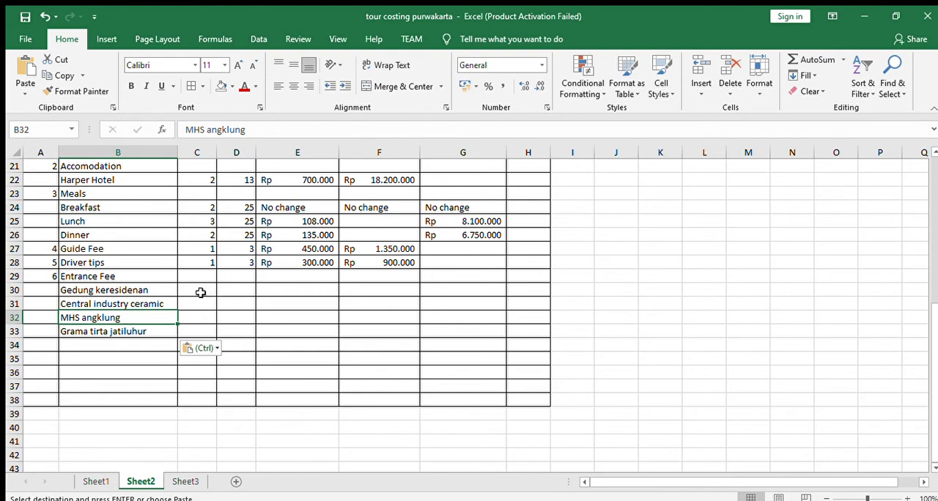
# - Enter the Gedung keresidenan quantities, 1 in C30 and 25 in D30
pyautogui.scroll(4, 307, 287)
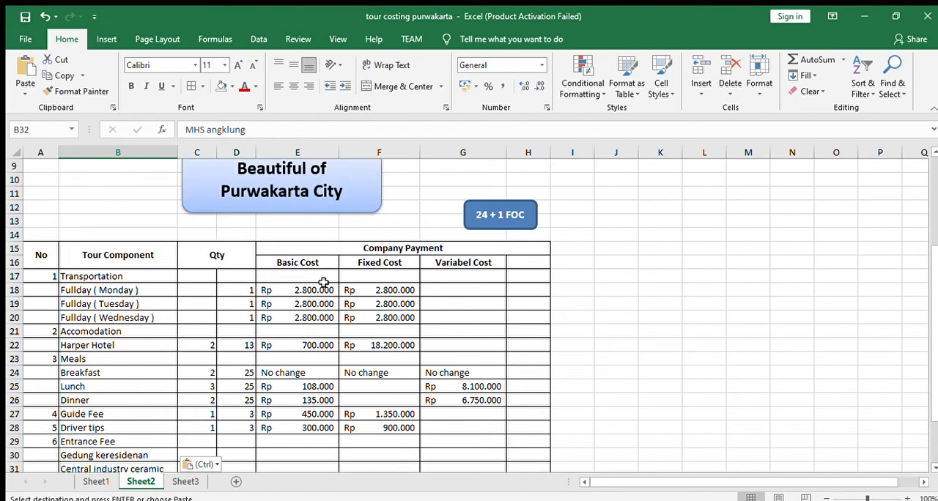
pyautogui.click(449, 265)
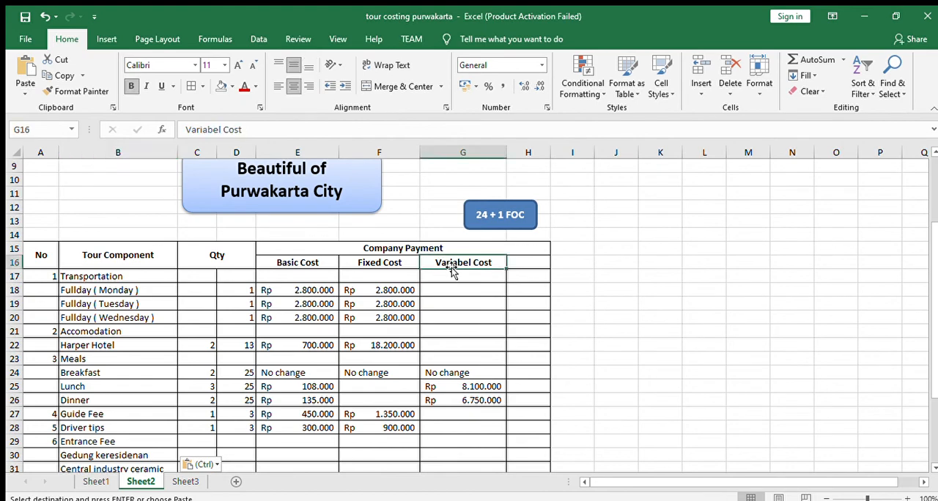
pyautogui.scroll(-4, 433, 277)
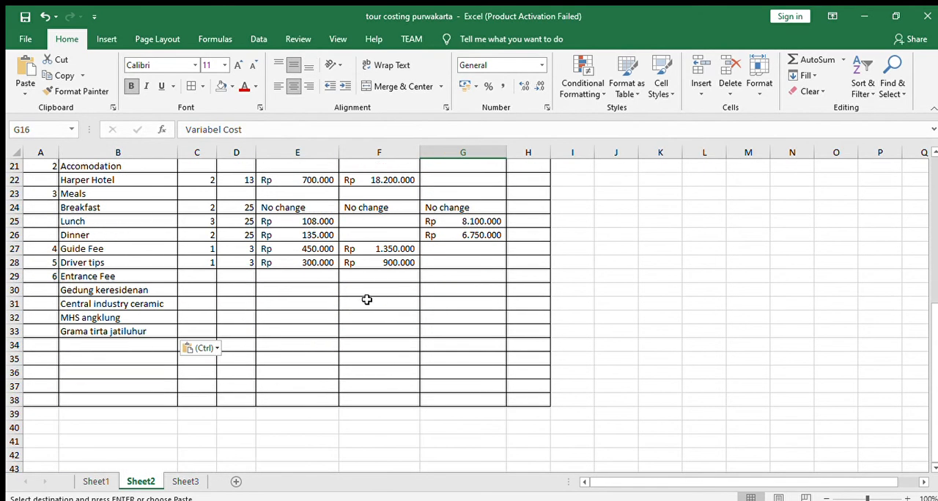
pyautogui.click(198, 288)
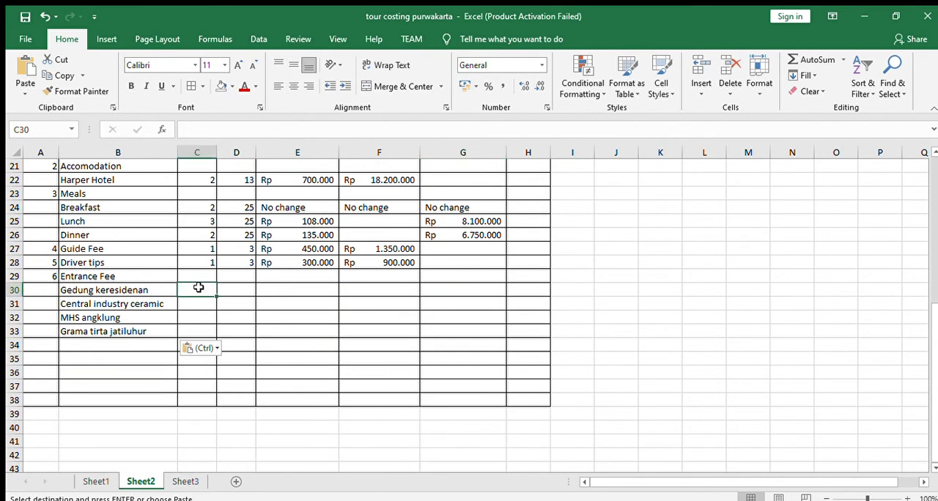
pyautogui.write('1')
pyautogui.click(240, 294)
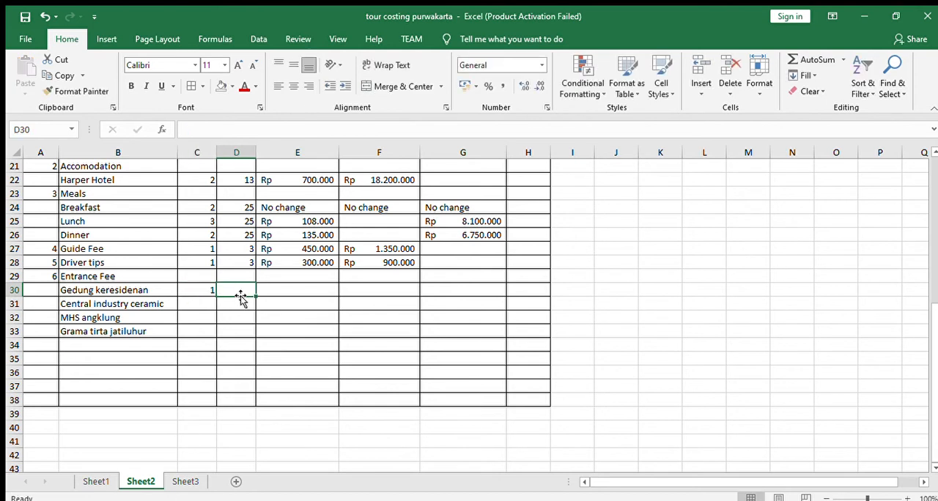
pyautogui.write('25')
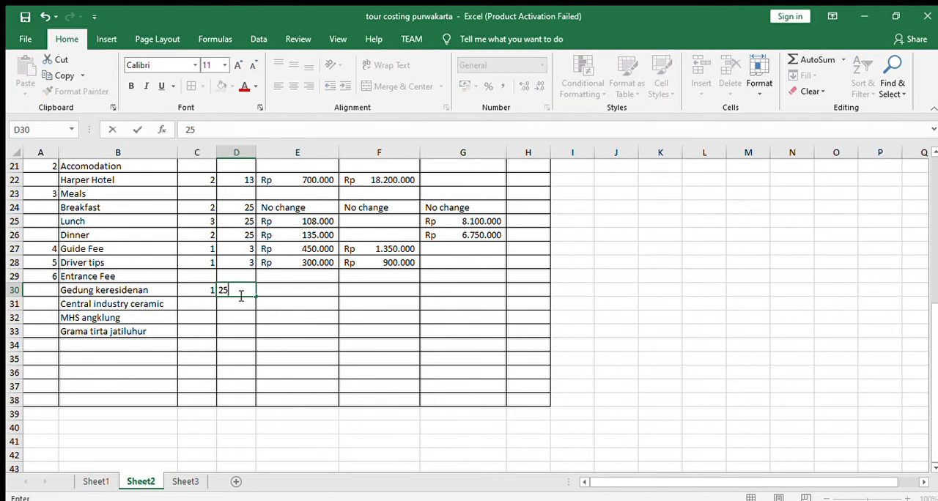
# - Enter 1 as the first quantity for Central industry ceramic, MHS angklung and Grama tirta jatiluhur in C31:C33
pyautogui.click(210, 303)
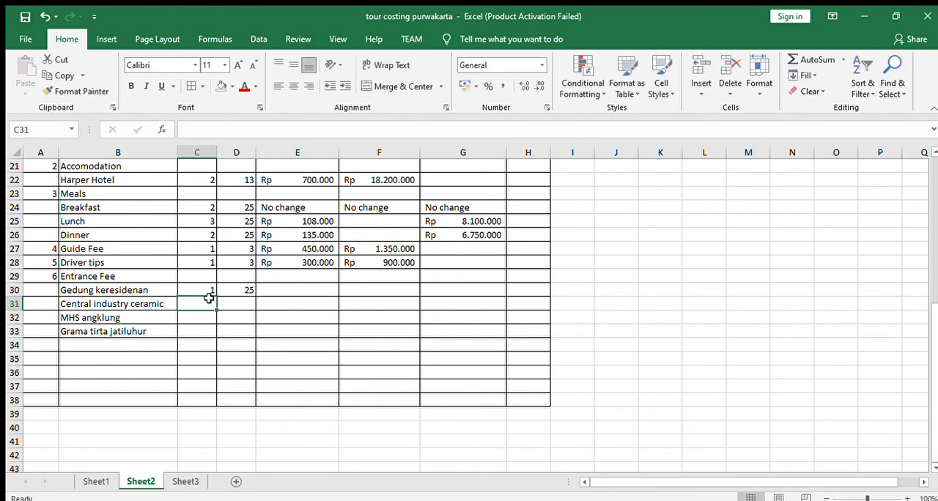
pyautogui.write('1')
pyautogui.click(209, 321)
pyautogui.write('1')
pyautogui.click(207, 330)
pyautogui.write('1')
# - Enter 25 as the second quantity for Central industry ceramic, MHS angklung and Grama tirta jatiluhur in D31:D33
pyautogui.click(254, 306)
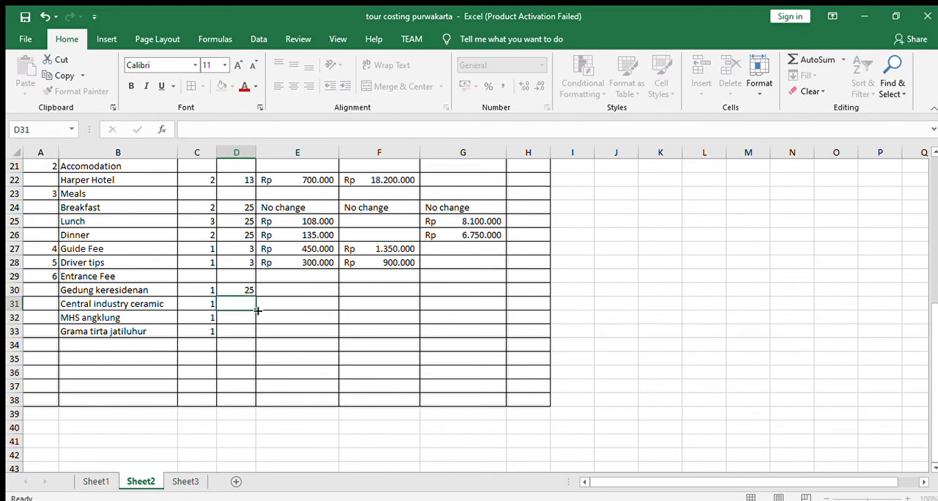
pyautogui.write('25')
pyautogui.click(241, 322)
pyautogui.write('25')
pyautogui.click(242, 331)
pyautogui.write('25')
# - Consult the entrance fee costs on Sheet1 and return to Sheet2
pyautogui.click(285, 306)
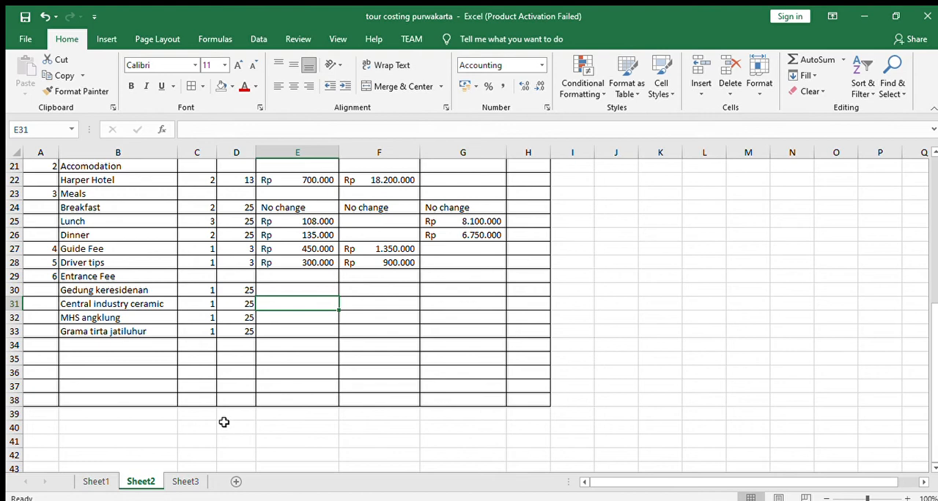
pyautogui.click(103, 485)
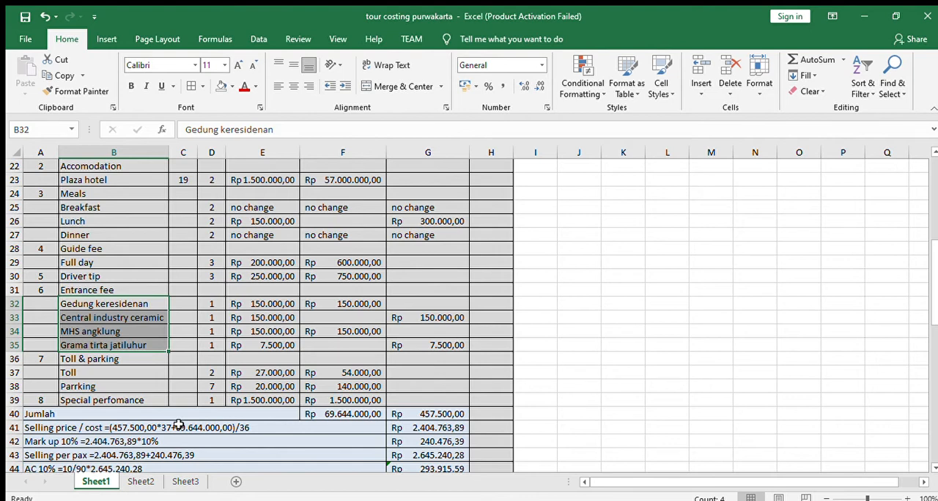
pyautogui.click(145, 481)
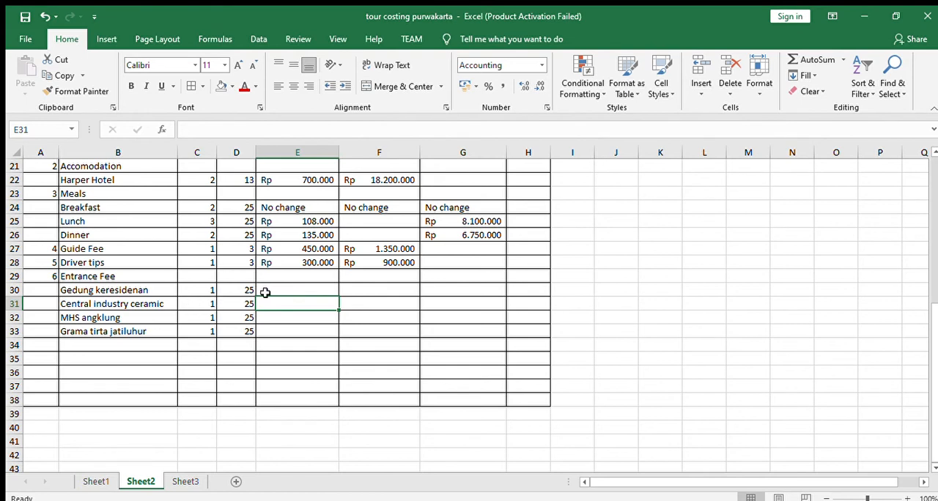
pyautogui.scroll(2, 294, 383)
pyautogui.click(294, 370)
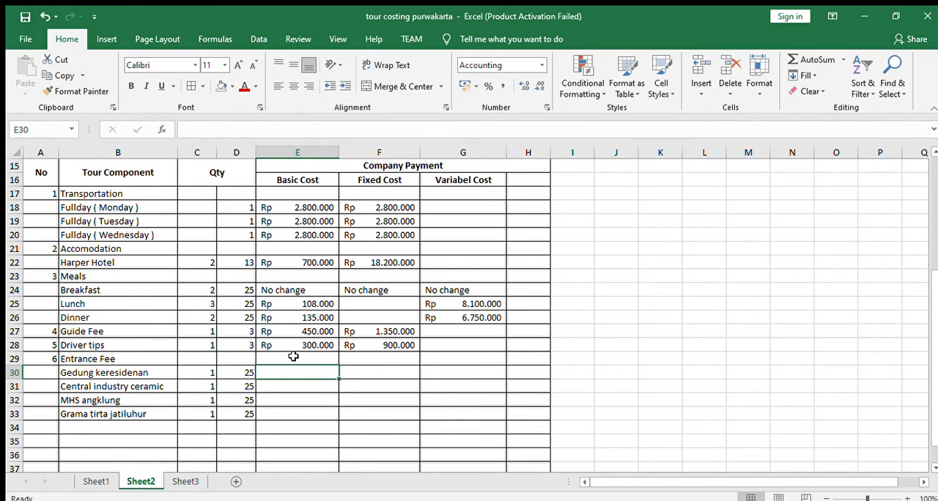
pyautogui.write('500000')
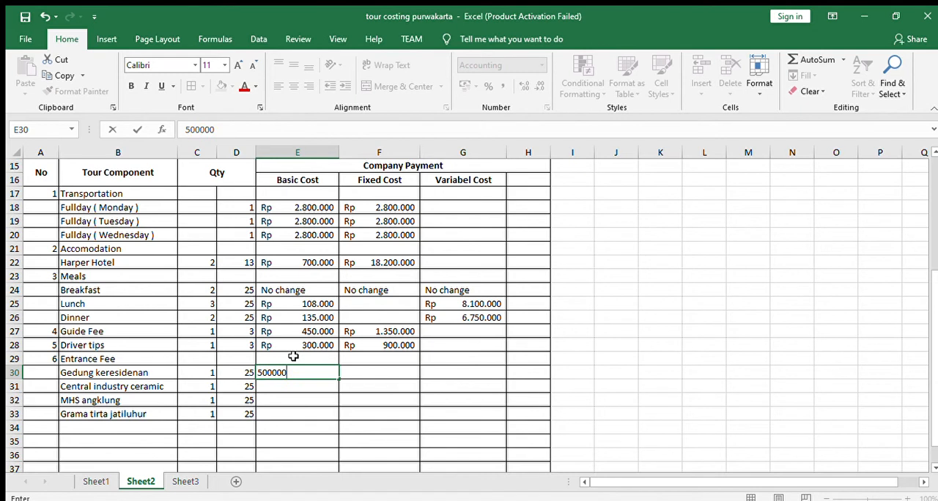
pyautogui.press('Return')
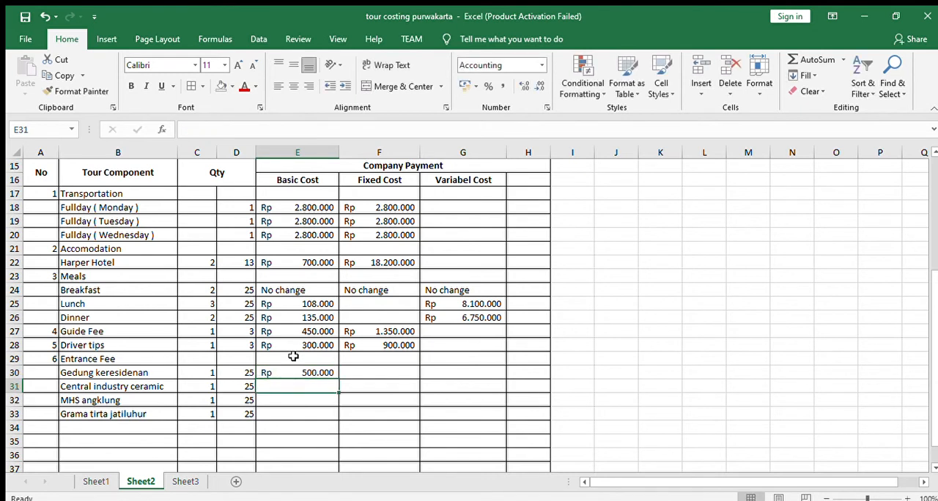
# - Set the basic cost of Gedung keresidenan in E30 to 50.000
pyautogui.press('Up')
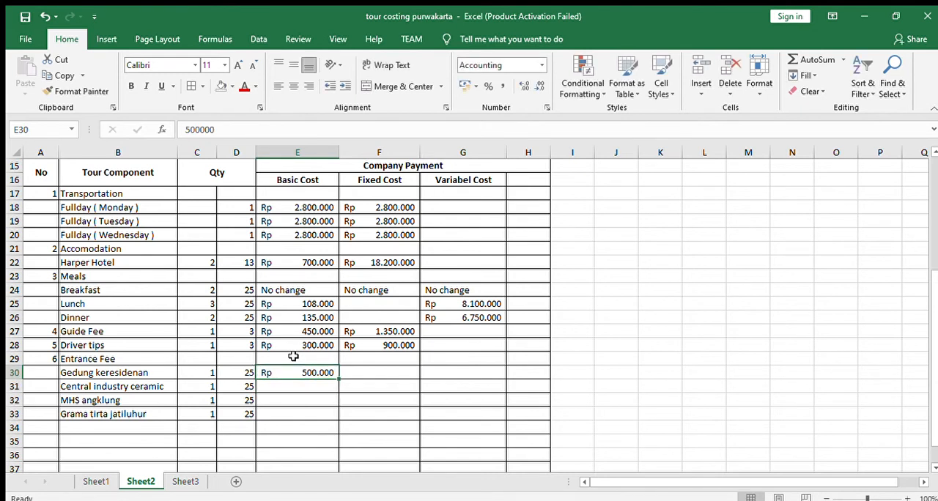
pyautogui.write('5000')
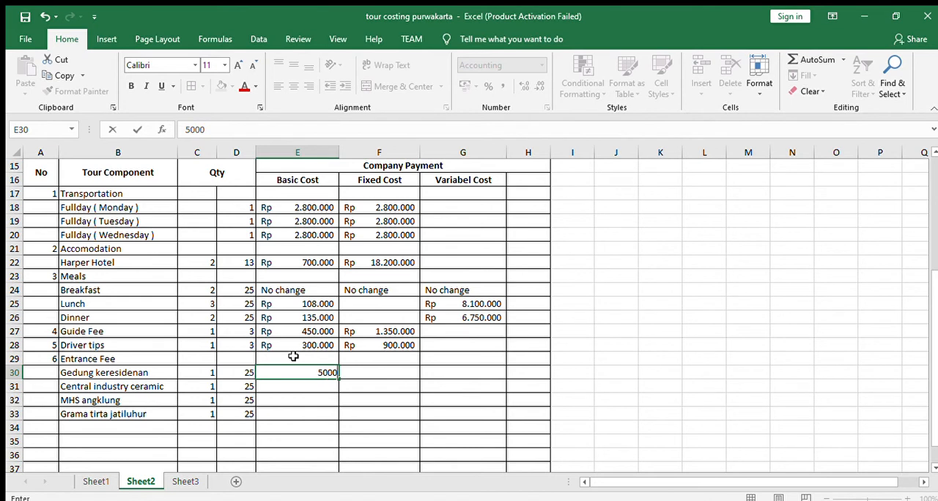
pyautogui.write('0')
pyautogui.press('Return')
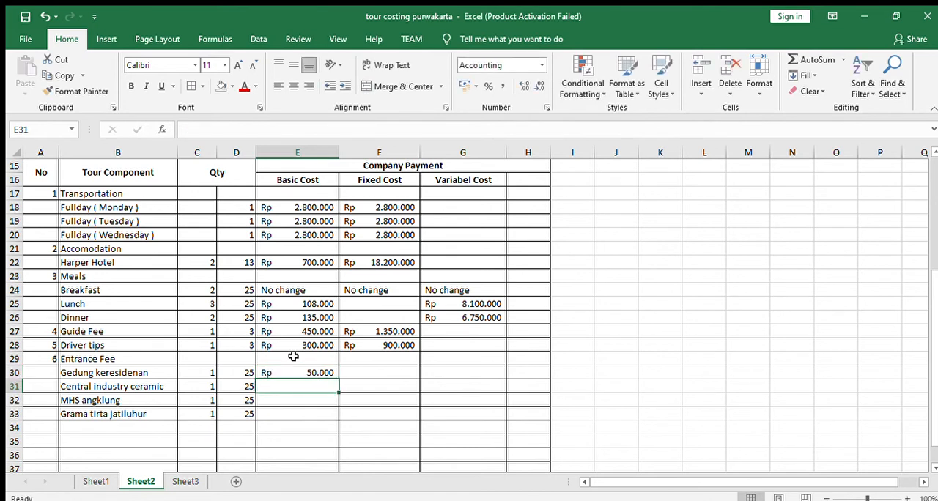
# - Enter the basic costs of Central industry ceramic, 85.000 in E31, and MHS angklung, 125.000 in E32
pyautogui.write('850000')
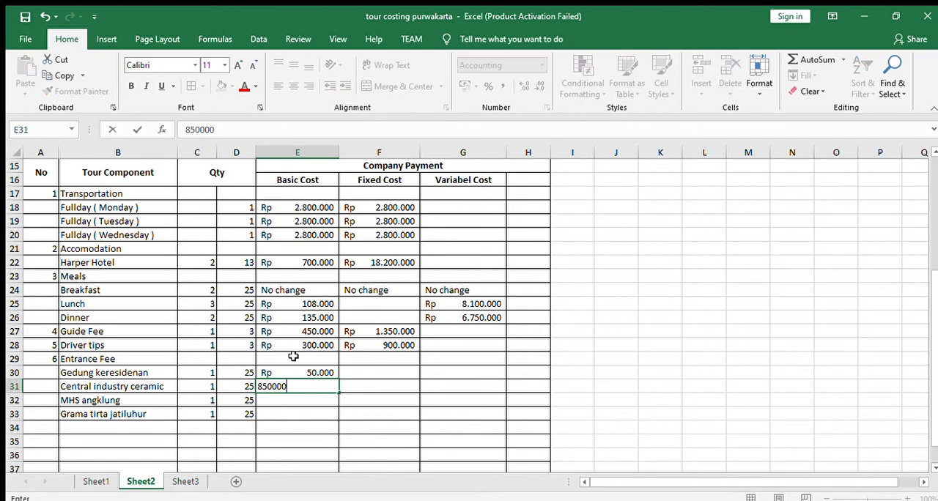
pyautogui.press('BackSpace')
pyautogui.press('Return')
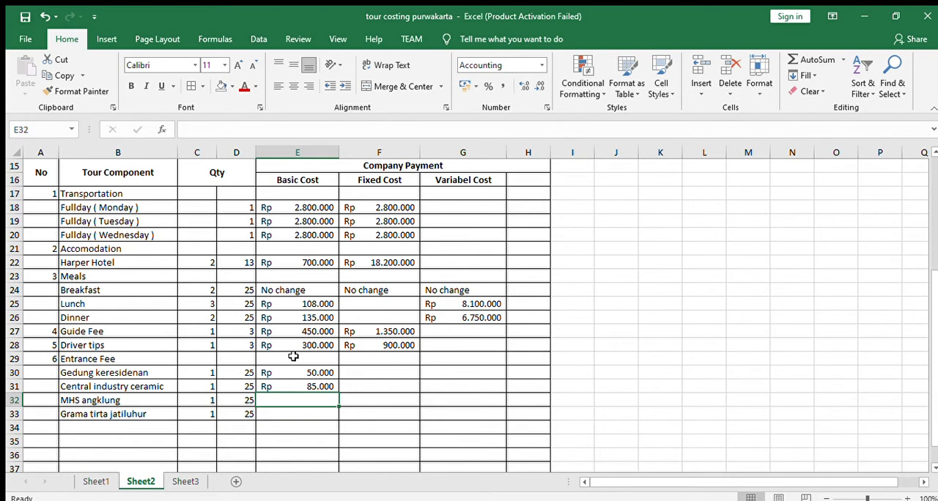
pyautogui.write('125.0')
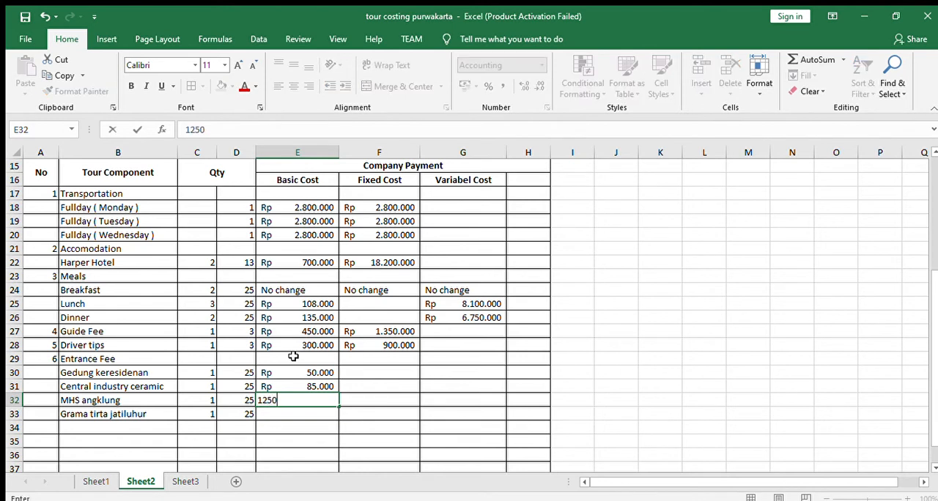
pyautogui.write('000')
pyautogui.press('Return')
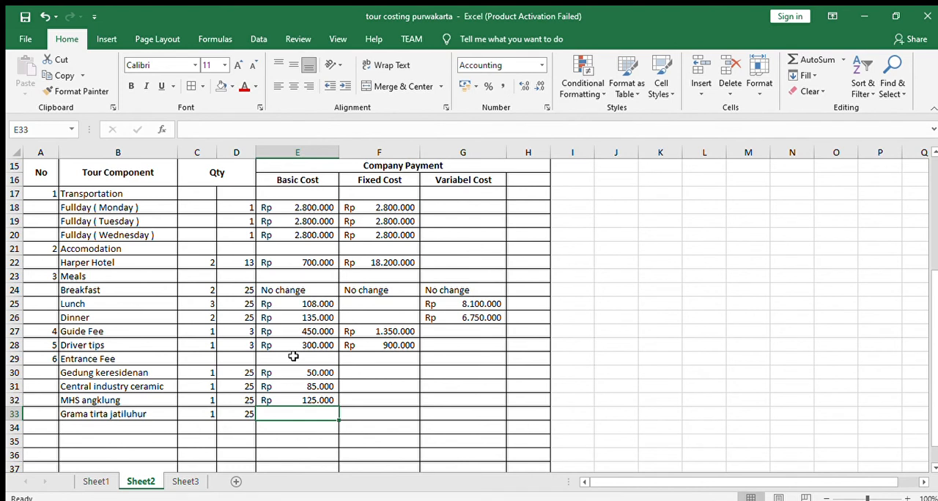
# - Set the basic cost of Grama tirta jatiluhur in E33 to 150.000
pyautogui.write('1')
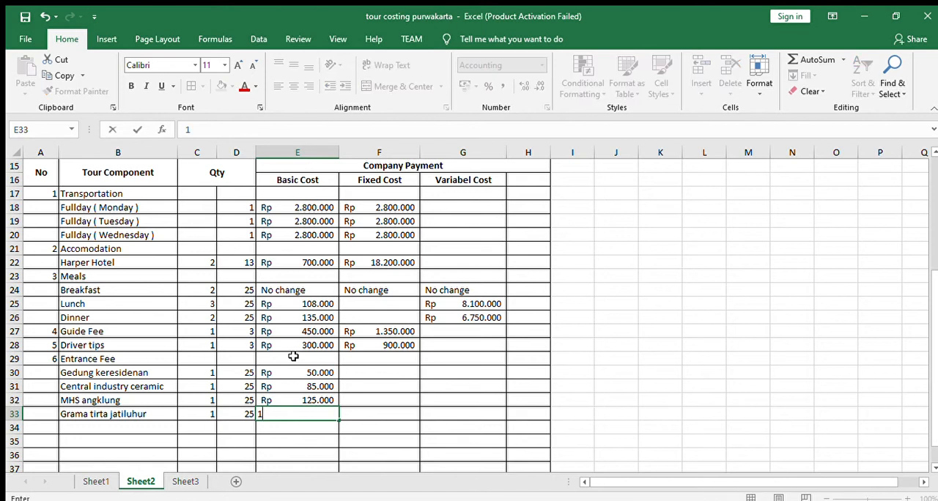
pyautogui.write('50.000')
pyautogui.press('Return')
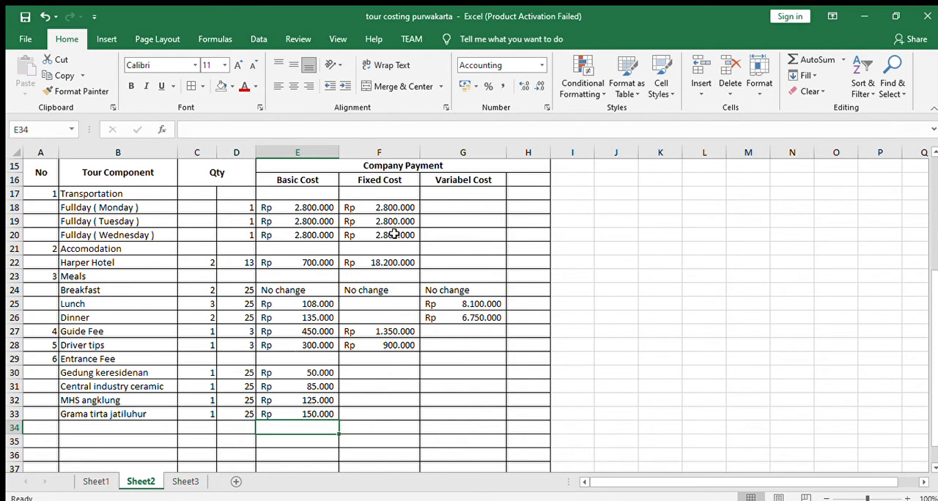
# - Calculate the variable cost of Gedung keresidenan in G30 with the formula =E30*D30*C30
pyautogui.click(484, 370)
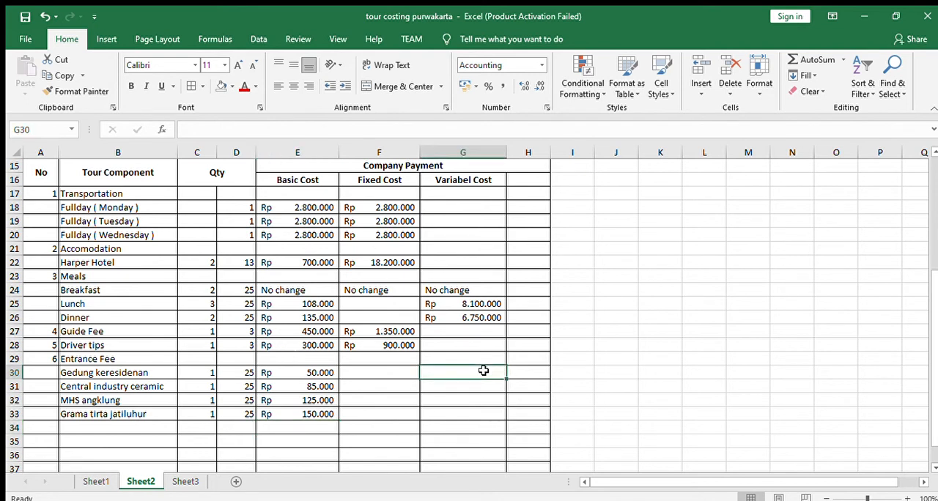
pyautogui.write('=')
pyautogui.click(323, 370)
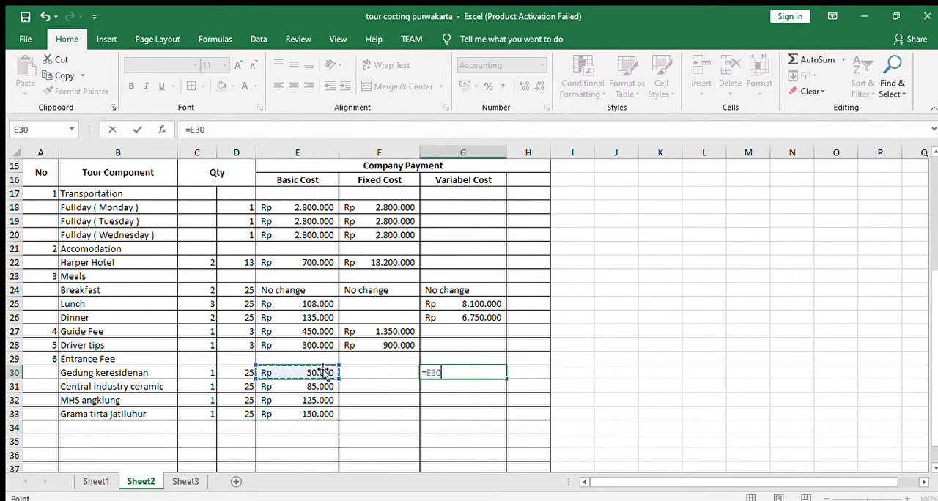
pyautogui.write('*')
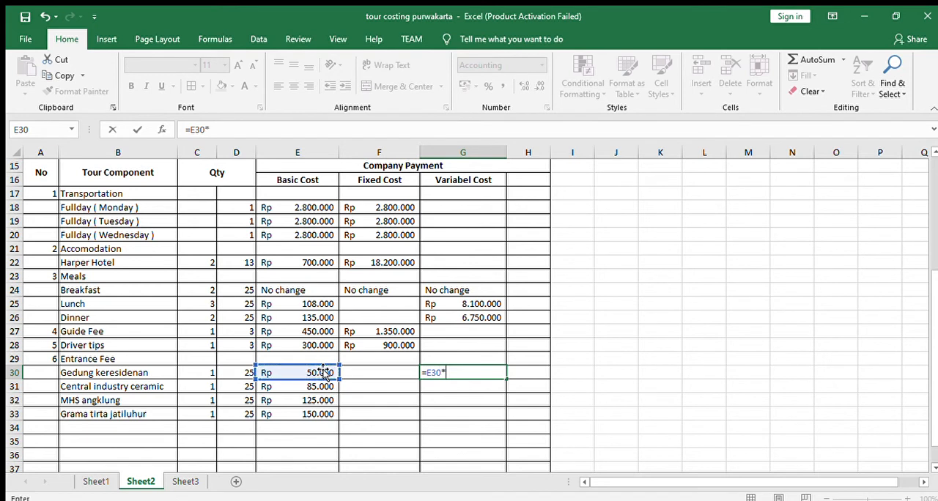
pyautogui.click(244, 373)
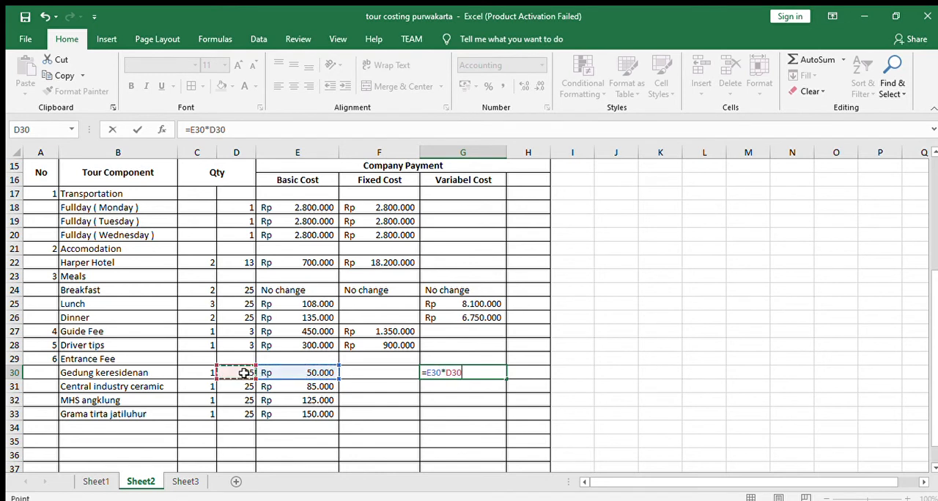
pyautogui.write('*')
pyautogui.click(201, 370)
pyautogui.press('Return')
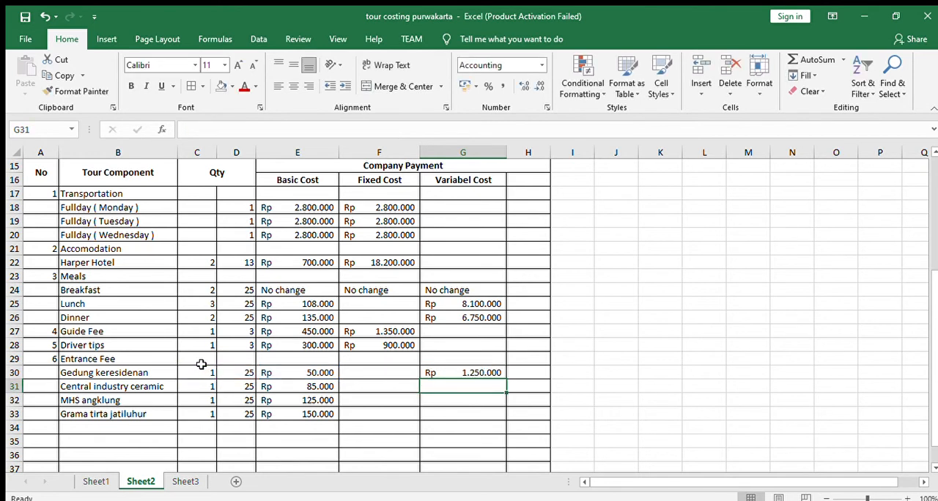
# - Fill the variable cost formula from G30 down to G33 for the remaining entrance fees
pyautogui.click(460, 373)
pyautogui.moveTo(506, 380); pyautogui.dragTo(506, 418)
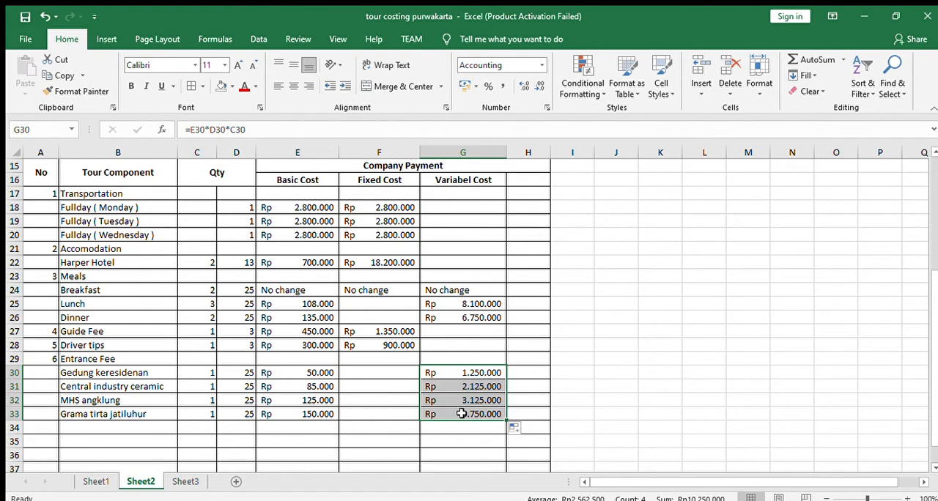
pyautogui.click(448, 441)
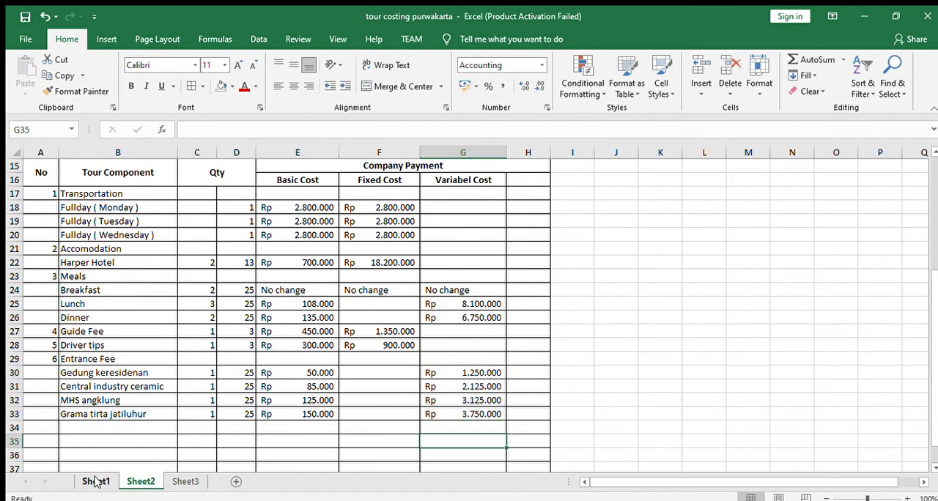
# - Check the remaining components on Sheet1, and add item 7, Special Performance, in row 34 of Sheet2
pyautogui.click(94, 481)
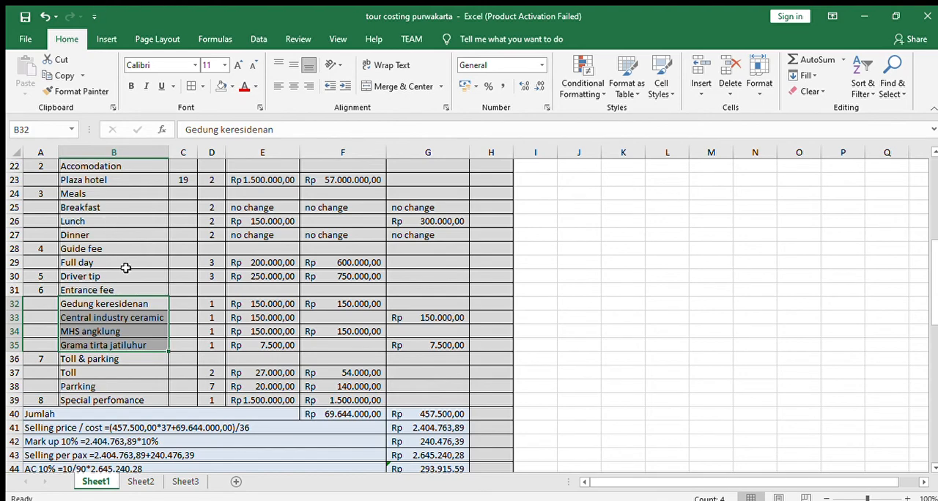
pyautogui.click(141, 482)
pyautogui.scroll(-1, 113, 293)
pyautogui.scroll(1, 63, 295)
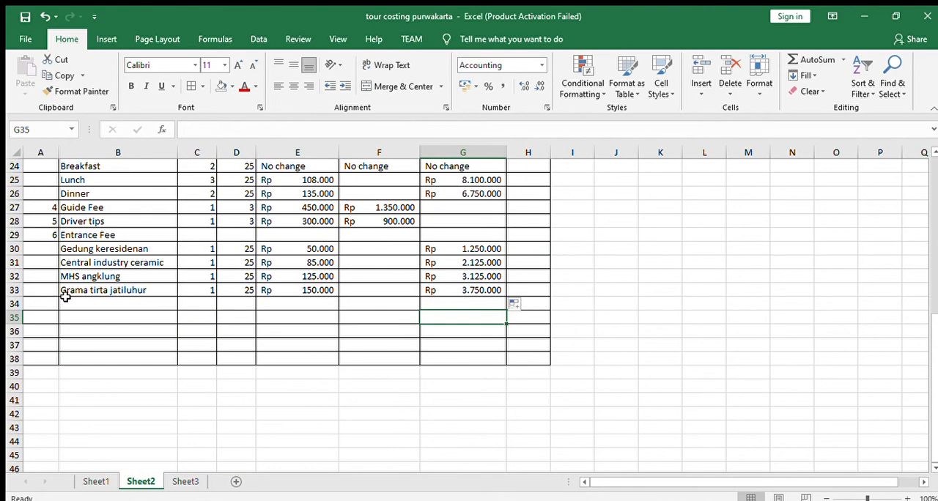
pyautogui.click(51, 301)
pyautogui.doubleClick(50, 301)
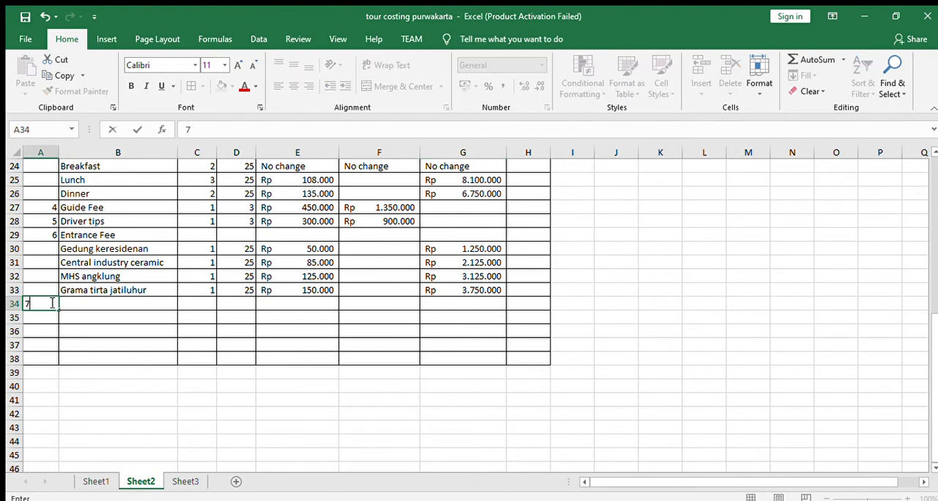
pyautogui.press('Tab')
pyautogui.write('Spe')
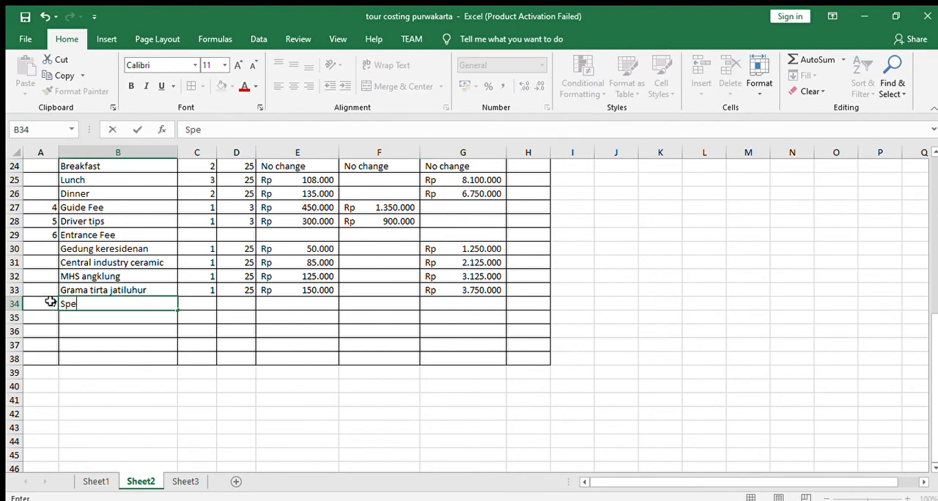
pyautogui.write('cial Performance')
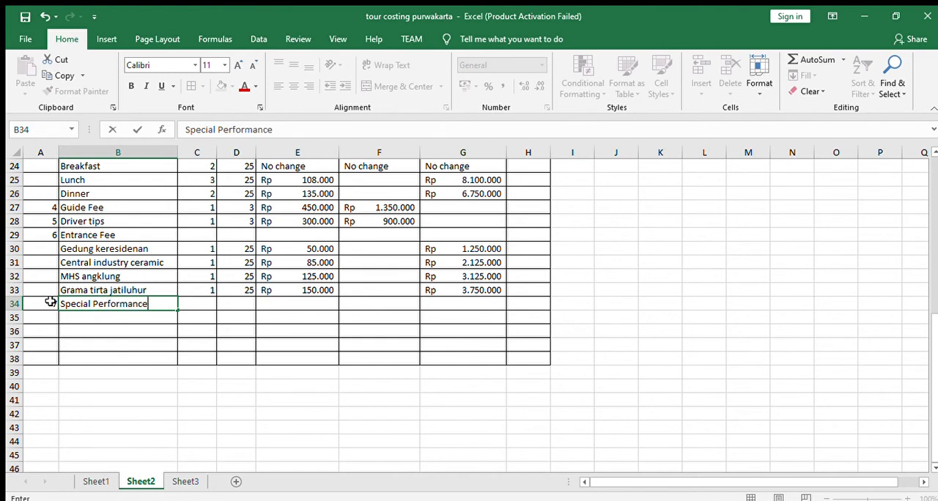
# - Give Special Performance quantities of 1 and 1 in C34:D34 and a basic cost of 1.500.000 in E34
pyautogui.press('Tab')
pyautogui.write('1')
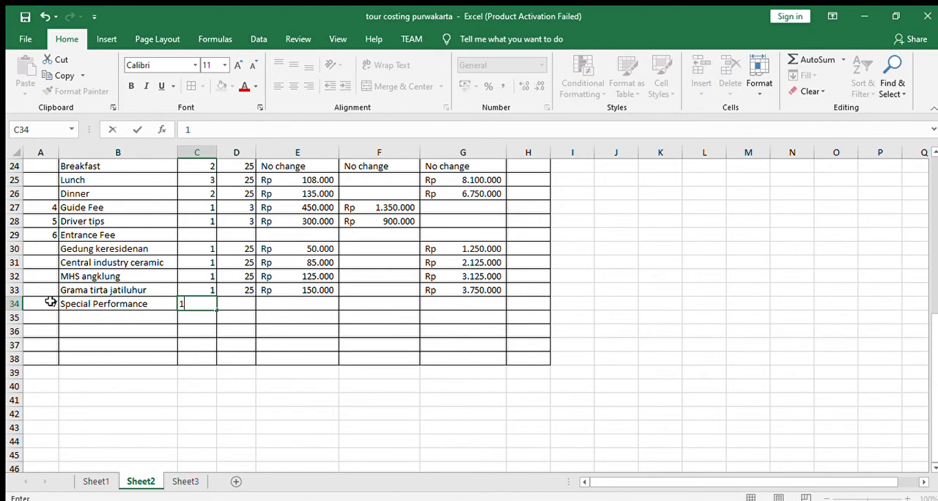
pyautogui.press('Tab')
pyautogui.write('1')
pyautogui.press('Tab')
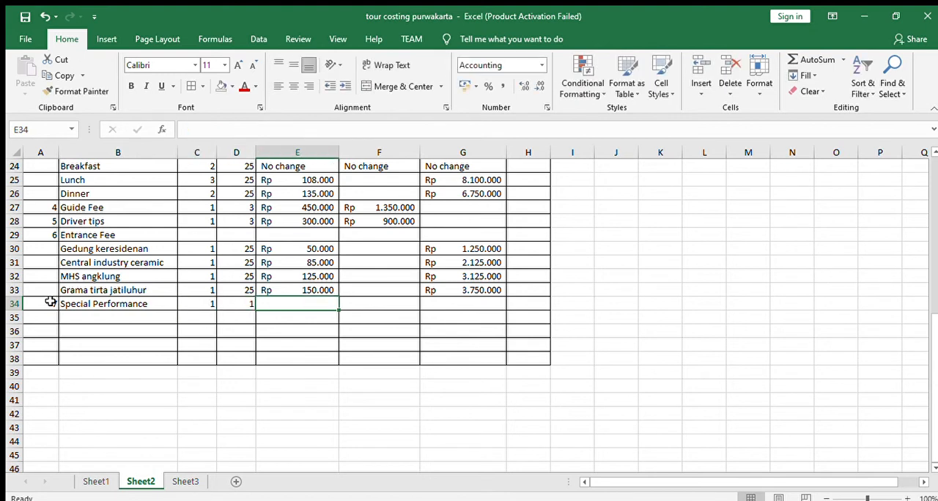
pyautogui.write('1.500.000')
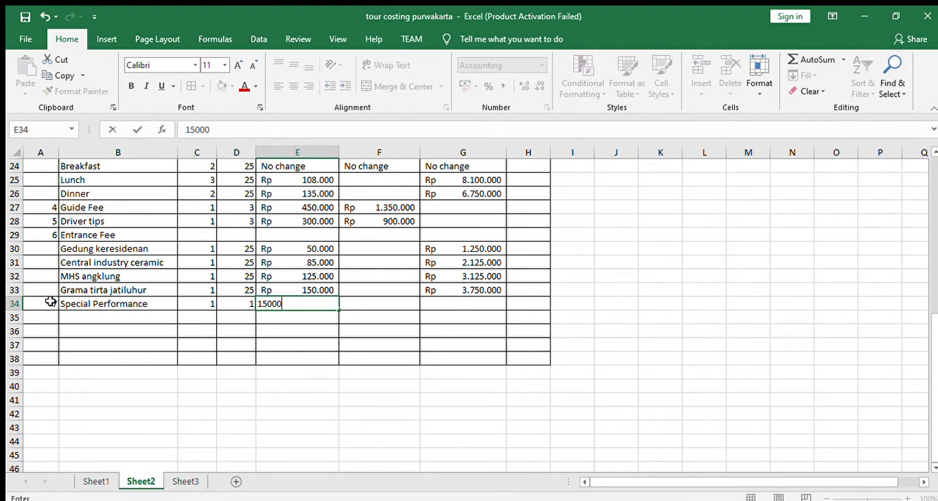
pyautogui.press('Return')
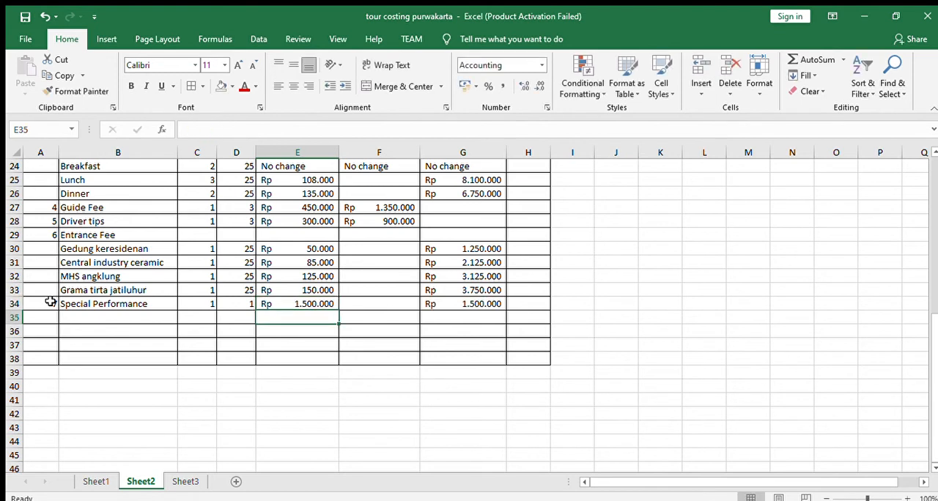
# - Clear the Special Performance variable cost in G34 and enter 1500000 as its fixed cost in F34
pyautogui.click(487, 303)
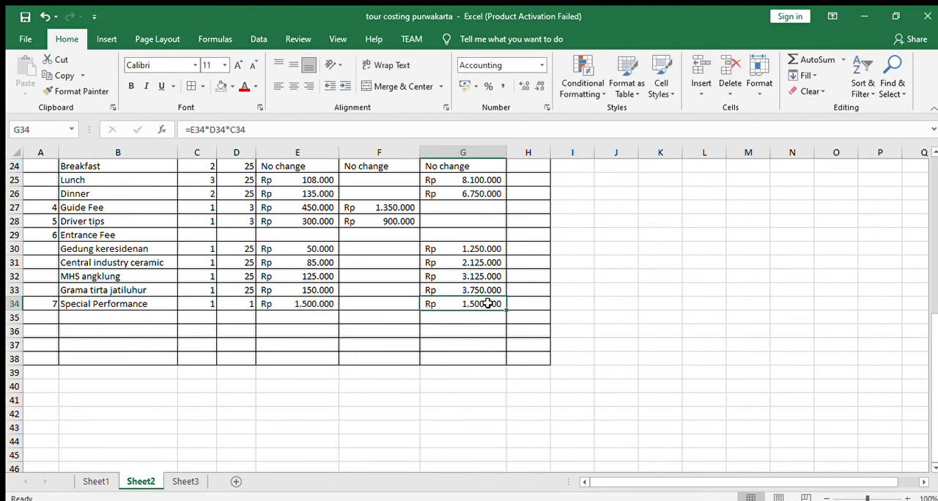
pyautogui.press('Delete')
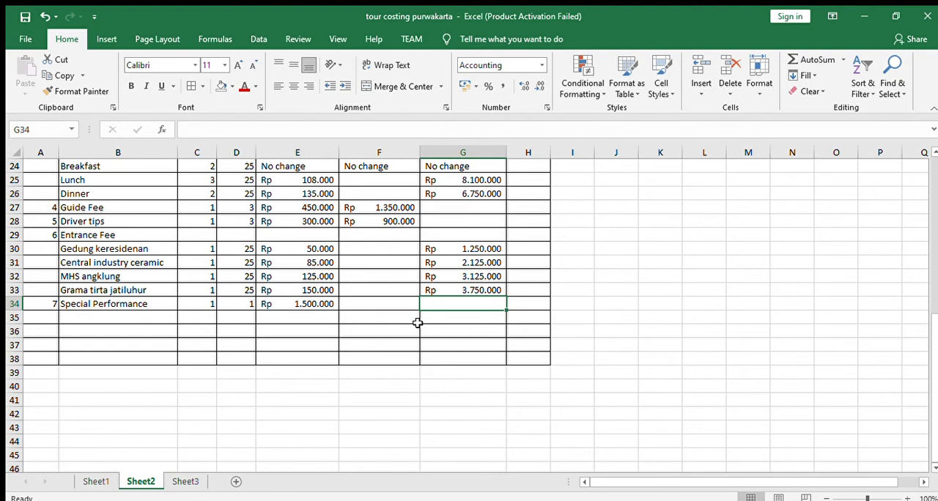
pyautogui.click(401, 304)
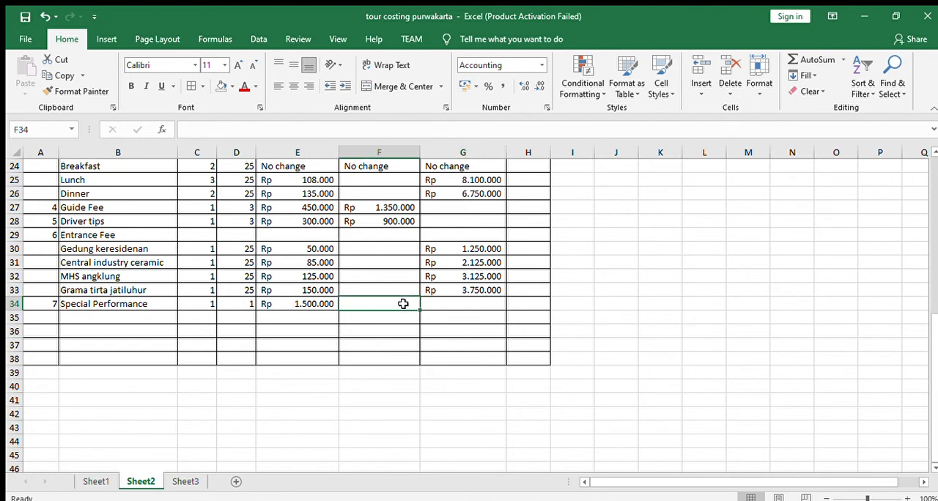
pyautogui.write('1500000')
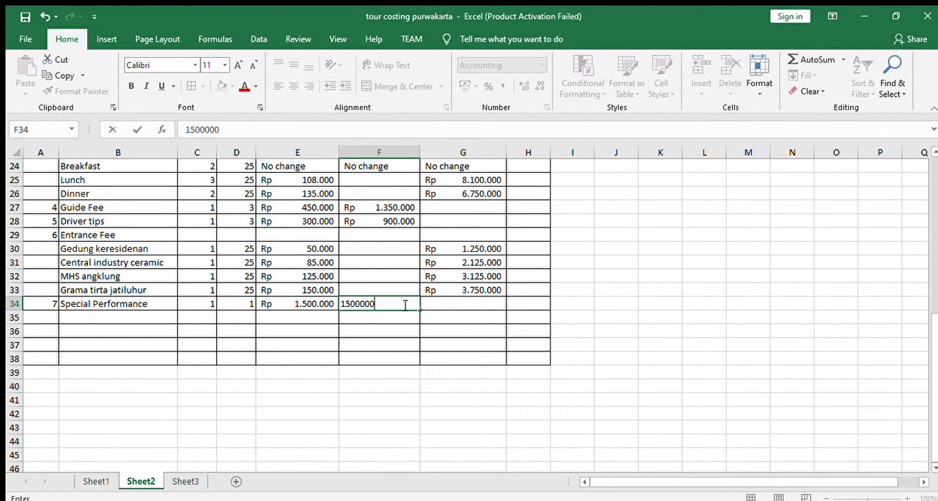
pyautogui.press('Return')
pyautogui.click(415, 331)
# - Apply an outside border around the component rows A17:H34
pyautogui.scroll(4, 381, 363)
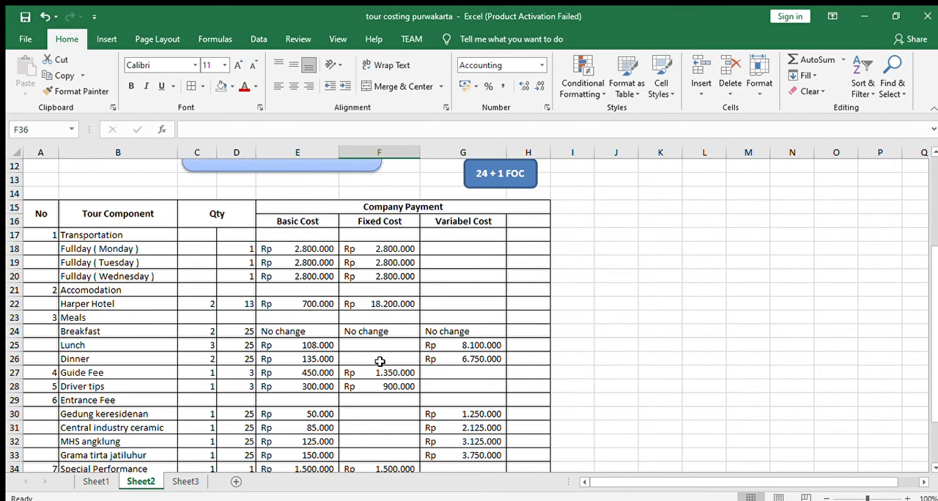
pyautogui.scroll(-1, 366, 346)
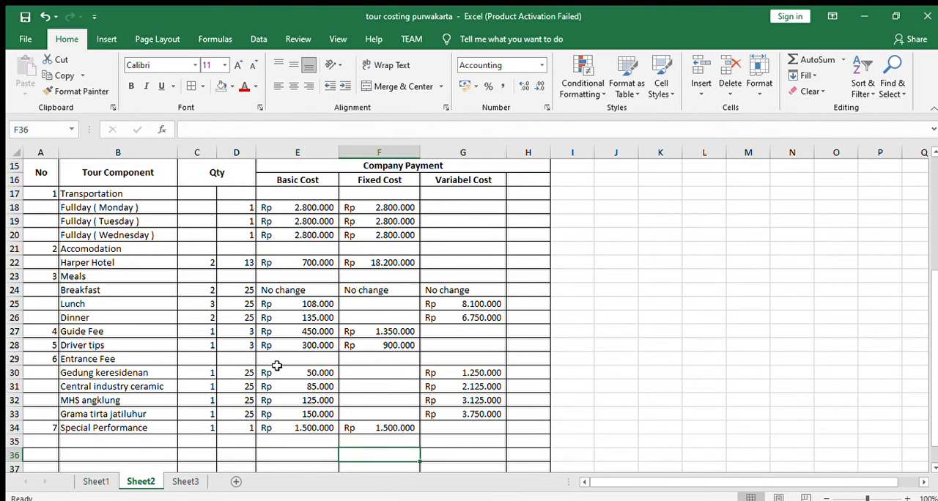
pyautogui.scroll(1, 274, 366)
pyautogui.moveTo(45, 233); pyautogui.dragTo(534, 410)
pyautogui.moveTo(523, 435); pyautogui.dragTo(522, 435)
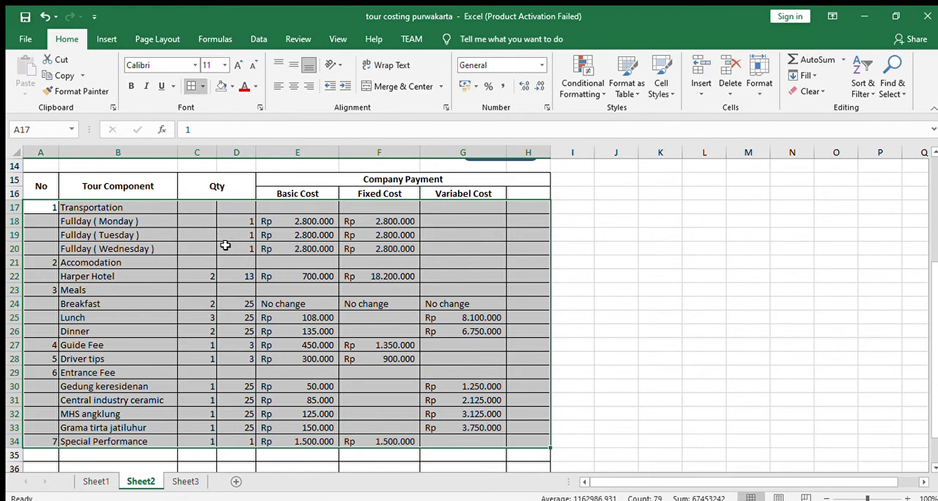
pyautogui.click(249, 371)
pyautogui.scroll(-3, 257, 366)
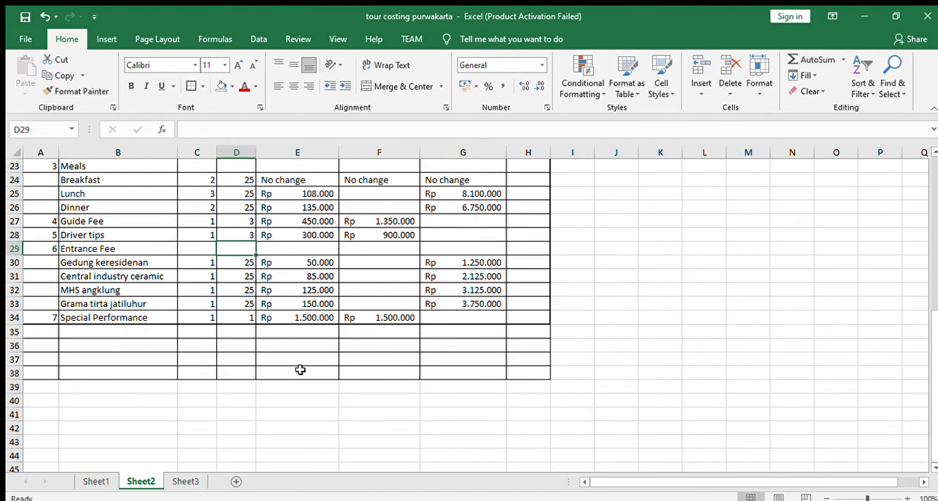
# - Examine the Jumlah, mark-up and selling price rows under the Sheet1 table, and return to Sheet2
pyautogui.click(102, 480)
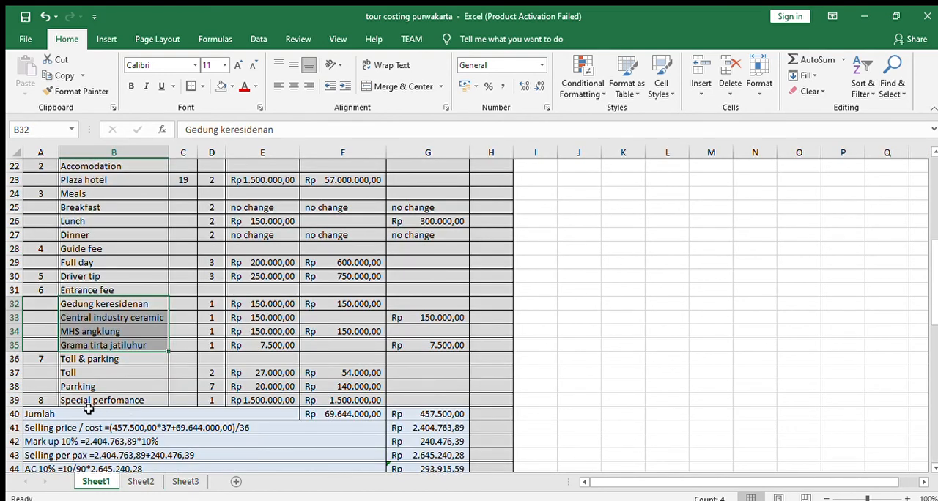
pyautogui.click(59, 416)
pyautogui.click(55, 429)
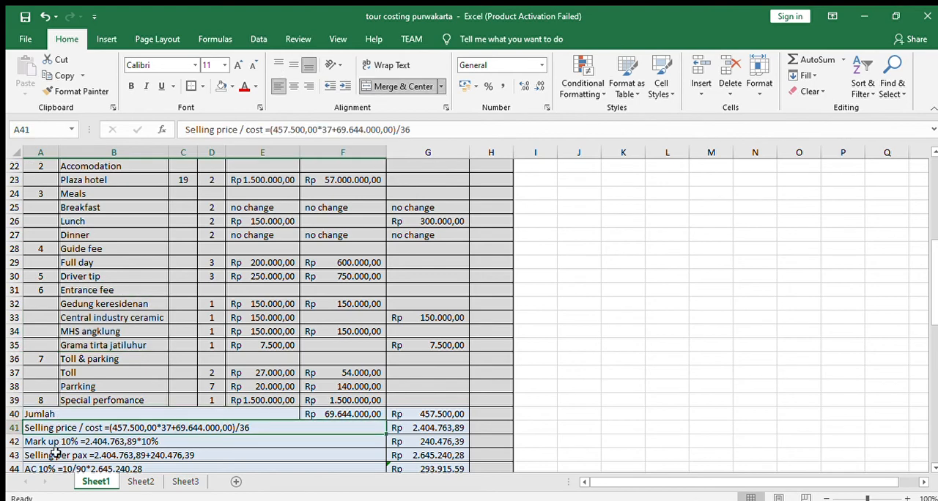
pyautogui.scroll(-1, 56, 447)
pyautogui.click(59, 399)
pyautogui.click(61, 414)
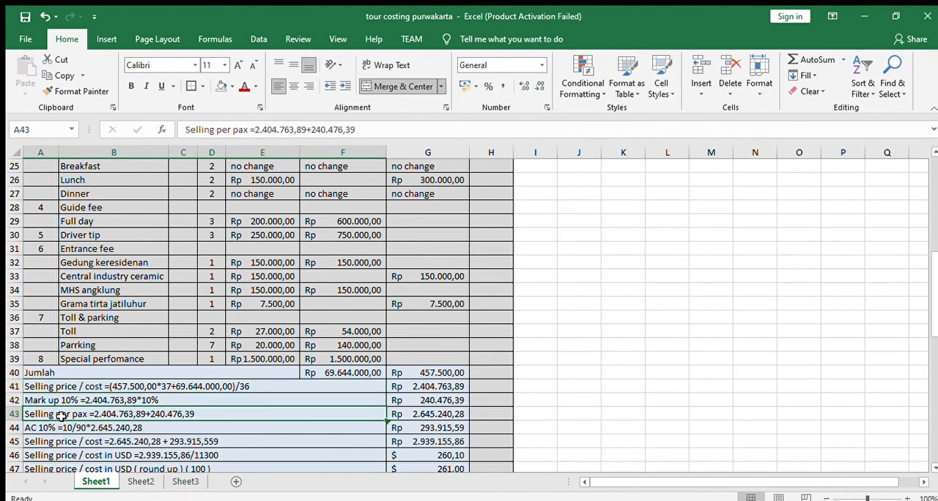
pyautogui.scroll(-1, 62, 446)
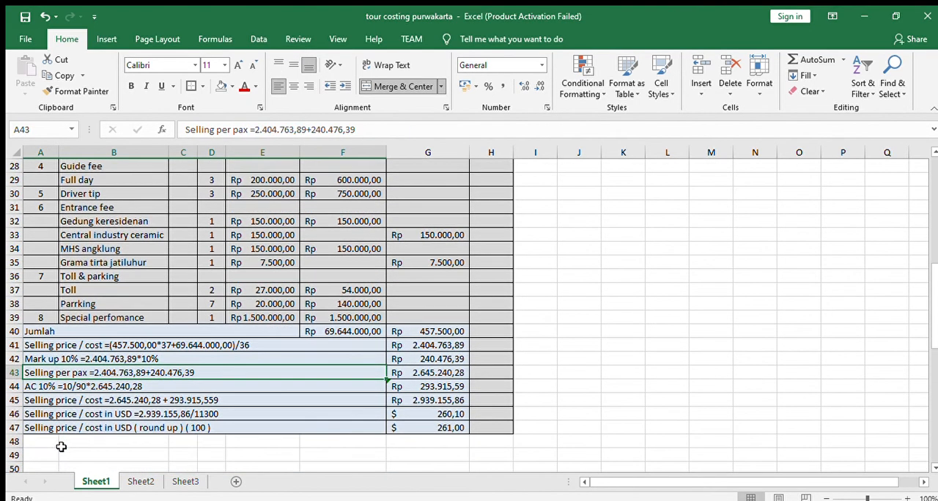
pyautogui.click(421, 428)
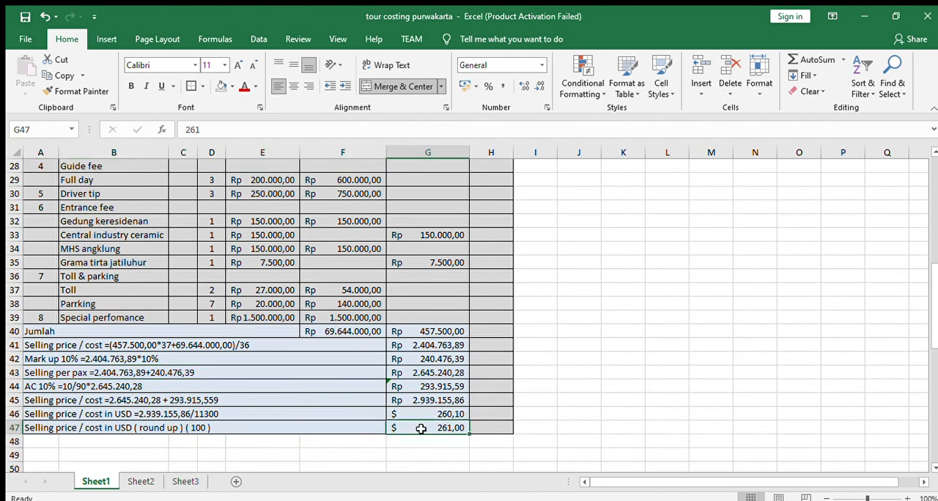
pyautogui.click(139, 481)
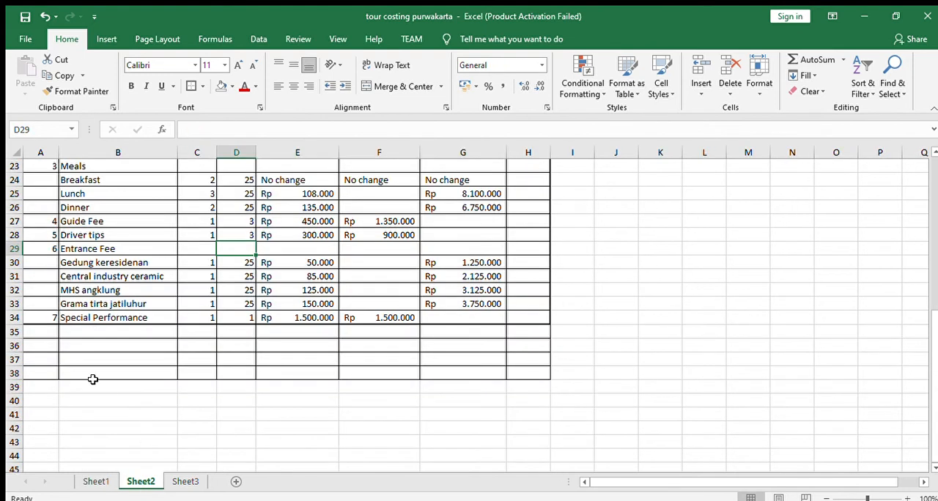
# - Enter the total row label Jumlah in A35, below Special Performance
pyautogui.click(45, 334)
pyautogui.write('Jumlah')
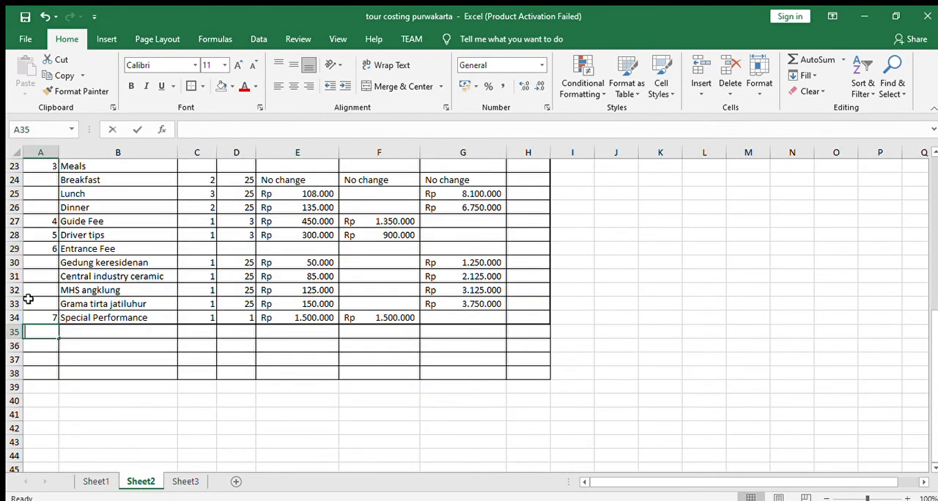
pyautogui.press('Return')
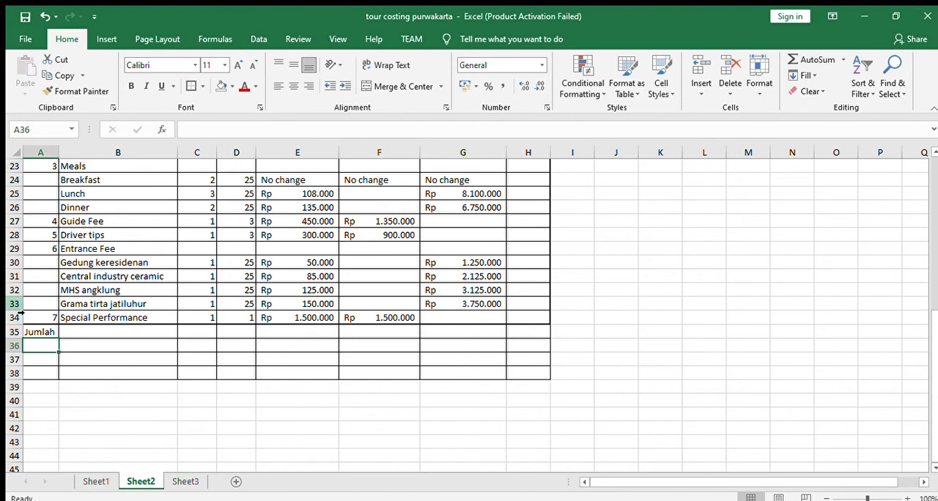
# - Consult the pricing rows on Sheet1, and enter the label Selling Price / Cost in A36 of Sheet2
pyautogui.click(101, 481)
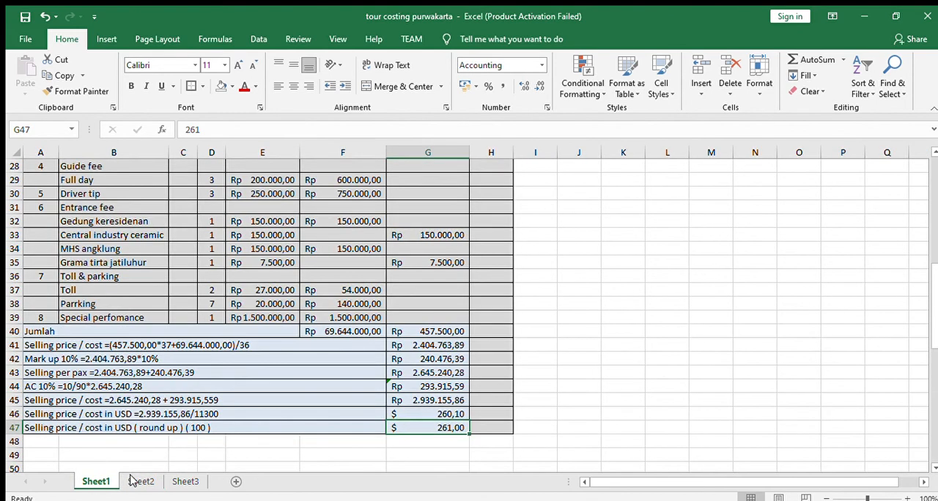
pyautogui.click(141, 482)
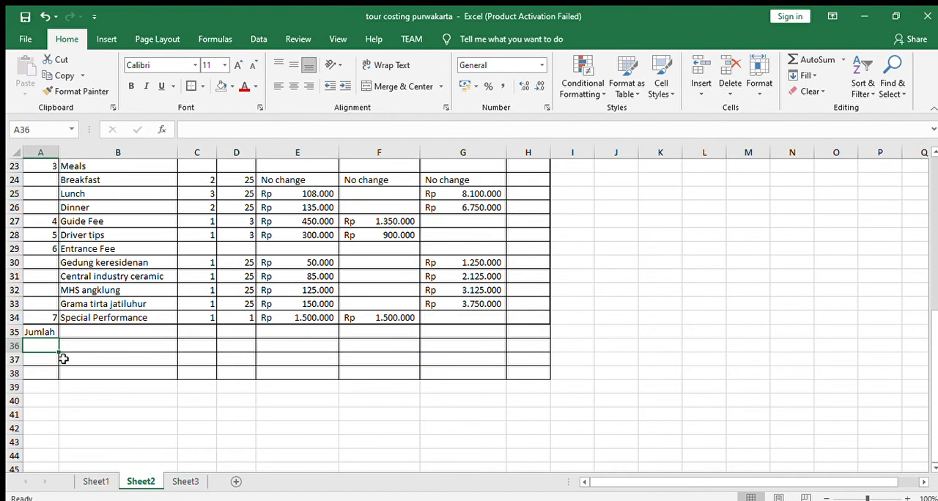
pyautogui.write('Selling Price')
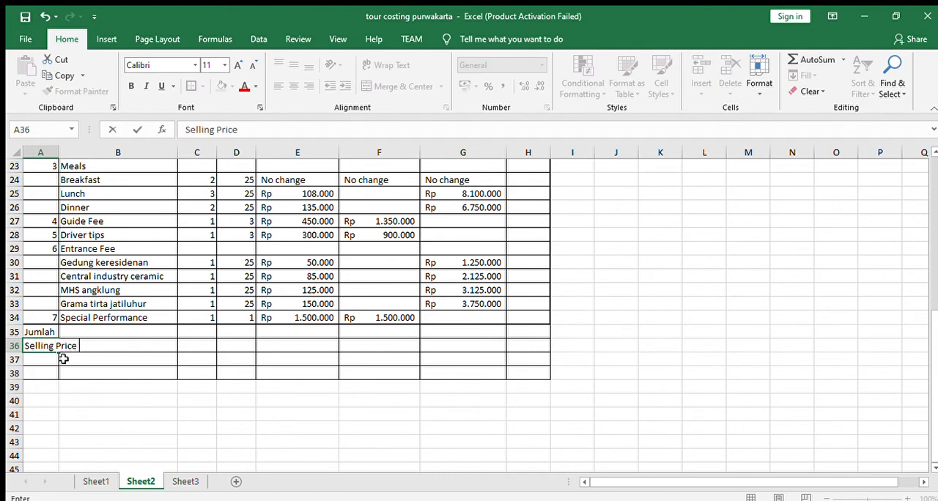
pyautogui.write(' / Cost')
pyautogui.press('Return')
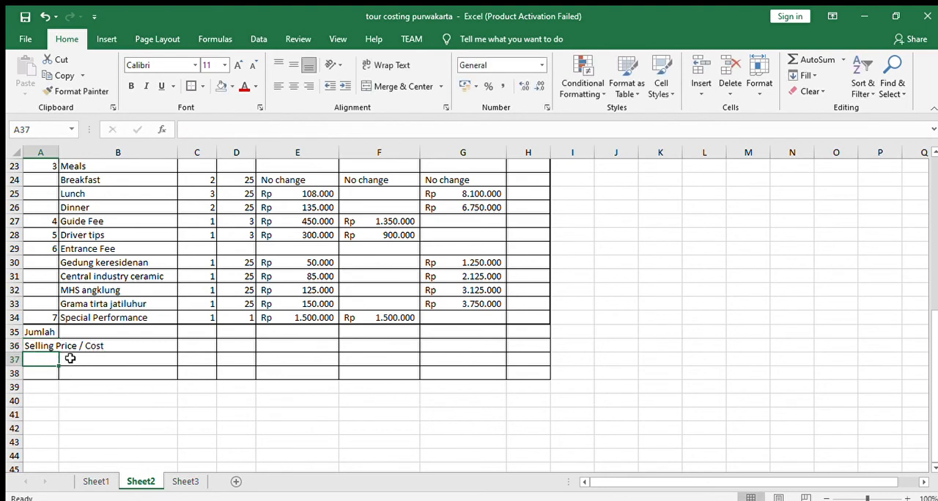
# - Compare with the mark-up row on Sheet1, and enter the label Profit Margin 10% in A37 of Sheet2
pyautogui.click(96, 481)
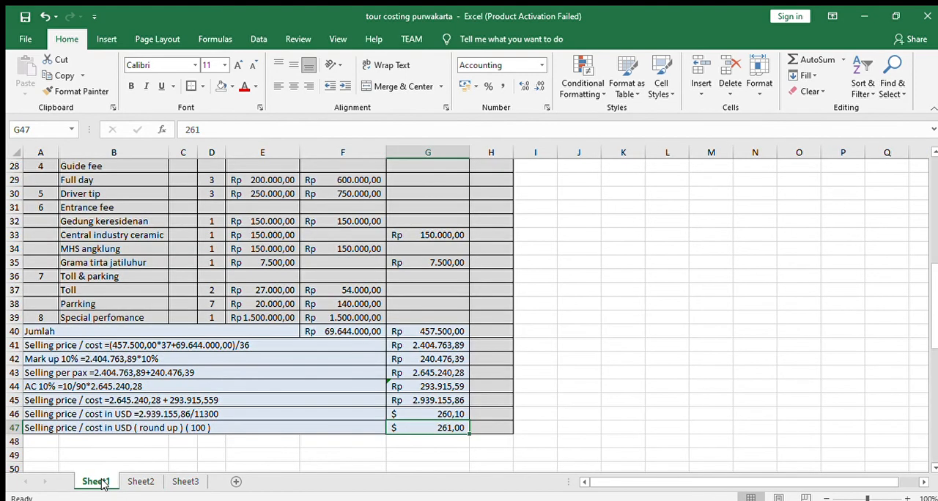
pyautogui.click(139, 481)
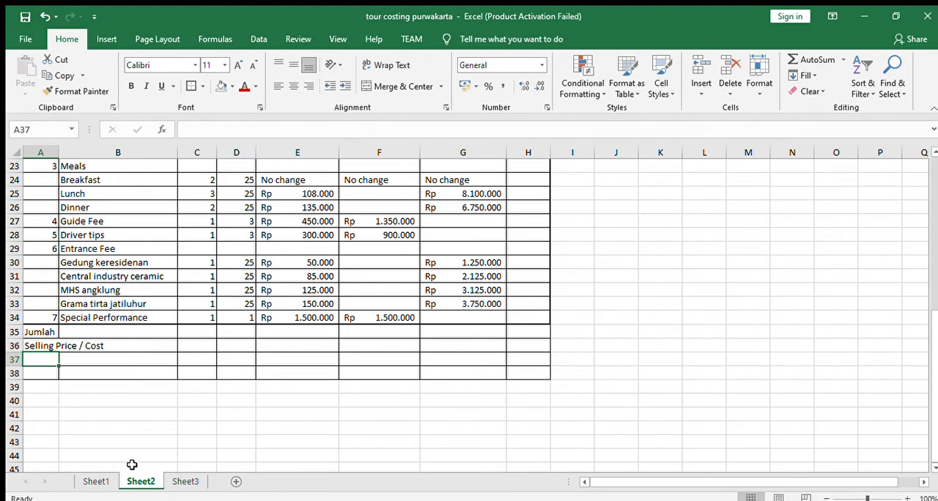
pyautogui.click(103, 488)
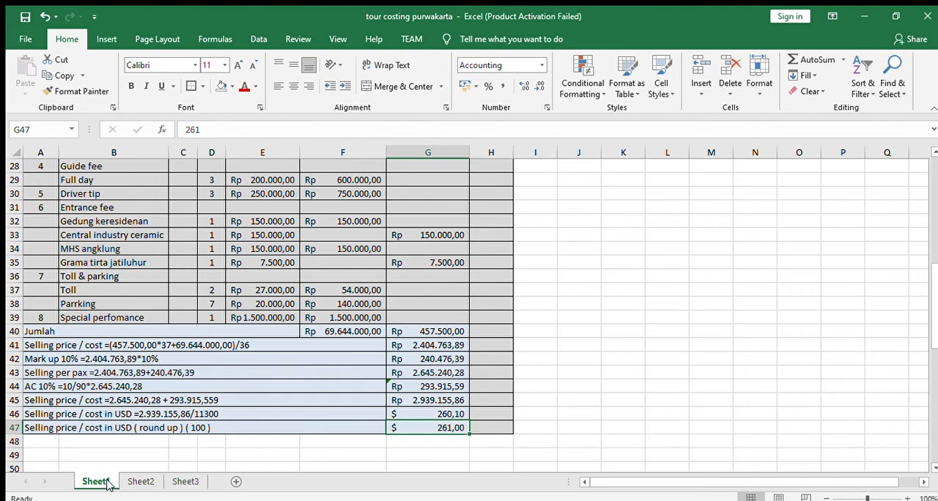
pyautogui.click(136, 485)
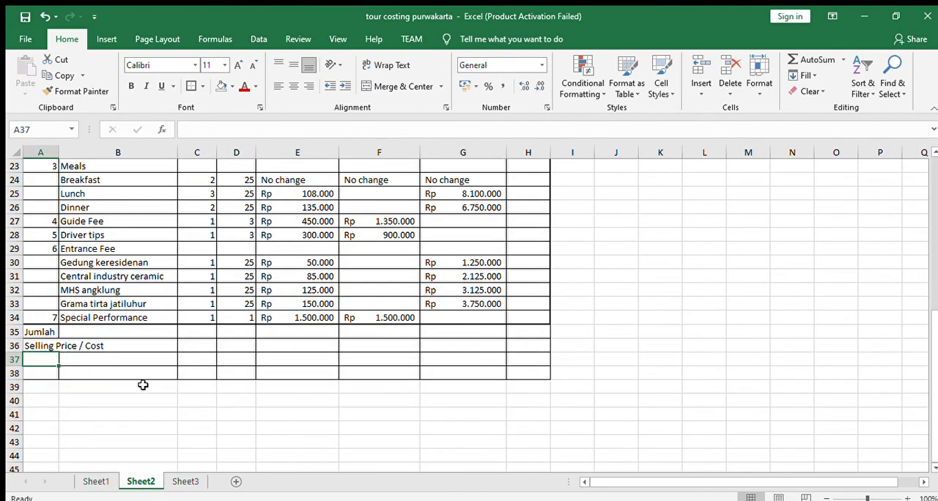
pyautogui.write('Profit')
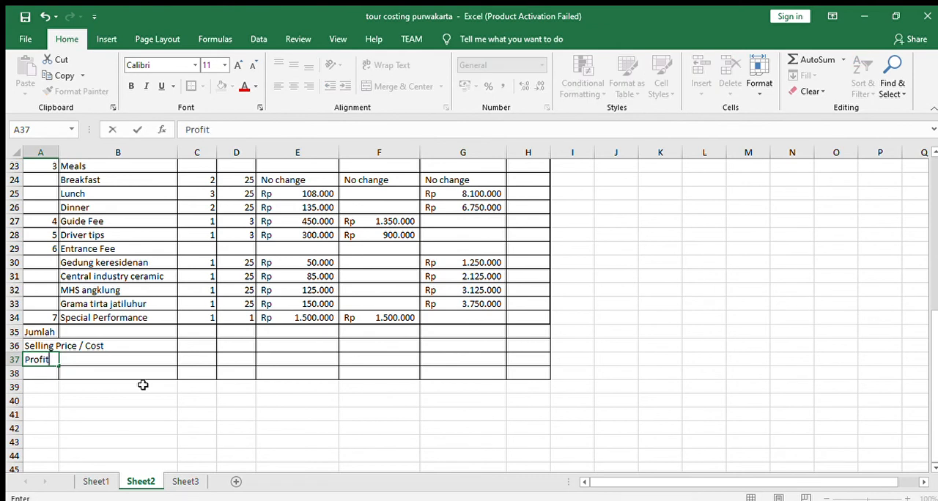
pyautogui.write(' Magrin')
pyautogui.press('BackSpace')
pyautogui.press('BackSpace')
pyautogui.write('rgin 10')
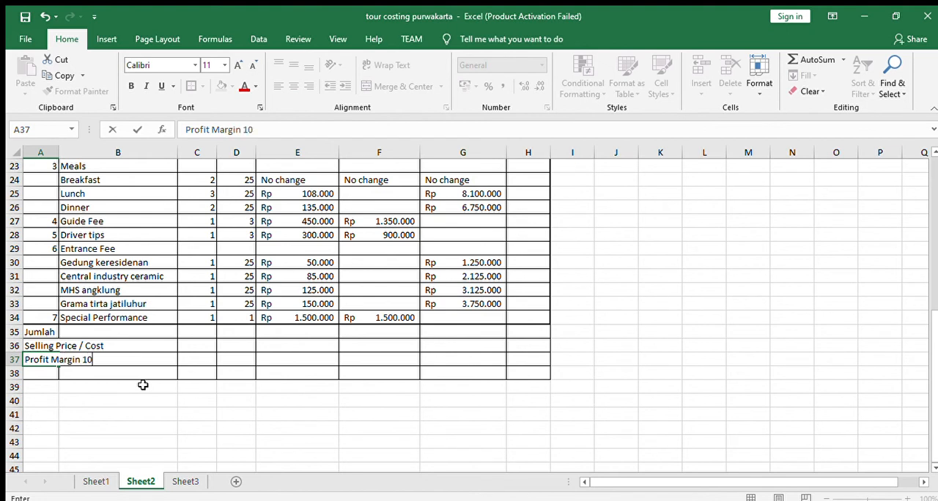
pyautogui.write('%')
pyautogui.press('Return')
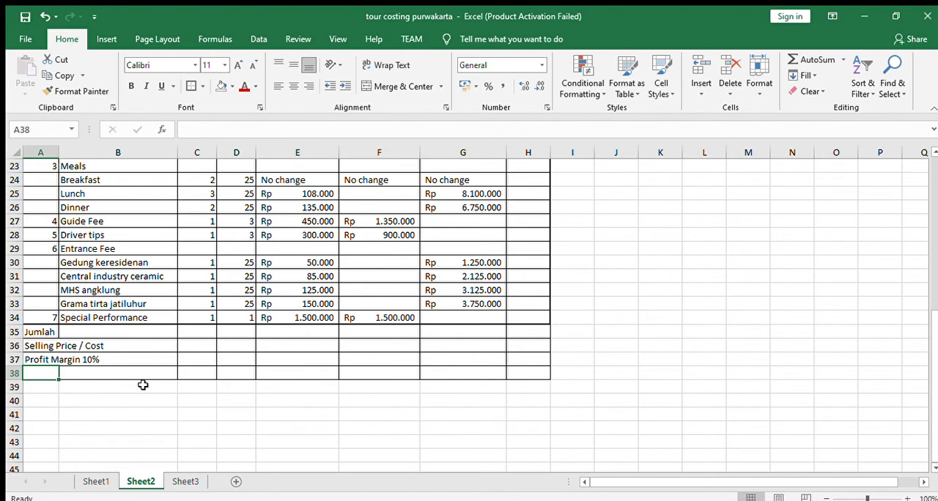
# - Try inserting cells at A38:H38 with a shift to the right, and undo the insertion
pyautogui.moveTo(41, 371); pyautogui.dragTo(528, 375)
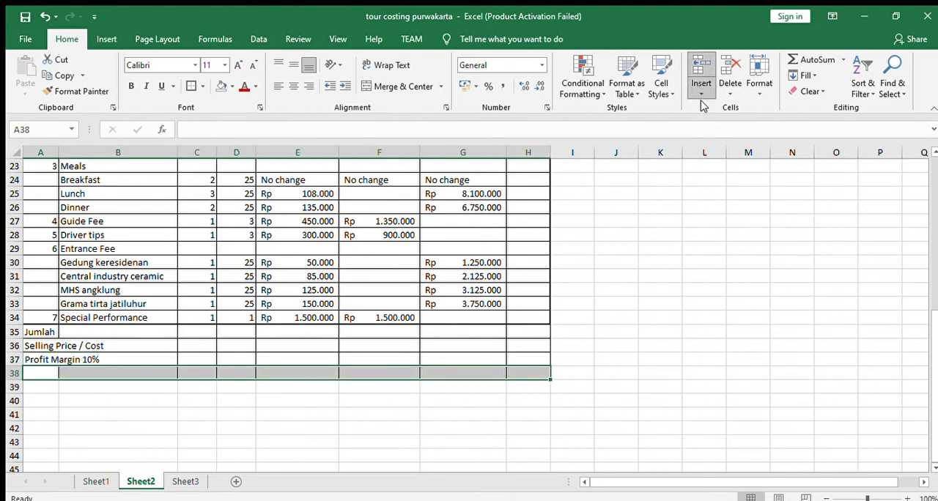
pyautogui.click(455, 291)
pyautogui.hotkey('ctrl', 'c')
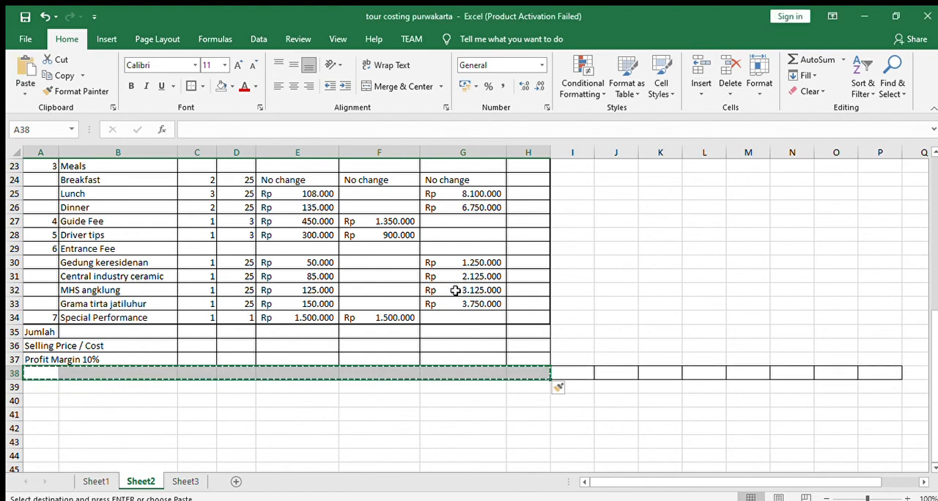
pyautogui.hotkey('ctrl', 'z')
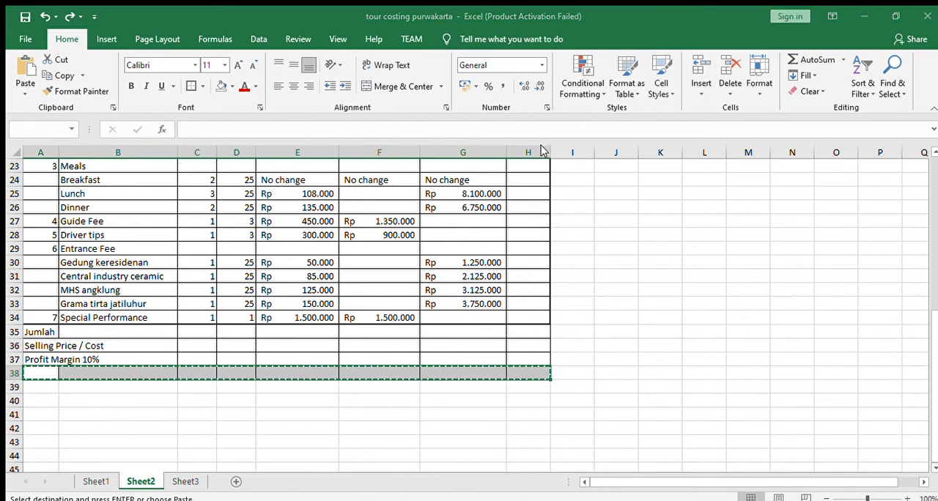
pyautogui.click(500, 350)
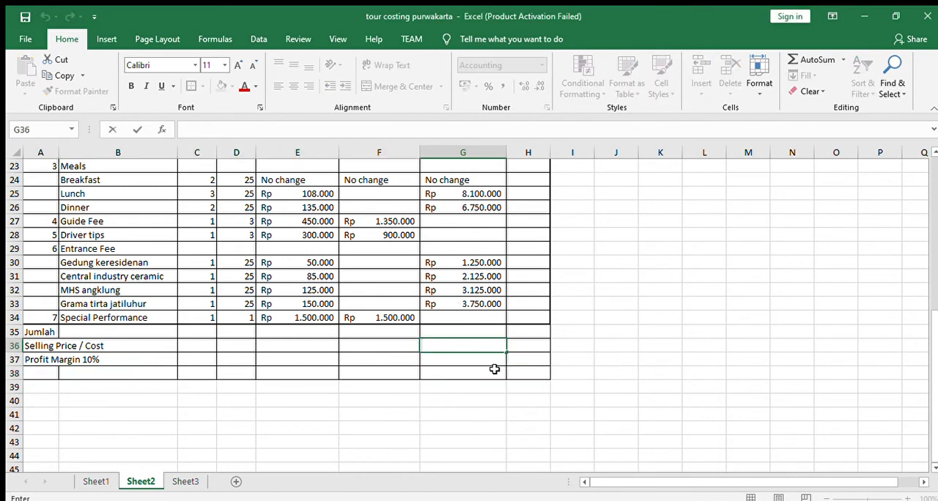
# - Insert three more rows of bordered cells at A38:H38, shifting the existing cells down
pyautogui.moveTo(36, 372); pyautogui.dragTo(547, 371)
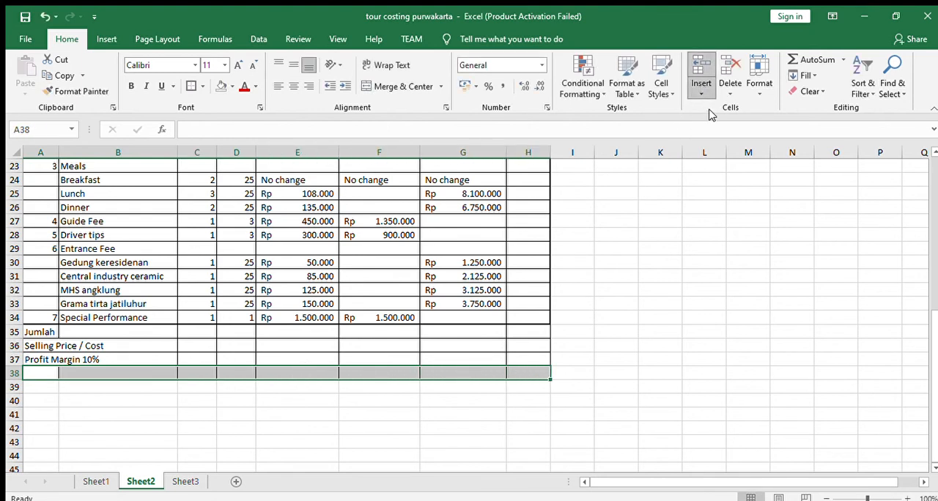
pyautogui.click(458, 284)
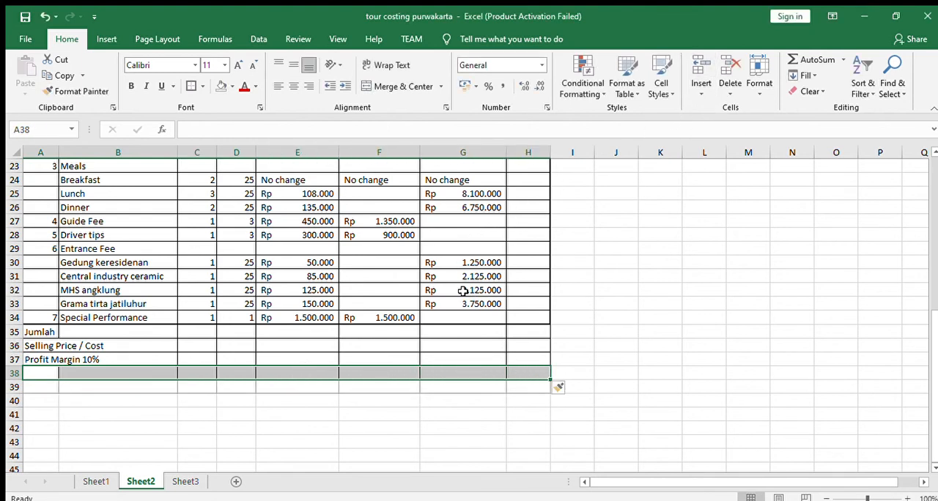
pyautogui.click(696, 92)
pyautogui.click(691, 114)
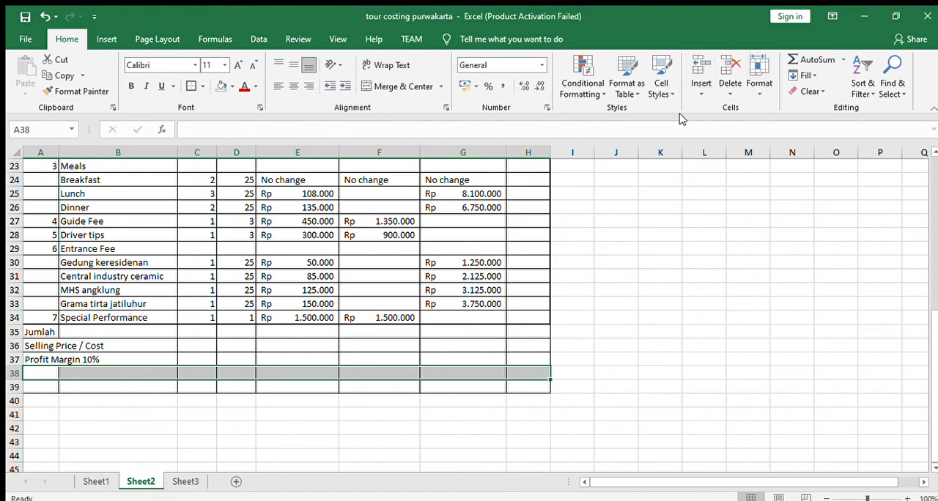
pyautogui.click(456, 292)
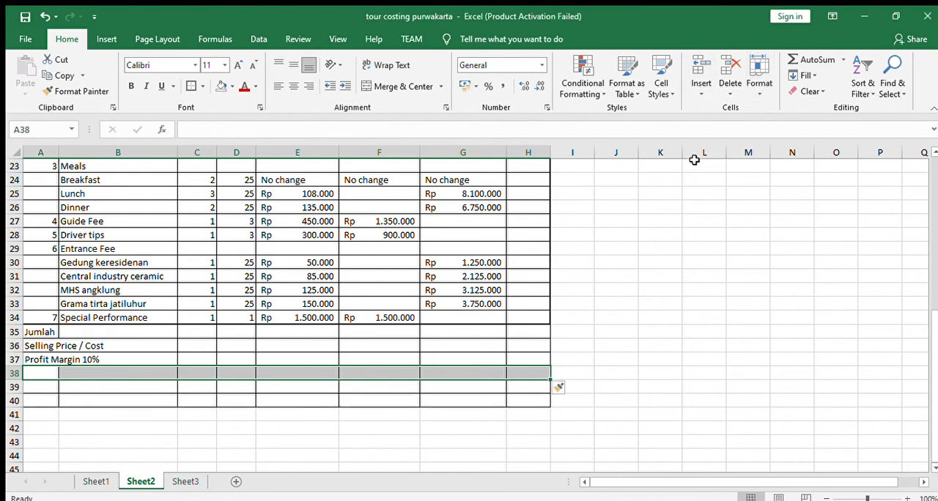
pyautogui.click(696, 92)
pyautogui.click(691, 112)
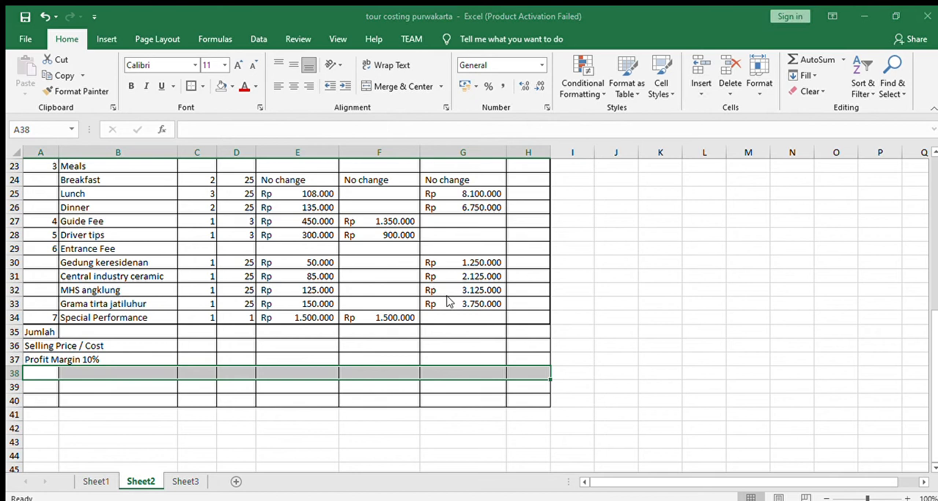
pyautogui.click(447, 299)
pyautogui.click(277, 395)
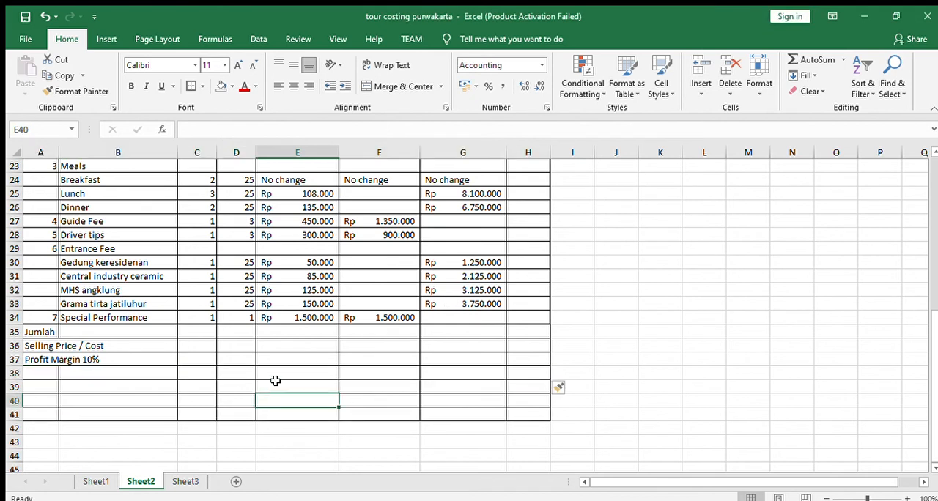
# - Insert two further rows of bordered cells at A40:H41, shifting the existing cells down
pyautogui.click(46, 373)
pyautogui.moveTo(50, 399); pyautogui.dragTo(541, 413)
pyautogui.click(703, 107)
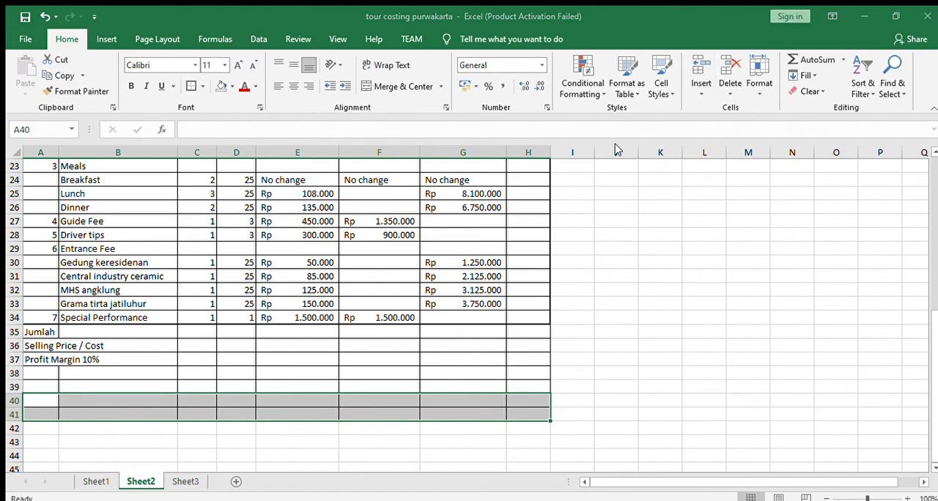
pyautogui.click(444, 293)
pyautogui.click(90, 405)
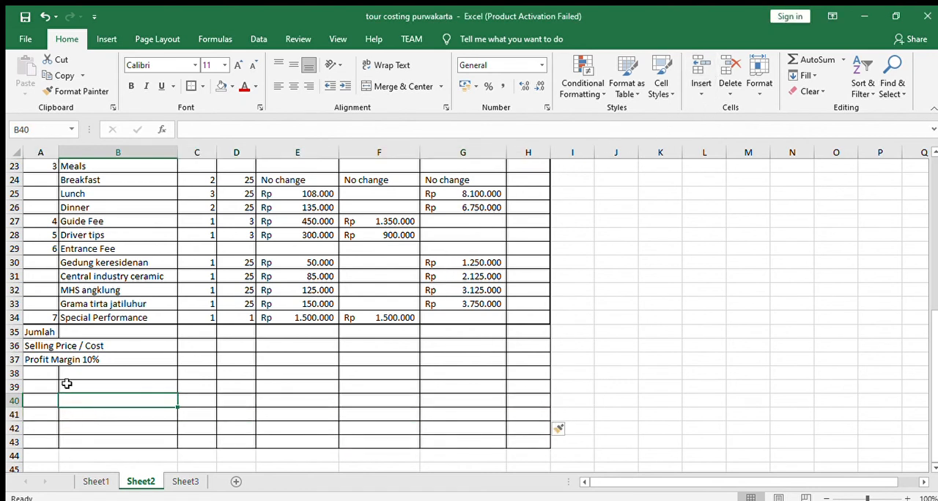
# - Check the next pricing label on Sheet1, and enter Selling per pax in A38 of Sheet2
pyautogui.click(50, 383)
pyautogui.click(49, 374)
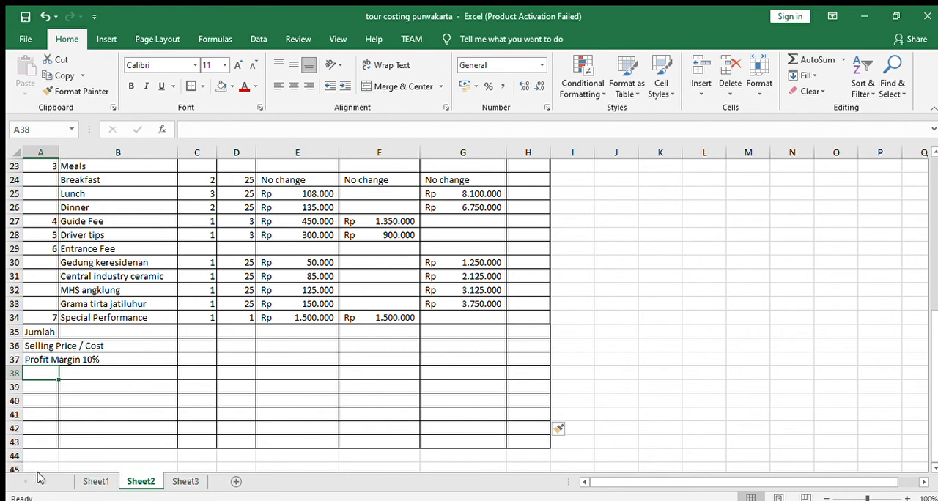
pyautogui.click(96, 480)
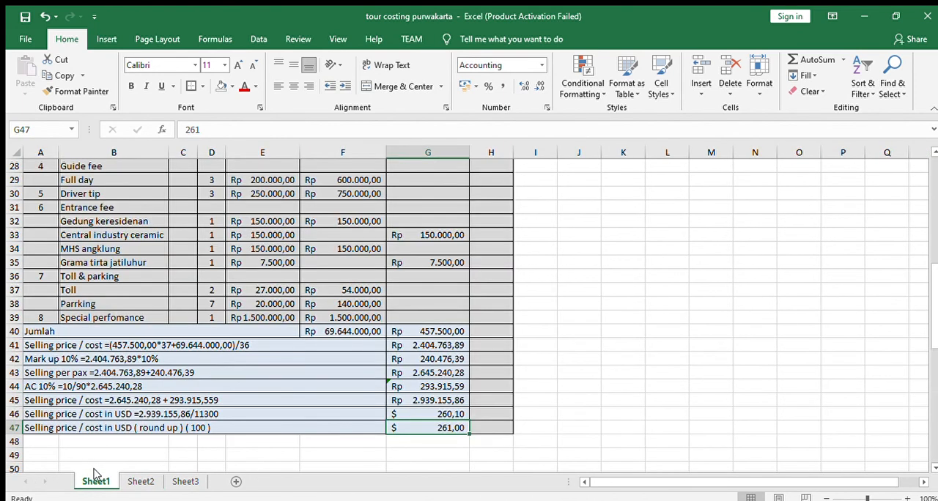
pyautogui.click(140, 481)
pyautogui.write('Selling')
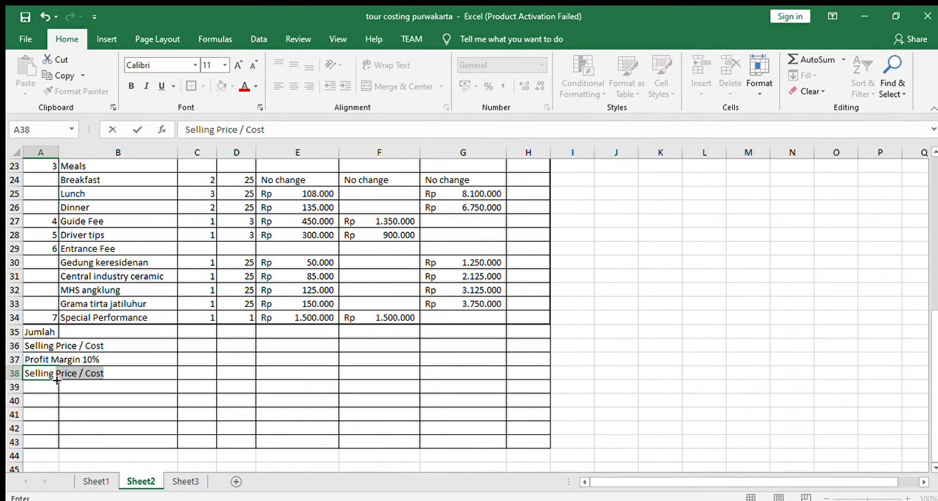
pyautogui.write(' per pax')
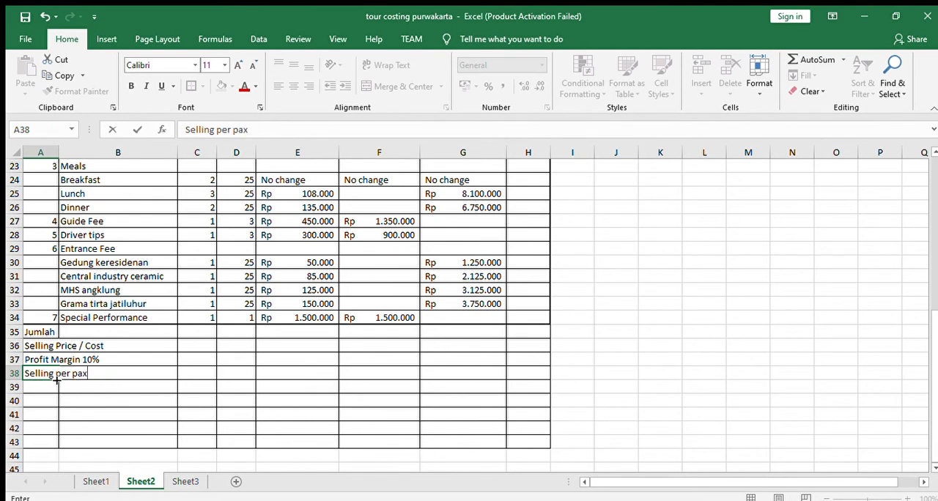
pyautogui.press('Return')
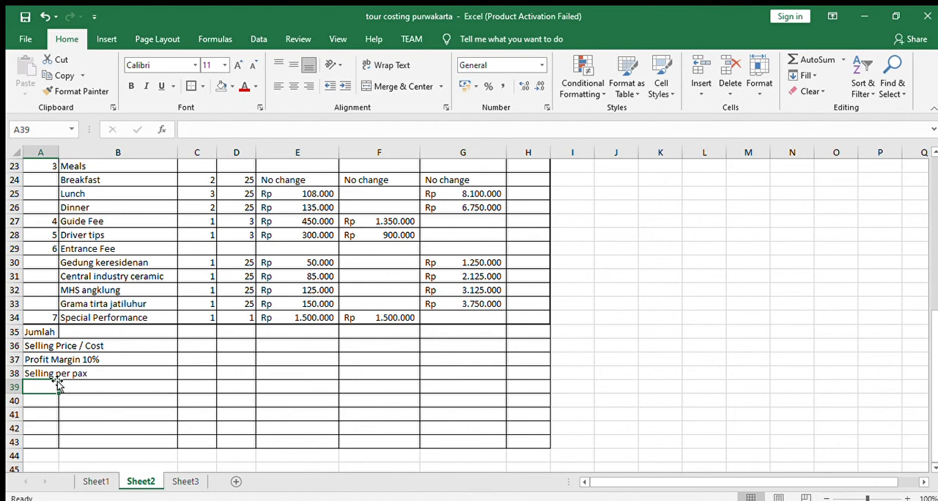
# - Enter the label Agent Commission 5 % in A39, below Selling per pax
pyautogui.write('Agen')
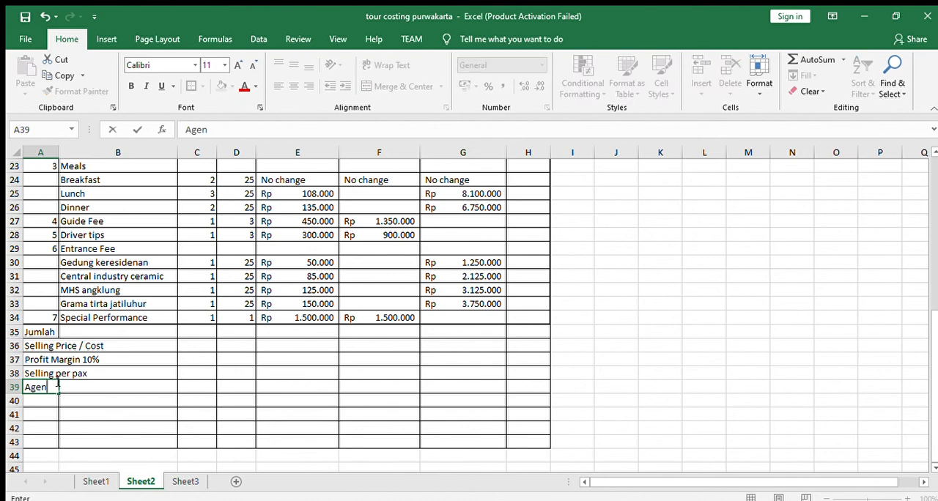
pyautogui.write('t Commission 5 %')
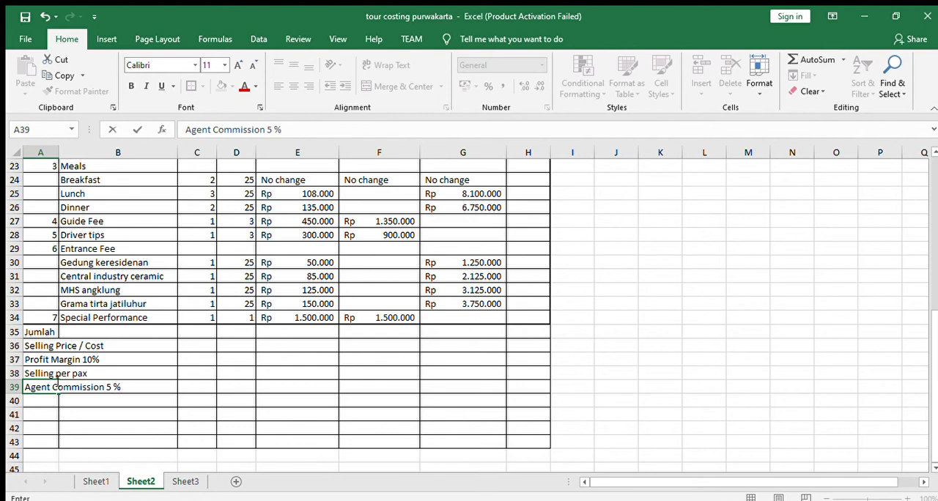
pyautogui.press('Return')
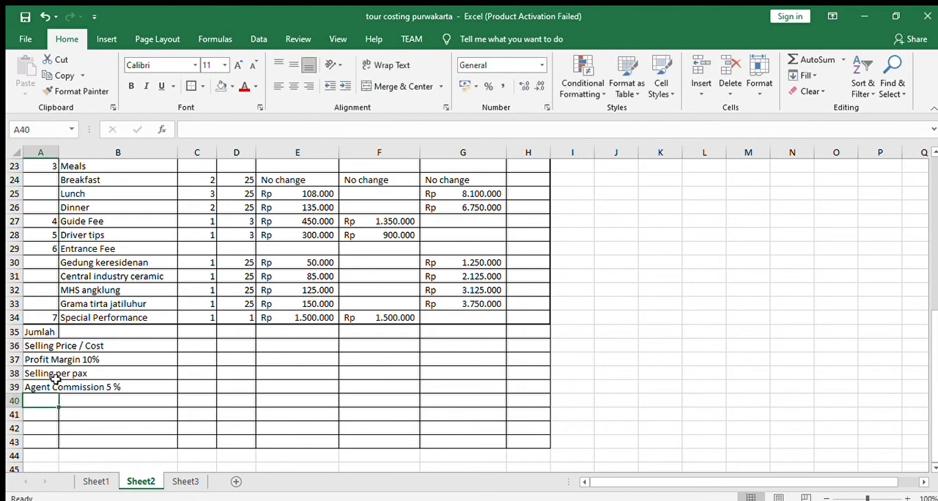
# - Enter the label Selling per pax in A40, below the agent commission row
pyautogui.write('Sellin')
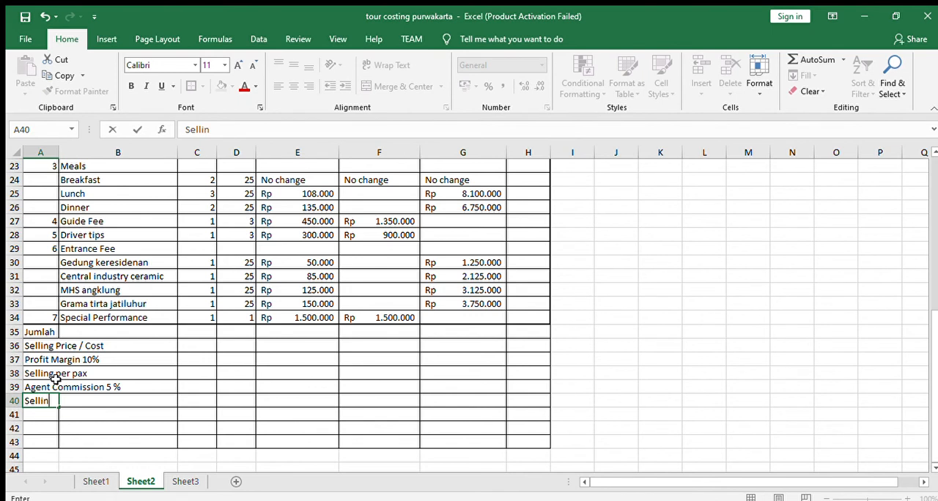
pyautogui.write('g per')
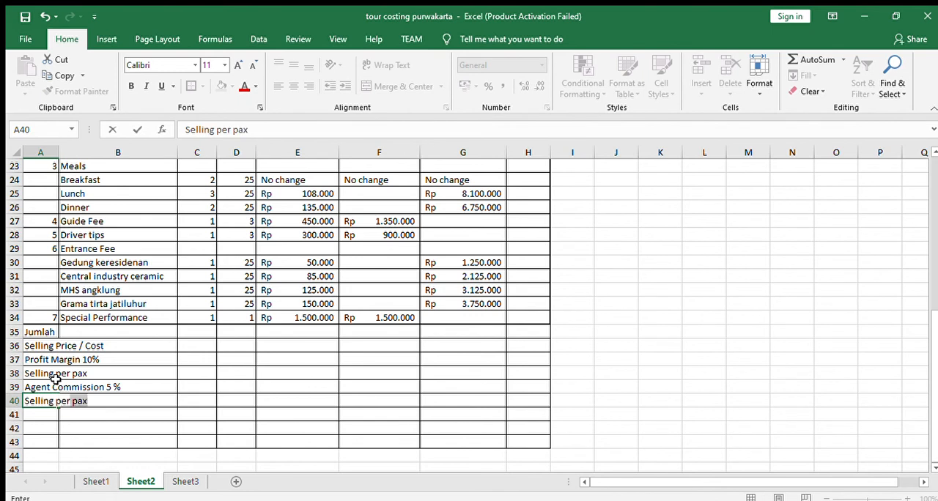
pyautogui.press('Return')
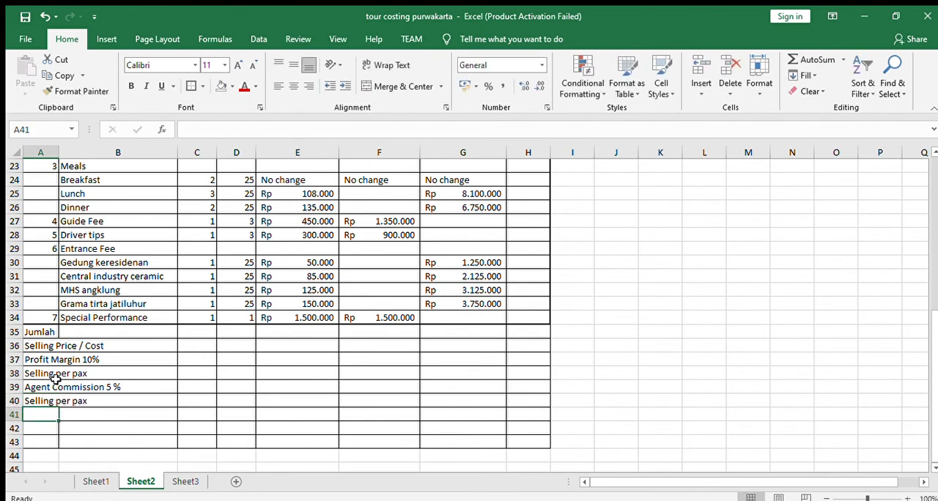
# - Check the USD price label on Sheet1, and enter Selling per pax (USD) in A41 of Sheet2
pyautogui.click(93, 486)
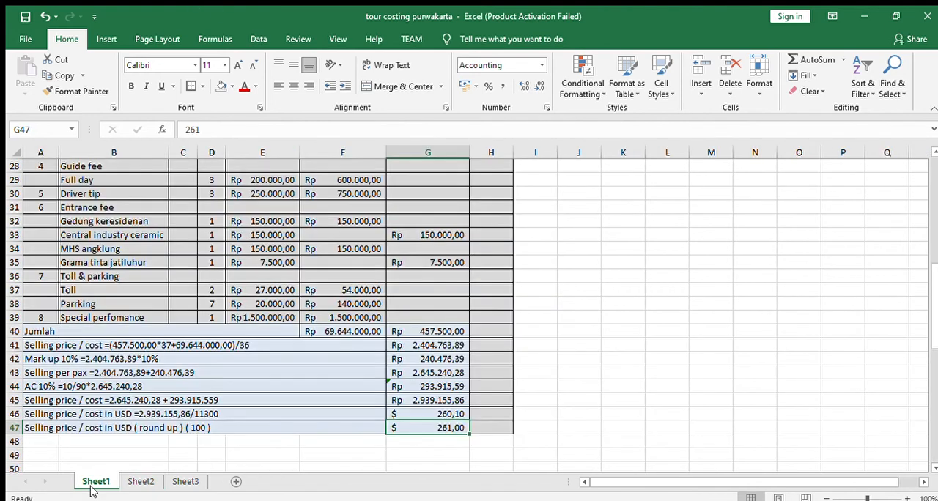
pyautogui.click(140, 482)
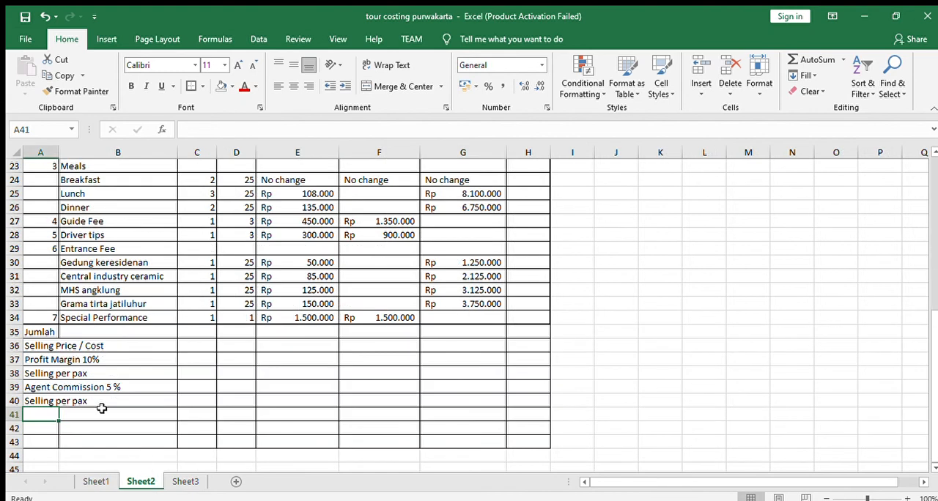
pyautogui.write('Selling')
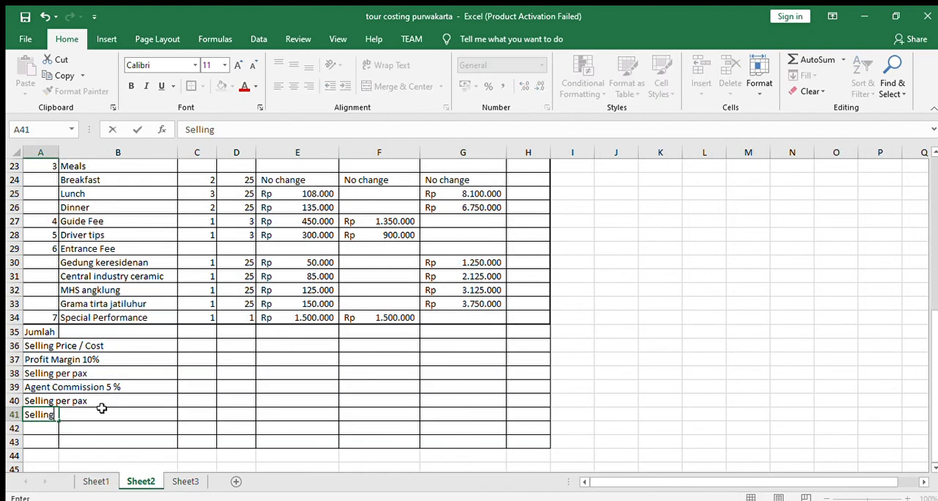
pyautogui.write(' per pax')
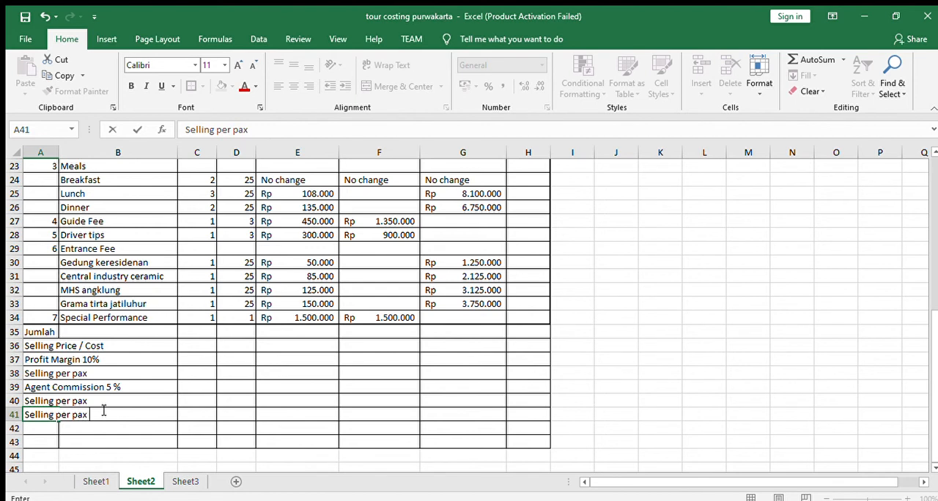
pyautogui.write(' (USD')
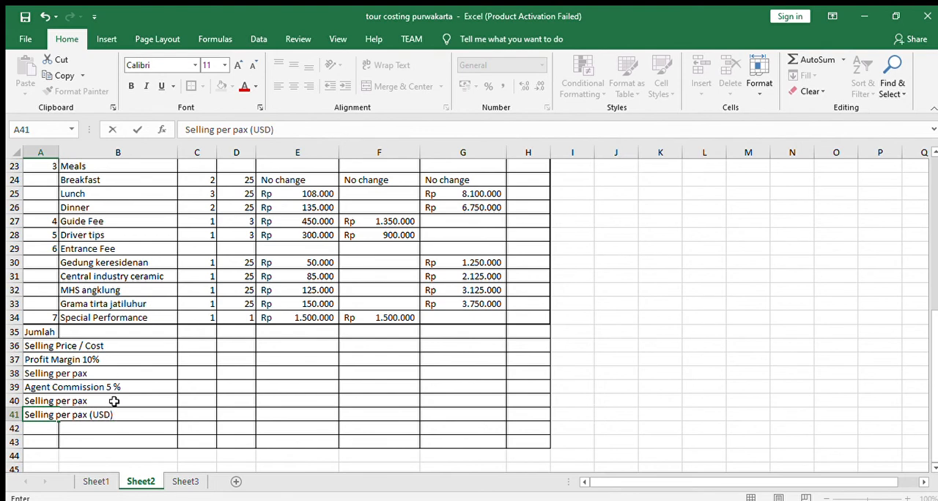
pyautogui.write(')')
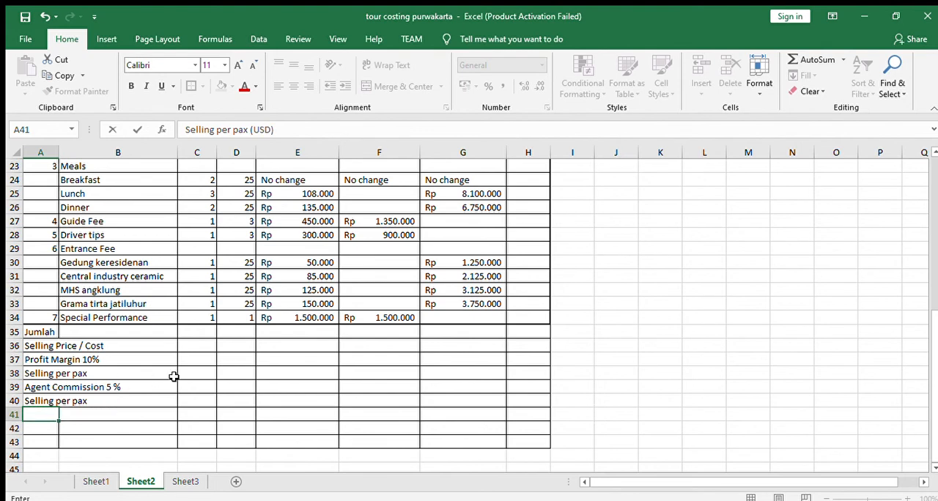
# - Merge and center the Jumlah, Selling Price / Cost and Profit Margin 10% labels across columns A to D in rows 35 to 37
pyautogui.scroll(1, 130, 398)
pyautogui.moveTo(38, 373); pyautogui.dragTo(241, 372)
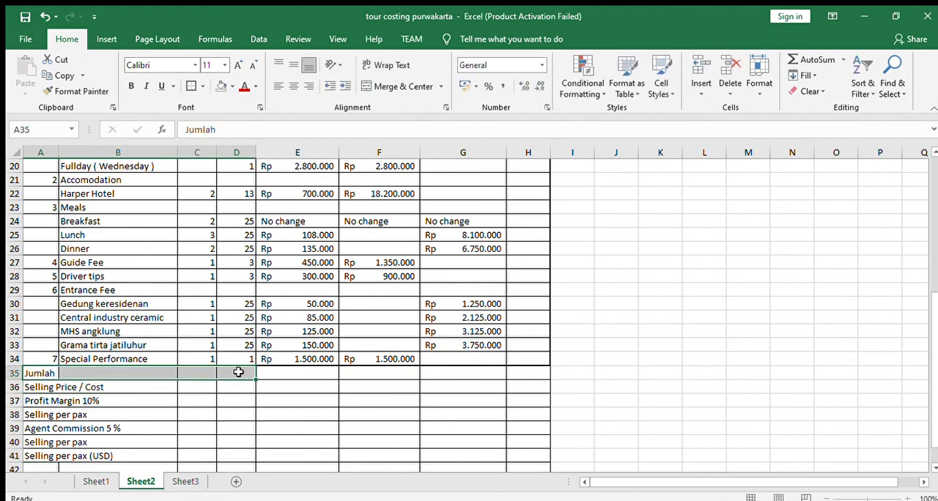
pyautogui.click(396, 86)
pyautogui.scroll(-3, 220, 410)
pyautogui.moveTo(41, 265); pyautogui.dragTo(244, 267)
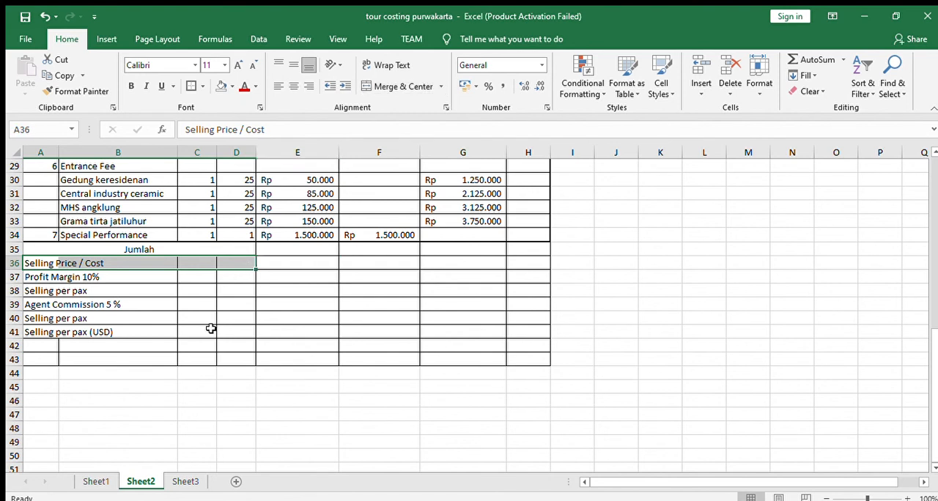
pyautogui.moveTo(36, 276); pyautogui.dragTo(242, 276)
pyautogui.click(399, 85)
# - Merge and center each label in rows 38 to 41, from Selling per pax to Selling per pax (USD), across columns A to D
pyautogui.moveTo(51, 290); pyautogui.dragTo(228, 289)
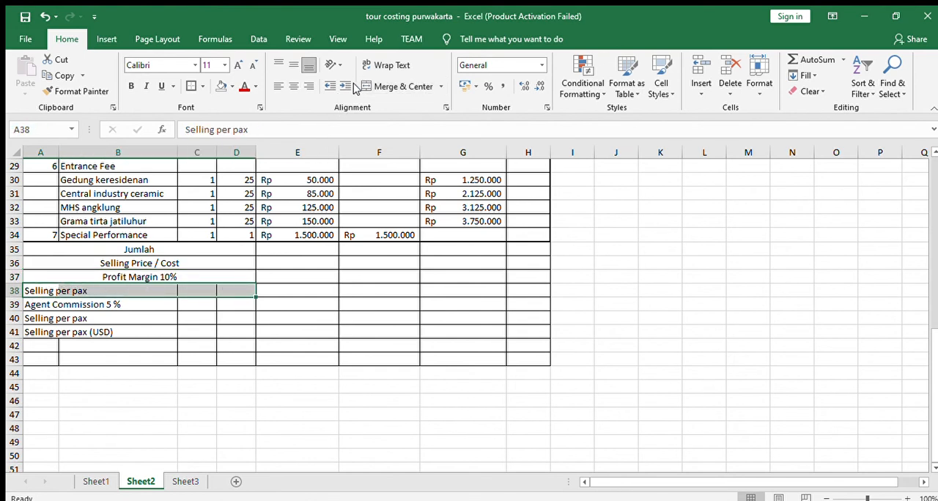
pyautogui.click(399, 86)
pyautogui.moveTo(37, 305); pyautogui.dragTo(217, 305)
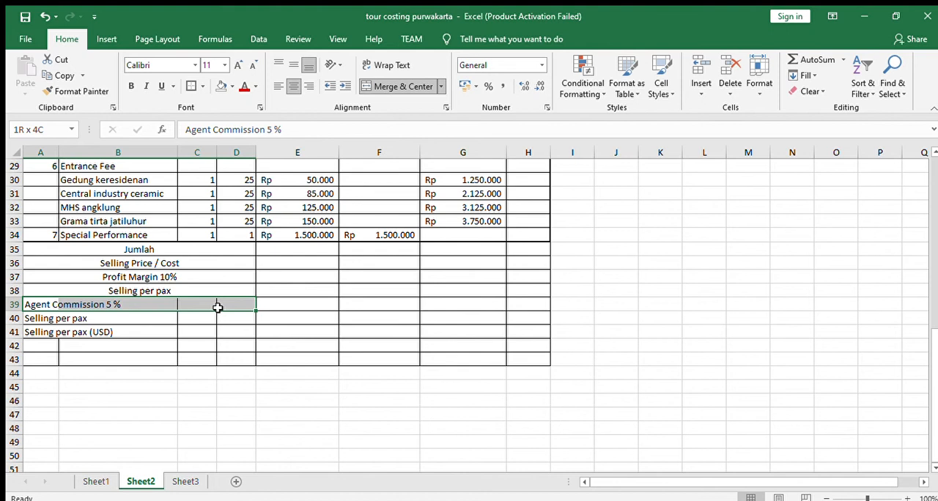
pyautogui.click(399, 86)
pyautogui.moveTo(20, 318); pyautogui.dragTo(176, 310)
pyautogui.click(180, 311)
pyautogui.click(47, 317)
pyautogui.moveTo(47, 316); pyautogui.dragTo(228, 312)
pyautogui.click(402, 86)
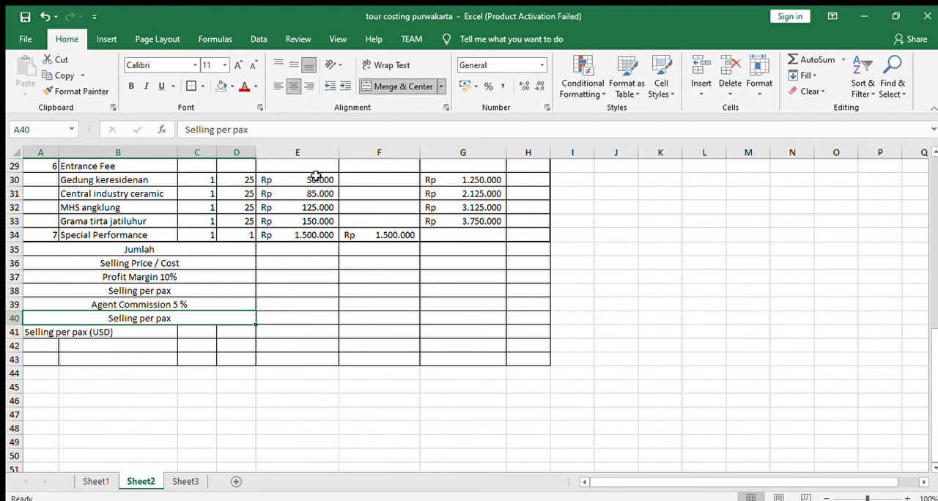
pyautogui.moveTo(37, 331); pyautogui.dragTo(243, 329)
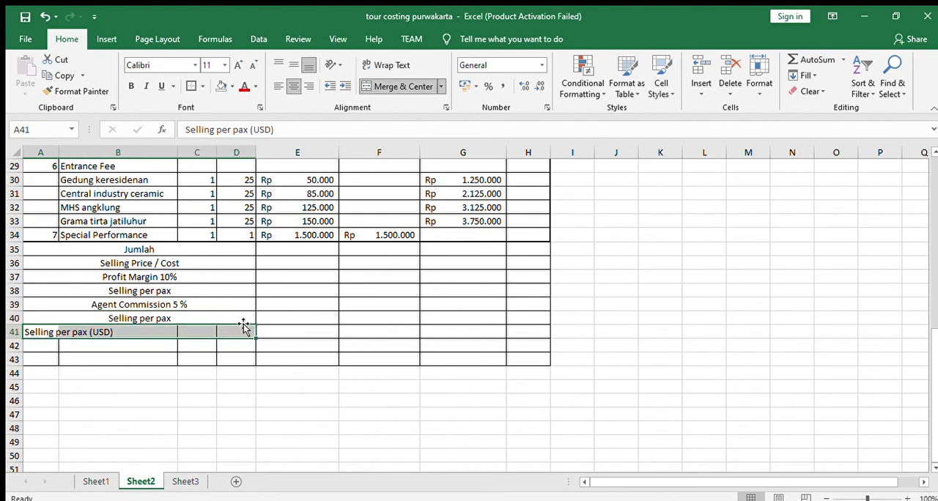
pyautogui.click(401, 86)
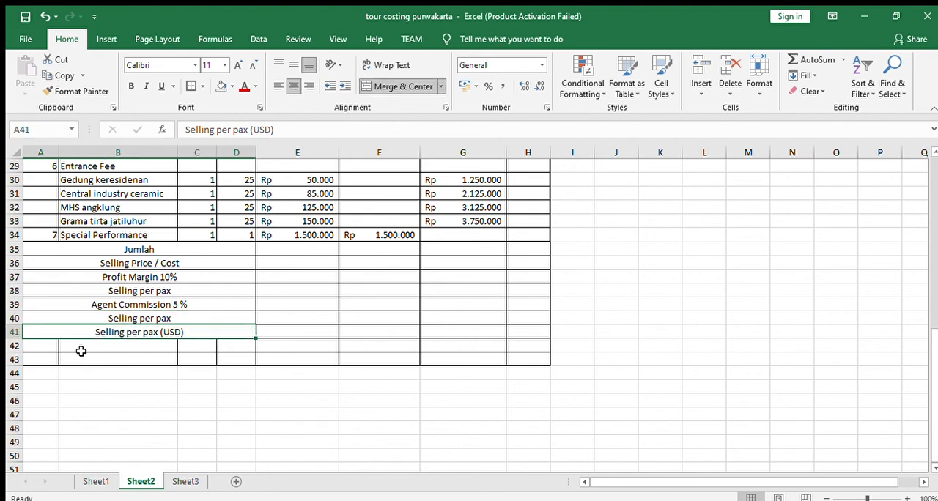
# - Enter the label Round Up in A42, and merge and center it across A42:D42
pyautogui.click(80, 348)
pyautogui.click(45, 346)
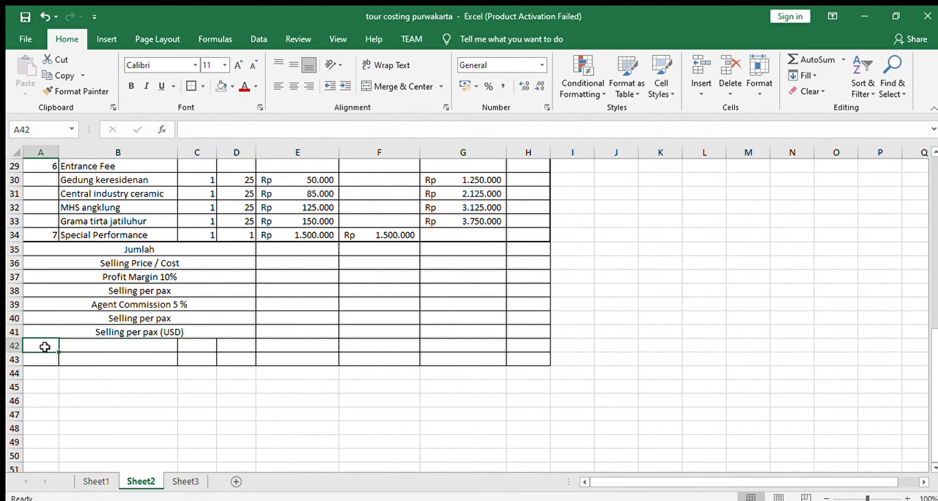
pyautogui.write('Round Up')
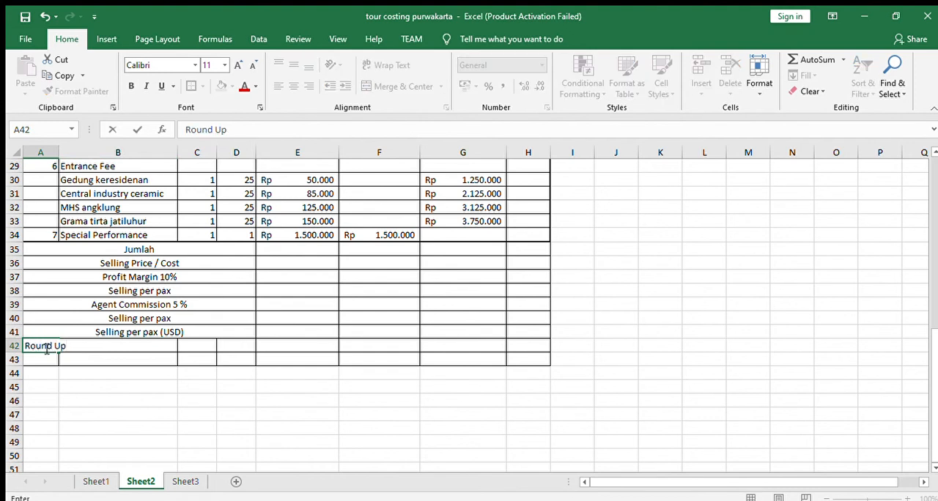
pyautogui.click(83, 368)
pyautogui.moveTo(34, 346); pyautogui.dragTo(232, 347)
pyautogui.click(388, 86)
# - Delete the unused bordered row 43 below the Round Up row
pyautogui.moveTo(29, 360); pyautogui.dragTo(365, 362)
pyautogui.click(15, 359)
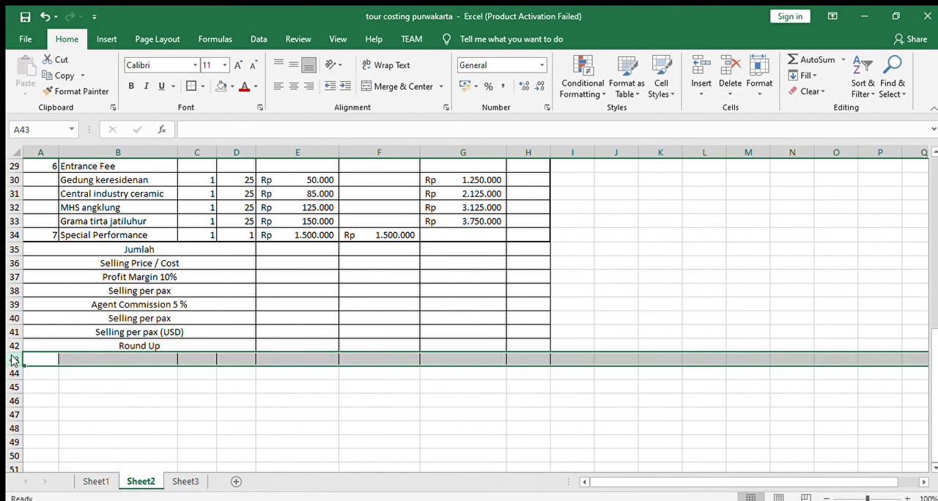
pyautogui.click(110, 318)
# - Left-align the merged labels in rows 35 to 42, from Jumlah to Round Up
pyautogui.moveTo(135, 250); pyautogui.dragTo(134, 337)
pyautogui.click(278, 86)
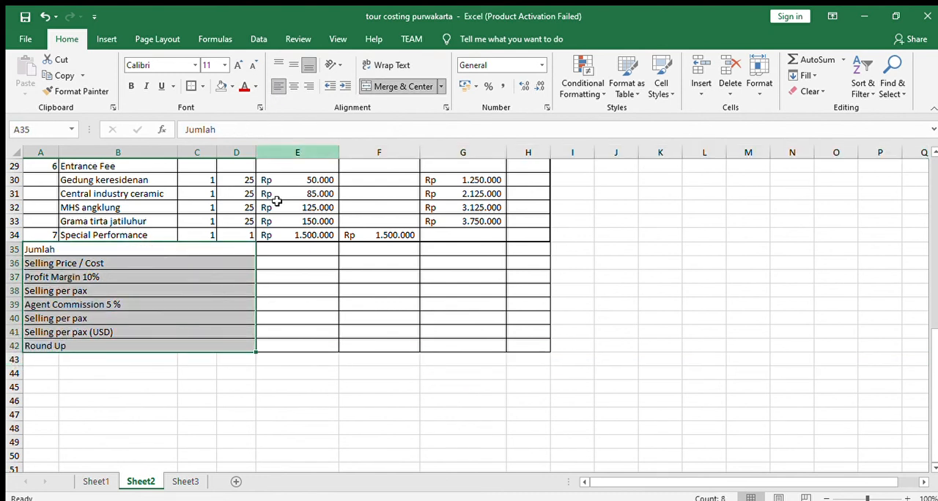
pyautogui.click(286, 284)
# - Total the Basic Cost column in E35 of the Jumlah row with AutoSum, covering all tour components down to row 34
pyautogui.scroll(1, 299, 288)
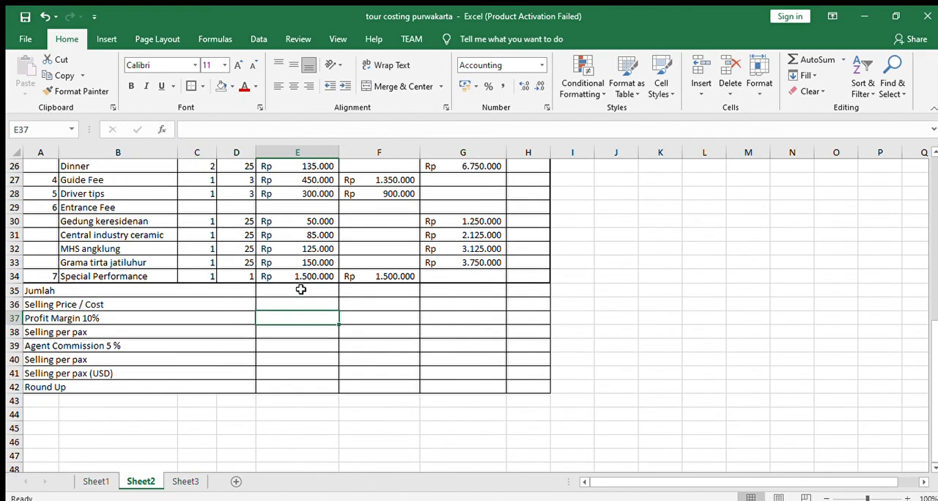
pyautogui.scroll(1, 290, 320)
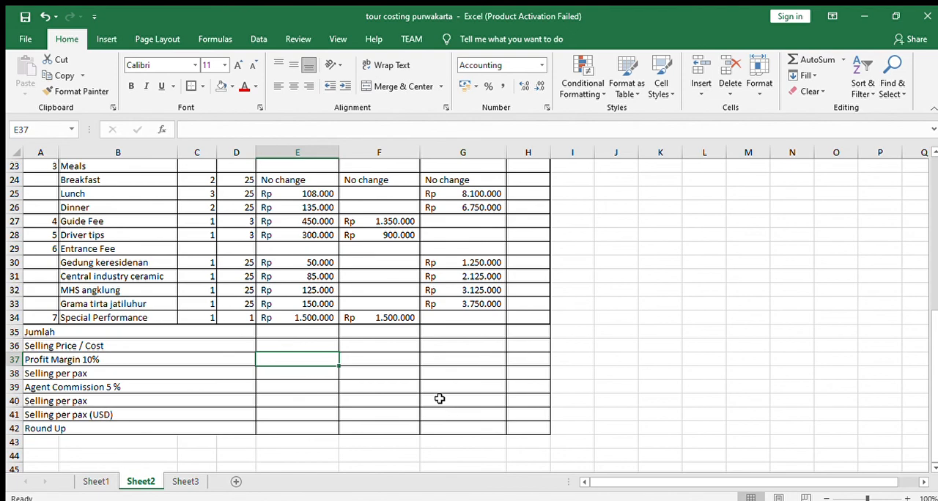
pyautogui.scroll(2, 429, 386)
pyautogui.scroll(1, 315, 417)
pyautogui.scroll(-1, 316, 416)
pyautogui.click(316, 417)
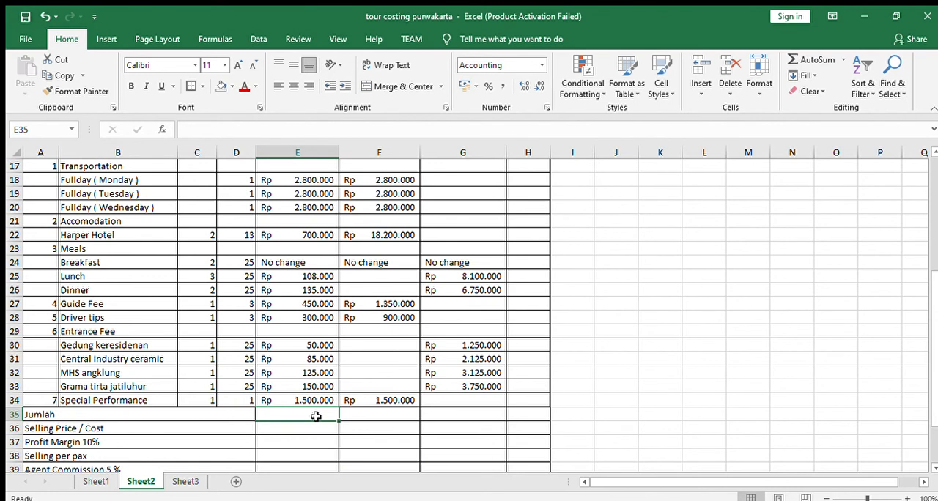
pyautogui.click(836, 67)
pyautogui.scroll(2, 320, 304)
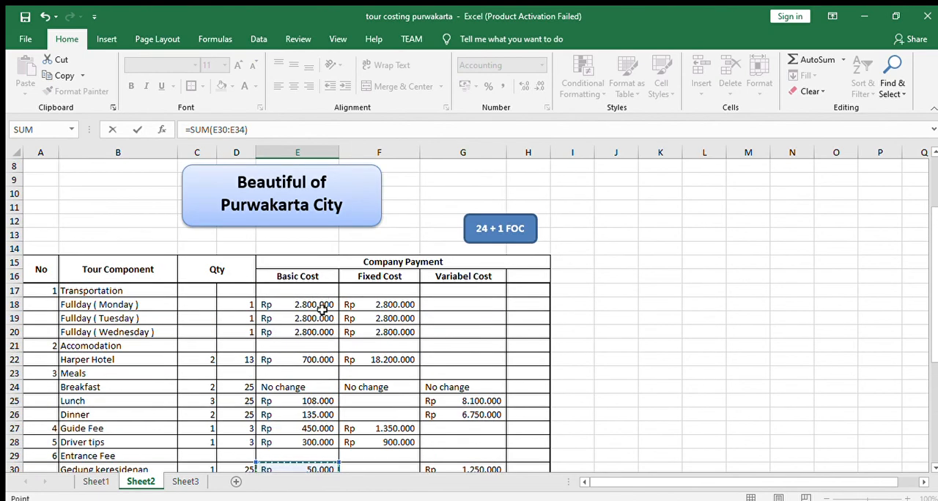
pyautogui.scroll(-1, 320, 304)
pyautogui.scroll(1, 321, 308)
pyautogui.moveTo(318, 251); pyautogui.dragTo(311, 414)
pyautogui.press('Return')
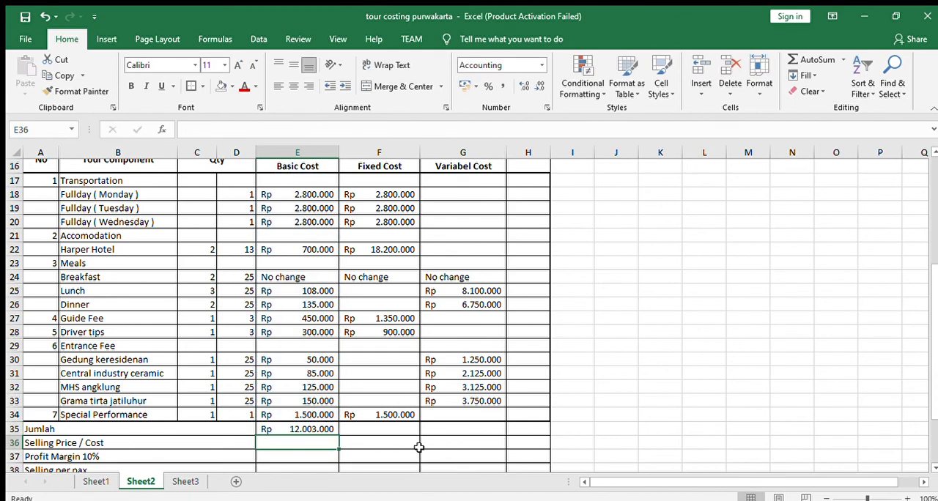
# - Total the Fixed Cost and Variabel Cost columns in F35 and G35 with AutoSum, summing rows 17 to 34 of each
pyautogui.click(399, 426)
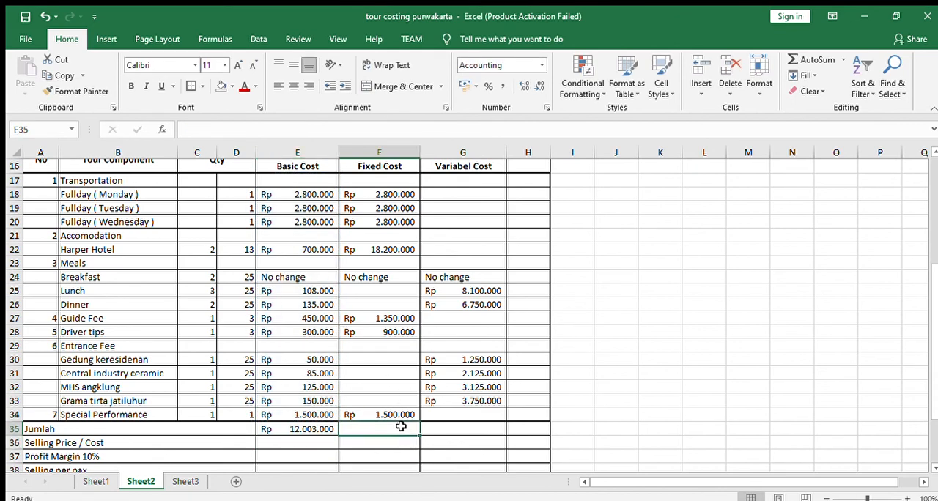
pyautogui.click(809, 59)
pyautogui.moveTo(375, 181); pyautogui.dragTo(381, 414)
pyautogui.press('Return')
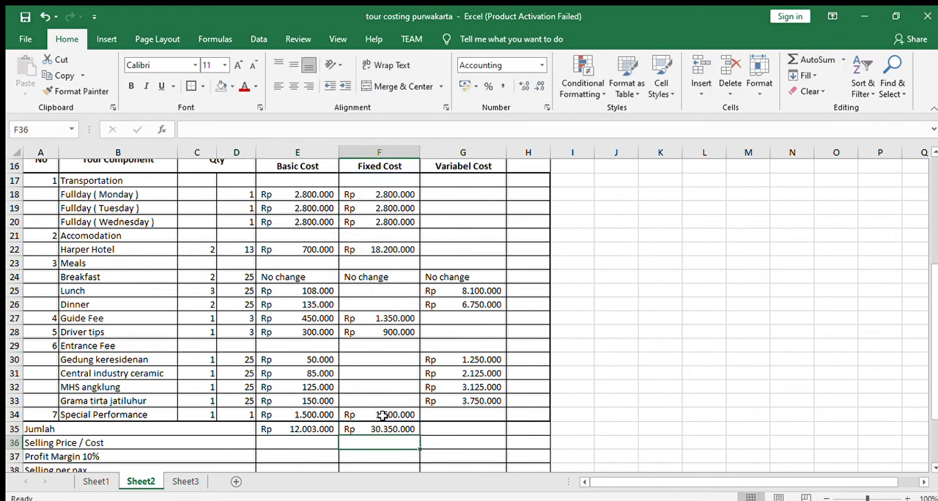
pyautogui.click(457, 431)
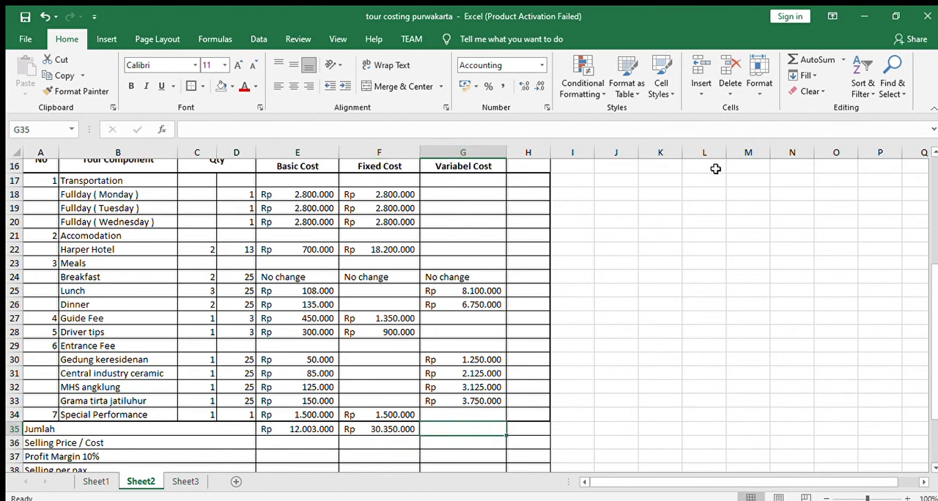
pyautogui.click(810, 60)
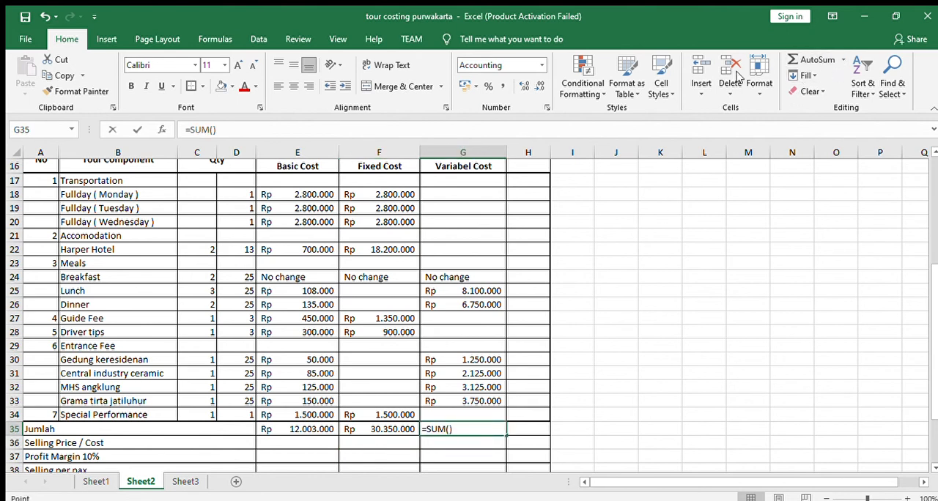
pyautogui.moveTo(462, 182); pyautogui.dragTo(474, 412)
pyautogui.press('Return')
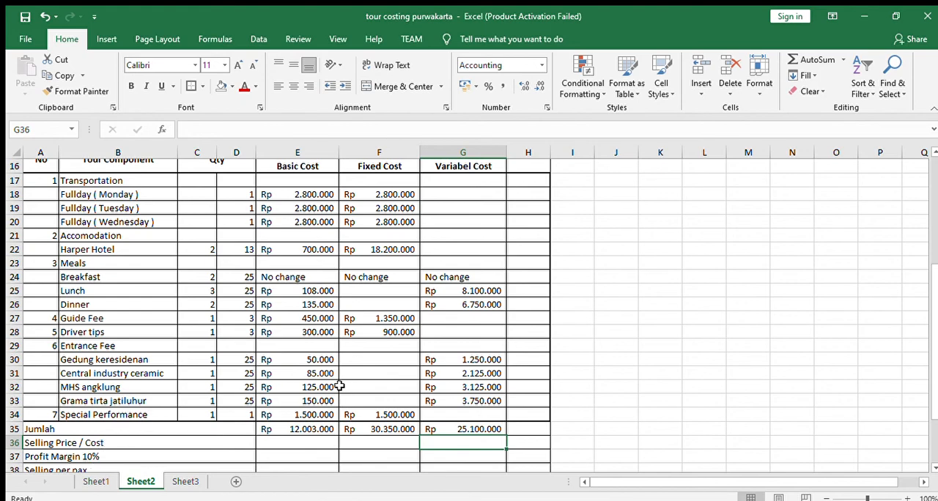
# - Examine how Sheet1 calculates its Selling price / cost row from the column totals and the 36 + 1 FOC group size
pyautogui.scroll(-2, 339, 385)
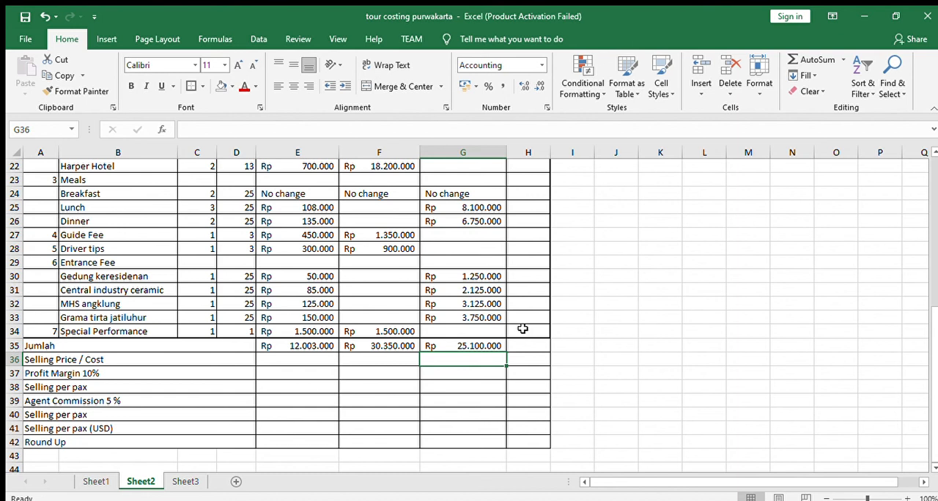
pyautogui.write('=')
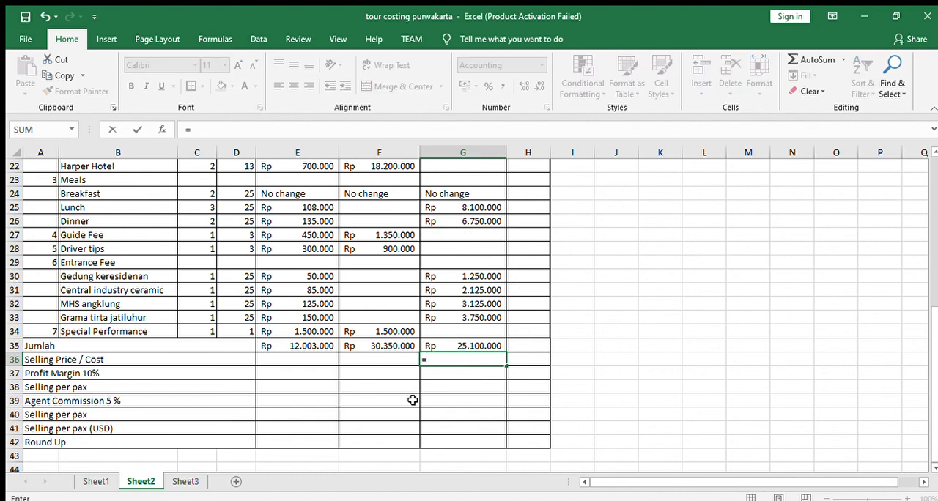
pyautogui.press('Escape')
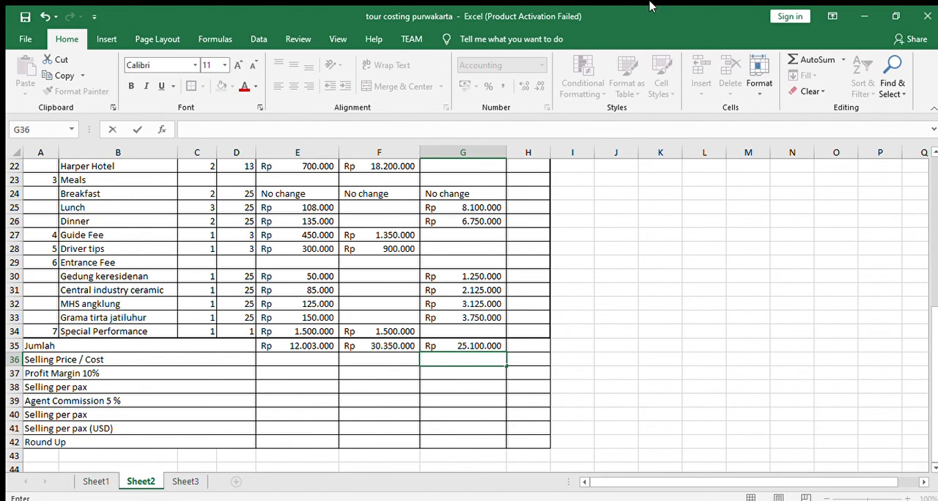
pyautogui.click(94, 482)
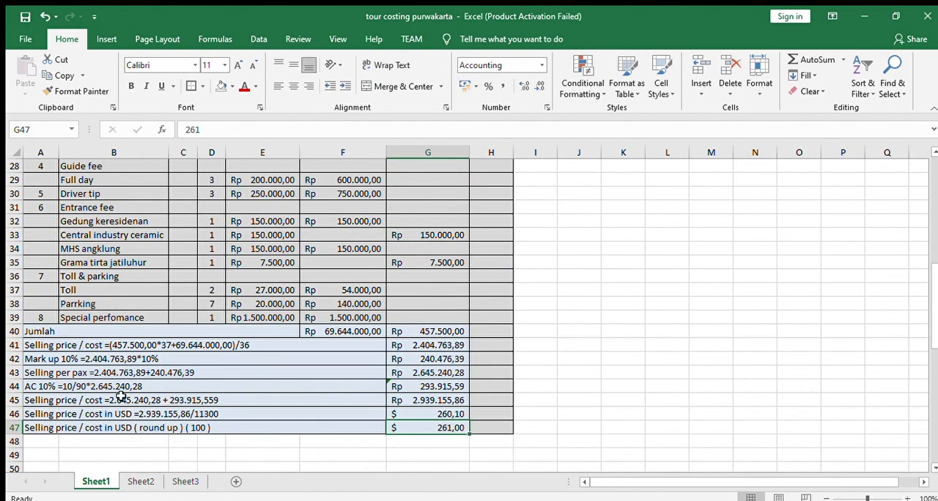
pyautogui.click(129, 348)
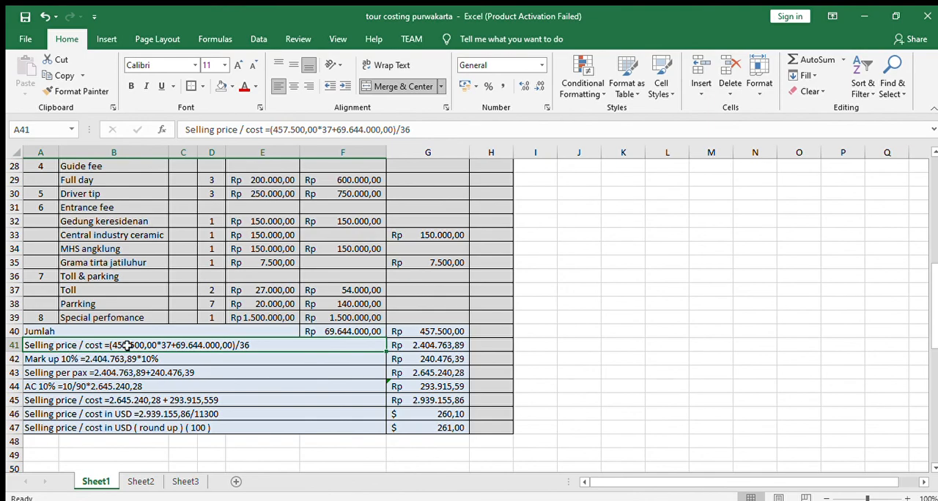
pyautogui.scroll(6, 127, 347)
pyautogui.scroll(-4, 127, 350)
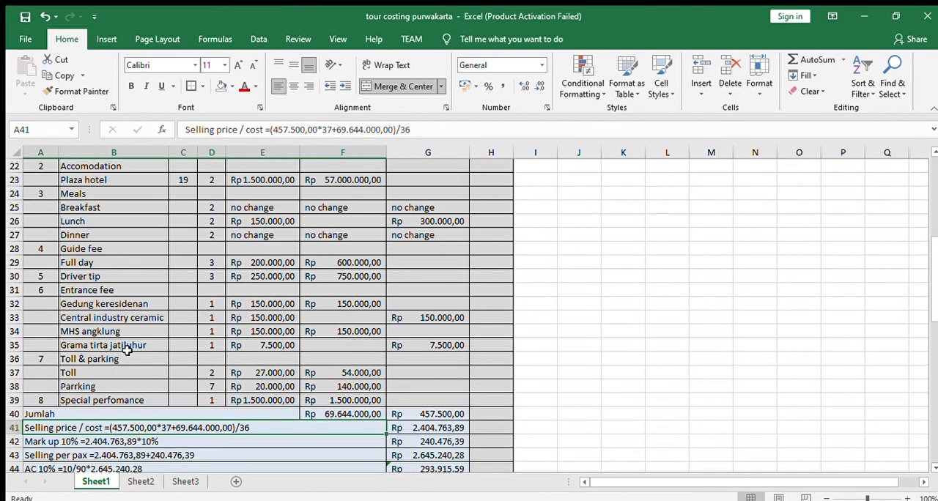
pyautogui.scroll(3, 127, 350)
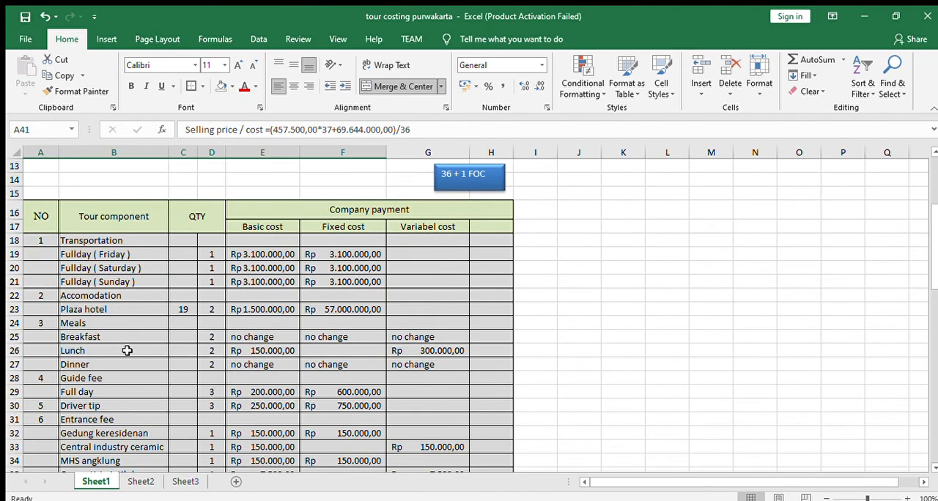
pyautogui.scroll(-5, 128, 350)
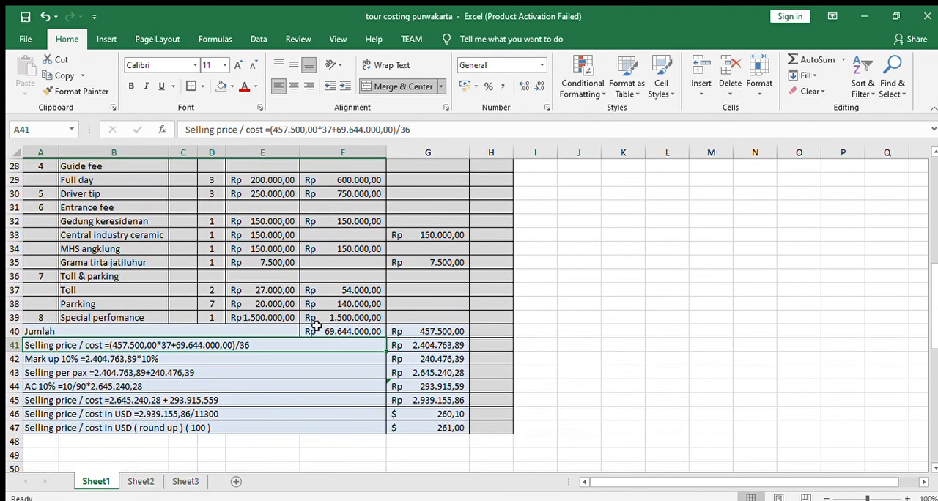
pyautogui.scroll(2, 318, 324)
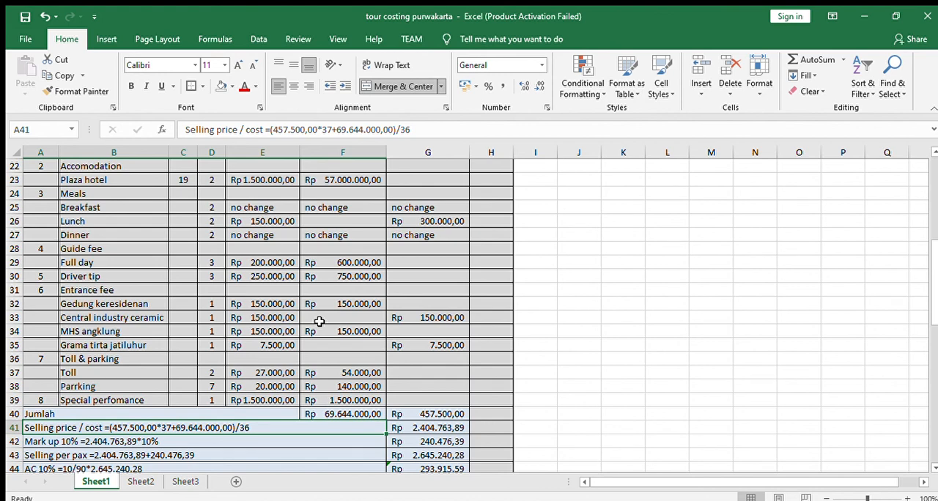
# - Calculate the Selling Price / Cost in G36 of Sheet2 with =(G35*25+F35)/24 and compare it with the formula in Sheet1's G41
pyautogui.click(139, 482)
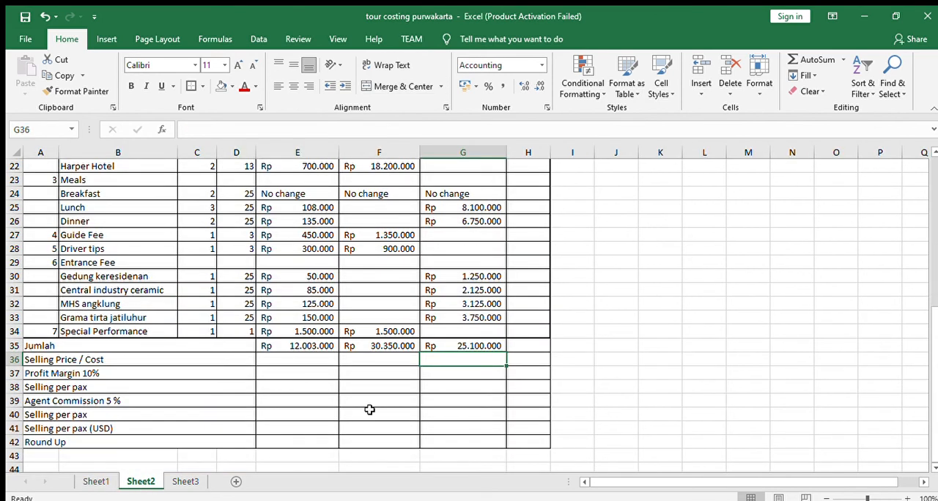
pyautogui.write('=')
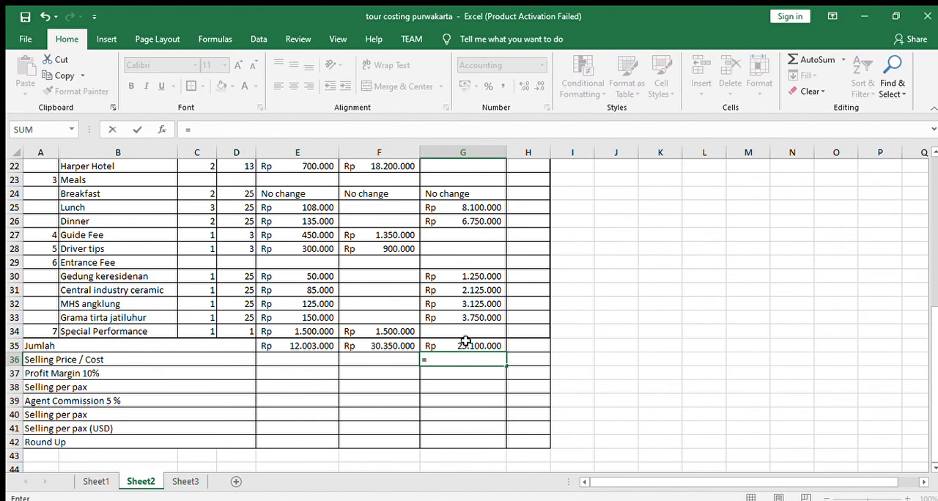
pyautogui.click(466, 341)
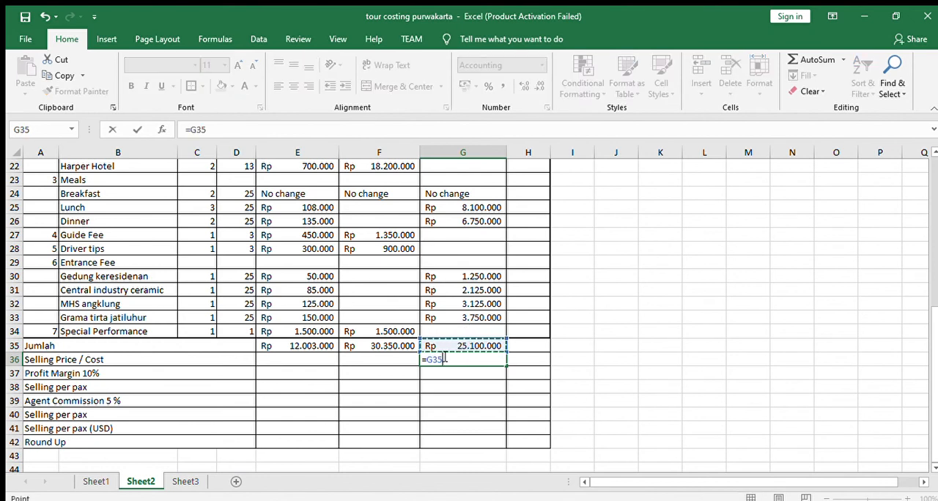
pyautogui.click(428, 359)
pyautogui.write('(')
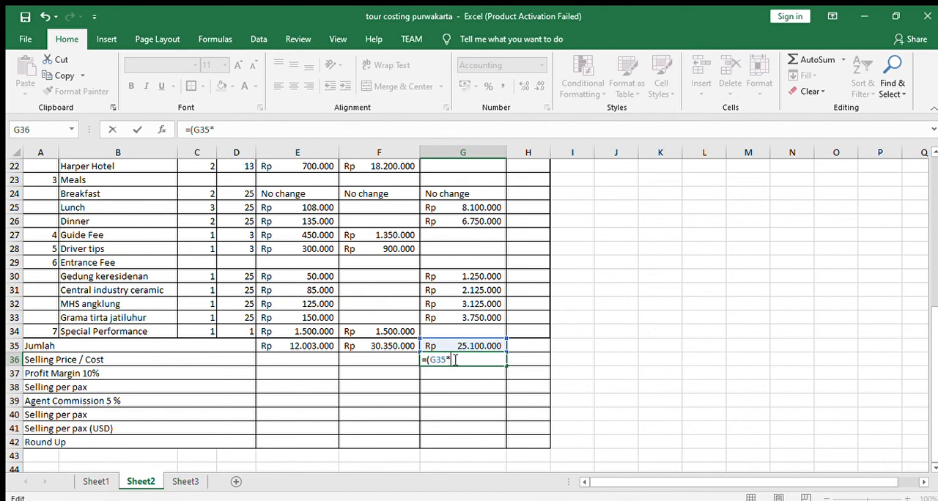
pyautogui.scroll(5, 469, 341)
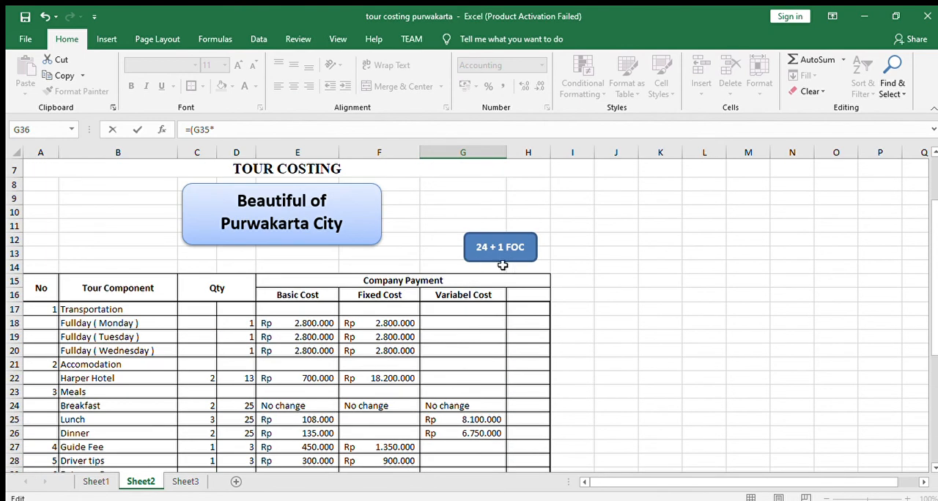
pyautogui.scroll(-6, 502, 265)
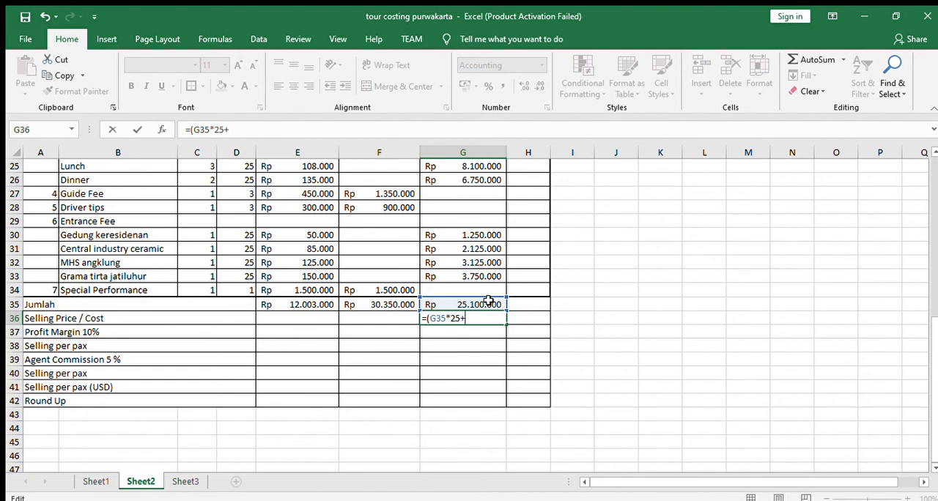
pyautogui.click(392, 307)
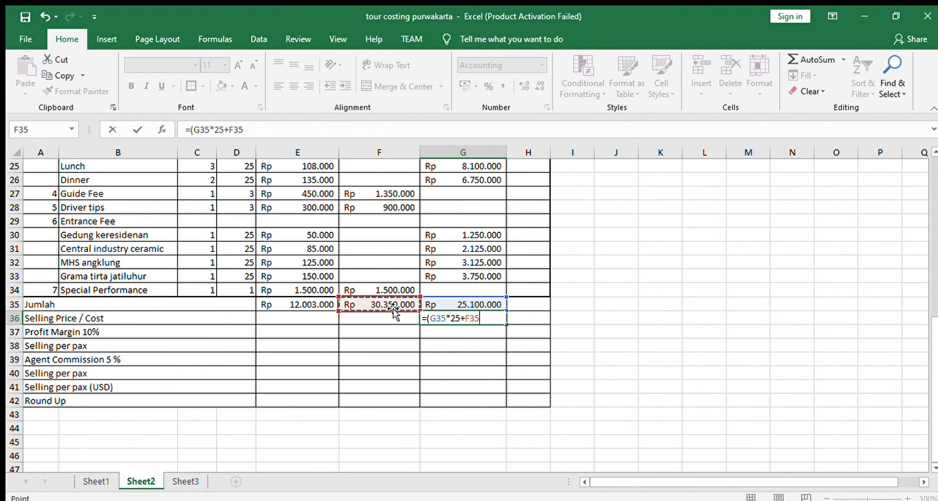
pyautogui.write(')/24')
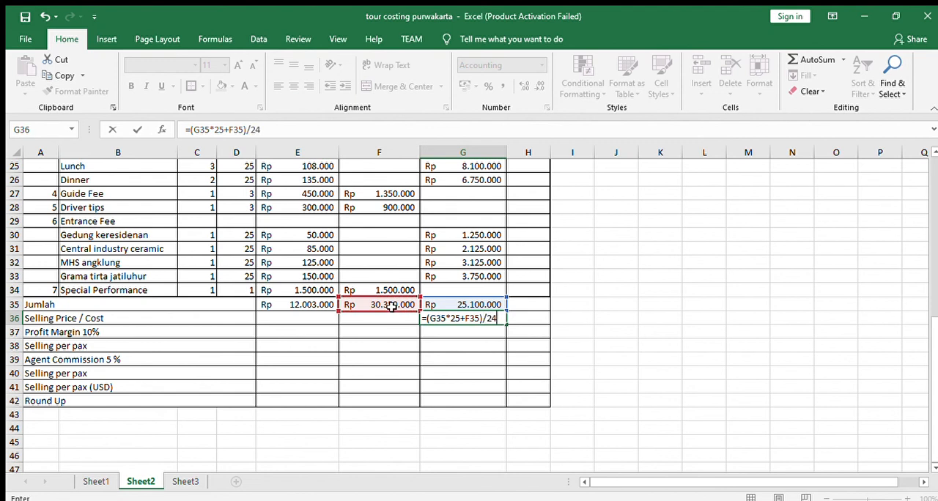
pyautogui.press('Return')
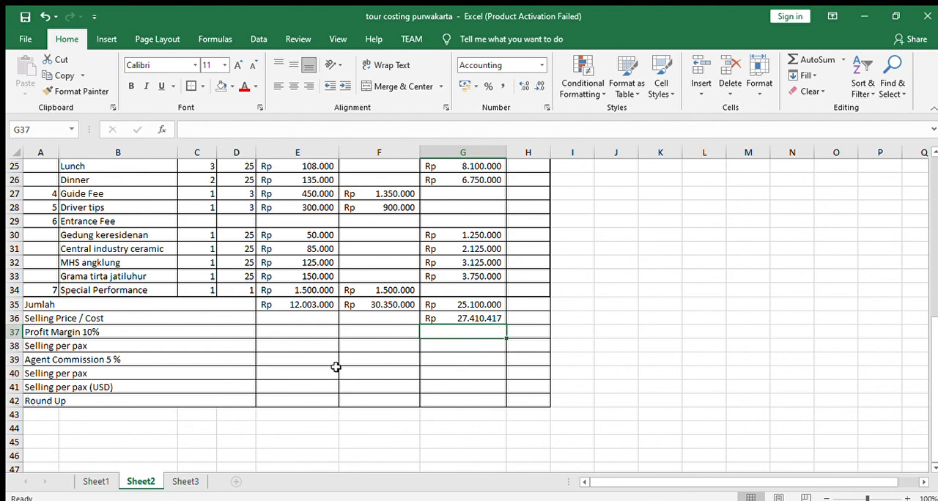
pyautogui.click(95, 480)
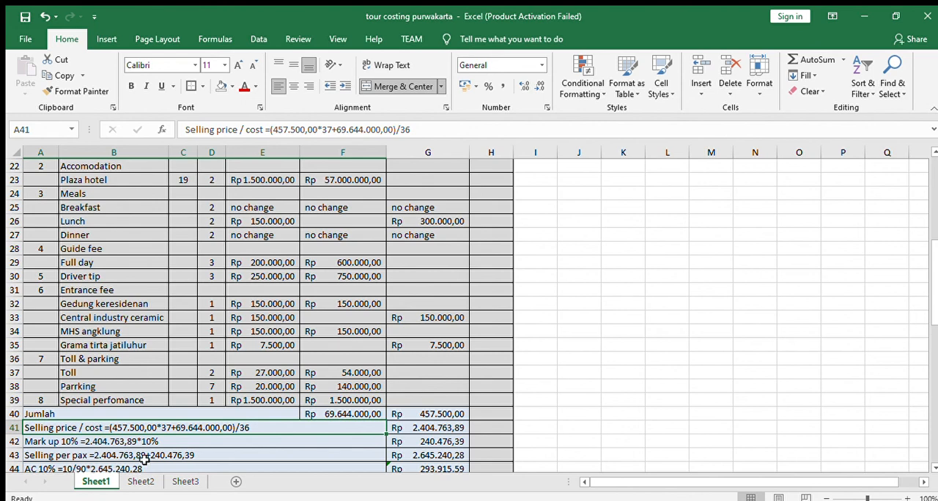
pyautogui.click(455, 427)
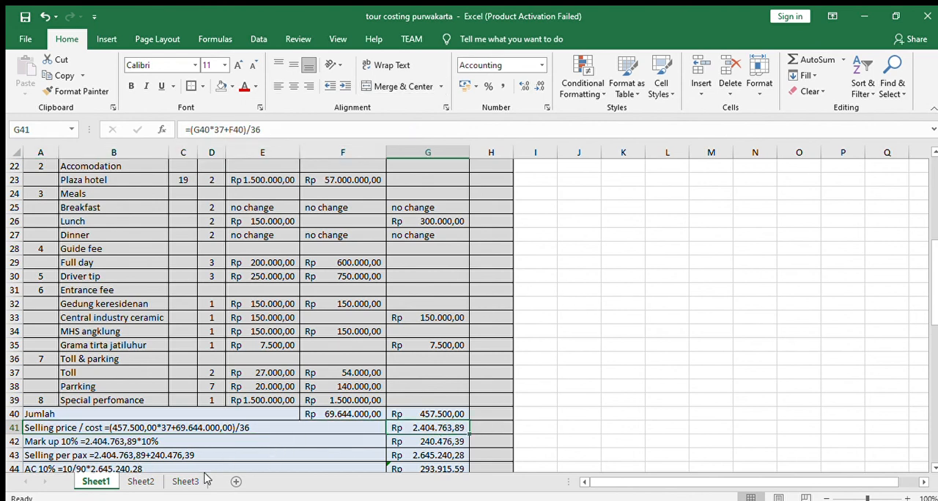
pyautogui.click(145, 482)
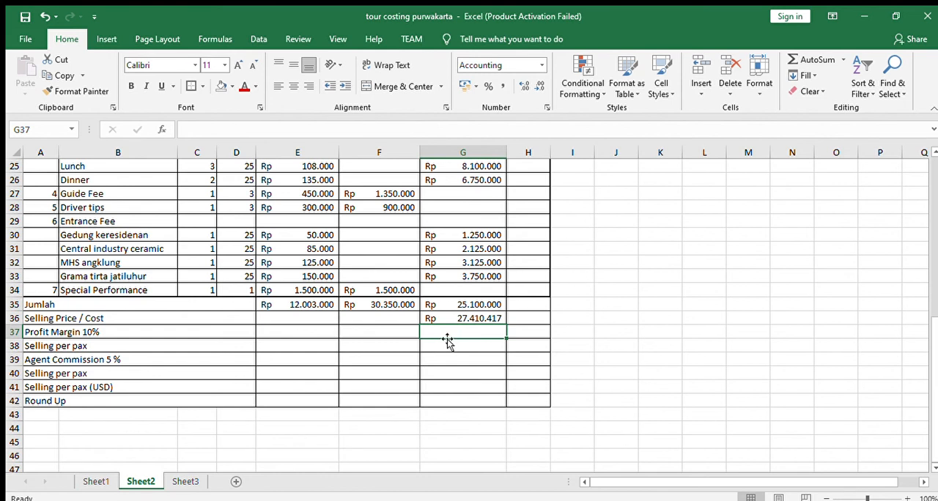
# - Calculate the Profit Margin 10% row in G37 as 10% of the Selling Price / Cost in G36
pyautogui.write('=')
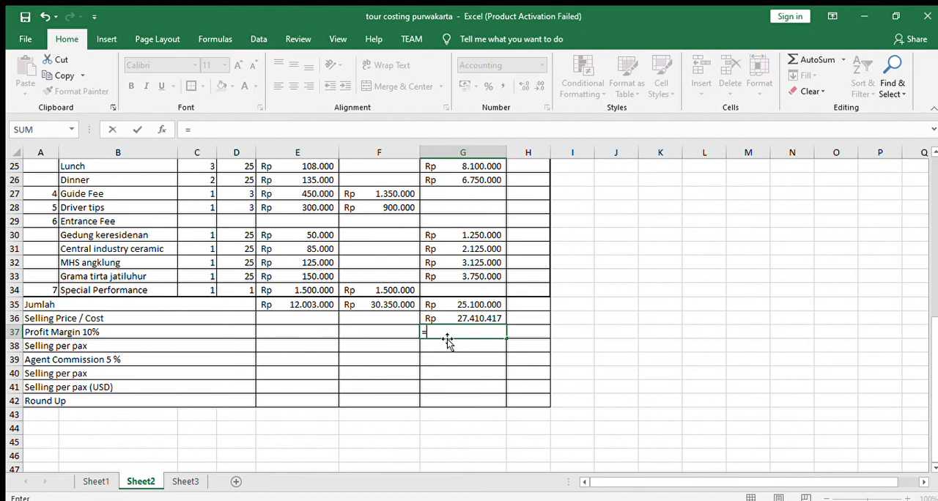
pyautogui.click(487, 317)
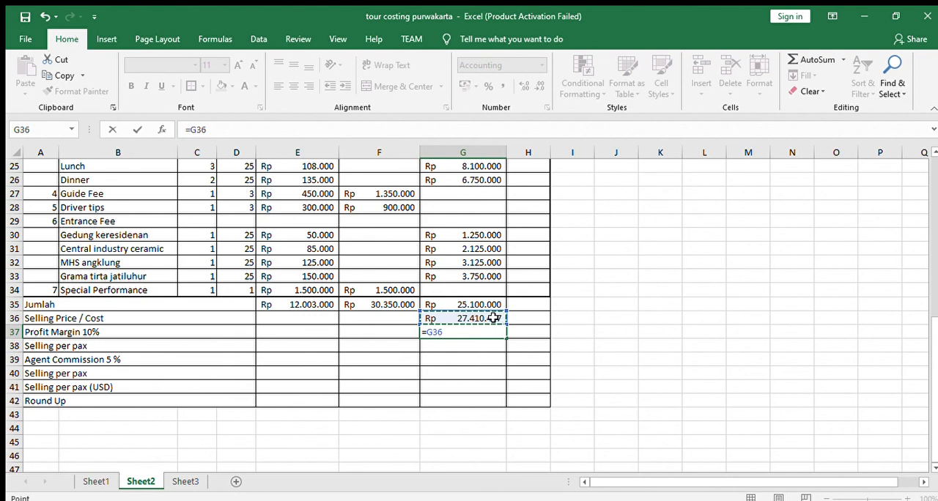
pyautogui.write('*')
pyautogui.press('Return')
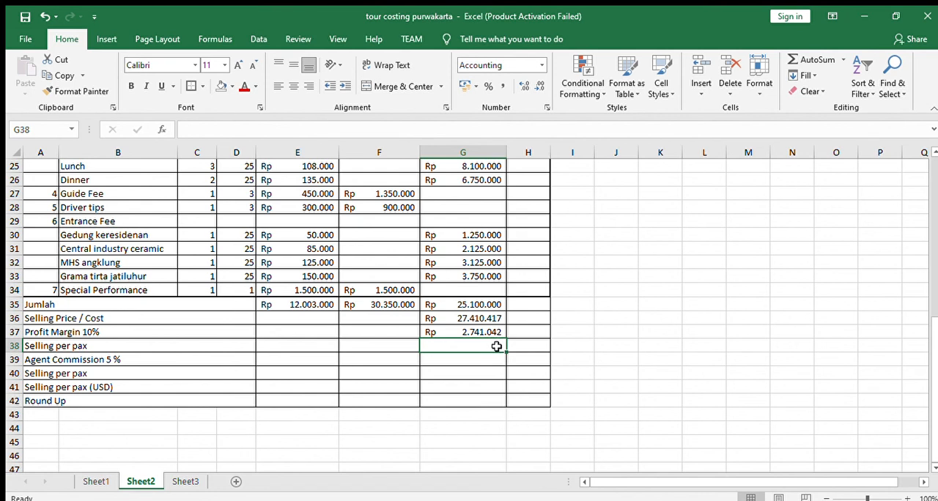
# - Calculate the first Selling per pax row in G38 by adding the cost in G36 and the profit margin in G37
pyautogui.write('=')
pyautogui.click(476, 322)
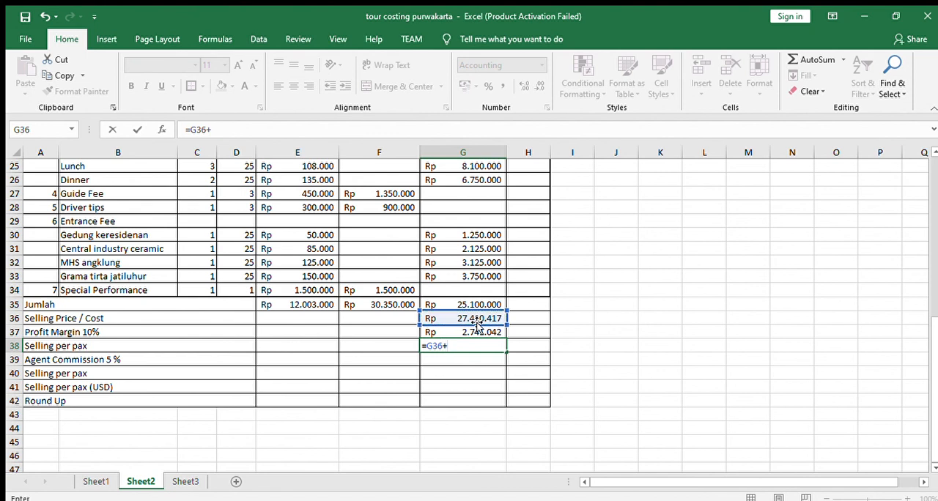
pyautogui.click(484, 332)
pyautogui.press('Return')
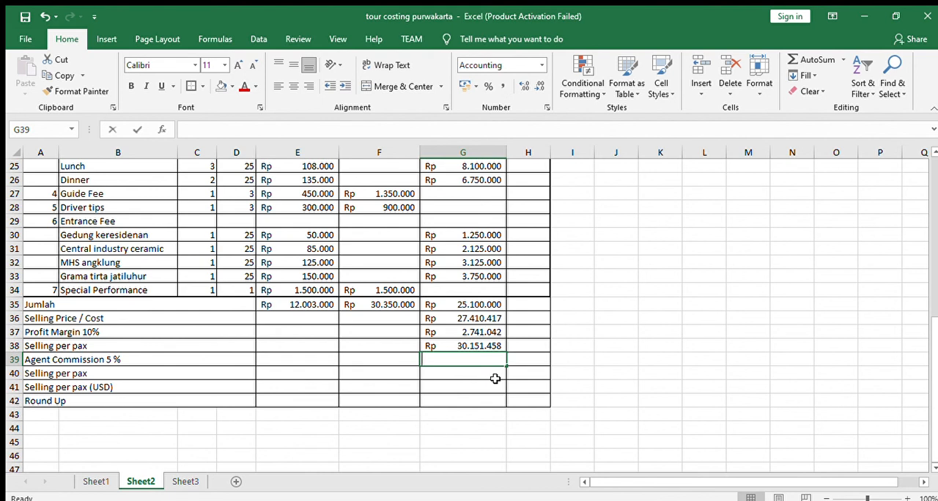
# - Calculate the Agent Commission 5 % row in G39 with the formula =G38*5%
pyautogui.write('=')
pyautogui.click(490, 345)
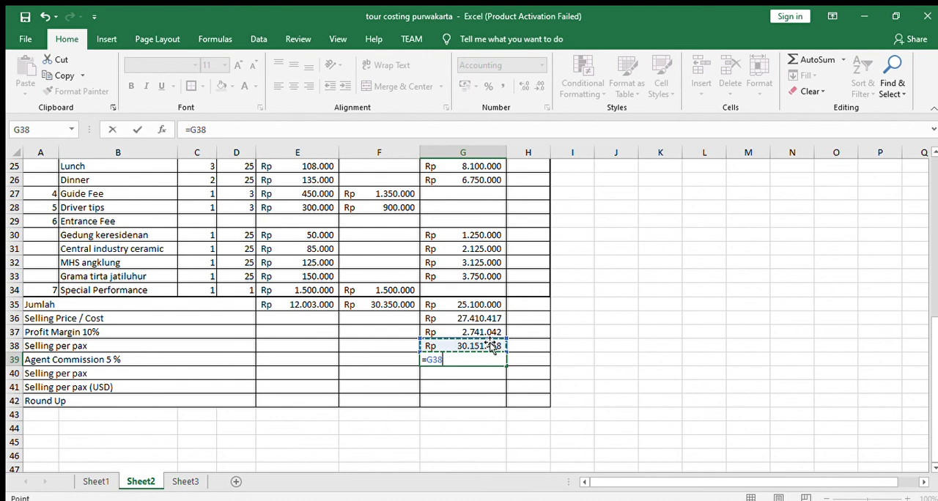
pyautogui.write('*5%')
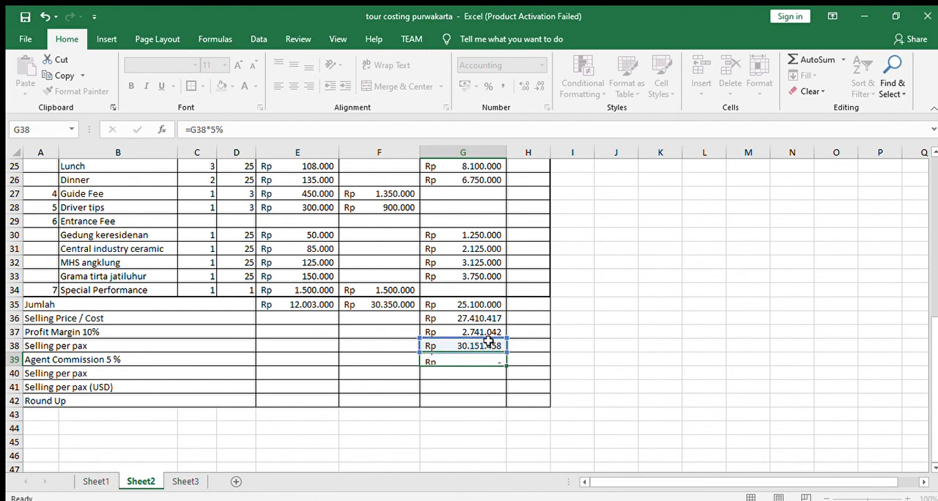
pyautogui.press('Return')
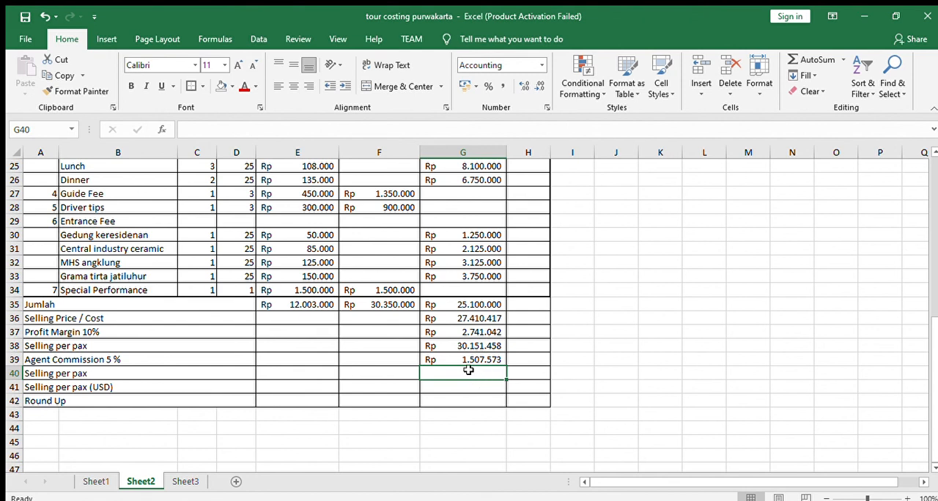
# - Calculate the second Selling per pax row in G40 by adding G38 and the agent commission in G39
pyautogui.write('=')
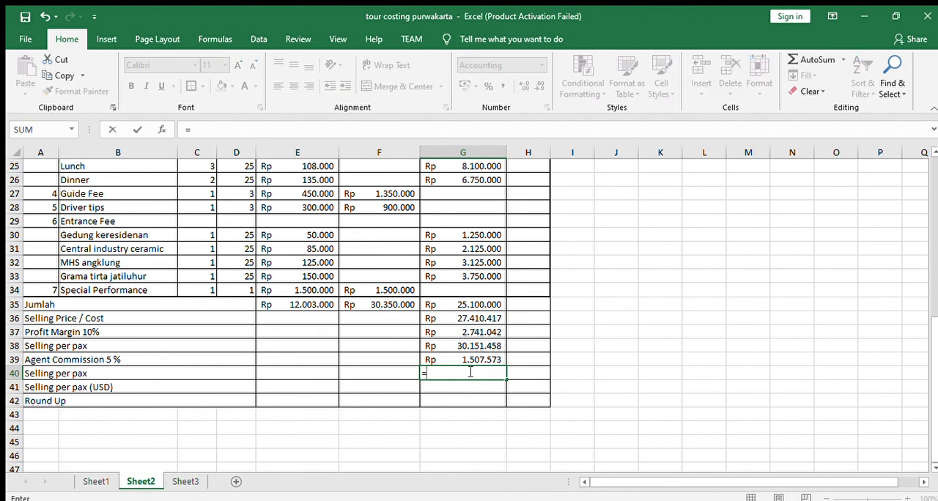
pyautogui.click(474, 346)
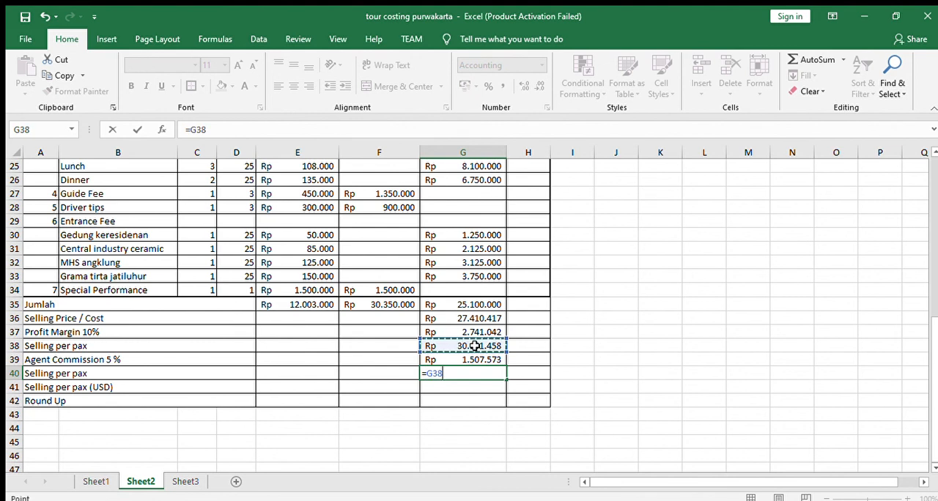
pyautogui.write('+')
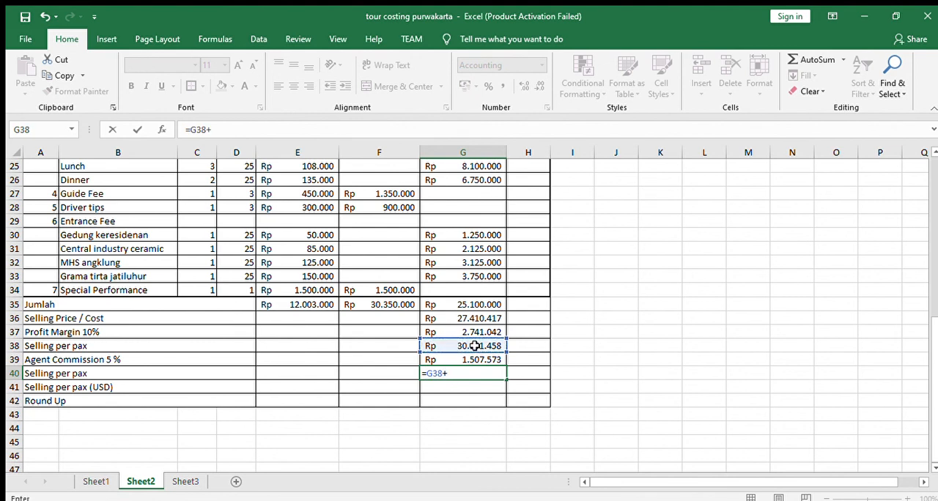
pyautogui.click(476, 358)
pyautogui.press('Return')
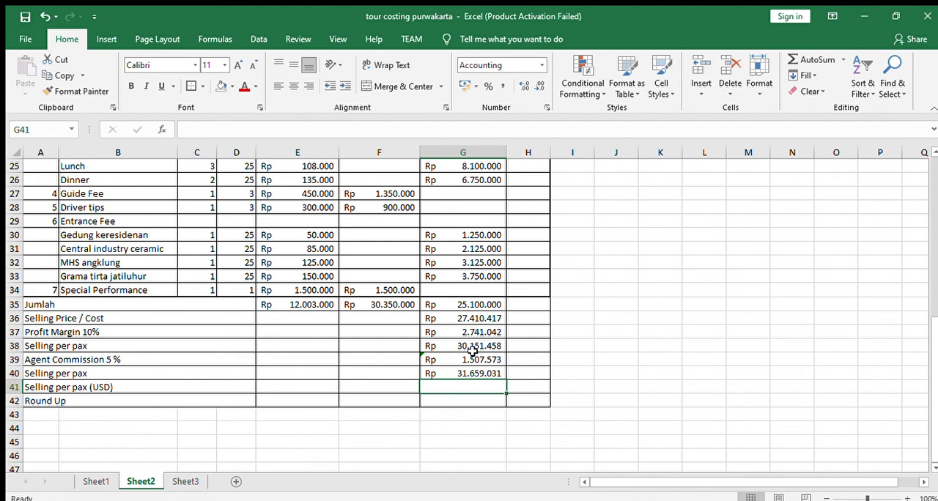
# - Calculate the Selling per pax (USD) row in G41 with the formula =G40/13500
pyautogui.write('=')
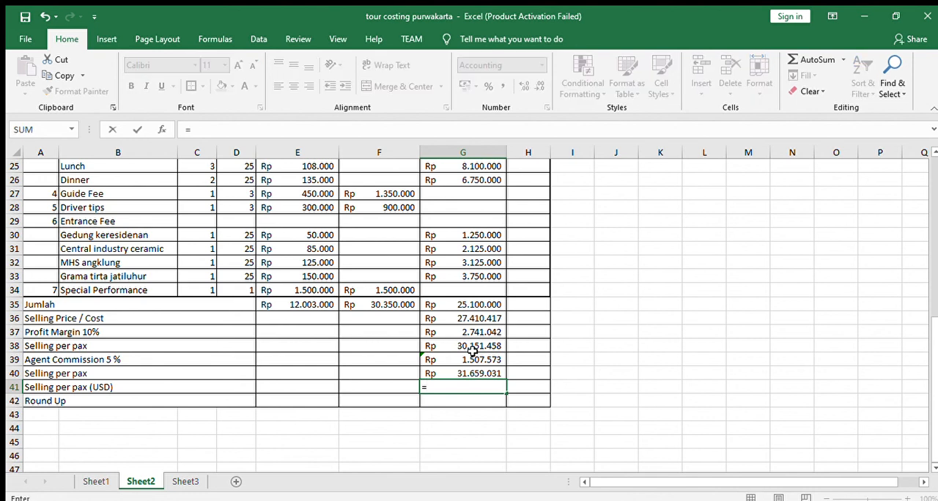
pyautogui.click(492, 371)
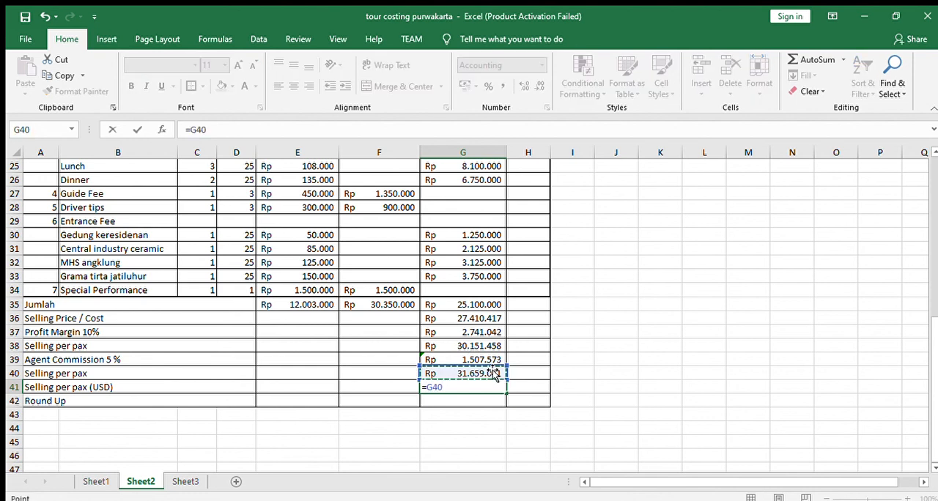
pyautogui.write('/13')
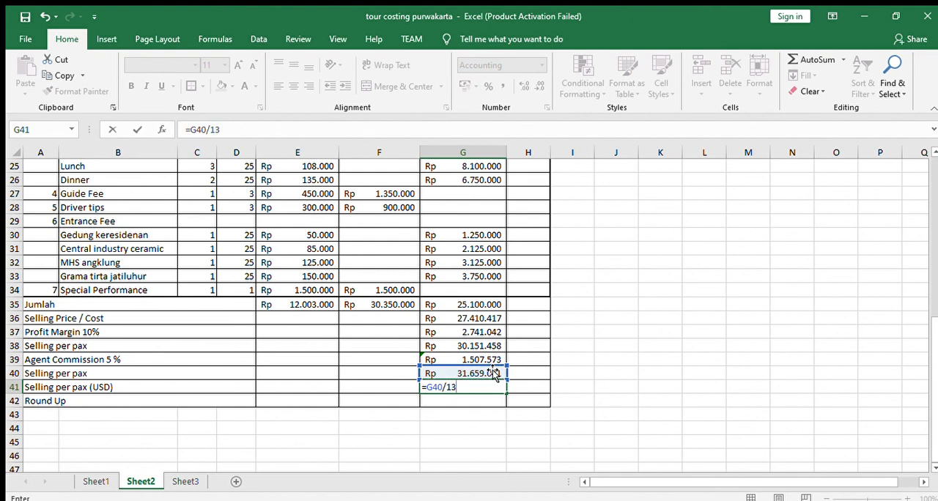
pyautogui.write('500')
pyautogui.press('Return')
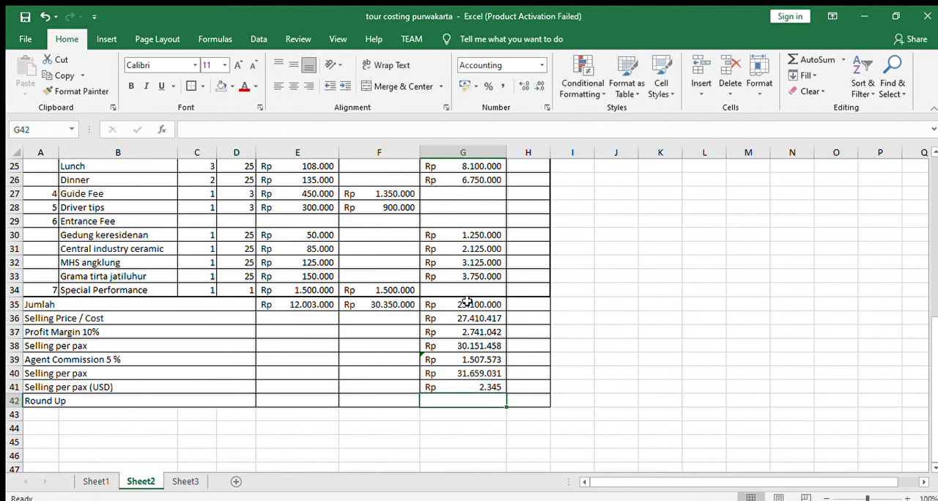
# - Enter 2350 in G42 as the Round Up value of the USD selling price
pyautogui.click(488, 386)
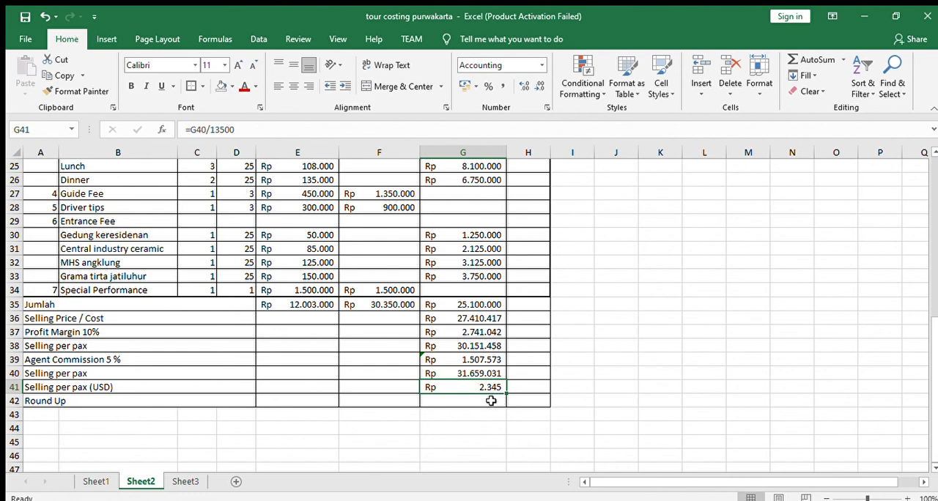
pyautogui.click(490, 400)
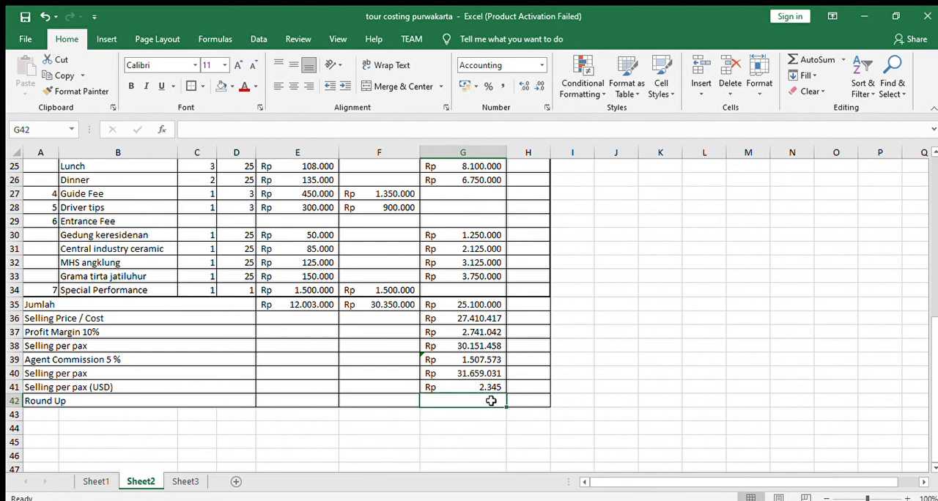
pyautogui.write('23')
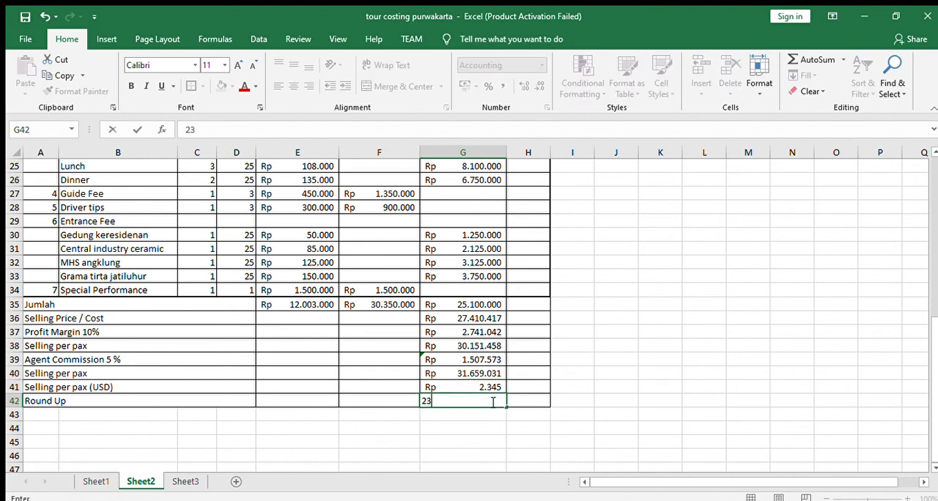
pyautogui.write('50')
pyautogui.press('Return')
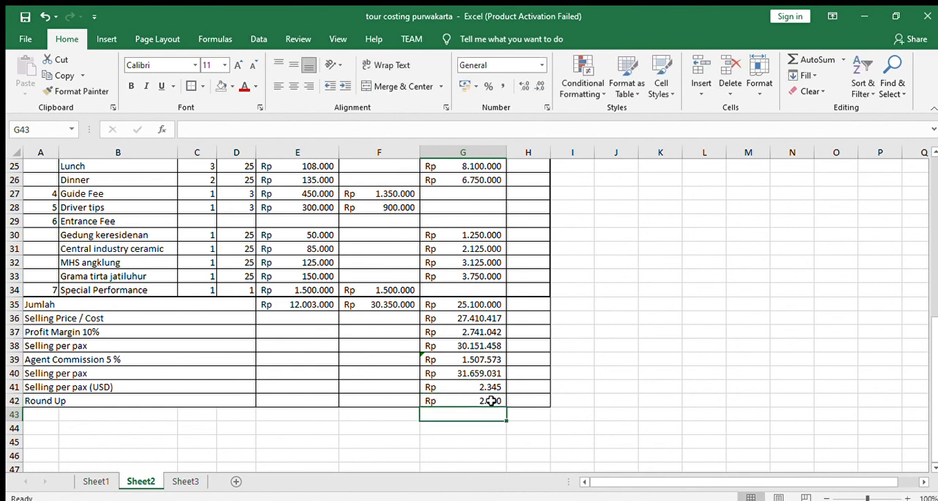
# - Format the USD selling price and Round Up cells G41:G42 as Accounting with the $ symbol
pyautogui.moveTo(480, 386); pyautogui.dragTo(479, 399)
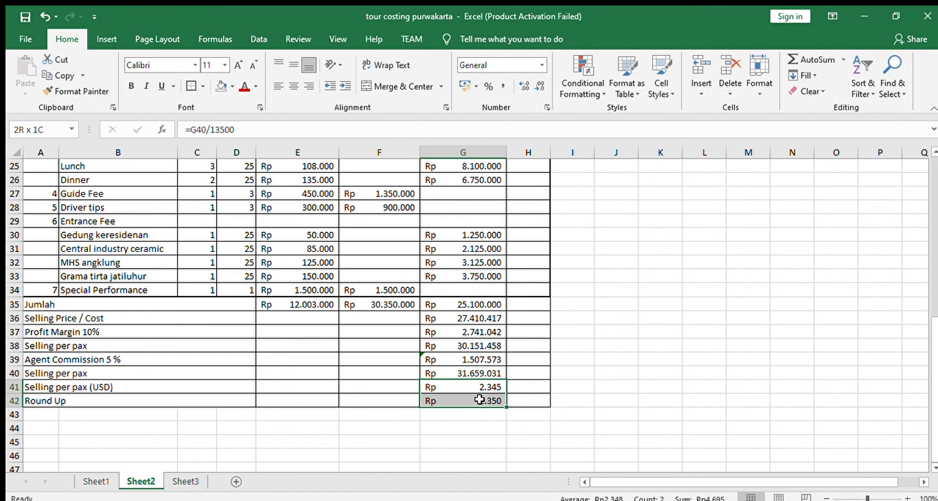
pyautogui.click(540, 66)
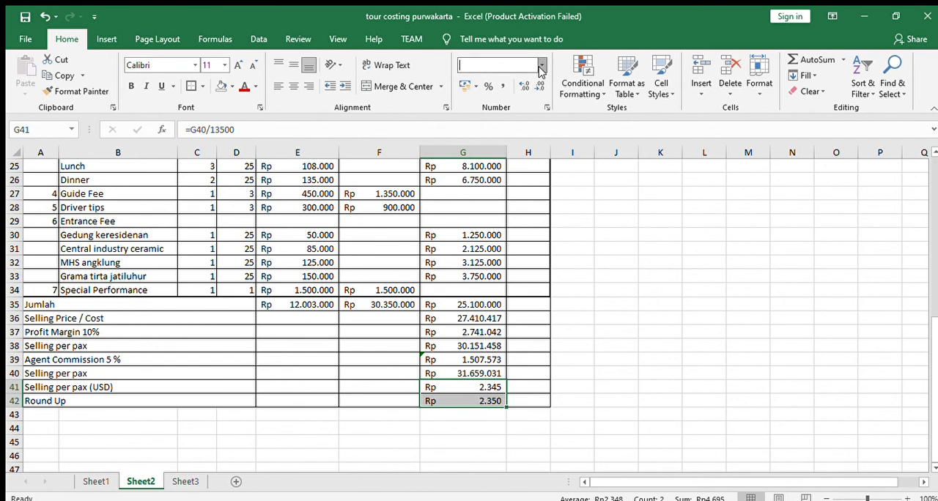
pyautogui.click(566, 388)
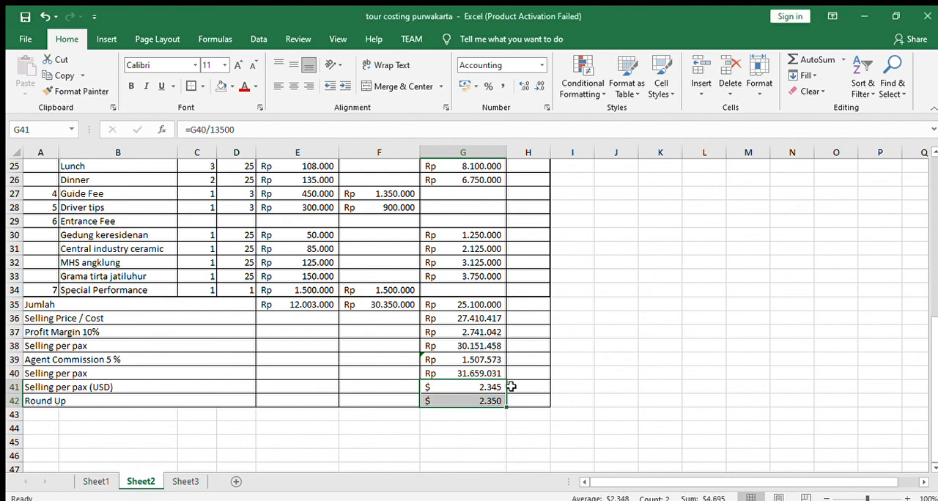
pyautogui.click(544, 343)
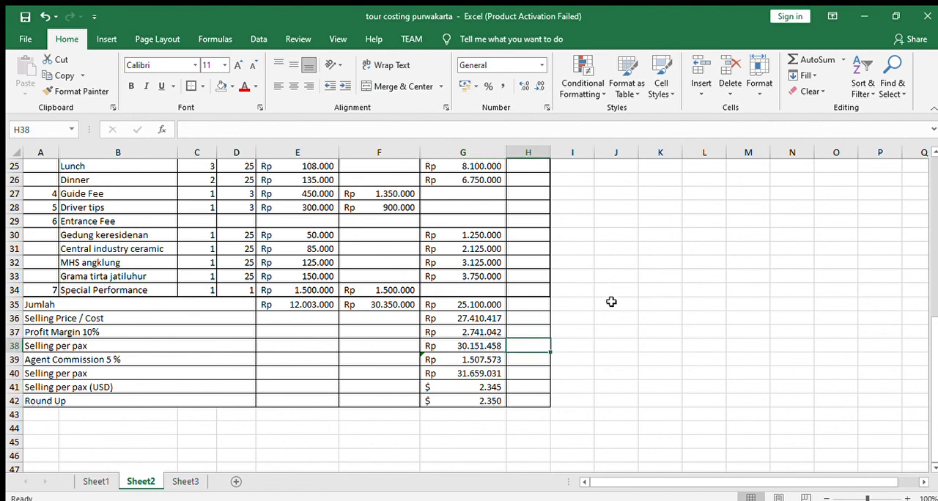
# - Fill the costing table's header rows A15:H16 with the tan colour
pyautogui.scroll(8, 603, 300)
pyautogui.moveTo(41, 375); pyautogui.dragTo(523, 364)
pyautogui.click(222, 86)
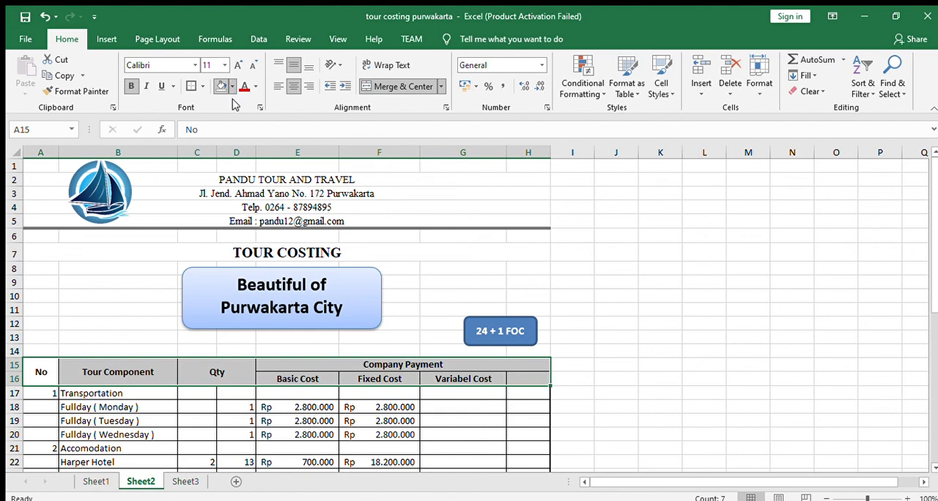
# - Fill the summary rows from Jumlah to Round Up, A35:H42, with the same tan colour as the header
pyautogui.scroll(-10, 383, 356)
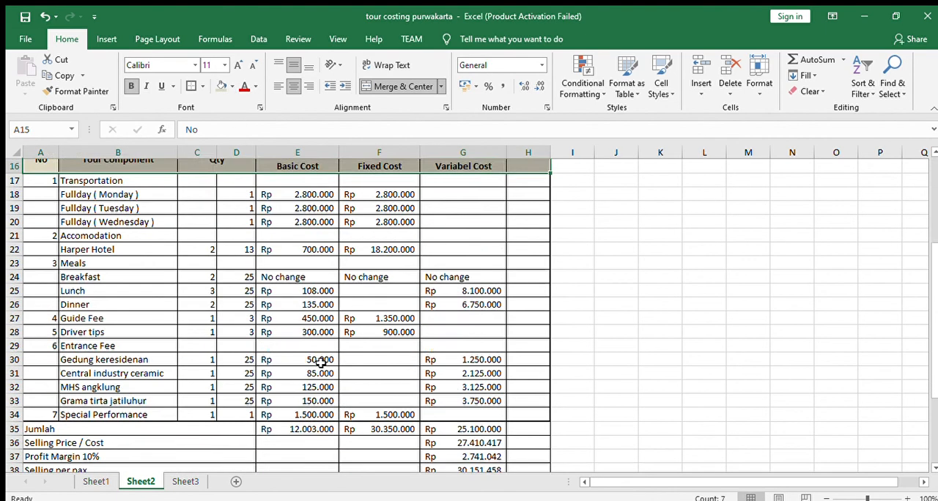
pyautogui.click(126, 277)
pyautogui.moveTo(57, 221); pyautogui.dragTo(533, 317)
pyautogui.click(222, 85)
pyautogui.click(307, 221)
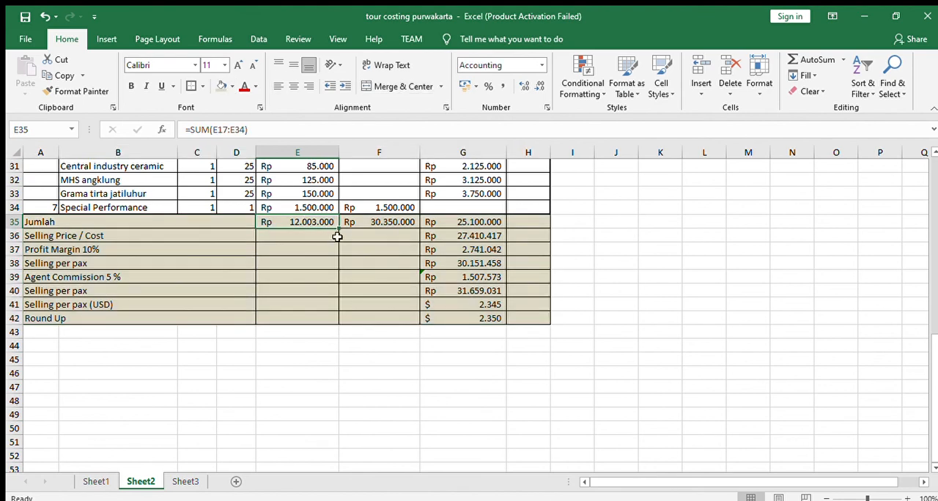
# - Make the company name PANDU TOUR AND TRAVEL in row 2 bold and increase its font size
pyautogui.scroll(7, 339, 236)
pyautogui.scroll(3, 529, 278)
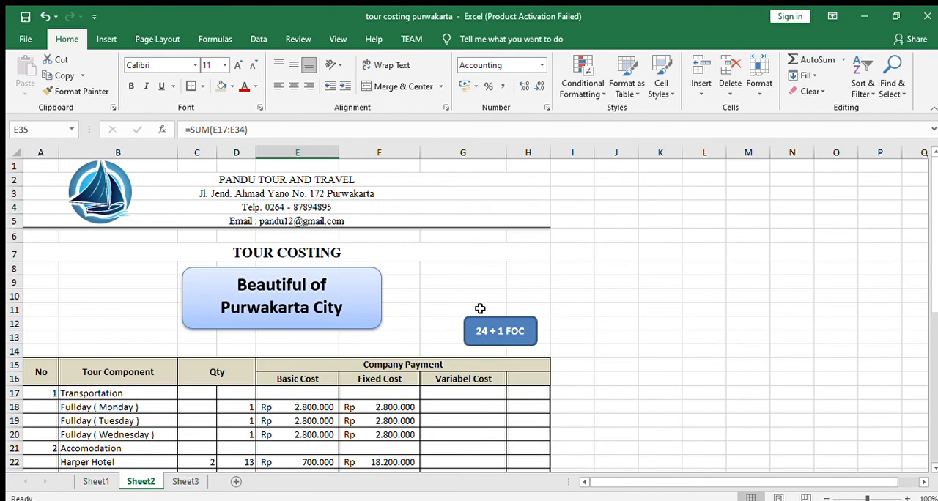
pyautogui.click(356, 182)
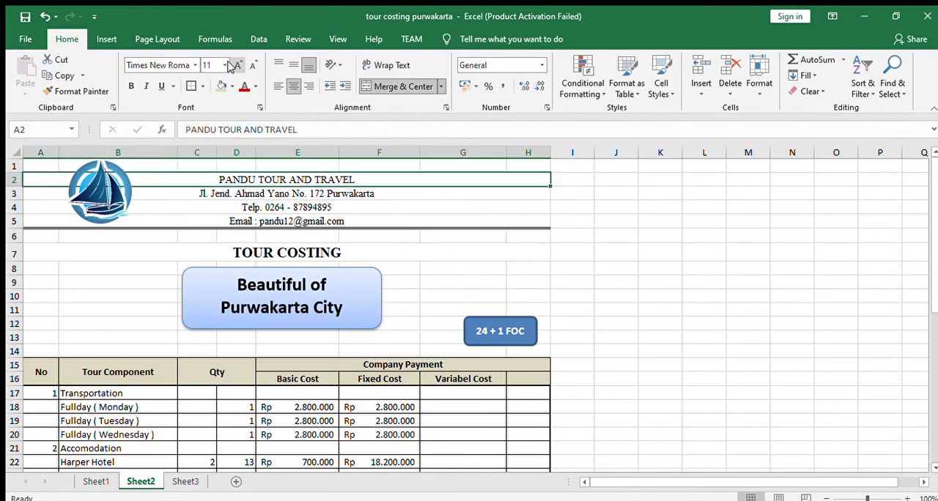
pyautogui.click(131, 86)
pyautogui.doubleClick(238, 64)
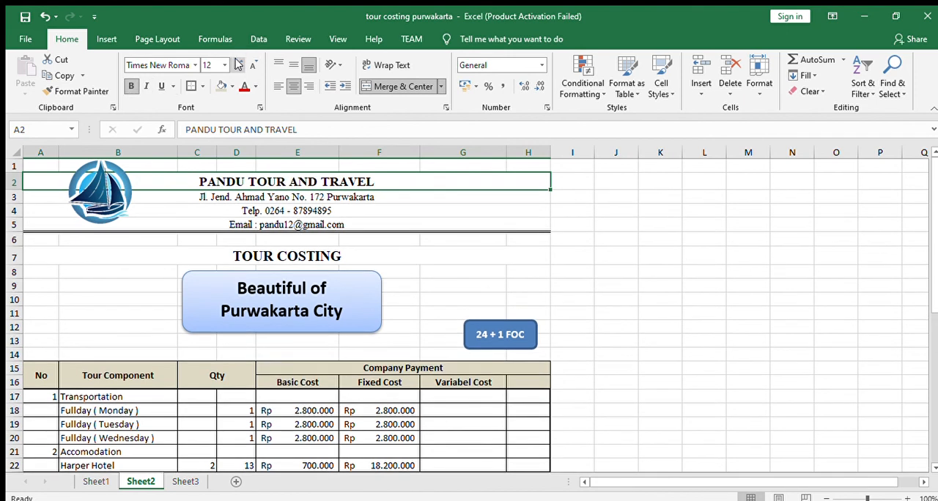
# - Move the sailboat logo in the letterhead slightly closer to the company name
pyautogui.click(308, 223)
pyautogui.click(313, 254)
pyautogui.moveTo(100, 190); pyautogui.dragTo(130, 192)
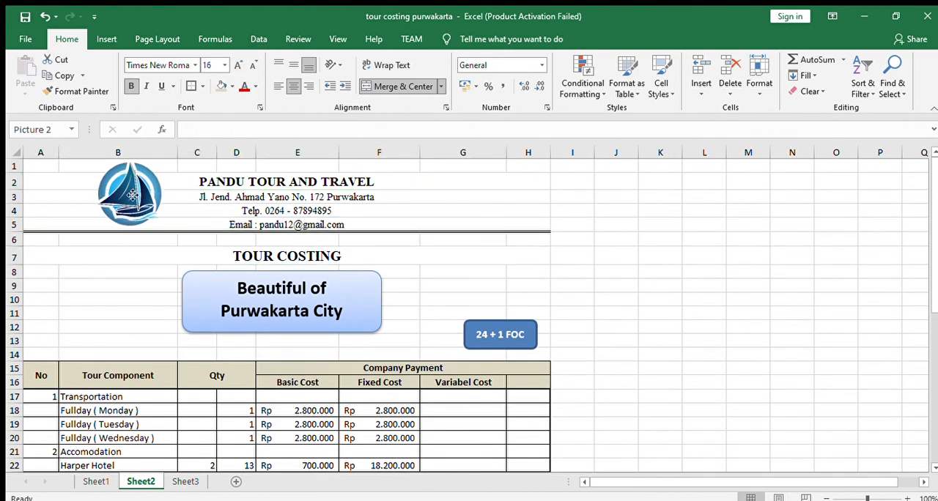
pyautogui.click(123, 270)
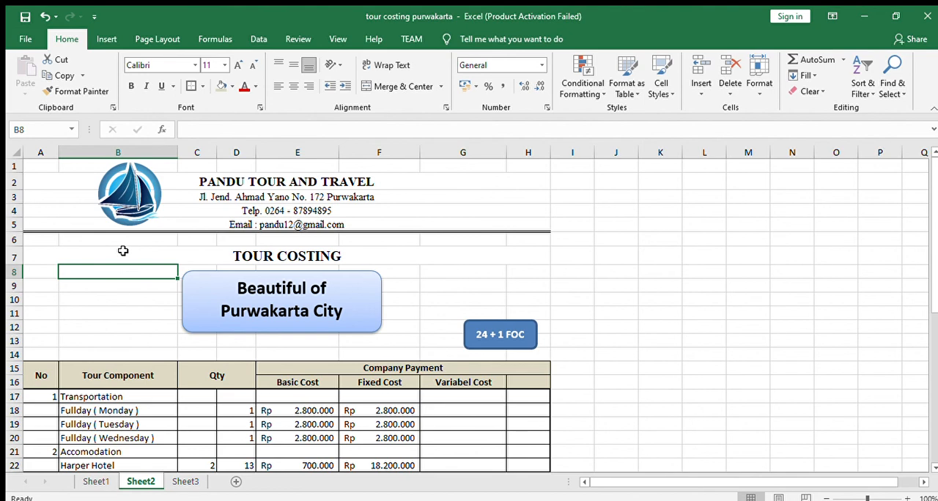
# - Review the summary rows 35 to 42, including the Selling Price / Cost formula in G36 and the Round Up value in G42
pyautogui.scroll(-5, 375, 396)
pyautogui.scroll(-3, 375, 391)
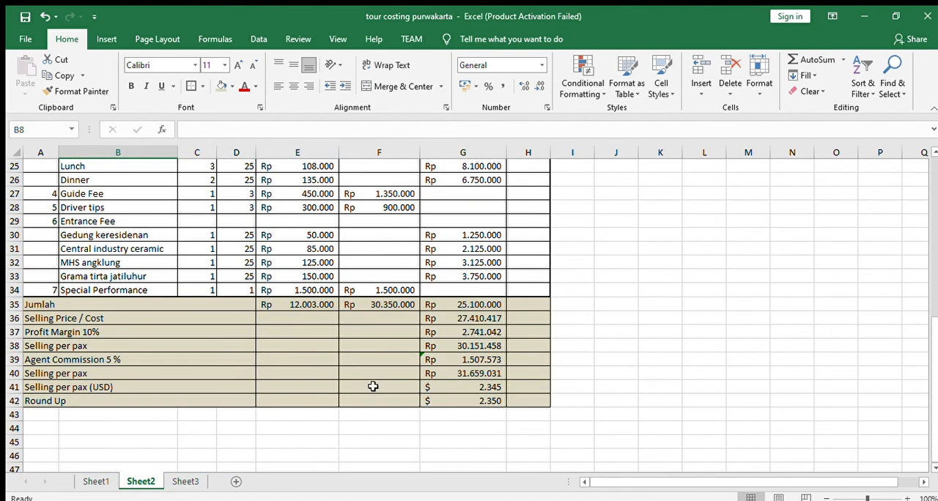
pyautogui.moveTo(29, 308); pyautogui.dragTo(37, 400)
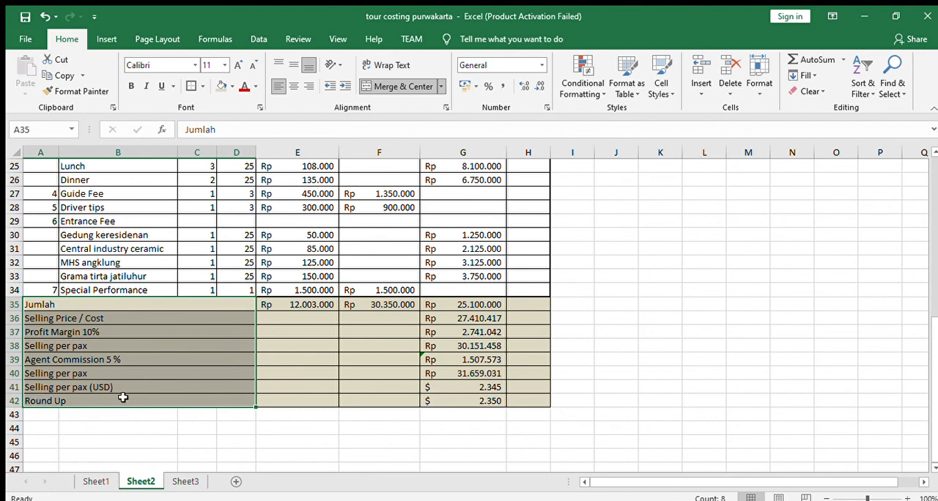
pyautogui.click(472, 318)
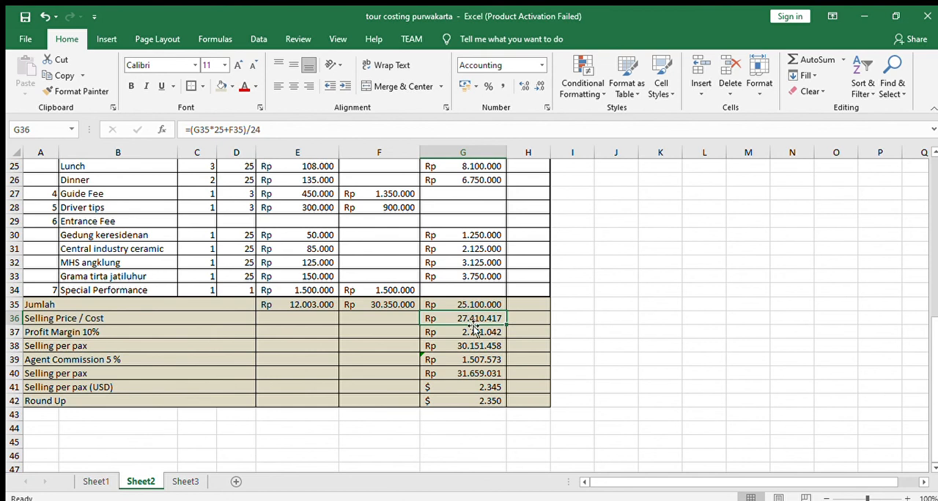
pyautogui.click(481, 402)
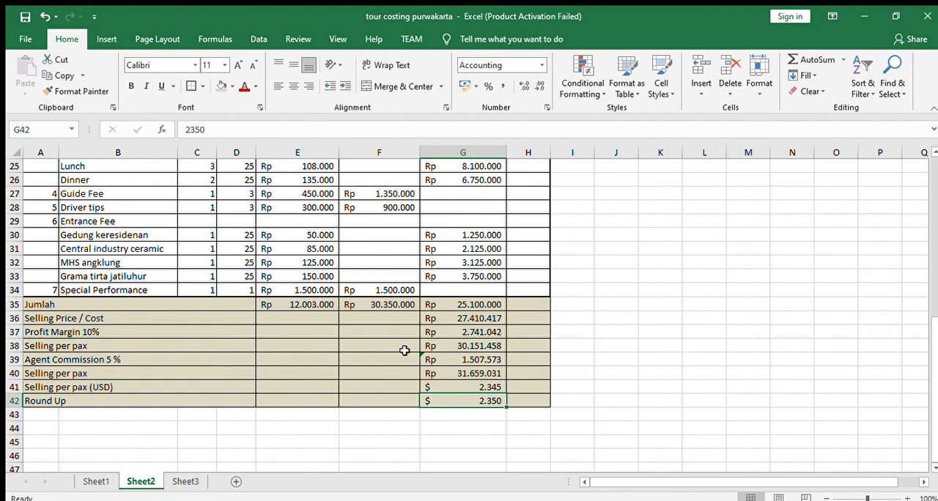
pyautogui.scroll(8, 402, 351)
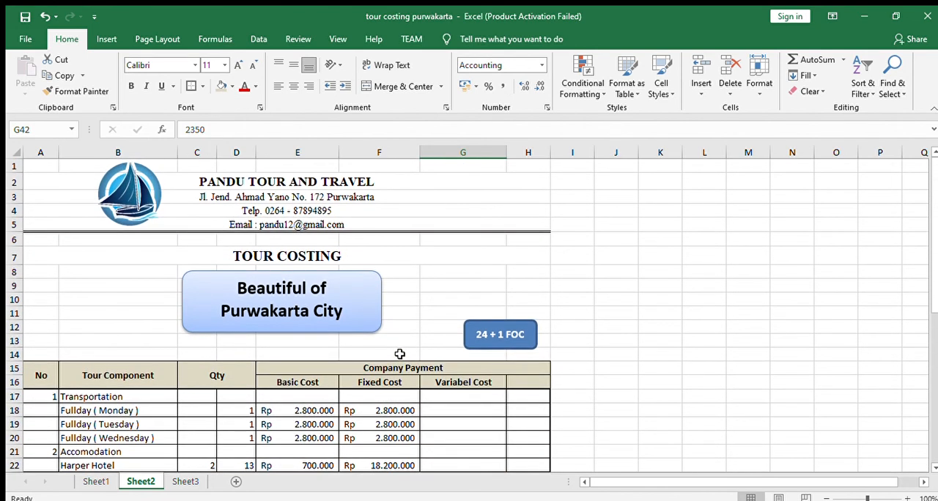